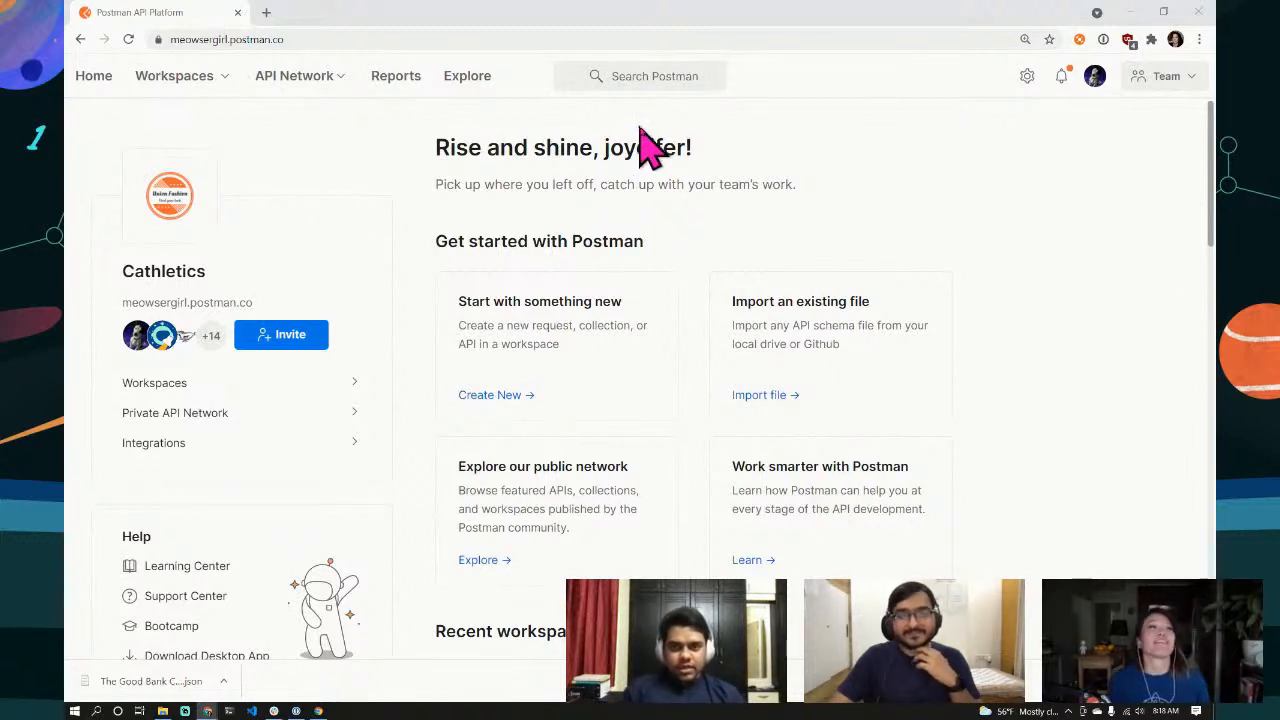
Step: Search Postman for 'postman live' and open the Postman LIVE workspace's collections list
click(918, 115)
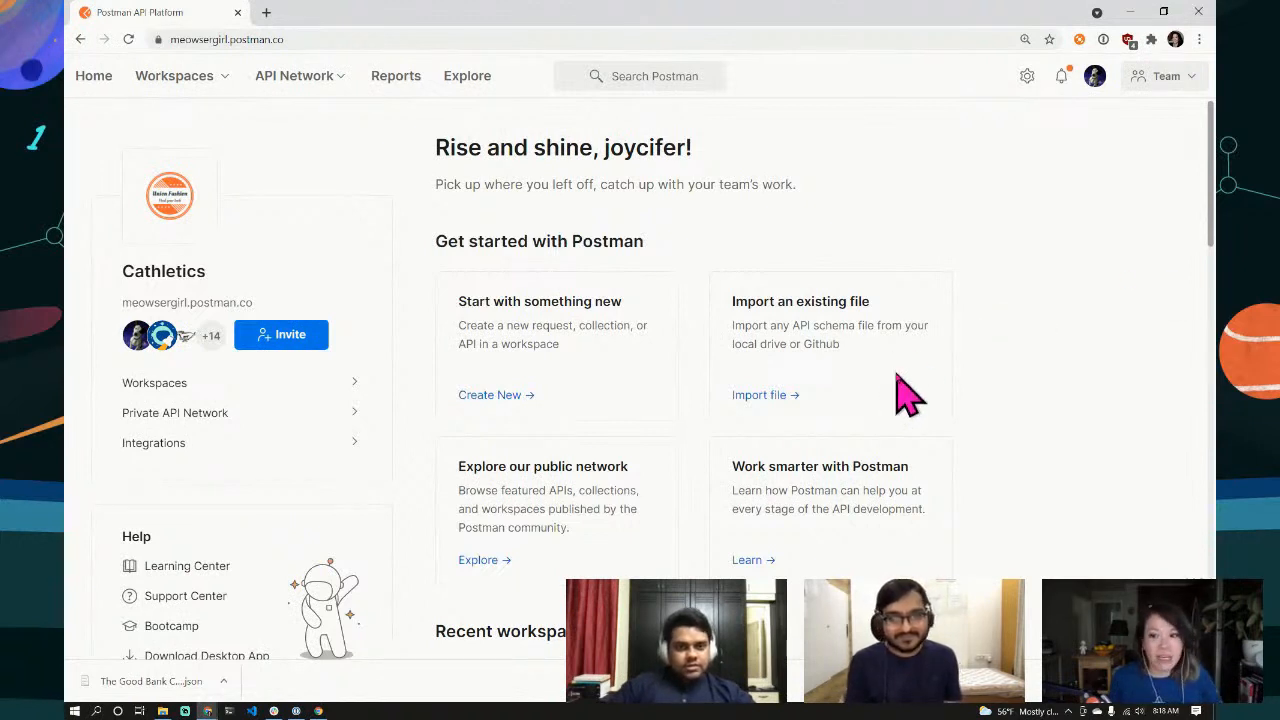
click(672, 76)
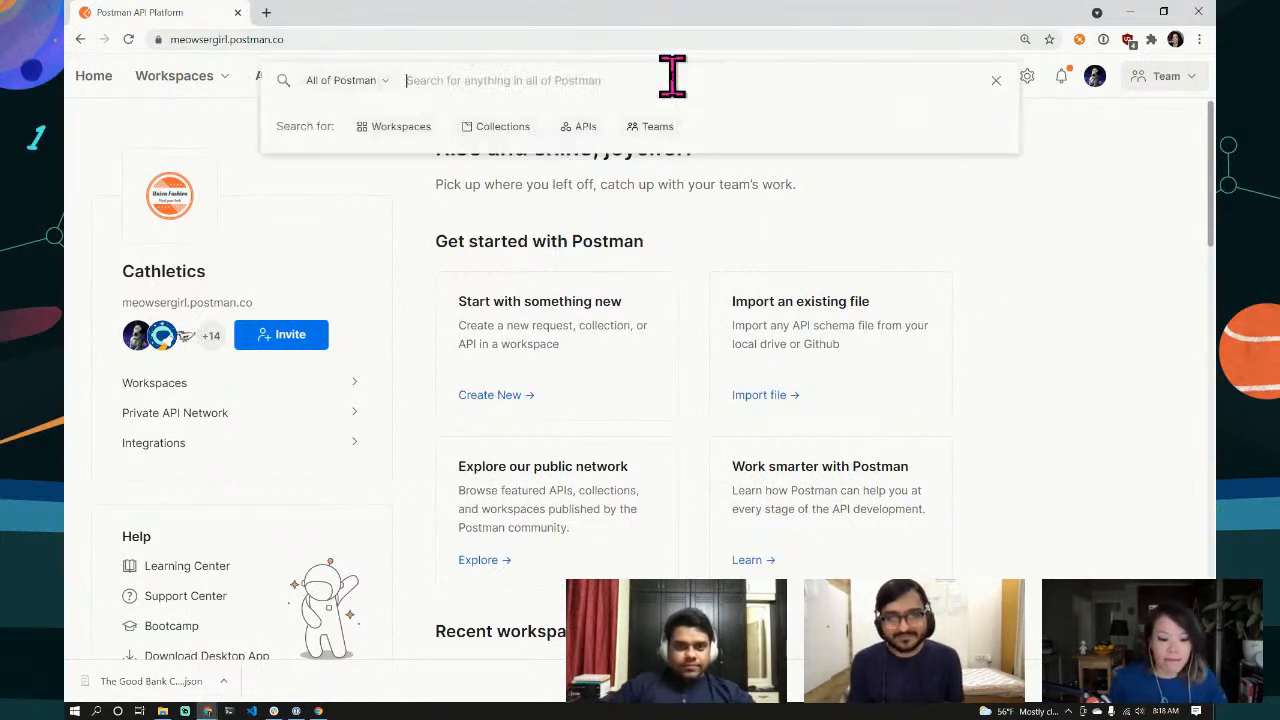
text(postman live)
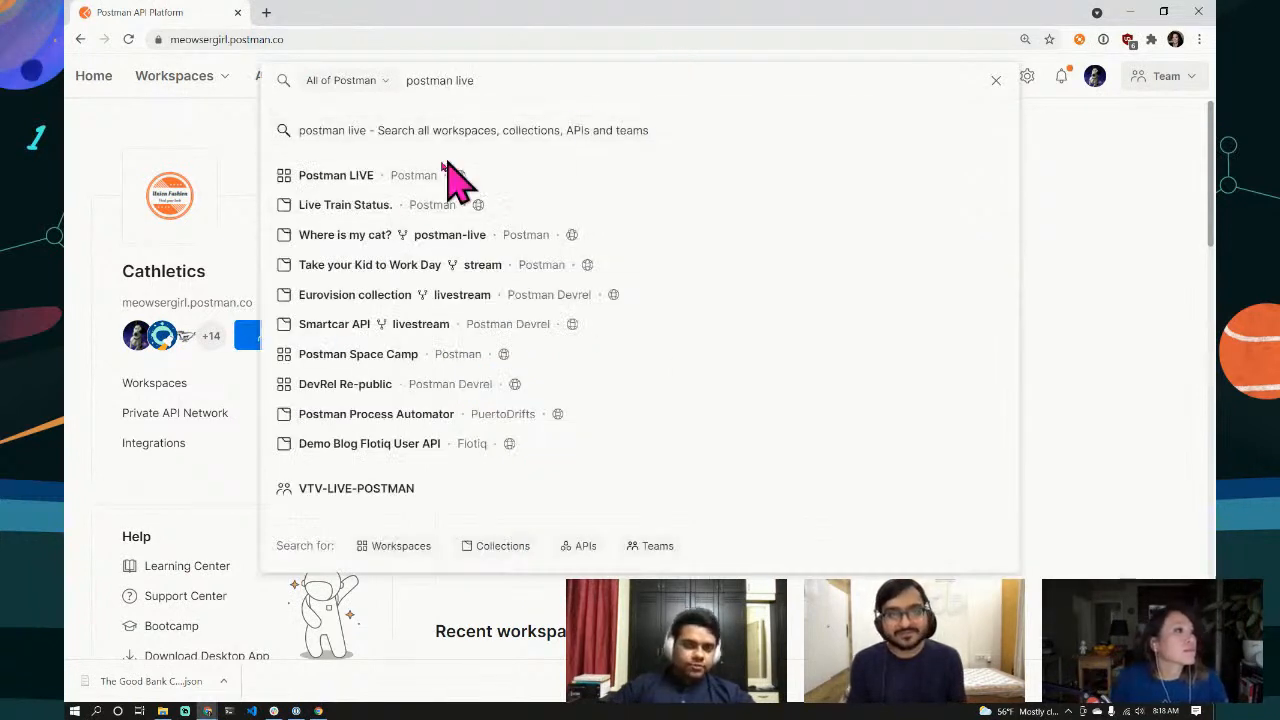
click(405, 180)
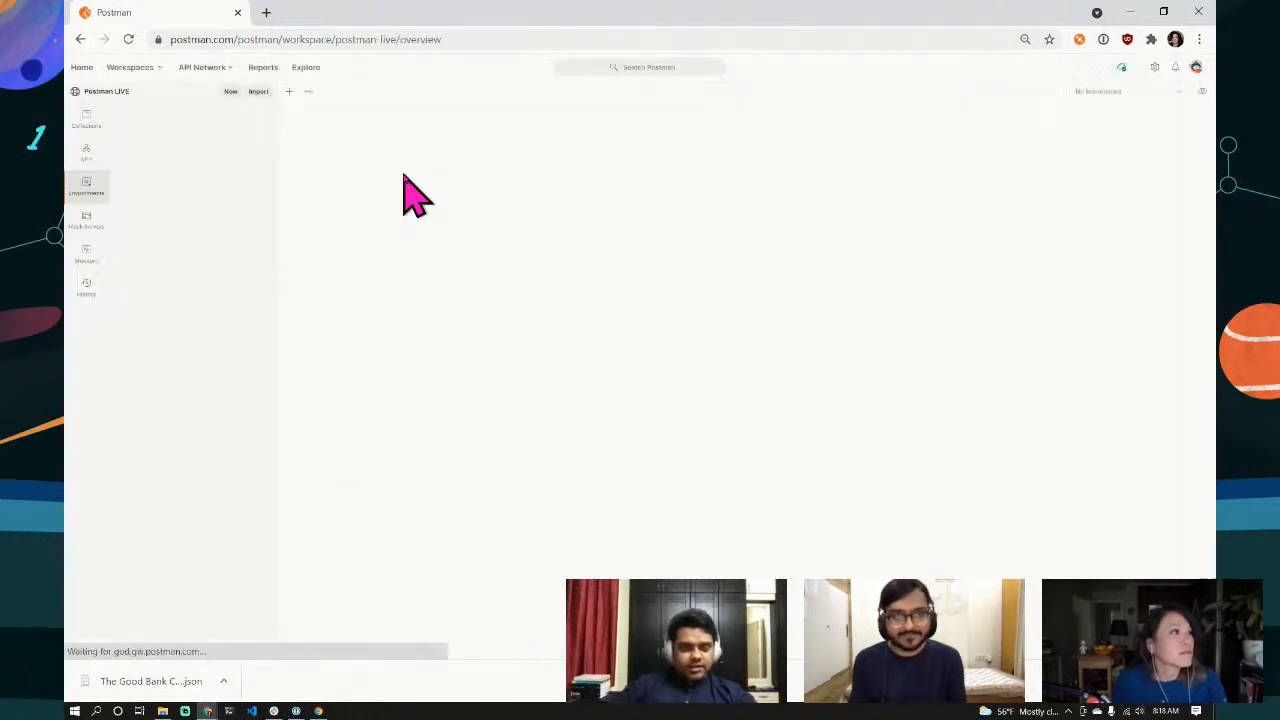
click(86, 120)
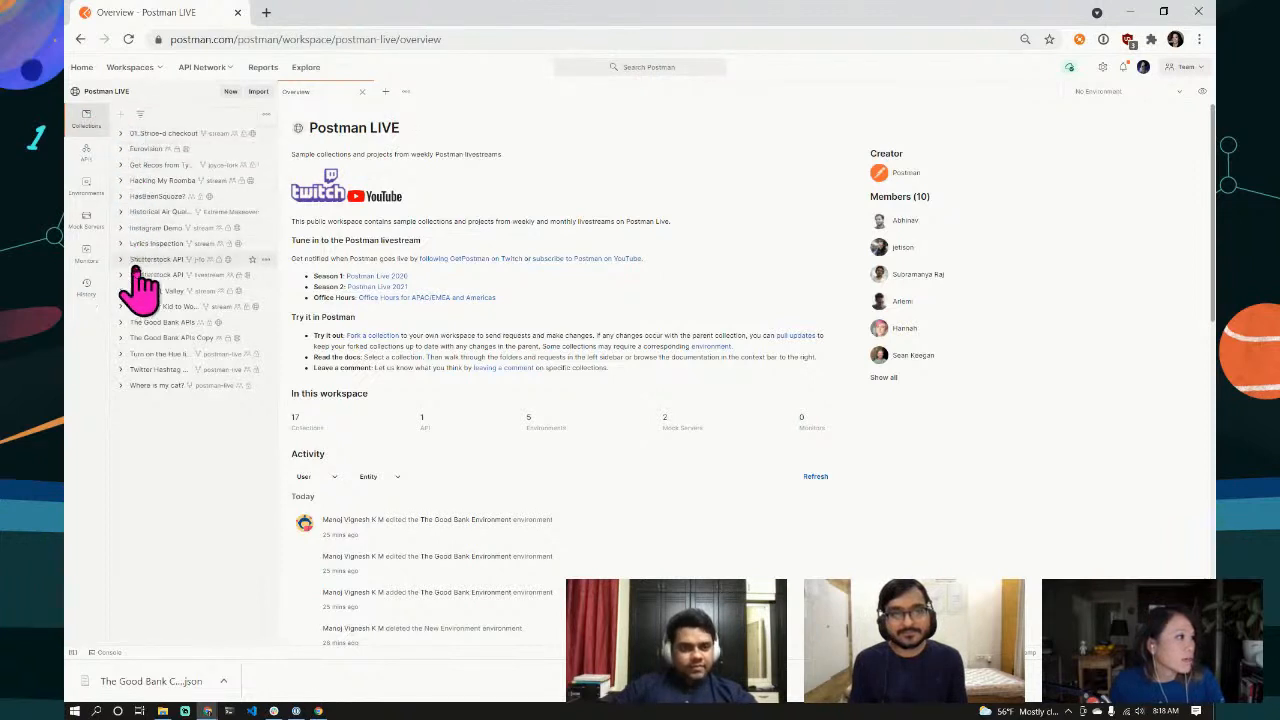
Step: Open The Good Bank APIs collection, copy its page address to share, and zoom the page in
click(150, 323)
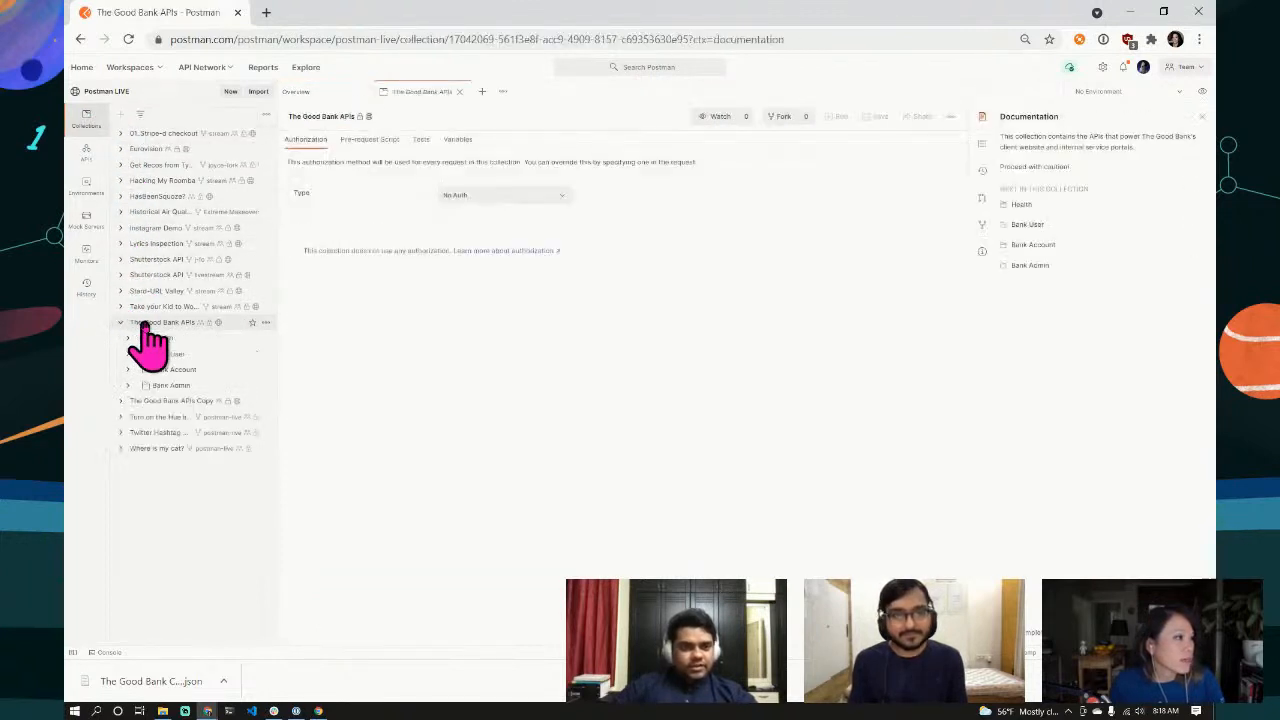
click(343, 39)
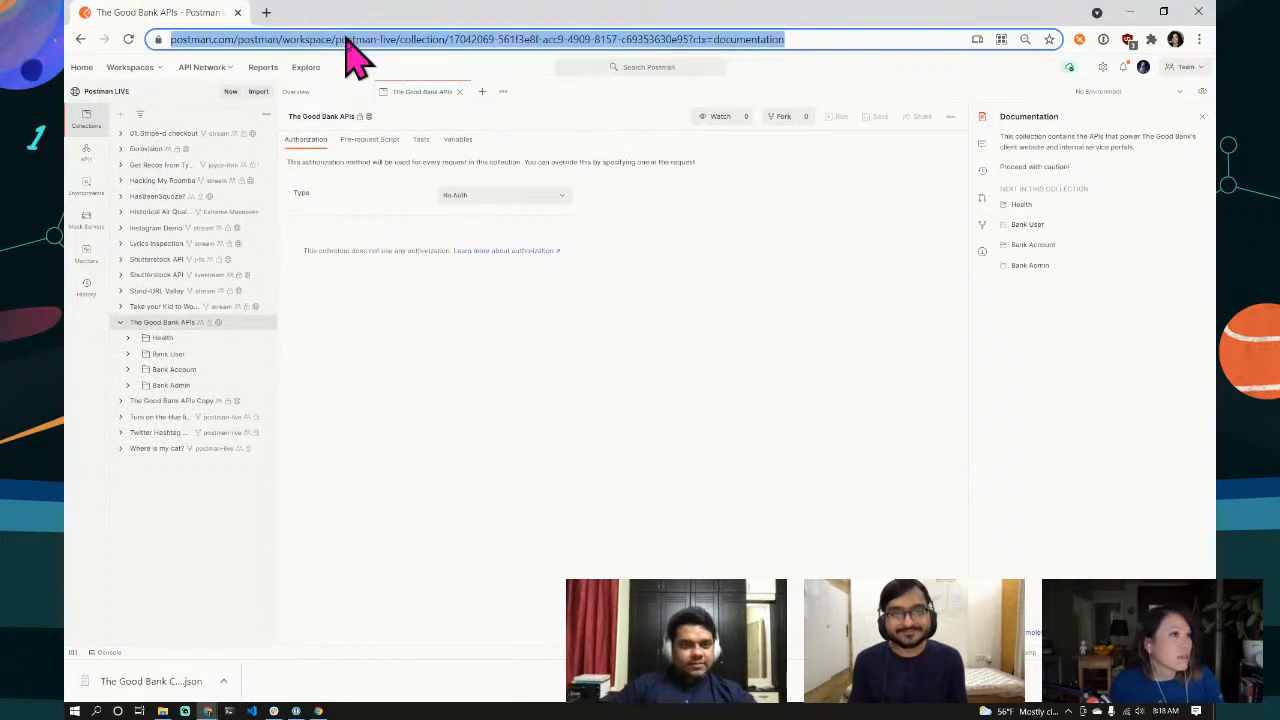
key(alt+Tab)
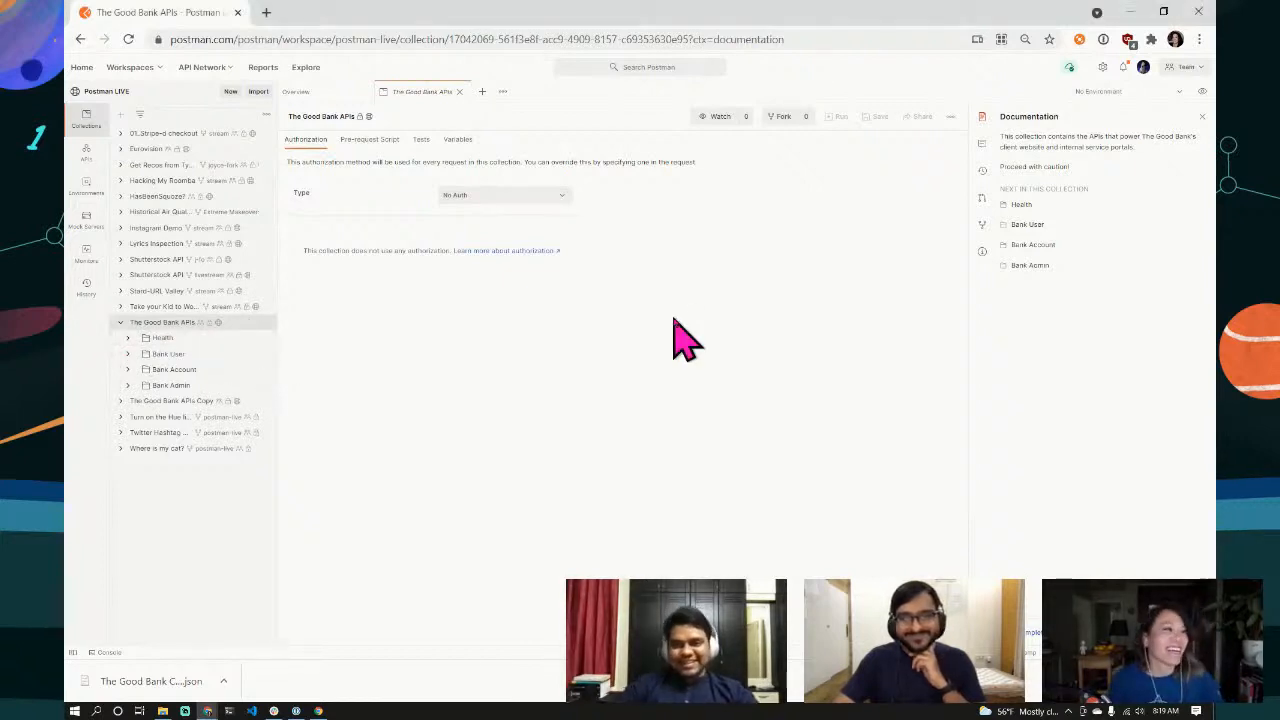
key(ctrl+plus)
key(ctrl+plus)
key(ctrl+plus)
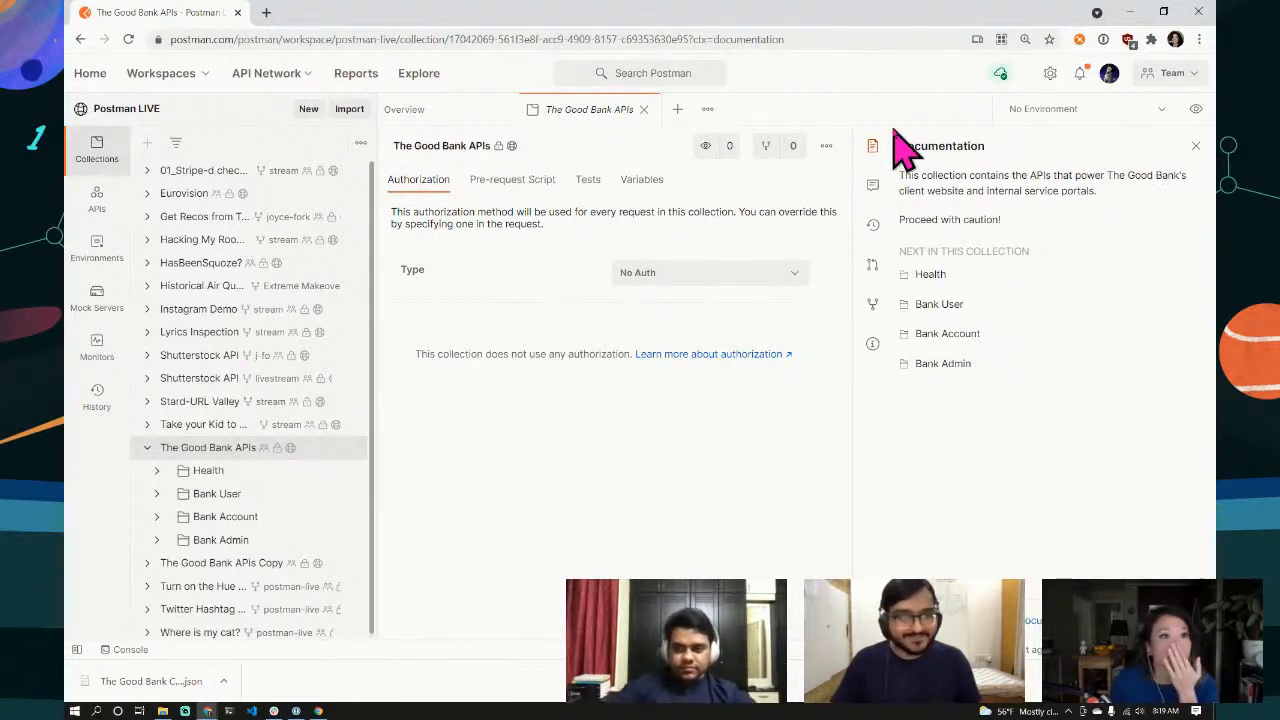
Step: Fork The Good Bank APIs with label 'joyce-fork' into the Interceptor workspace
click(826, 147)
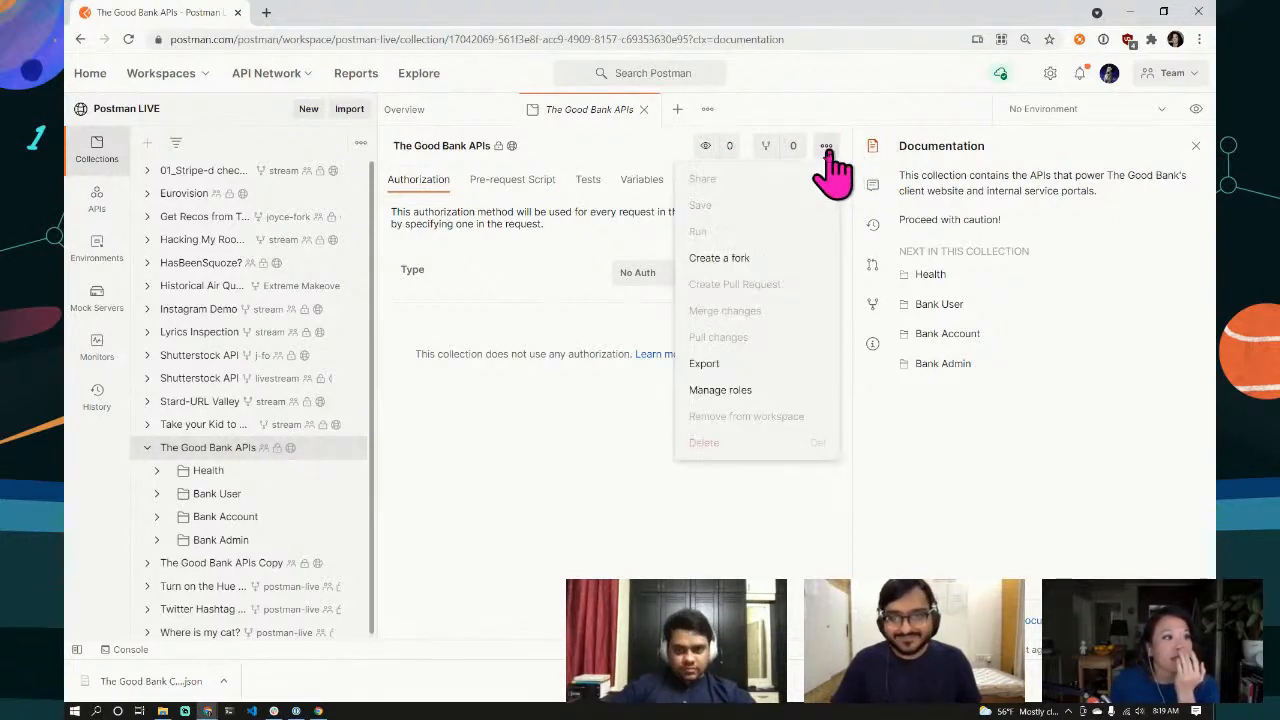
click(716, 257)
click(535, 308)
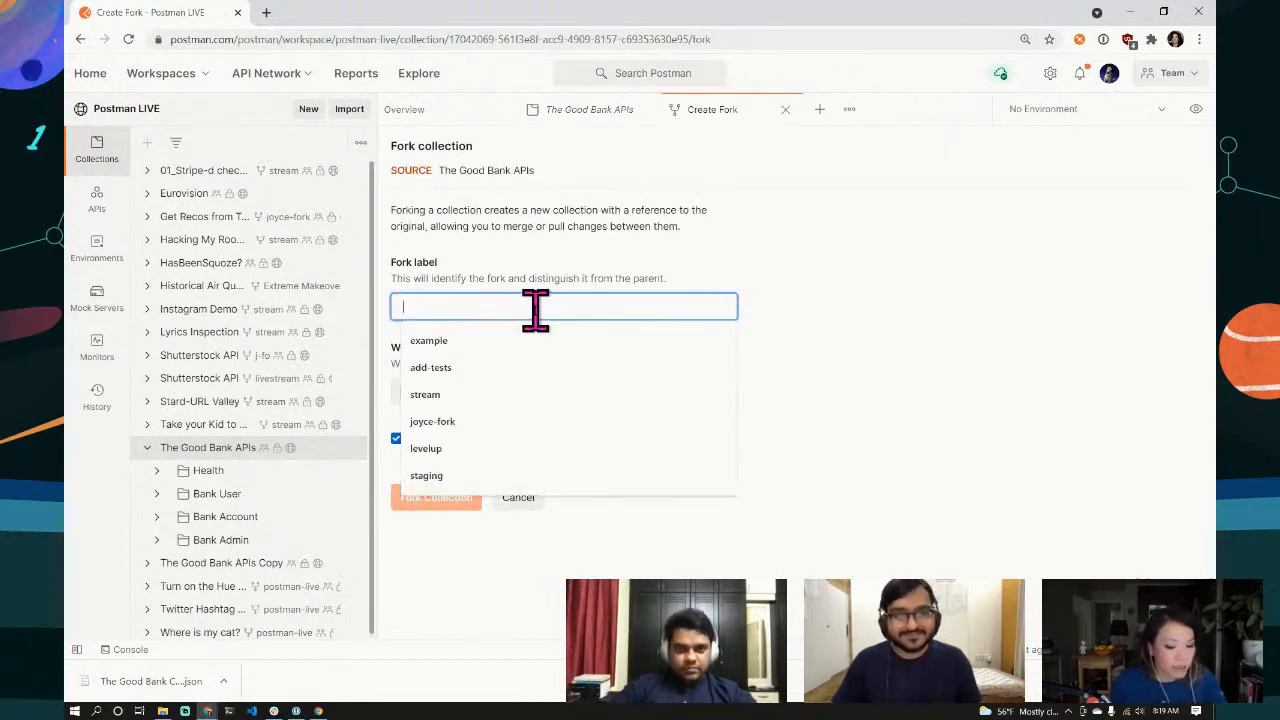
text(jo)
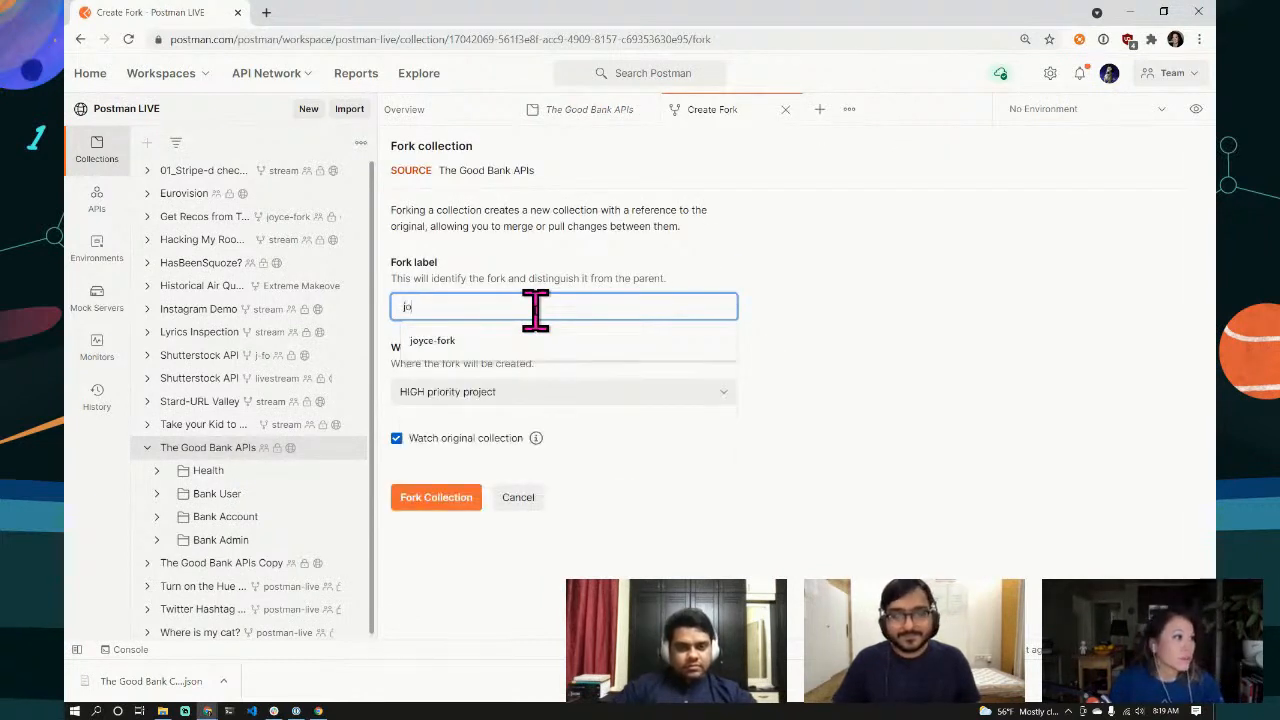
text(yce-fork)
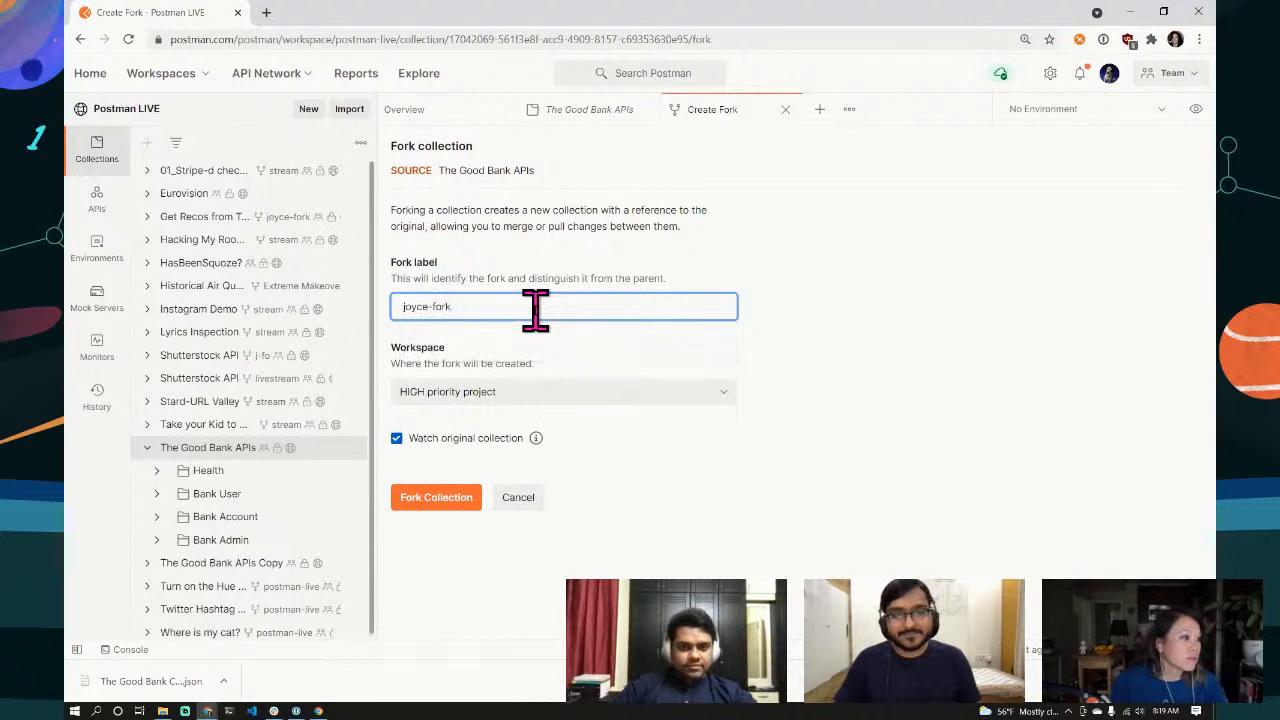
click(712, 393)
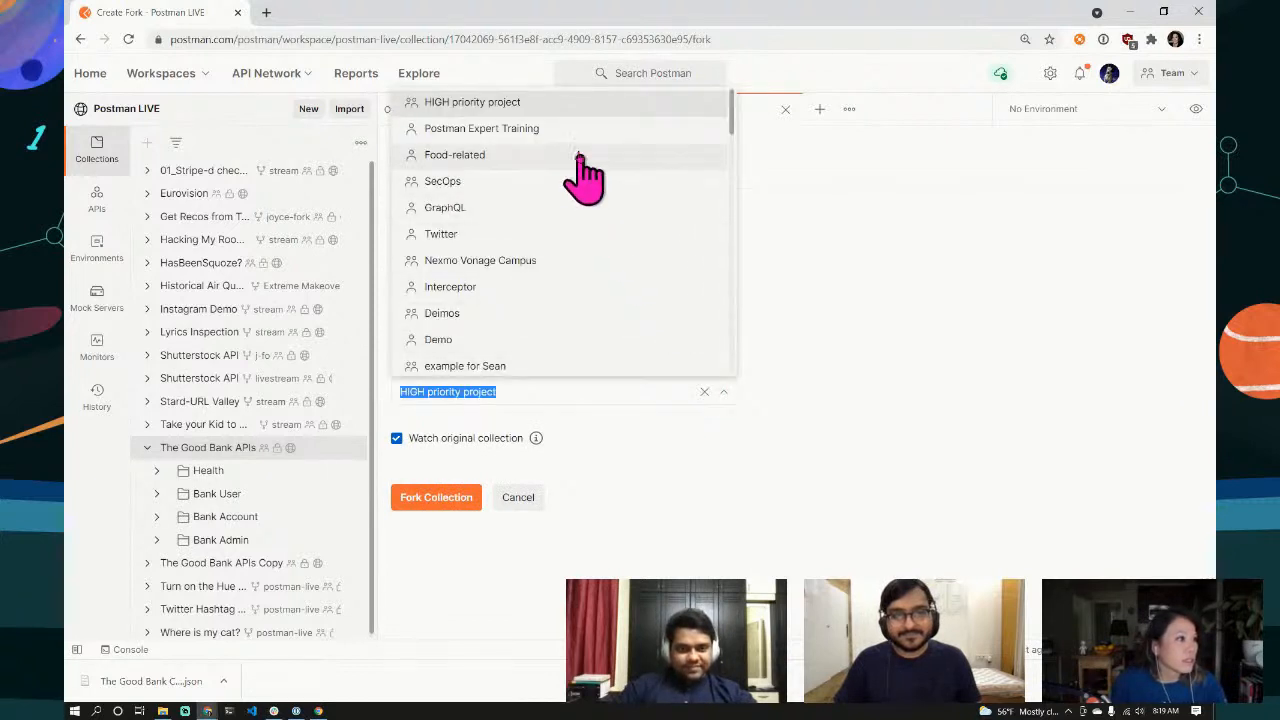
click(565, 287)
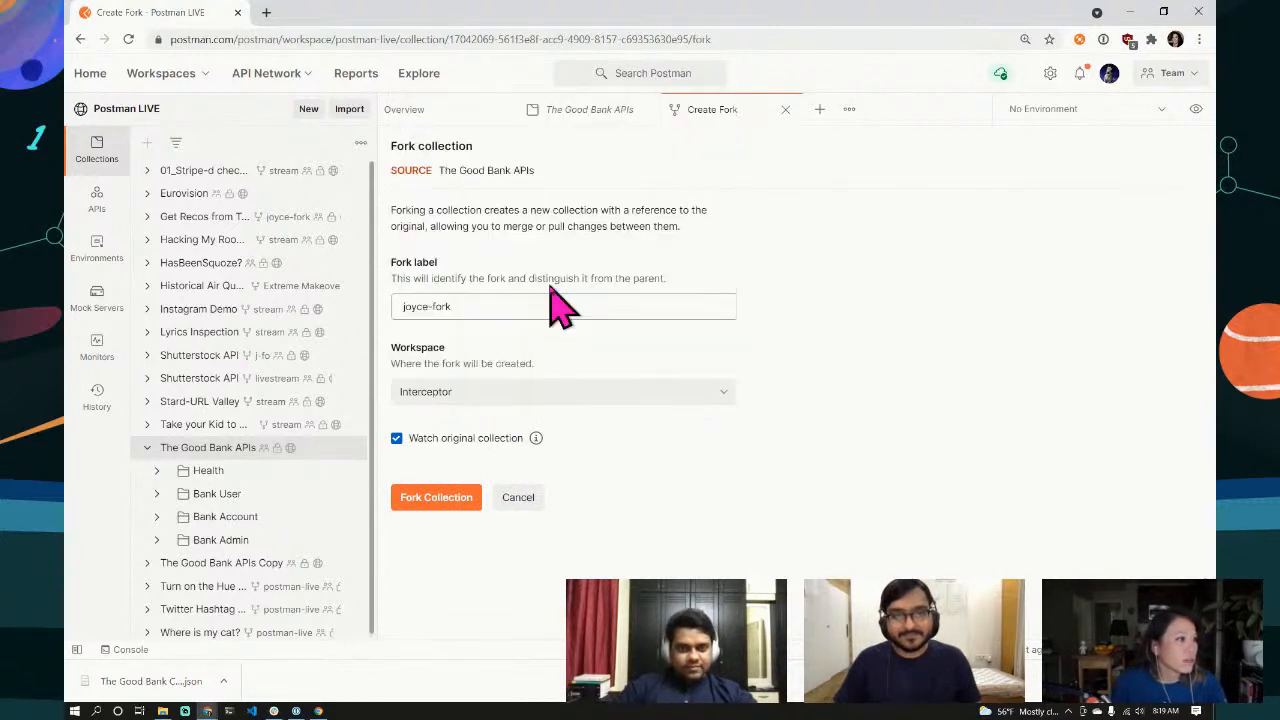
click(436, 497)
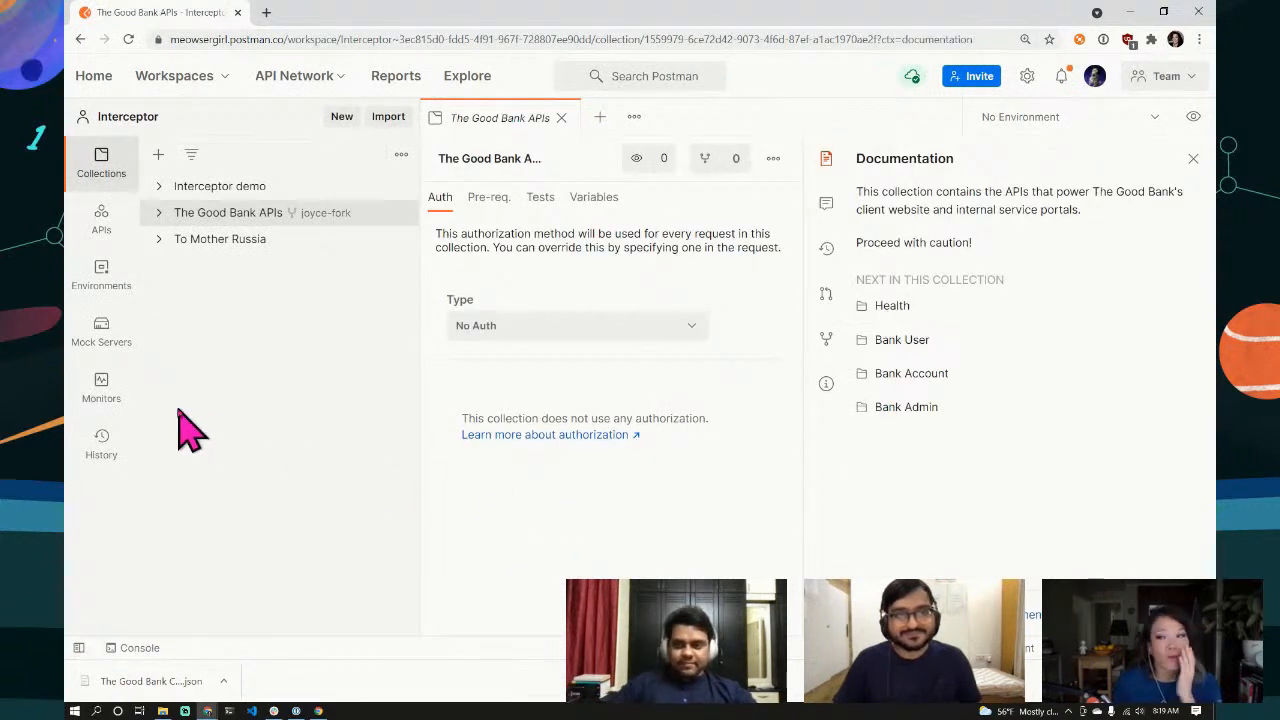
Step: Expand the forked collection to check its folders, then go back to the original Postman LIVE collection
click(159, 213)
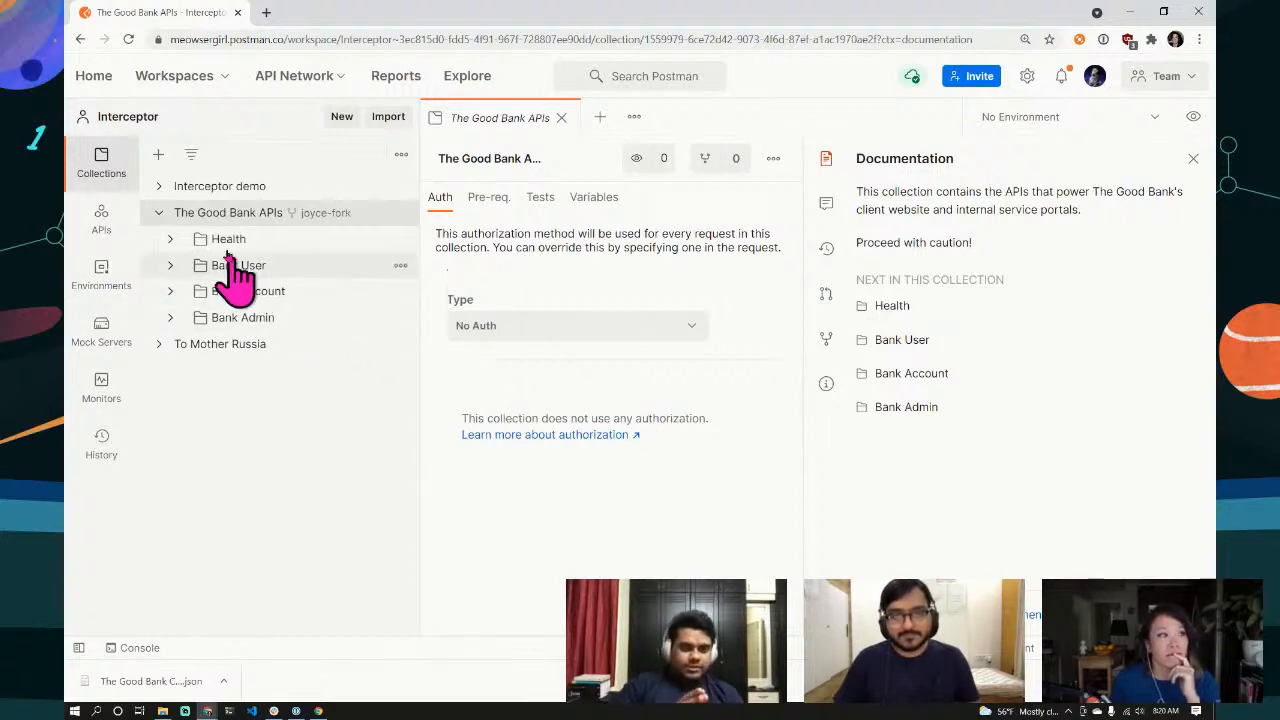
click(80, 40)
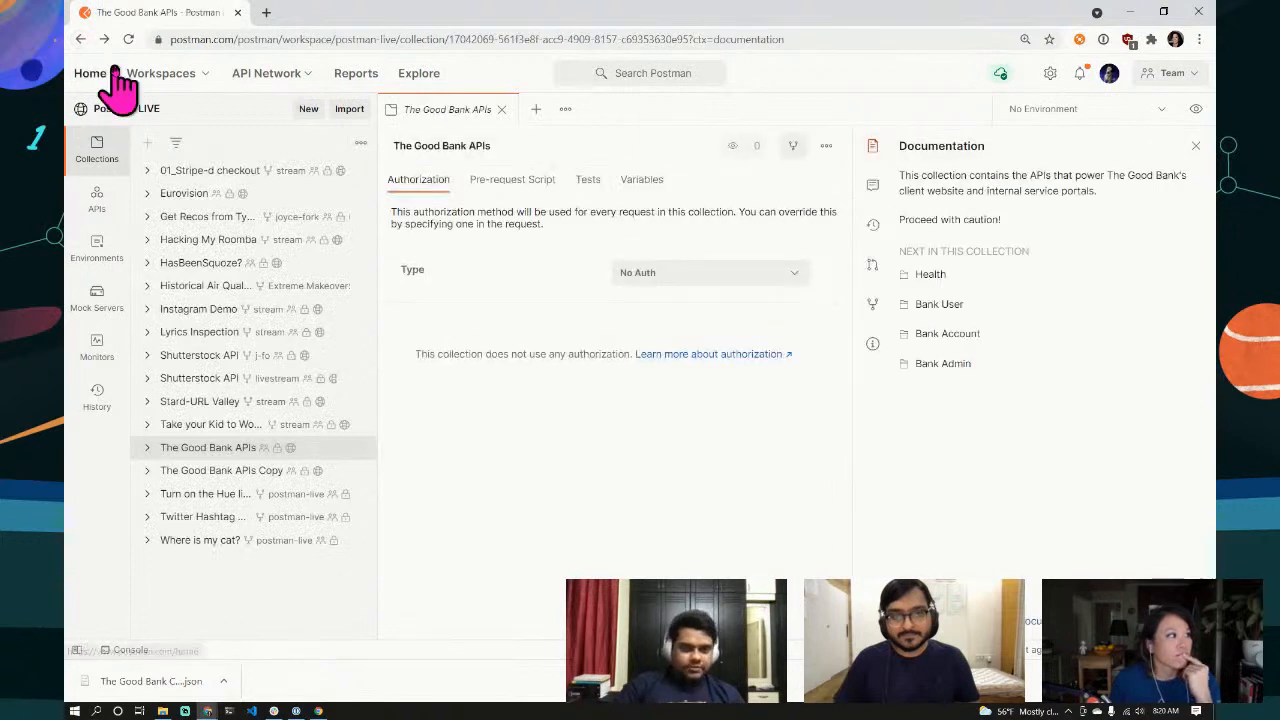
Step: Open The Good Bank Environment's variables and copy its page address to share
click(98, 255)
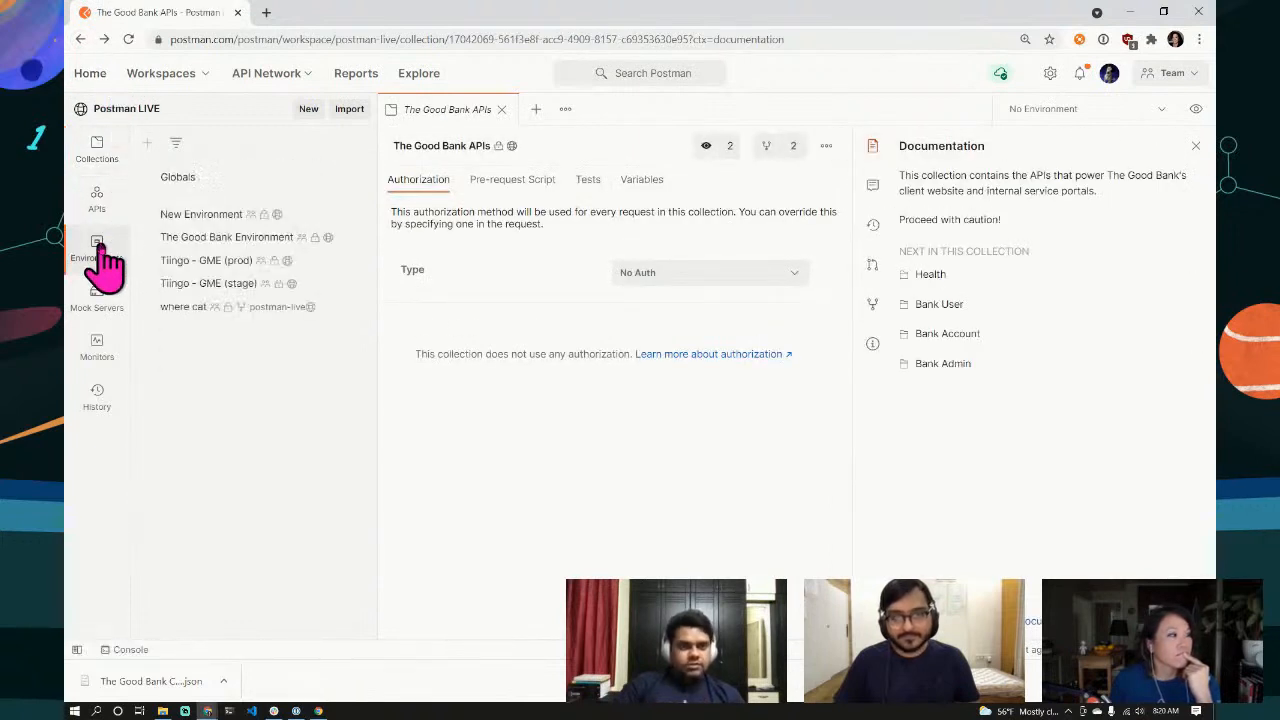
click(210, 240)
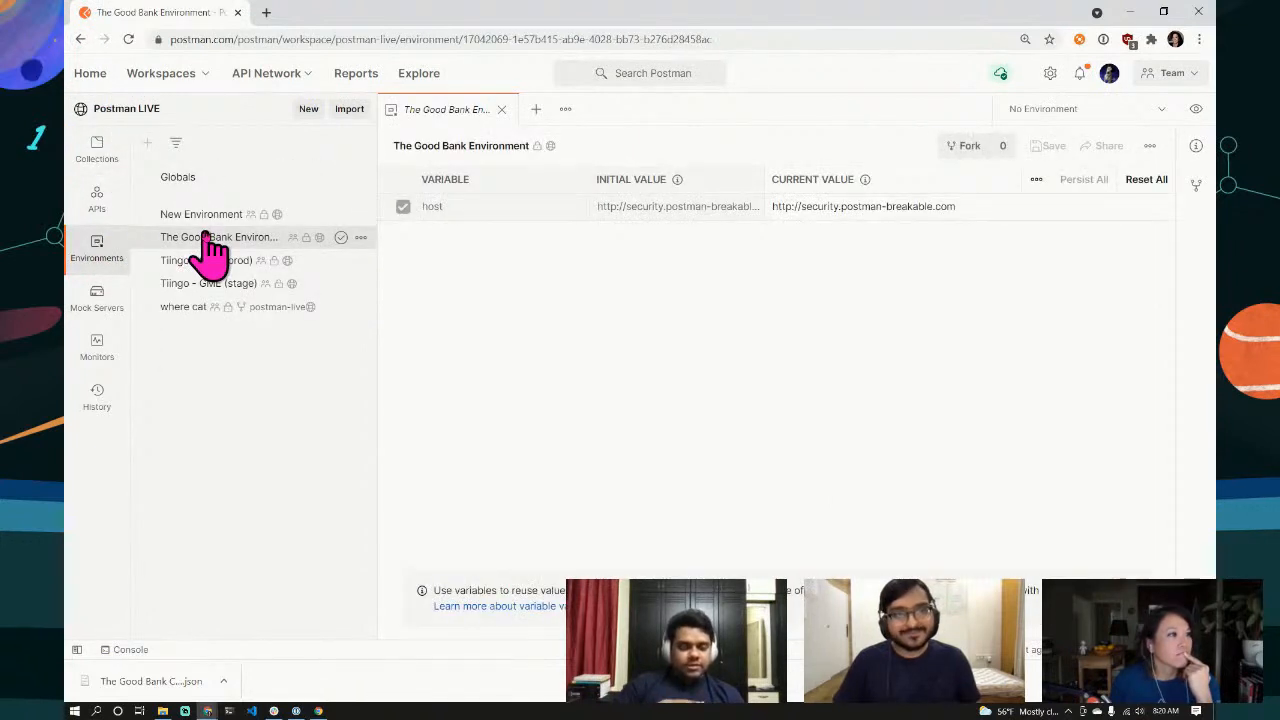
click(414, 37)
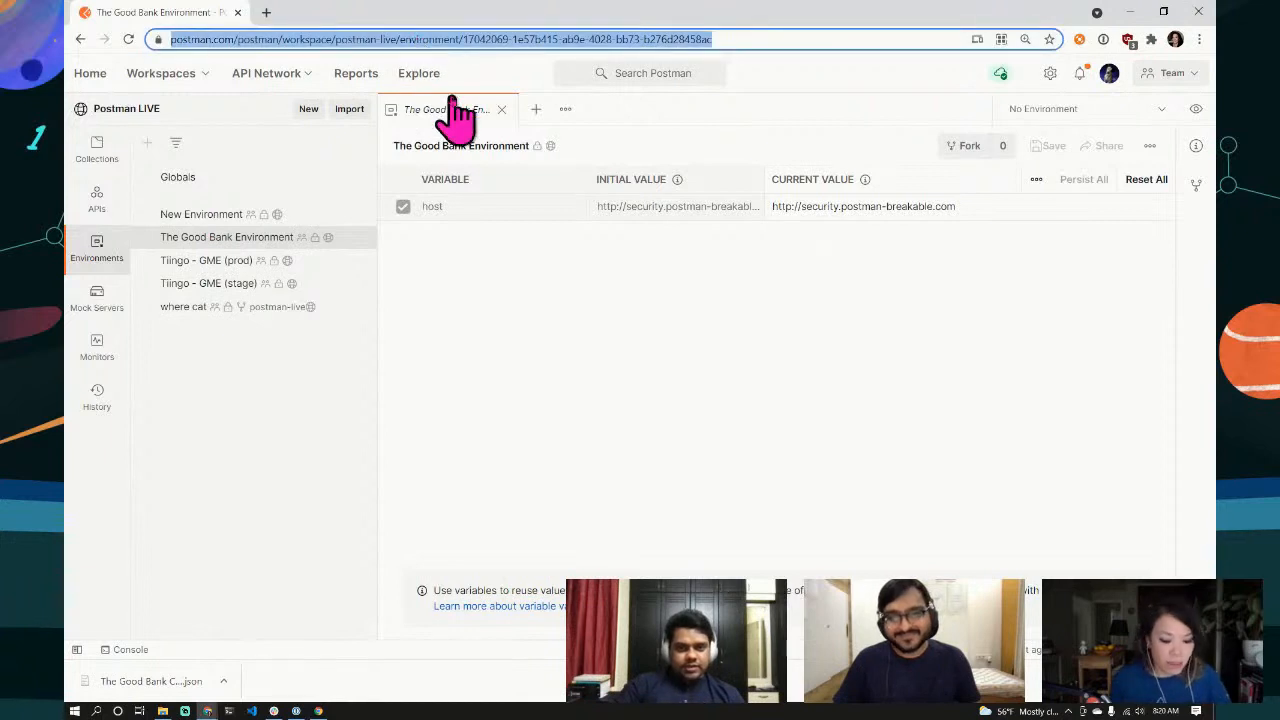
key(alt+Tab)
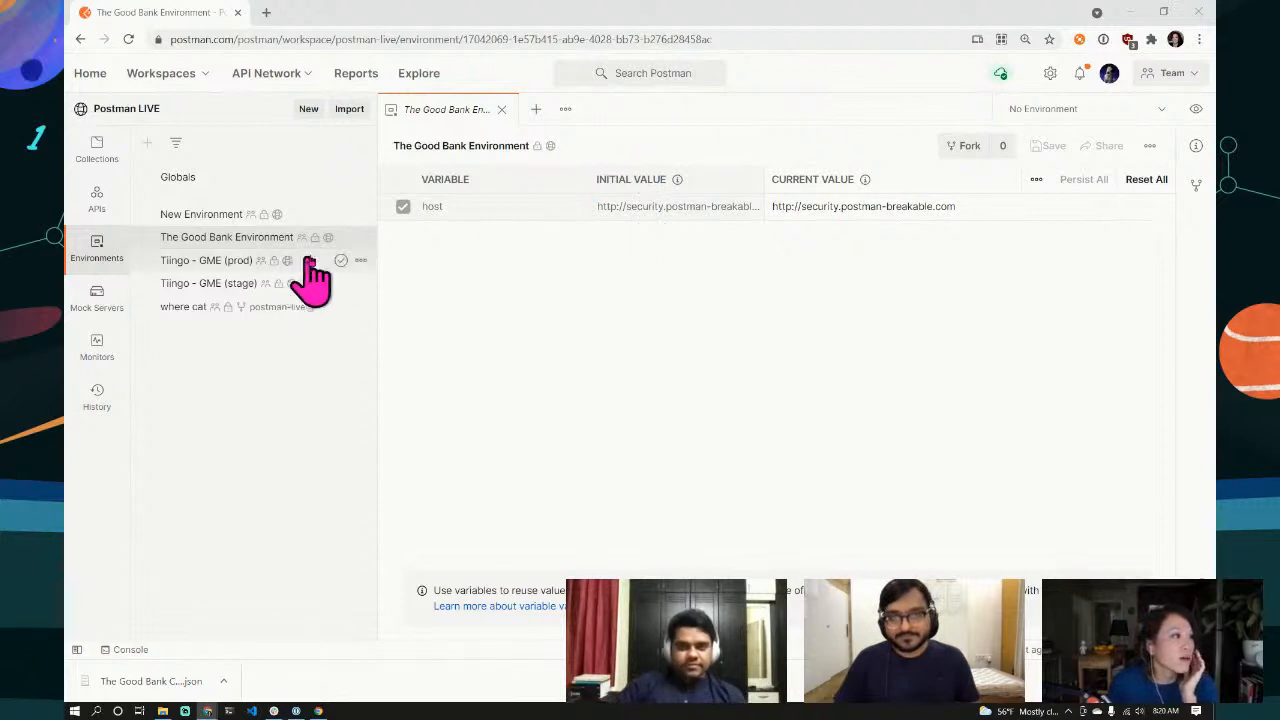
Step: Fork The Good Bank Environment with label 'joyce-fork' into the Interceptor workspace
click(967, 148)
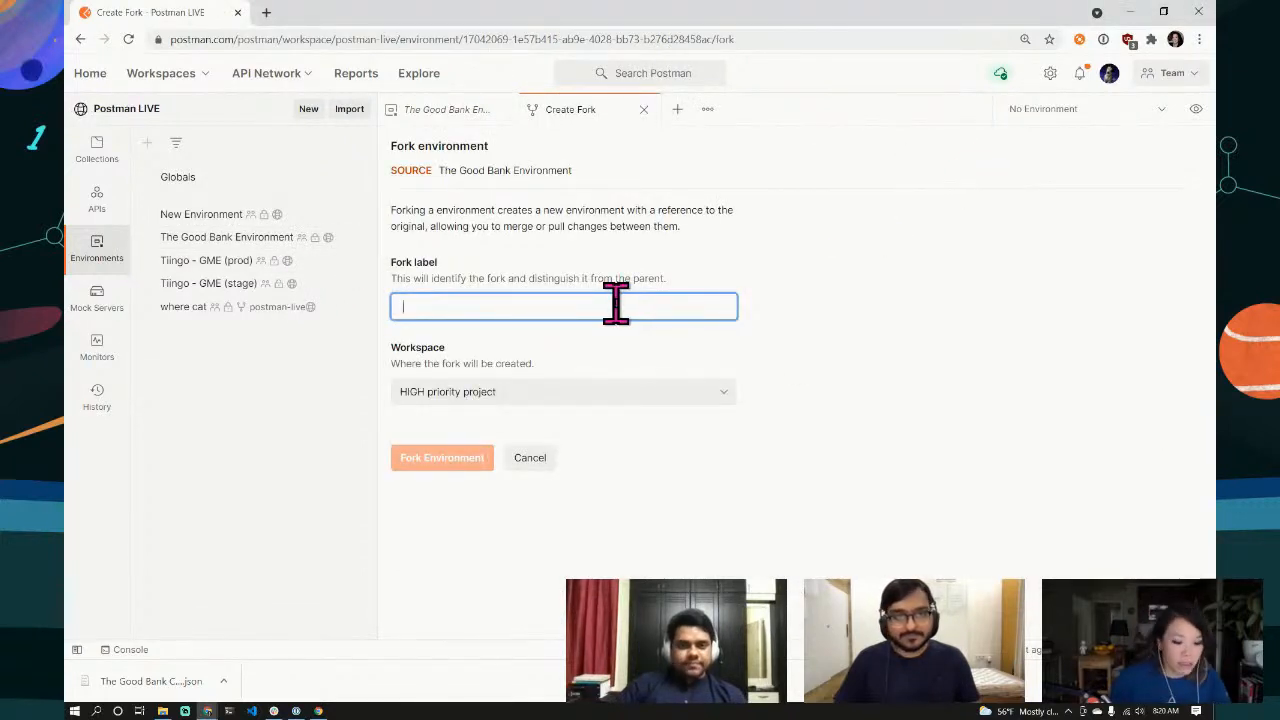
text(joyce-fork)
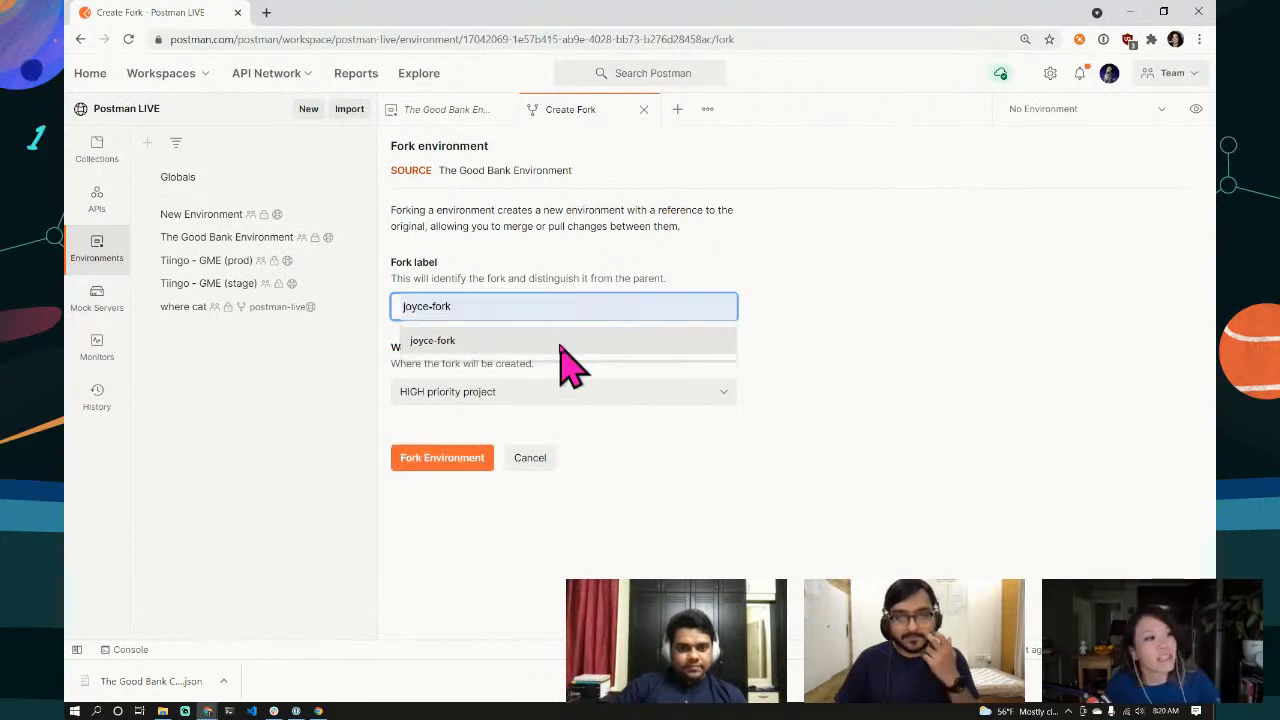
click(559, 342)
click(726, 394)
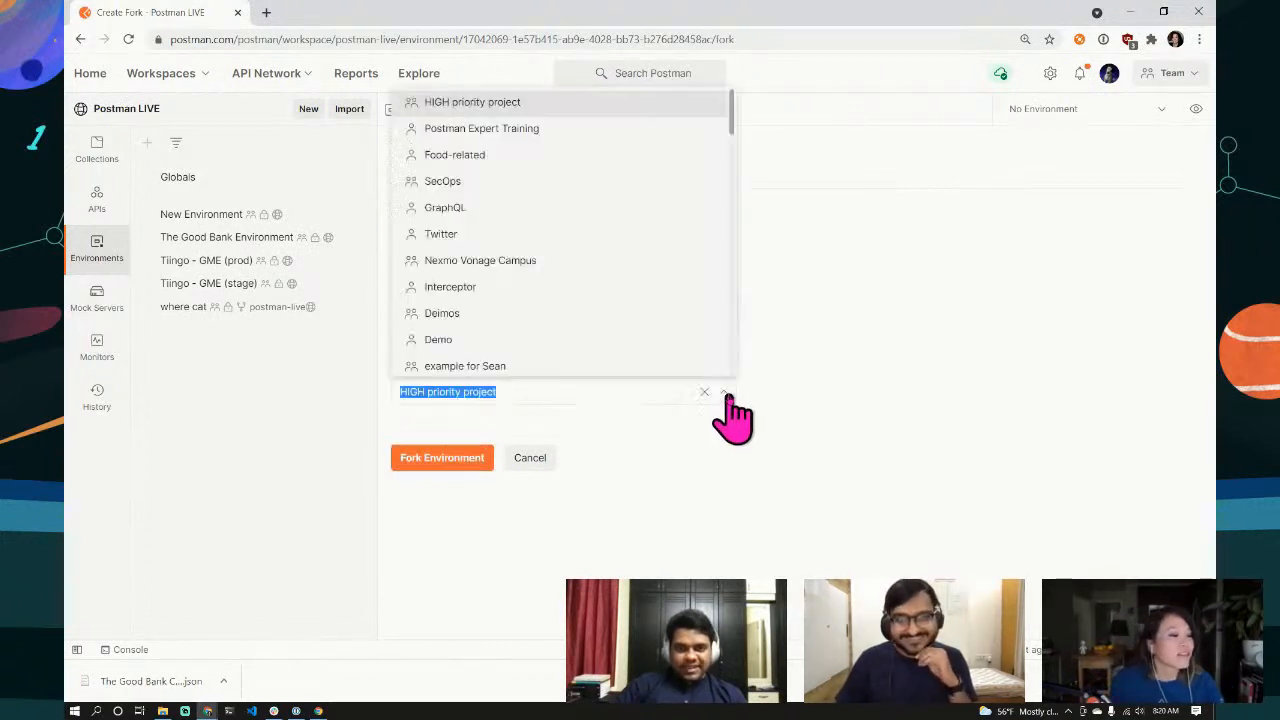
click(633, 297)
click(439, 460)
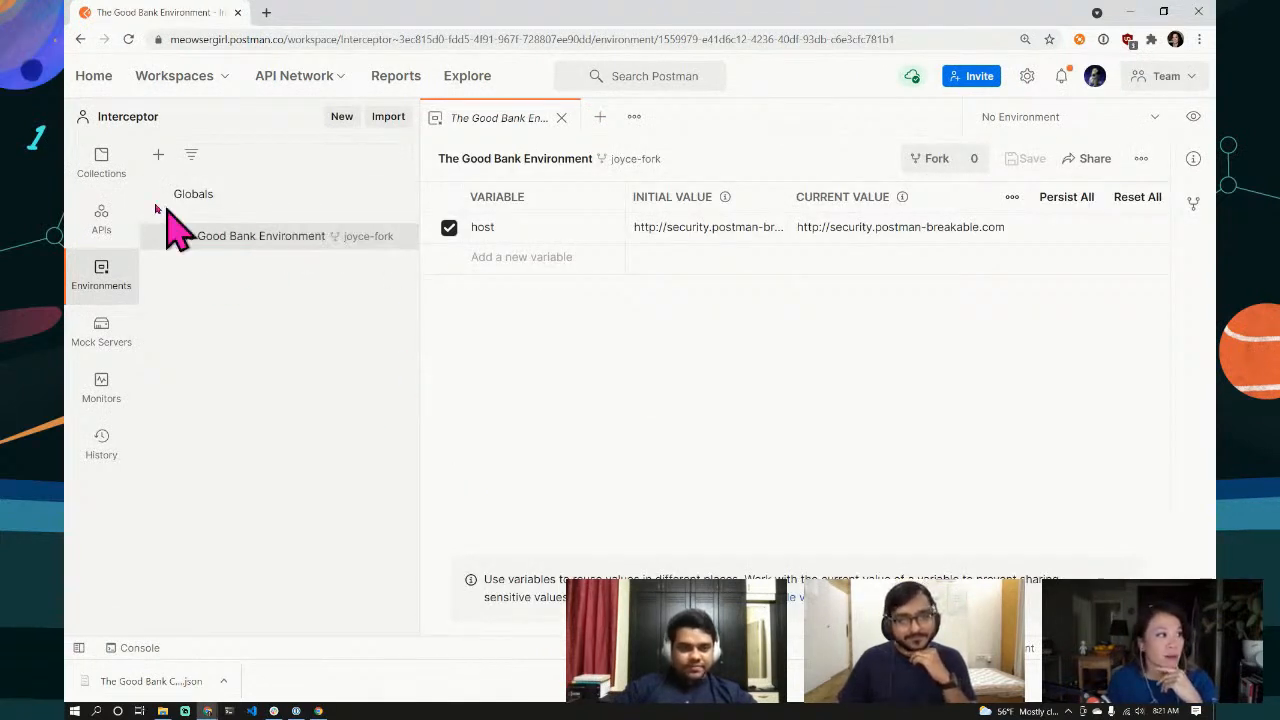
Step: In the Interceptor workspace, set the forked Good Bank Environment as the active environment
click(101, 165)
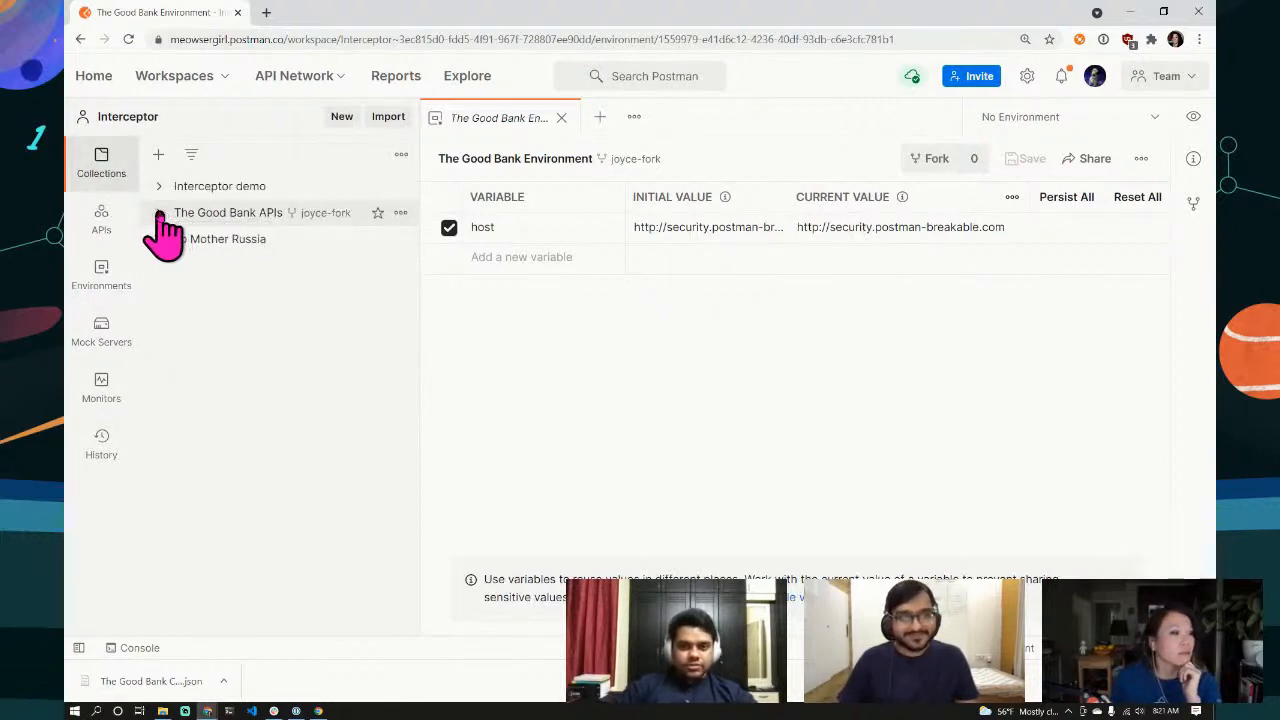
click(101, 280)
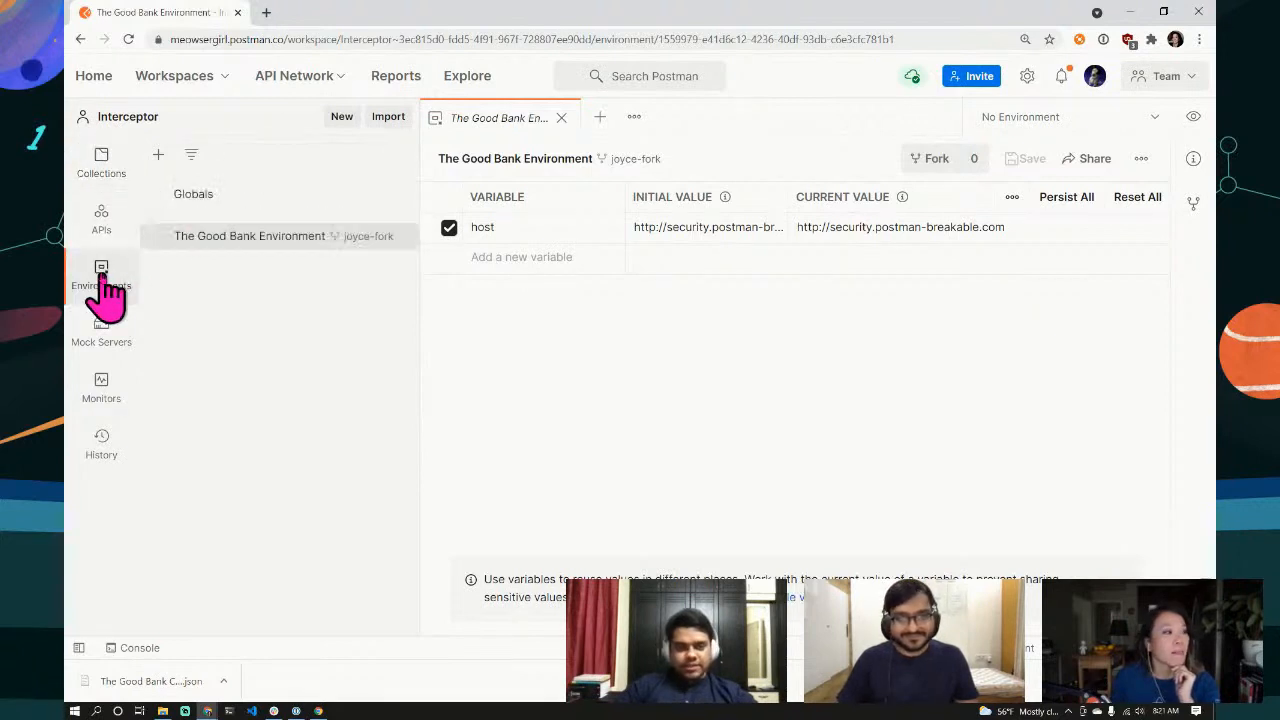
click(377, 237)
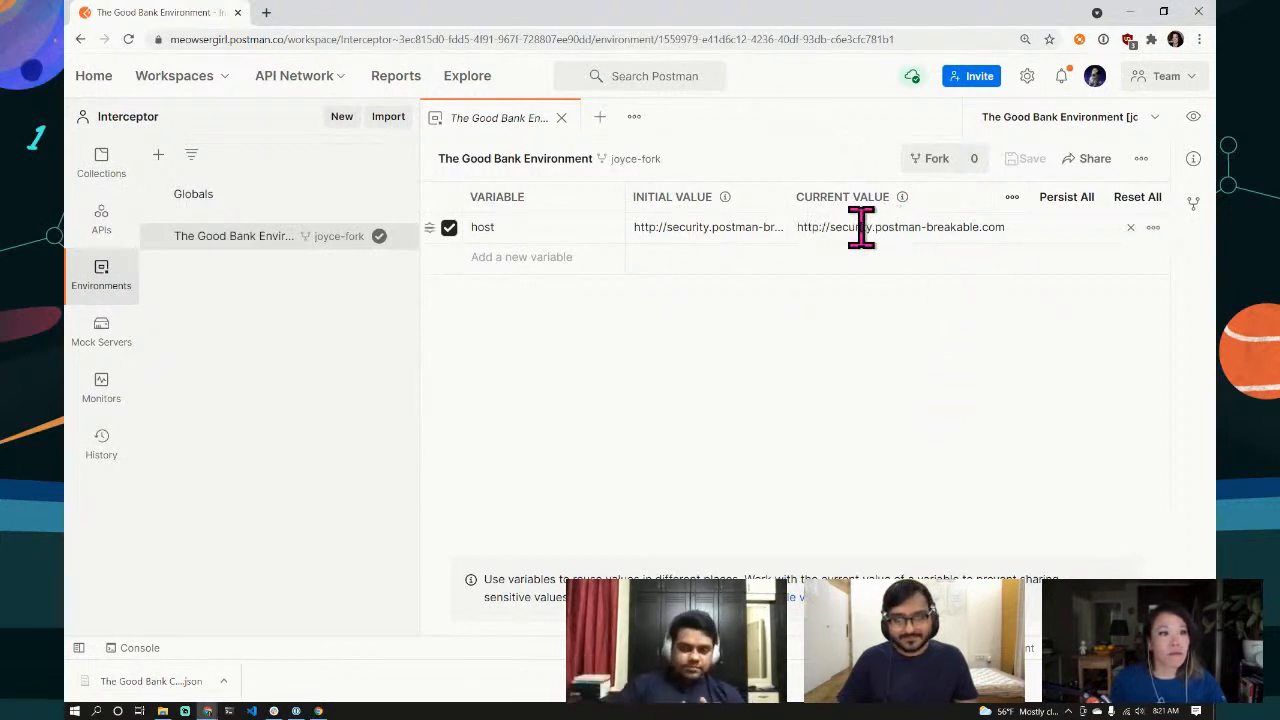
Step: Append ':5000' to the host initial value, copy it to the current value, and save
click(758, 232)
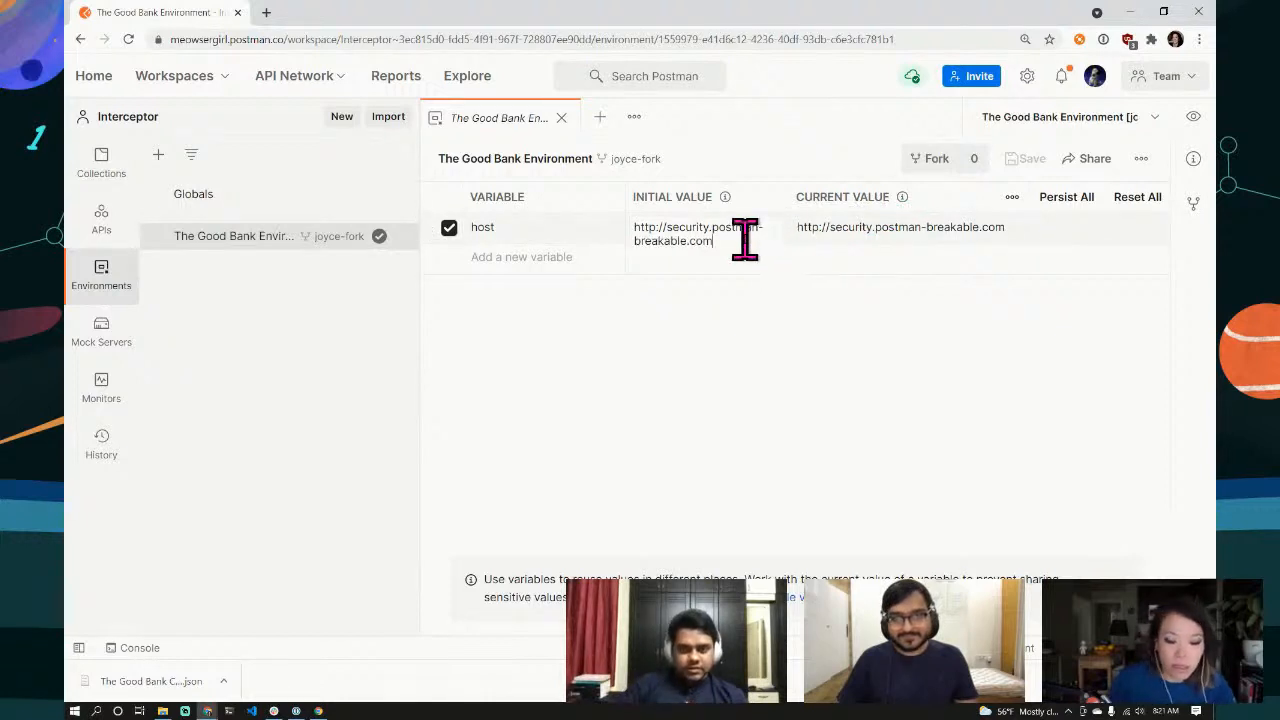
text(:5000)
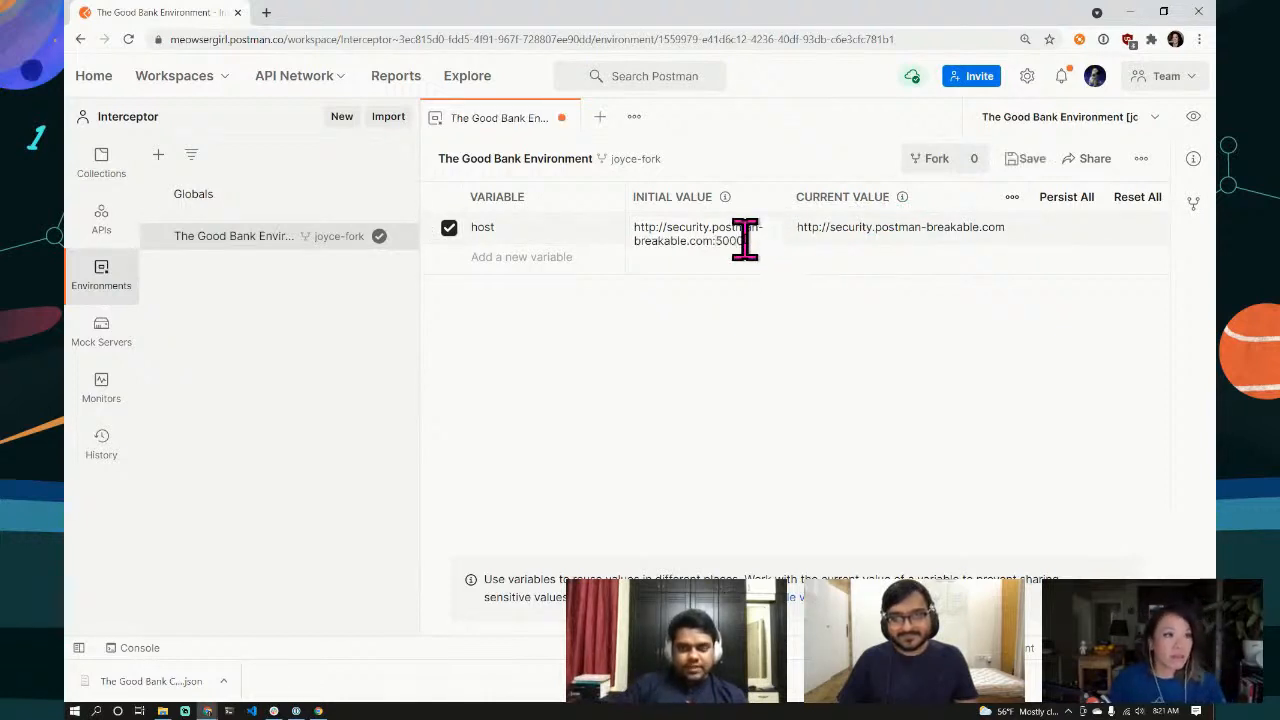
click(1064, 292)
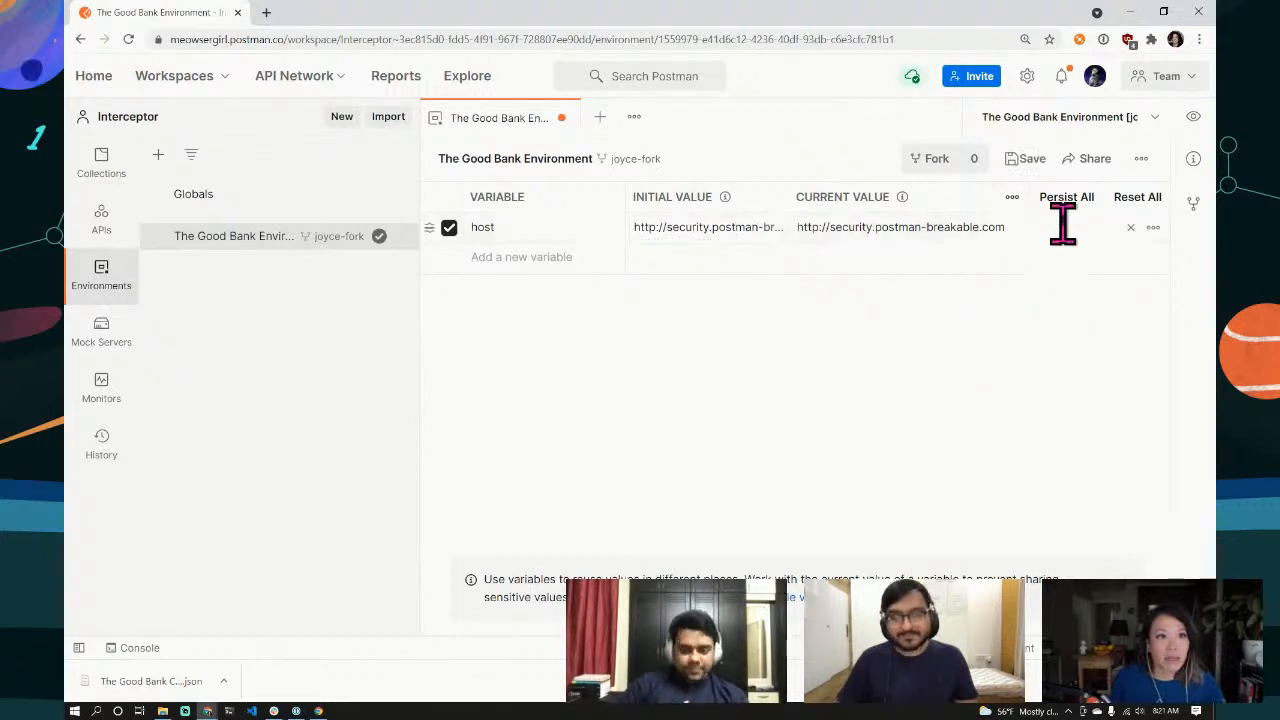
click(1140, 198)
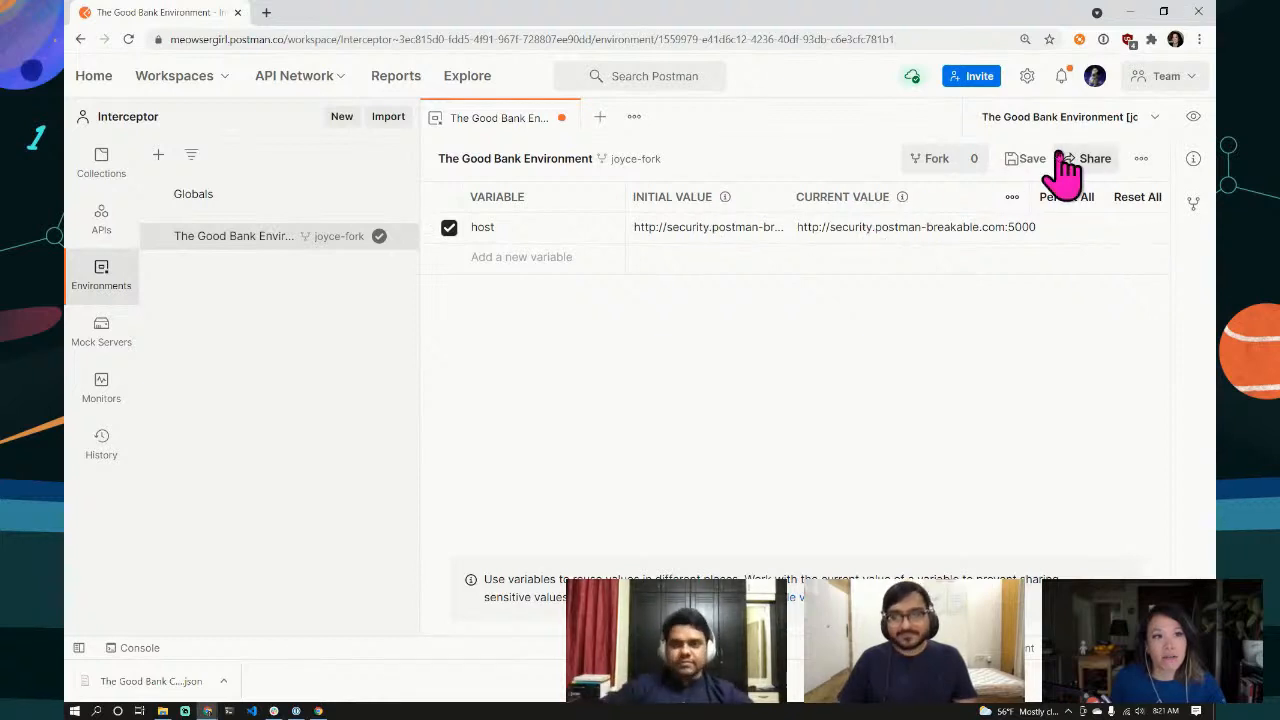
click(1025, 158)
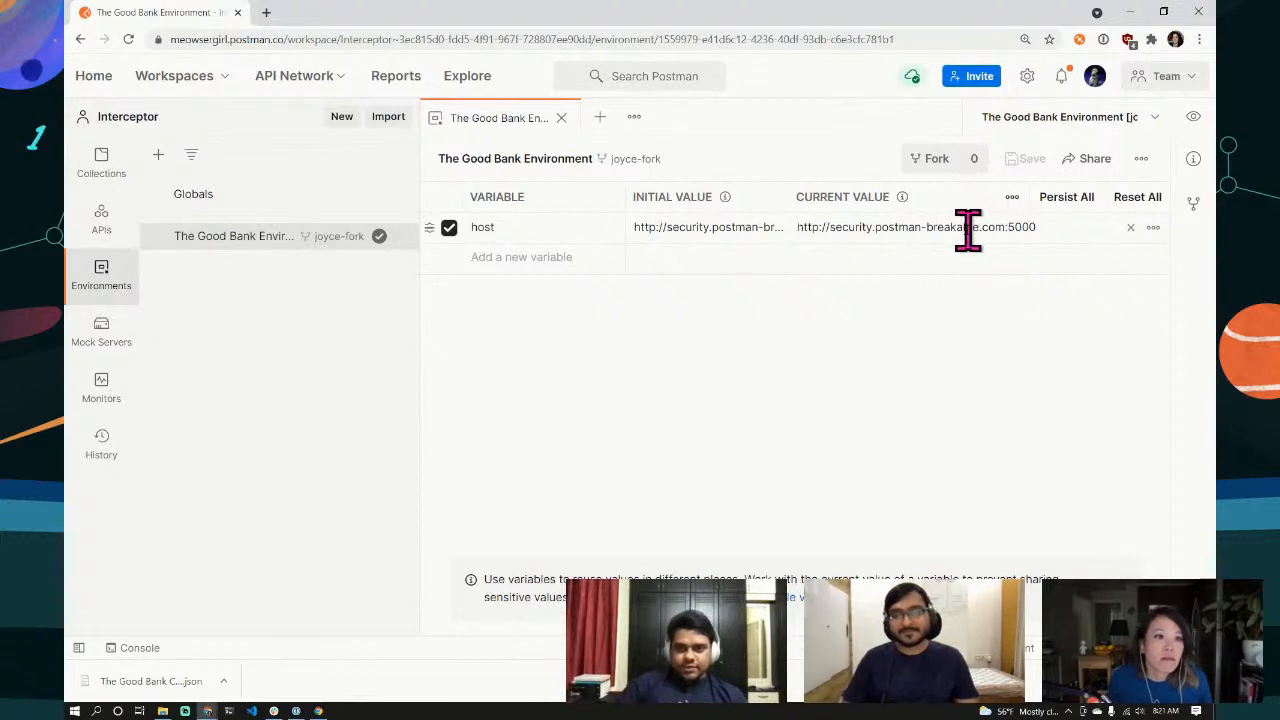
drag(1005, 227, 774, 226)
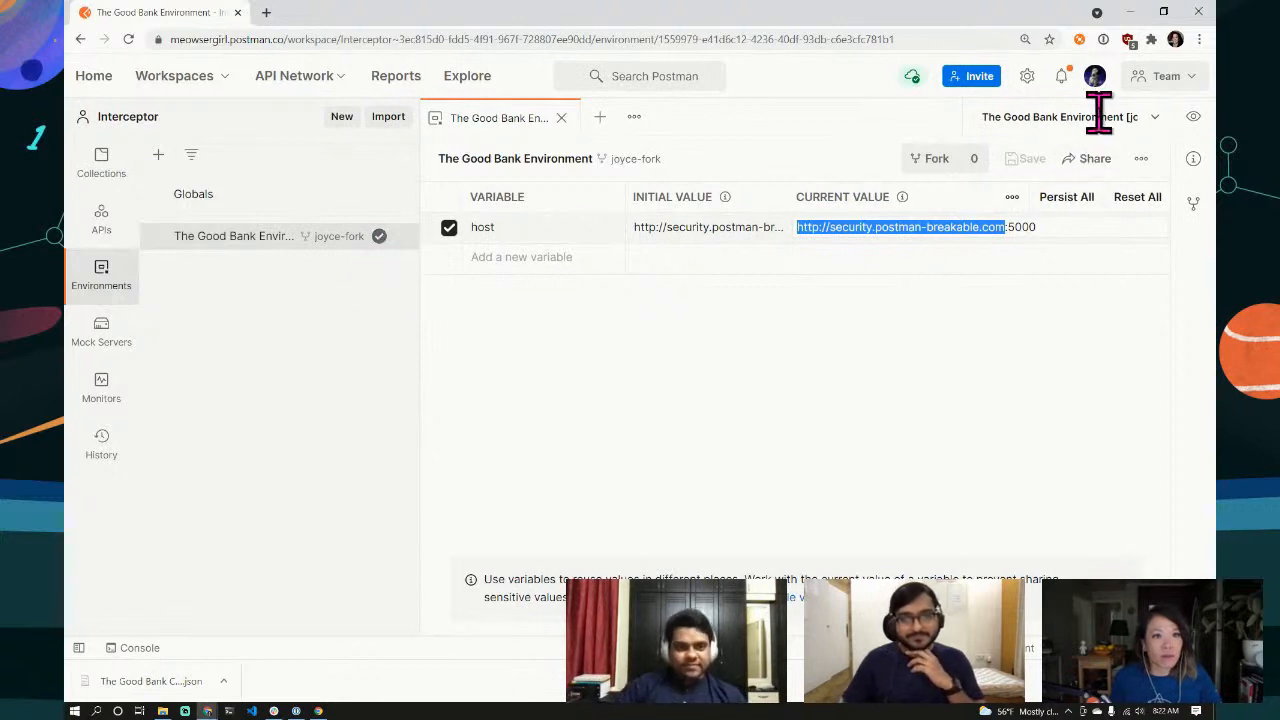
Step: Star The Good Bank APIs collection, expand it, and open its Health folder
click(89, 172)
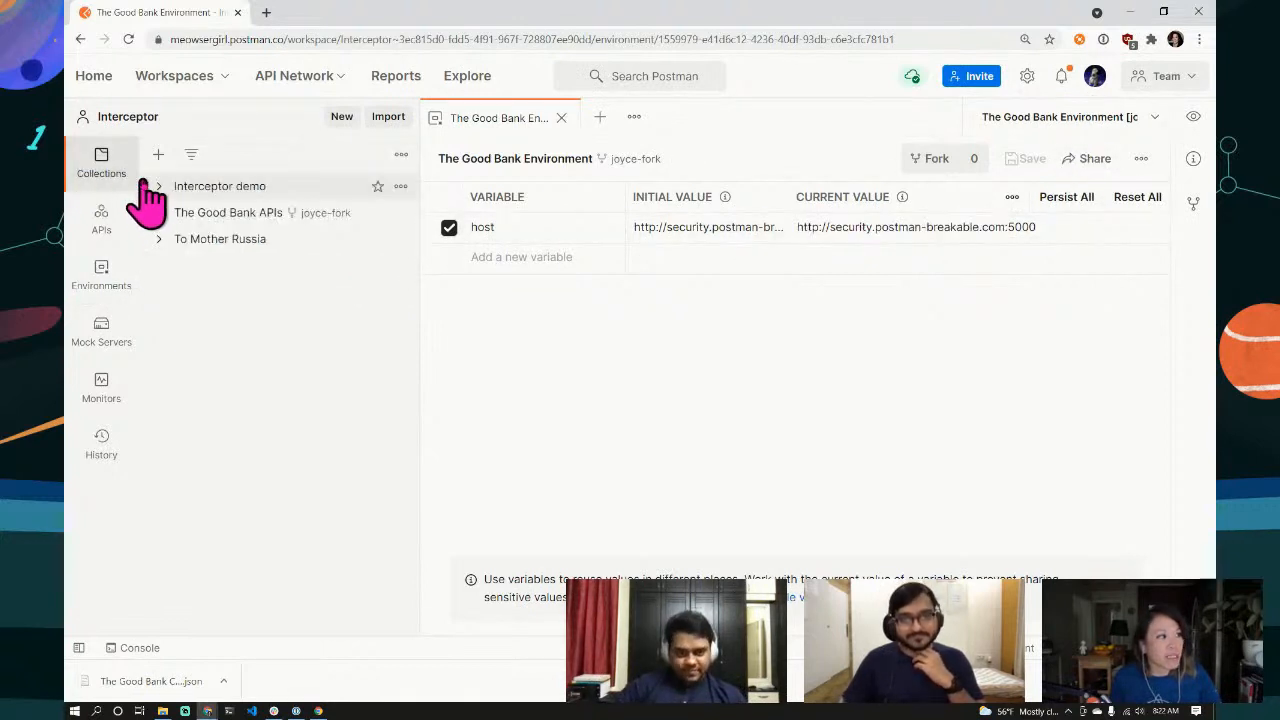
click(378, 213)
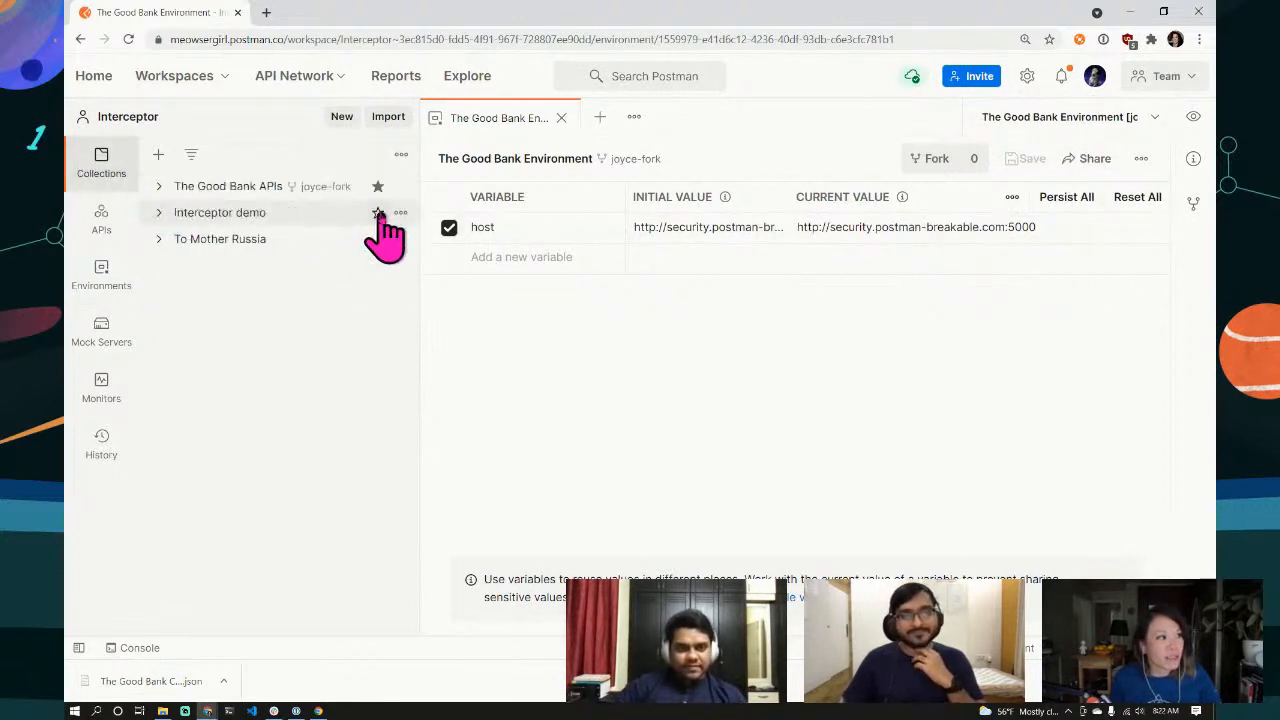
click(158, 187)
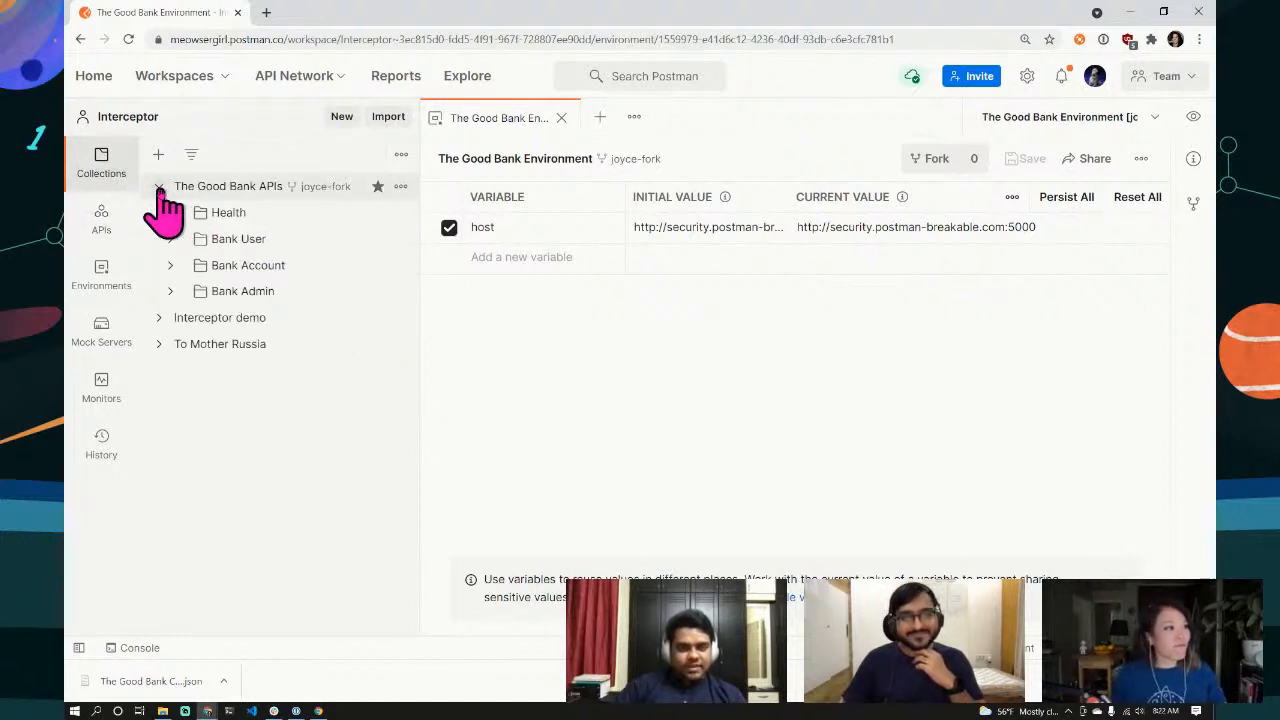
click(223, 216)
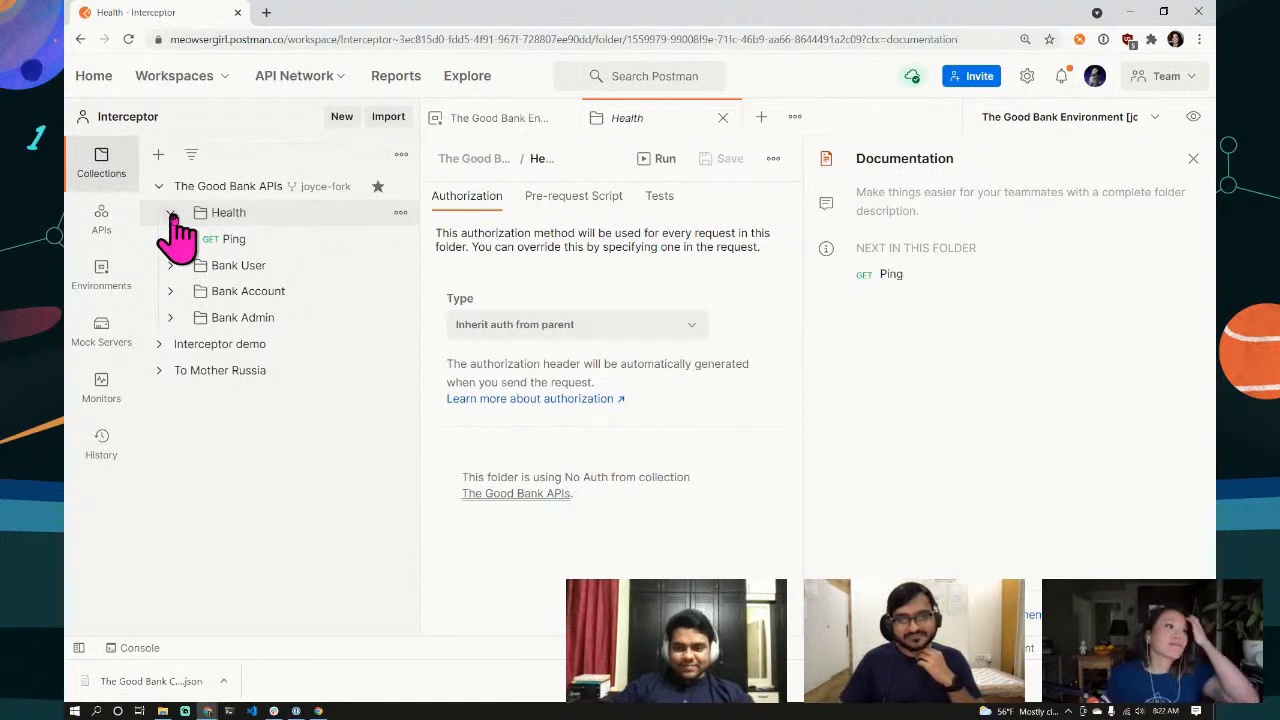
Step: Open the Ping request, a GET to {{host}}, from the Health folder
click(236, 240)
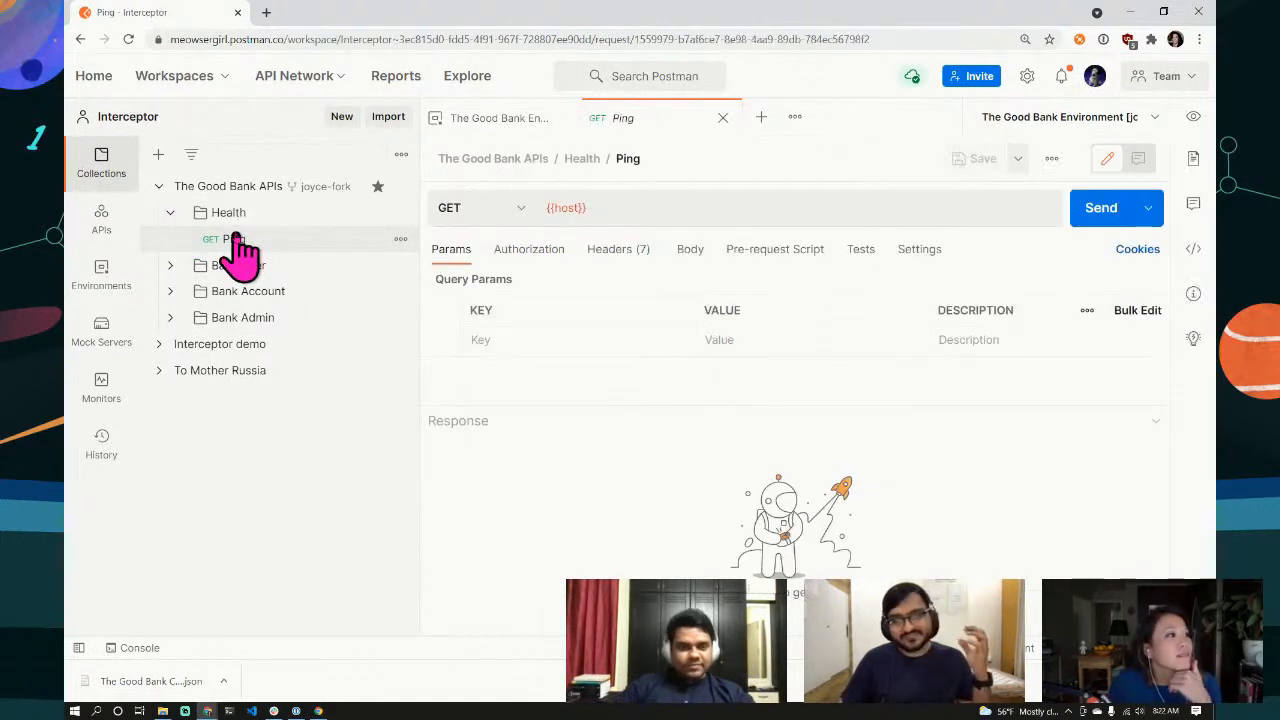
mouse_move(567, 207)
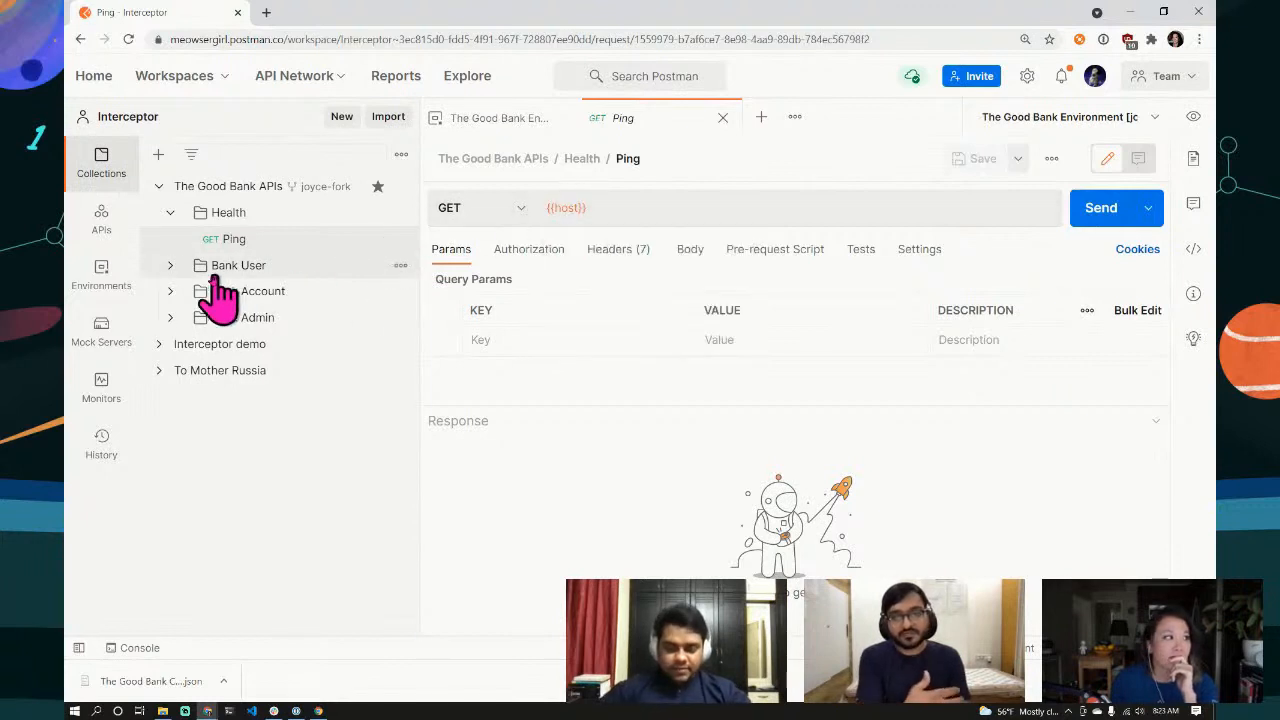
Step: Expand the Bank User folder to show Create User, User Login and its other requests
click(170, 267)
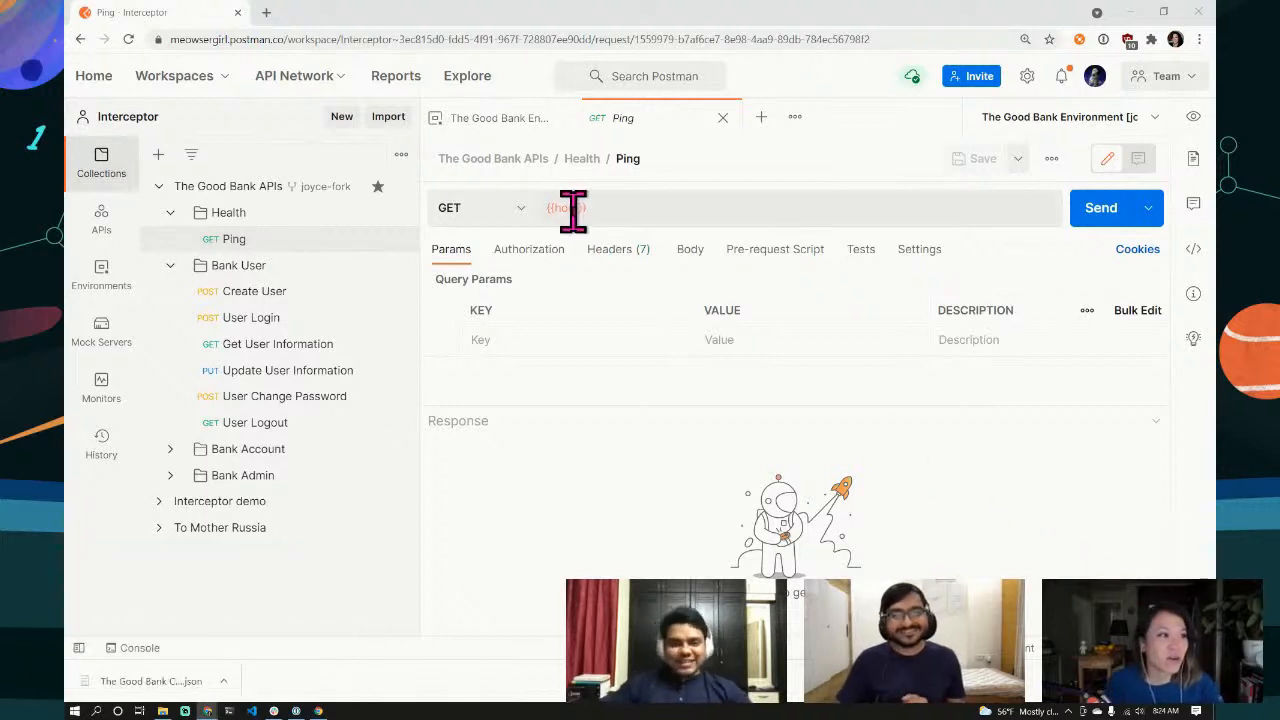
Step: Send the Ping request and get 200 OK with gullible-bank running at version 1.0.0
mouse_move(566, 207)
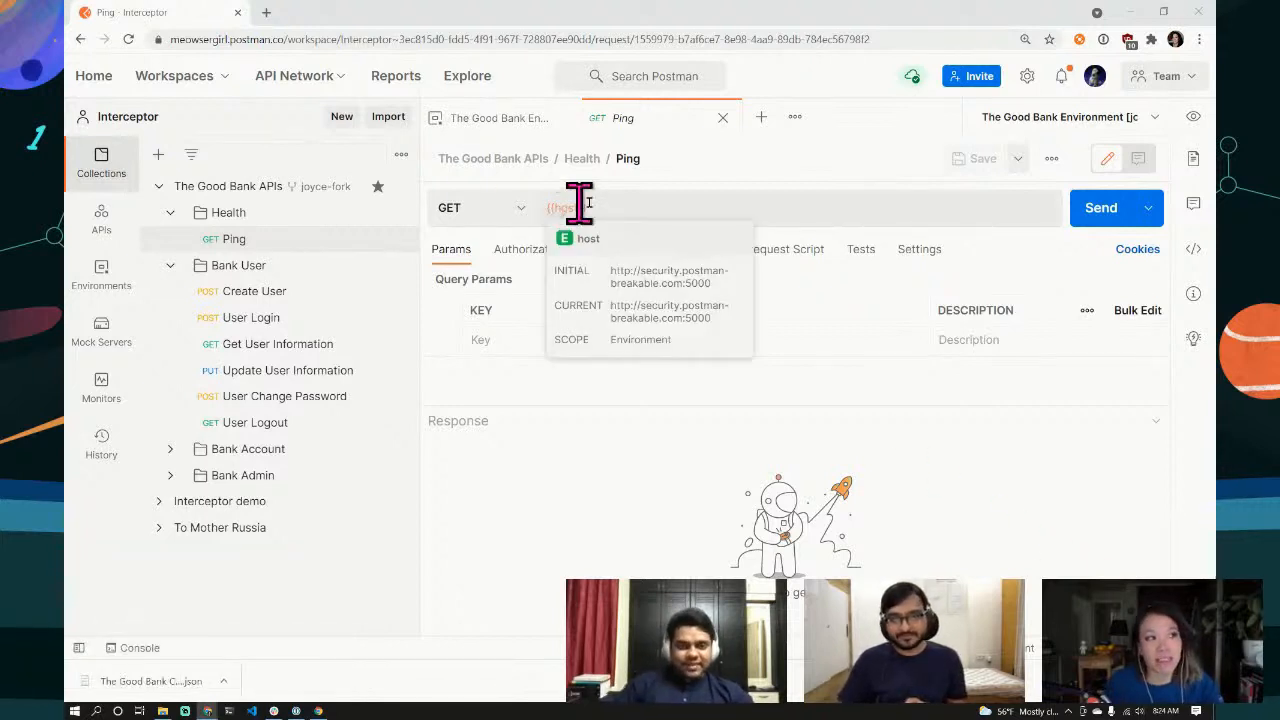
click(1100, 208)
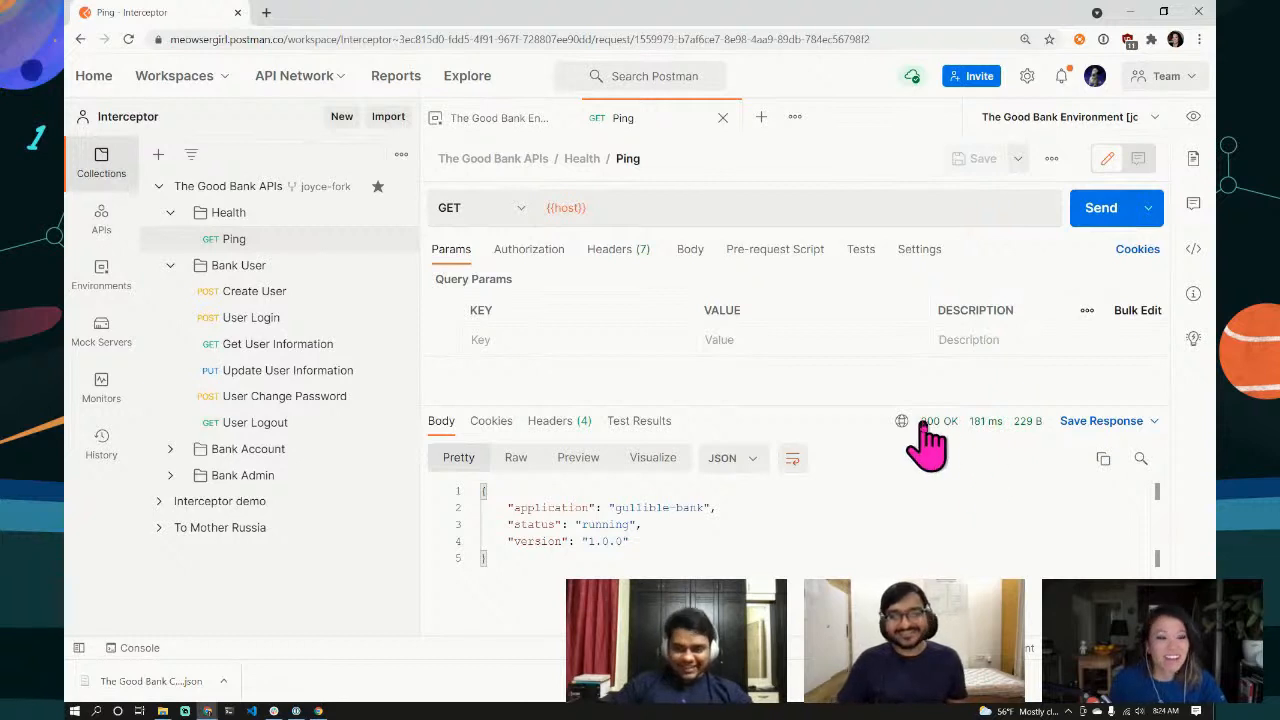
mouse_move(925, 432)
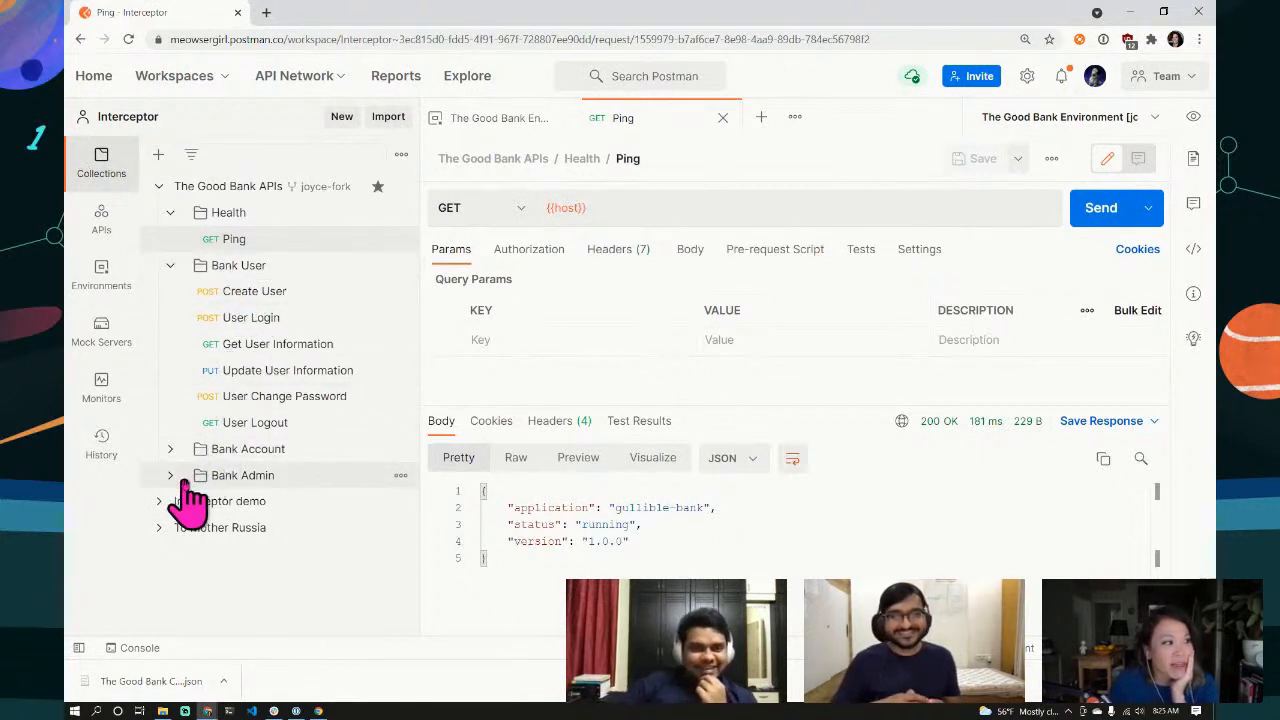
Step: Show the Create User POST to {{host}}/user with its raw JSON username and password body
click(235, 292)
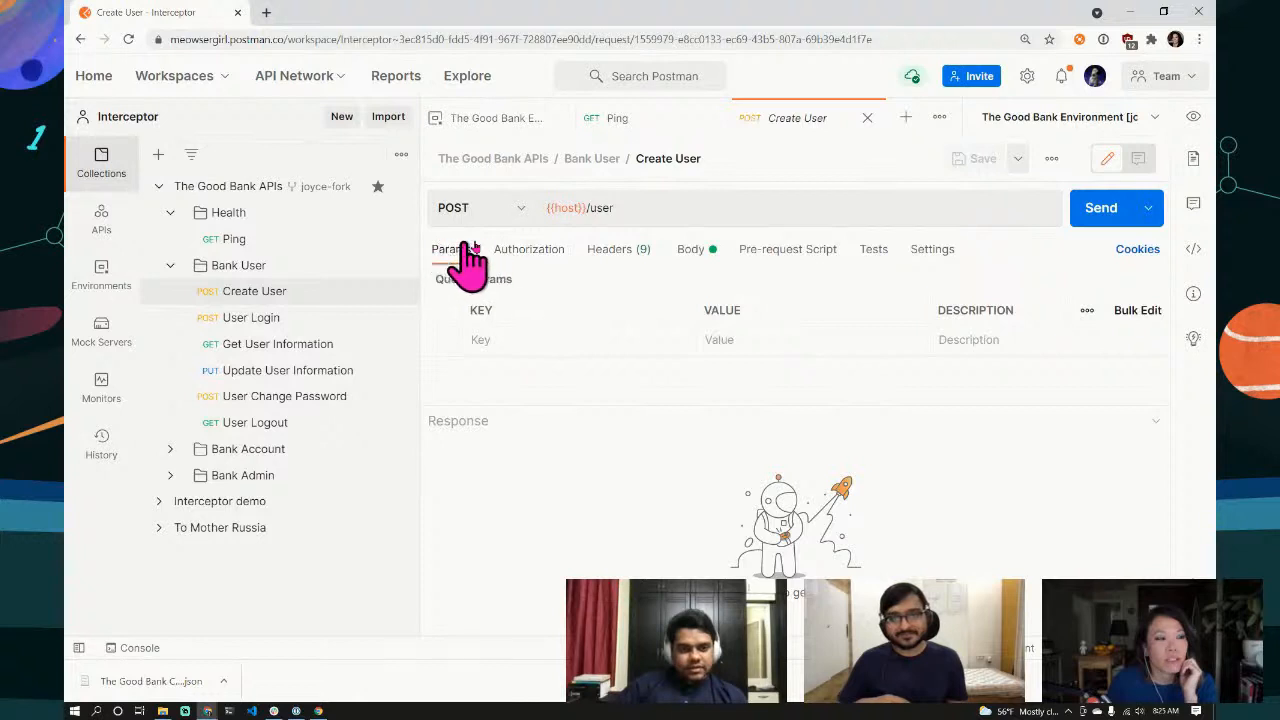
click(690, 250)
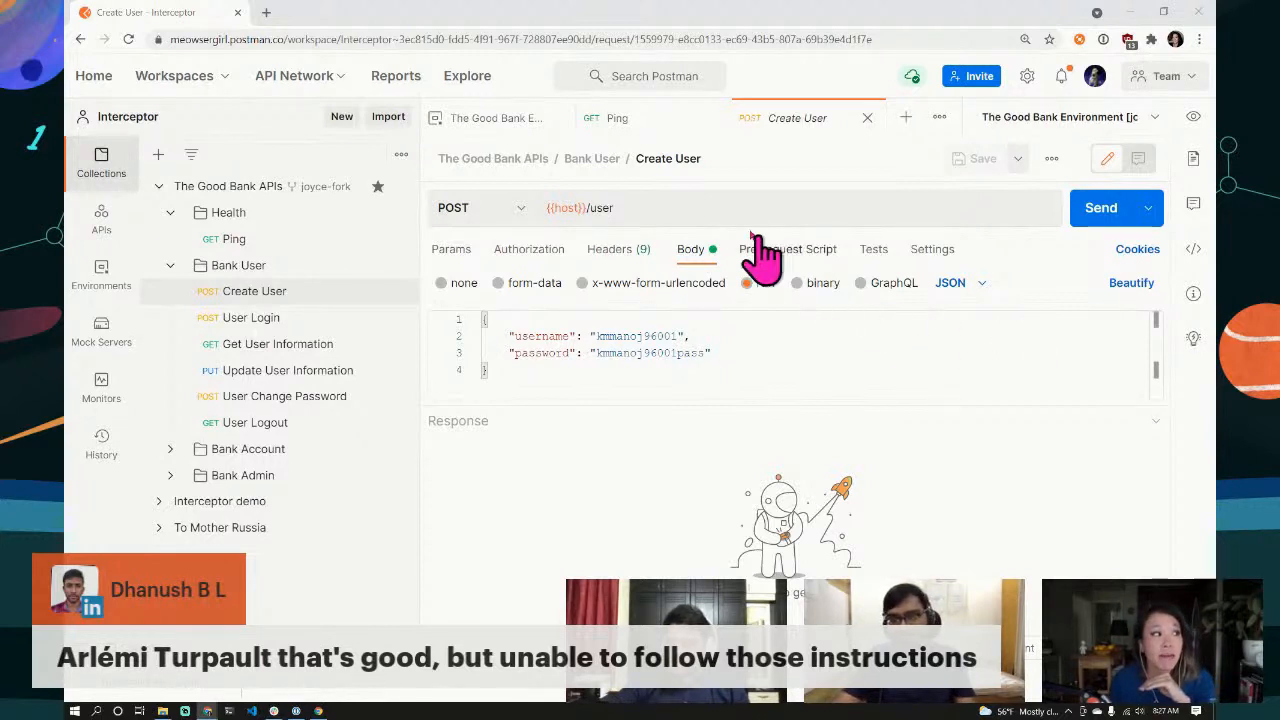
Step: Check the host variable's :5000 port in the environment, then return to the Ping request
click(503, 137)
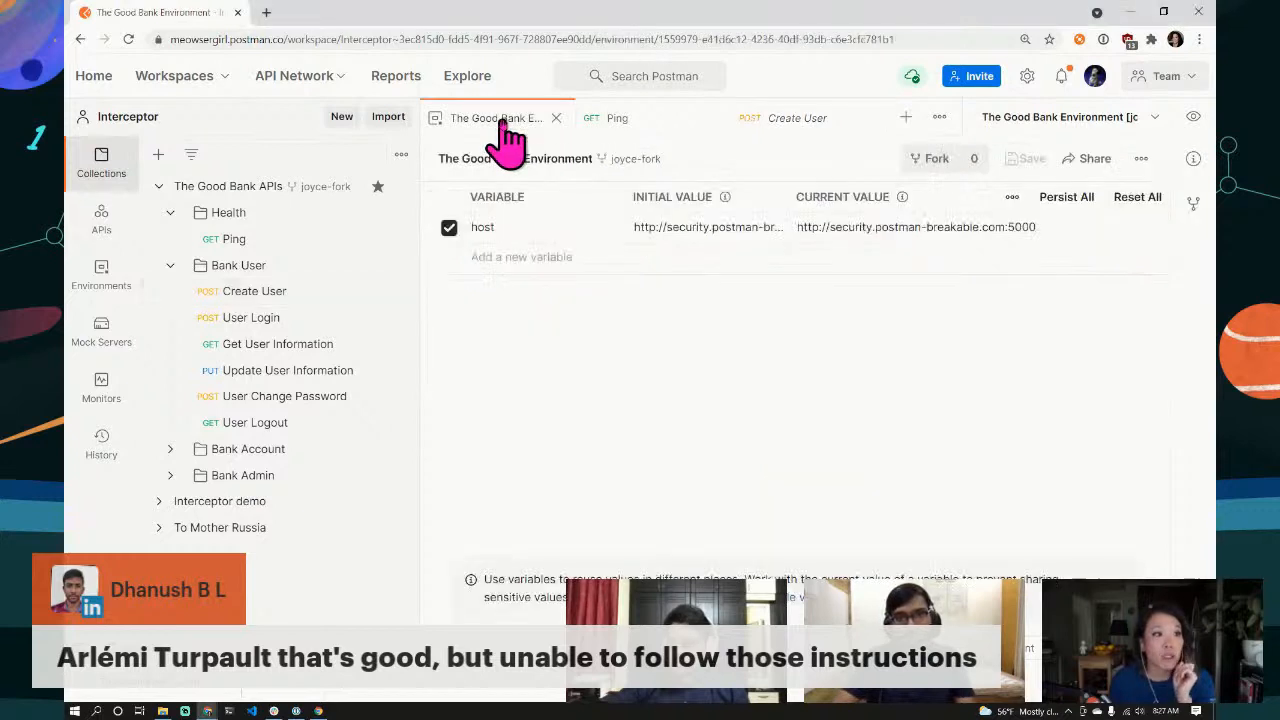
click(1047, 228)
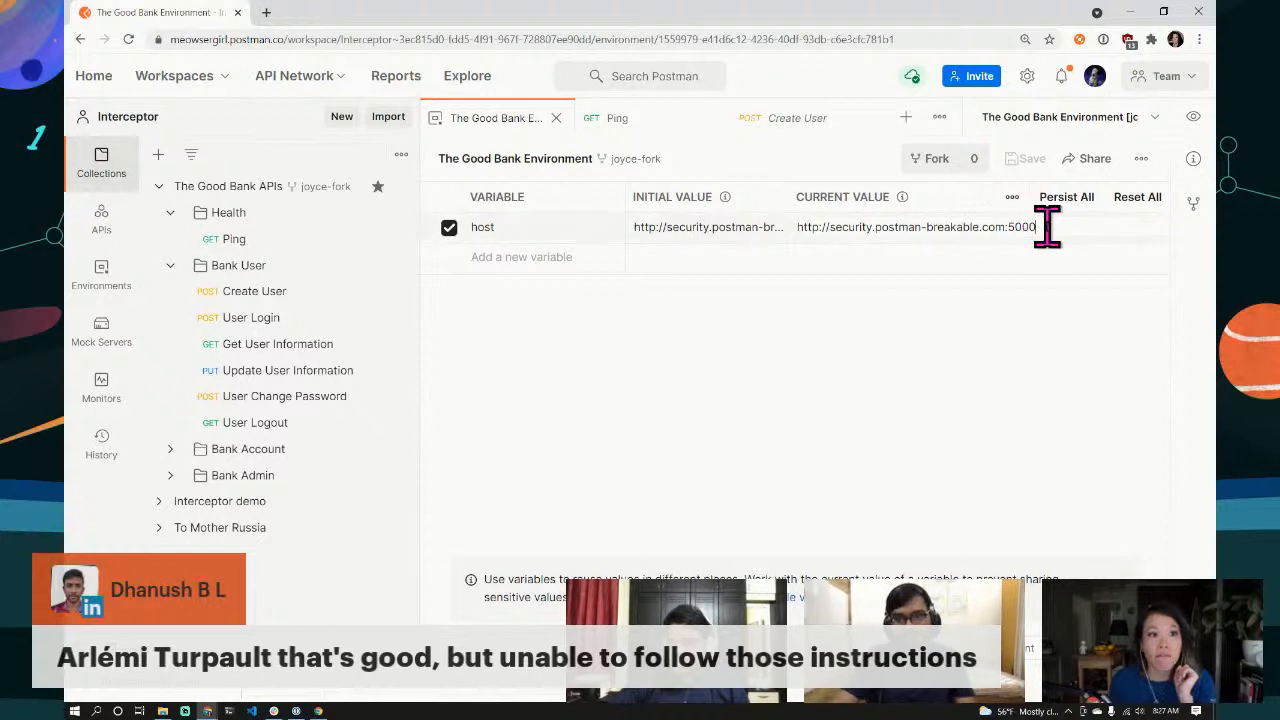
drag(1047, 228, 1001, 226)
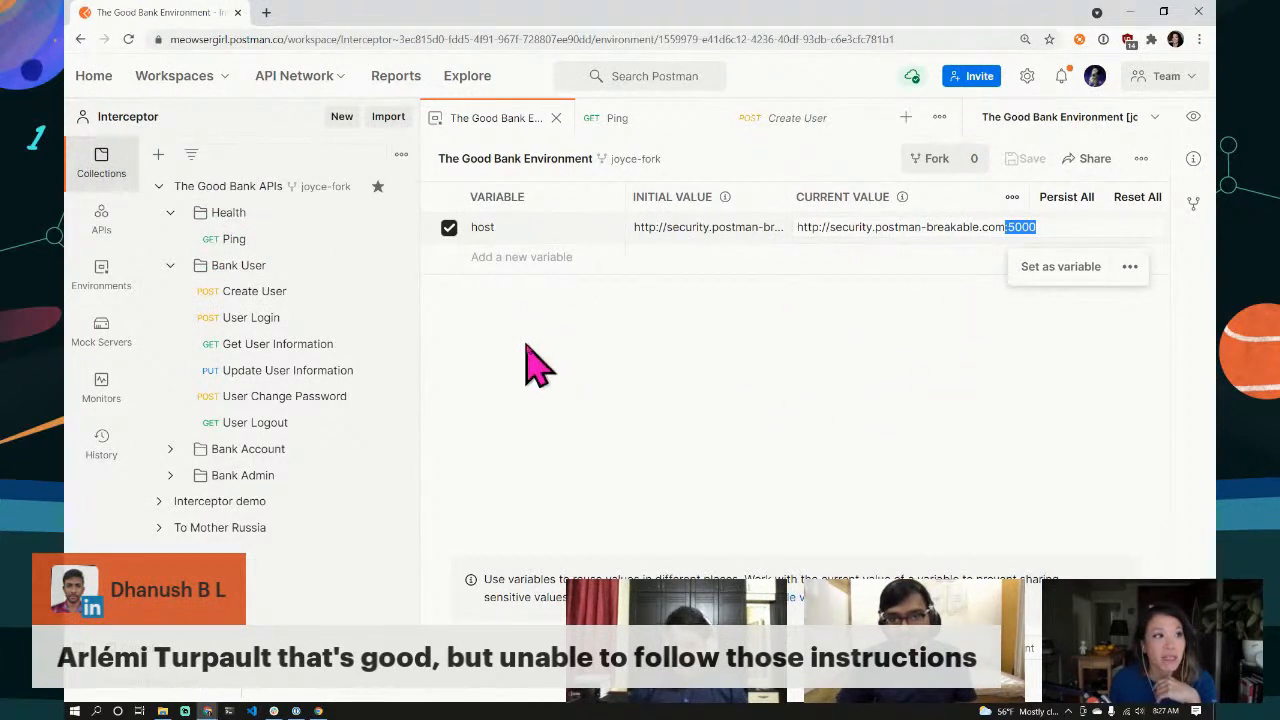
click(610, 120)
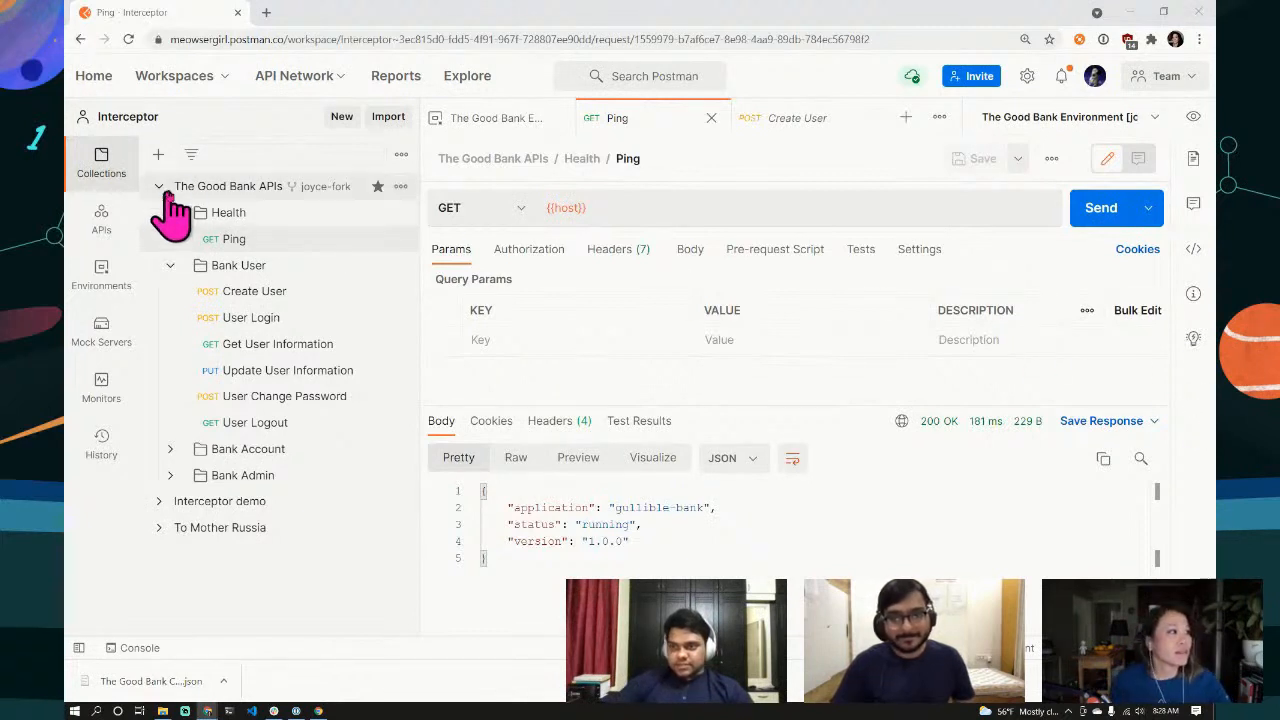
Step: Start a Create Pull Request page from the forked Good Bank APIs, showing 0 changes
click(400, 188)
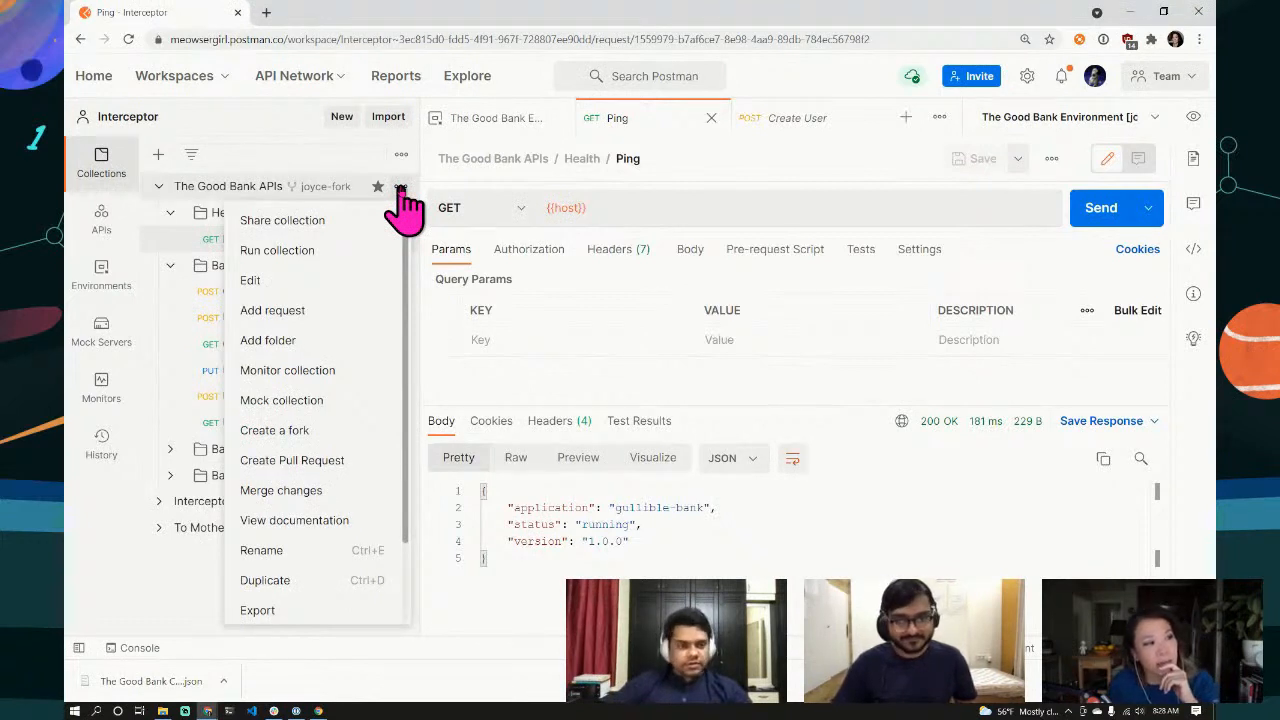
click(290, 465)
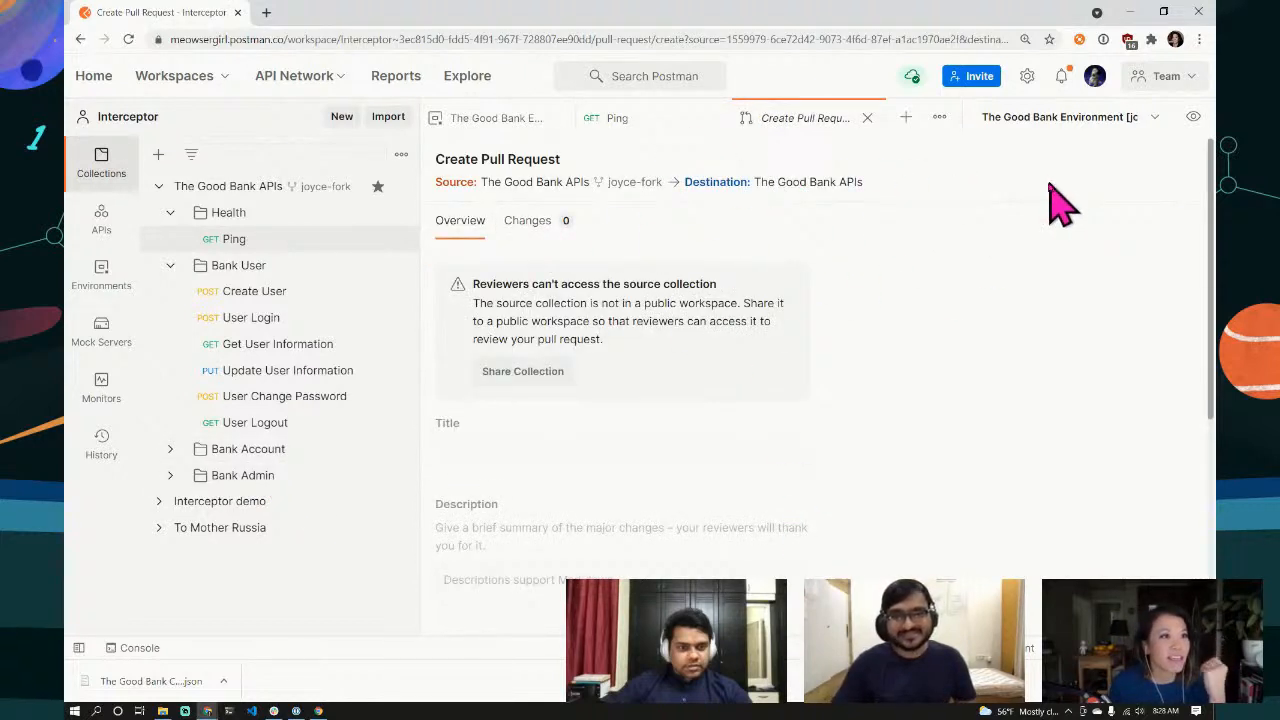
Step: Use Merge changes to pull the original's changes into the fork, then close the Merge Changes tab
click(400, 186)
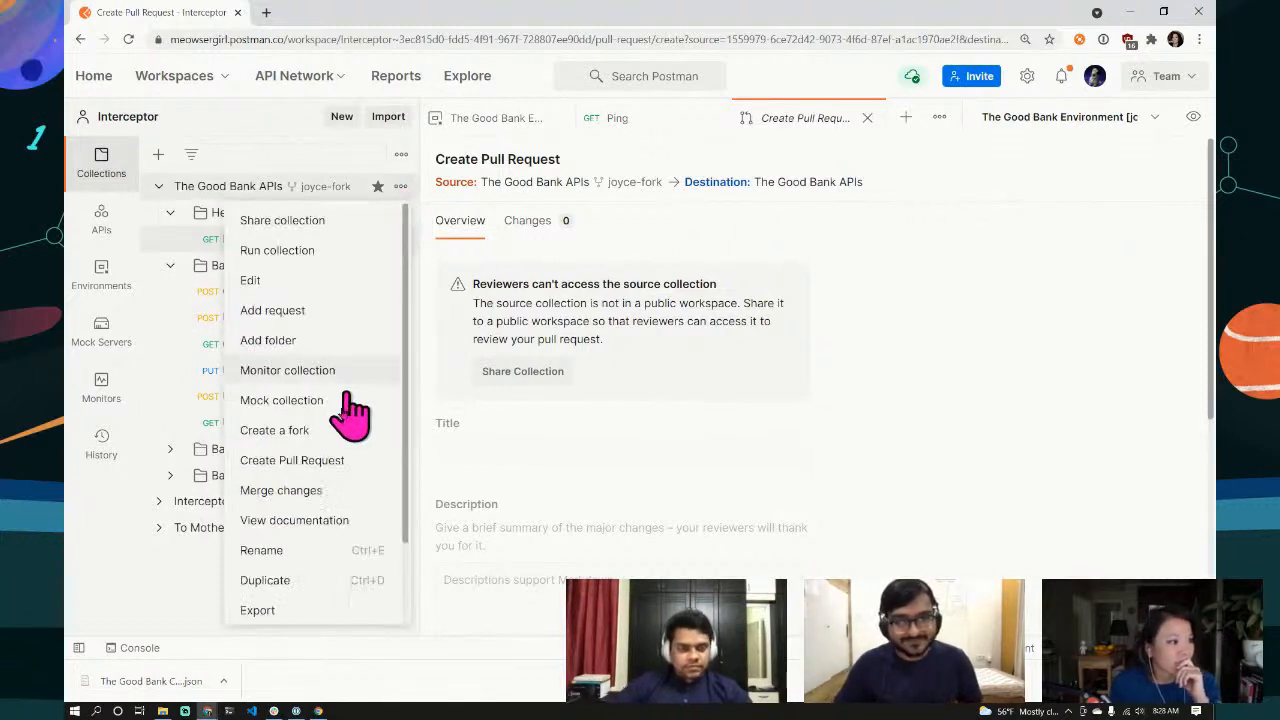
click(300, 490)
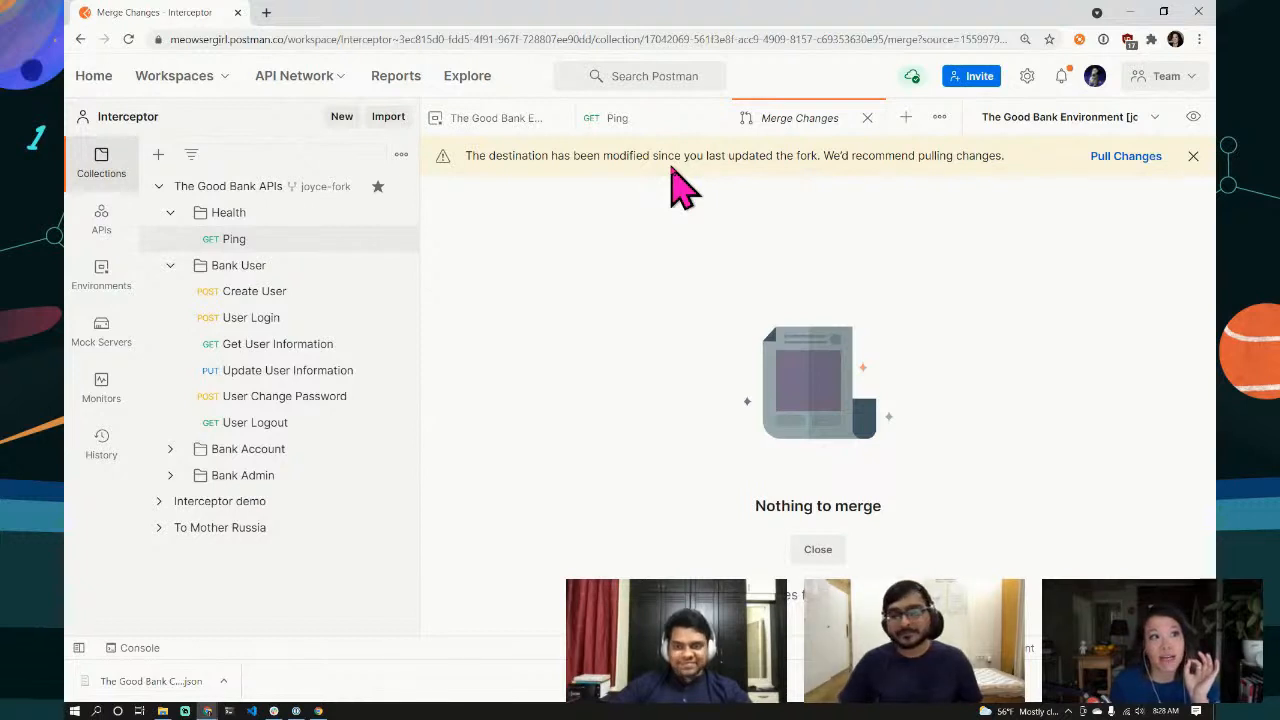
click(1122, 158)
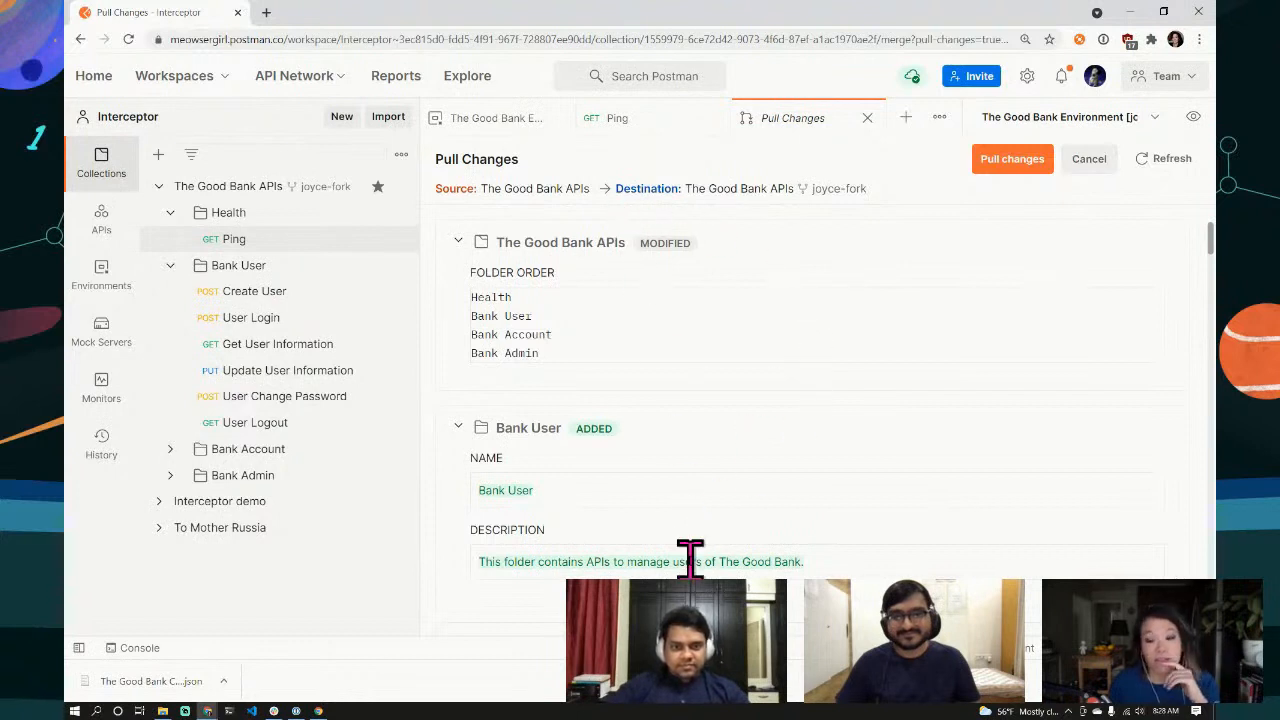
click(1010, 162)
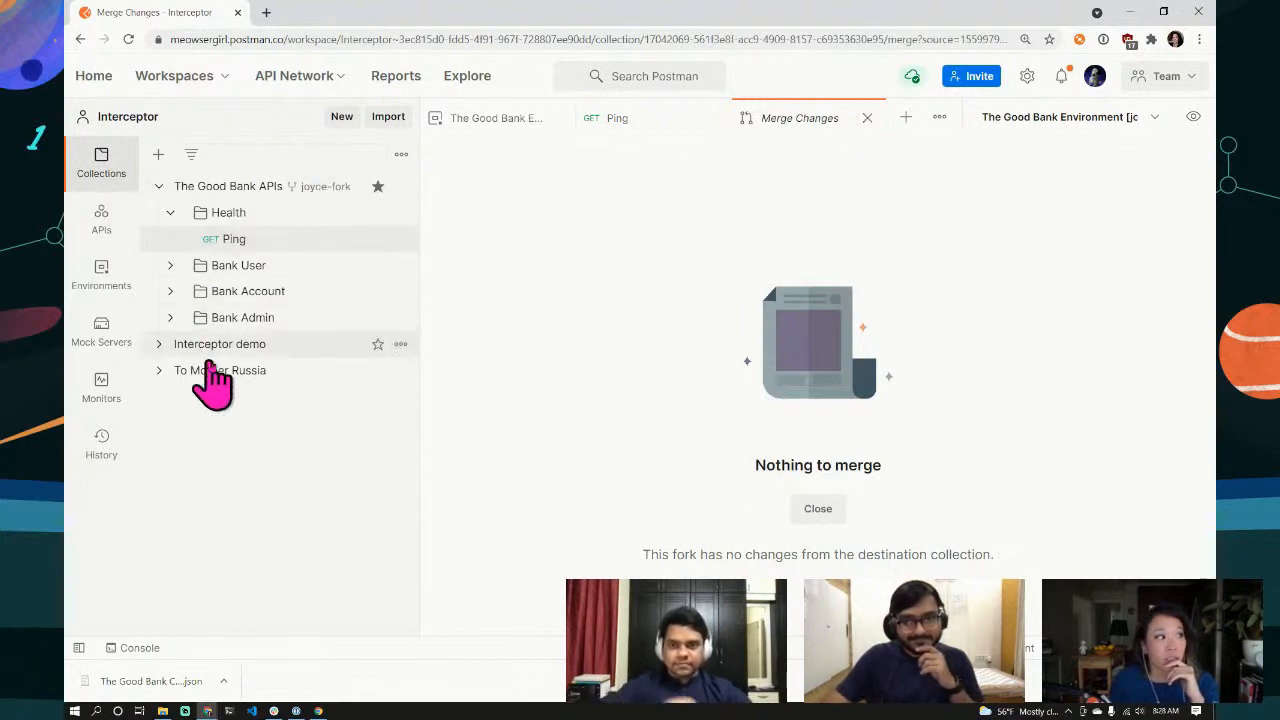
click(868, 118)
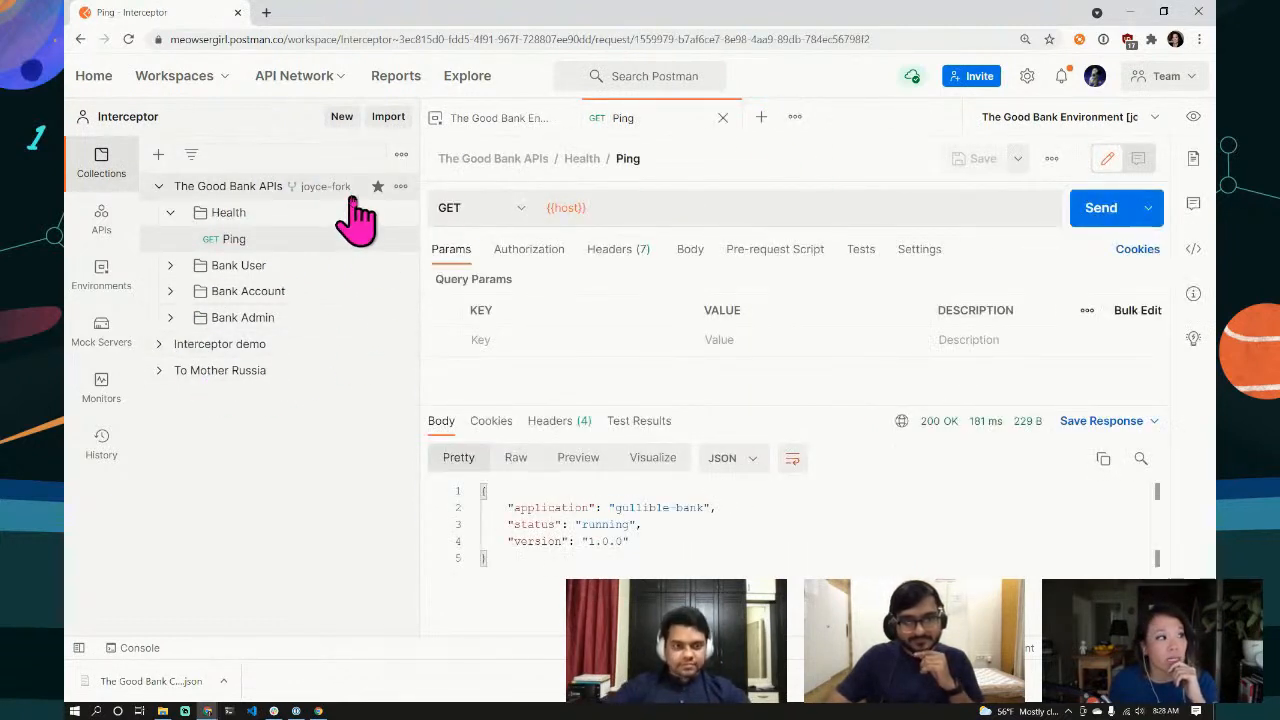
Step: Expand Bank User > Authentication, open Create User and show its raw JSON body
click(171, 266)
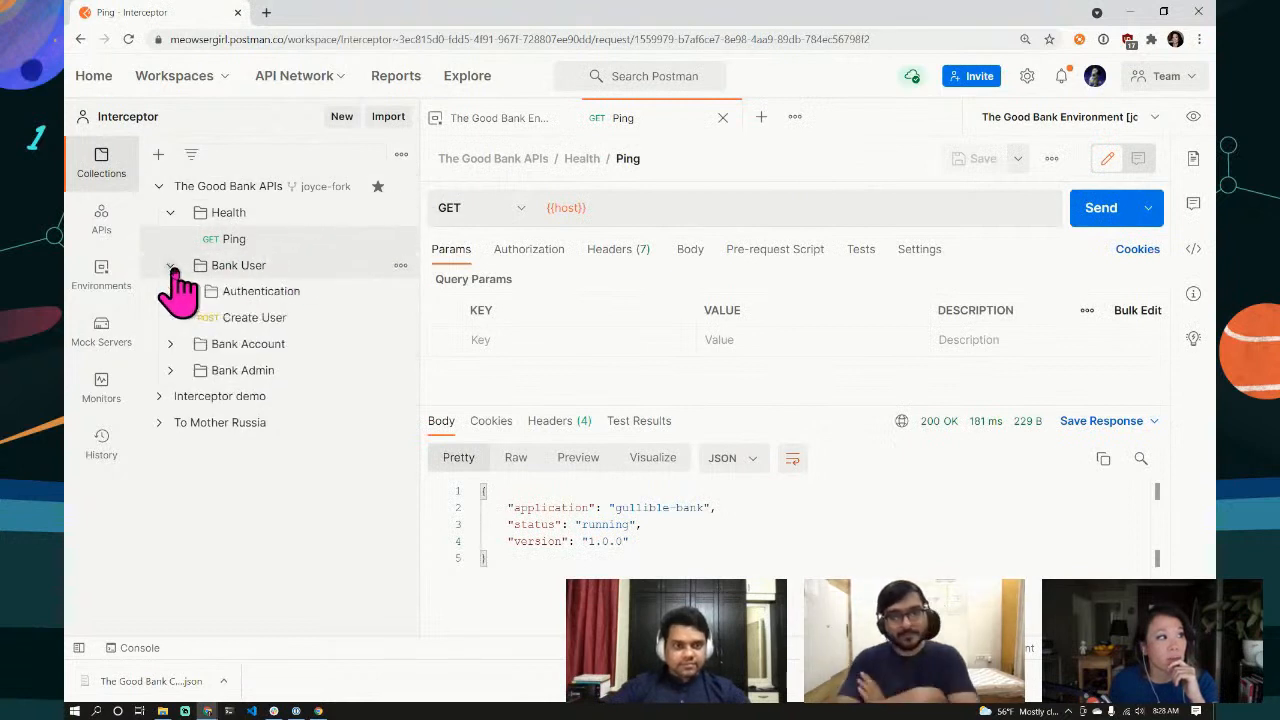
click(183, 291)
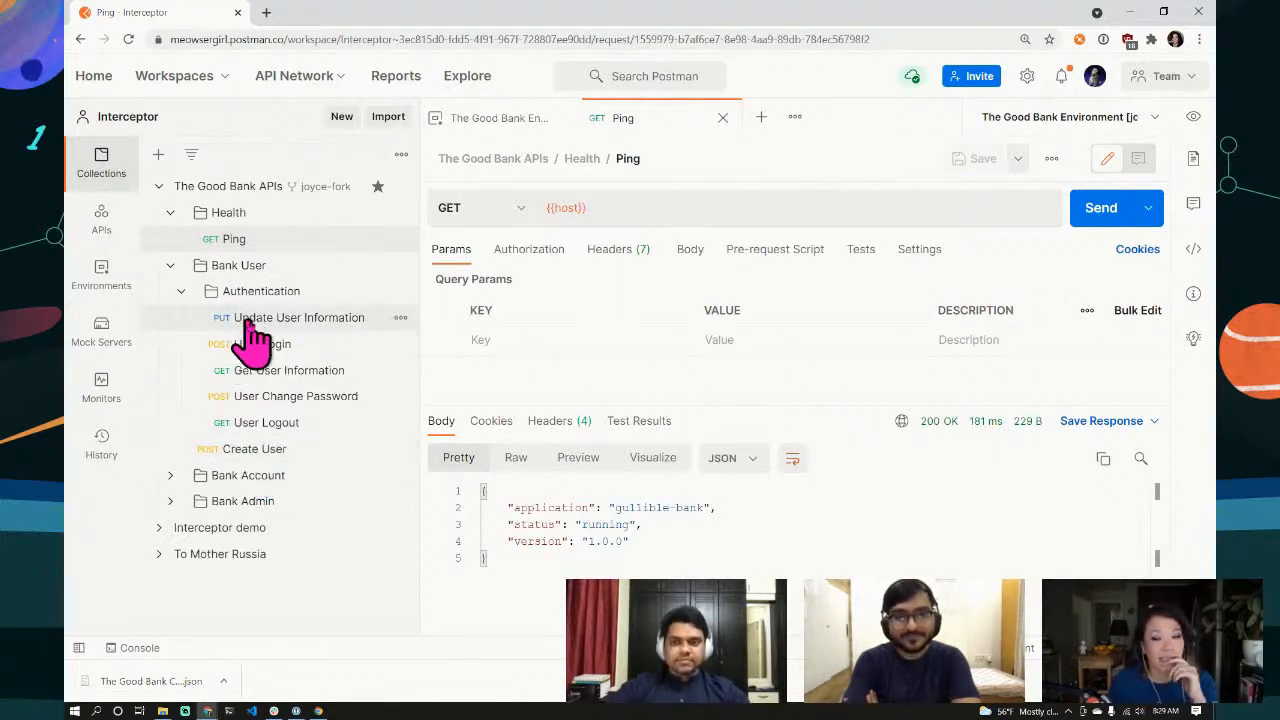
click(250, 456)
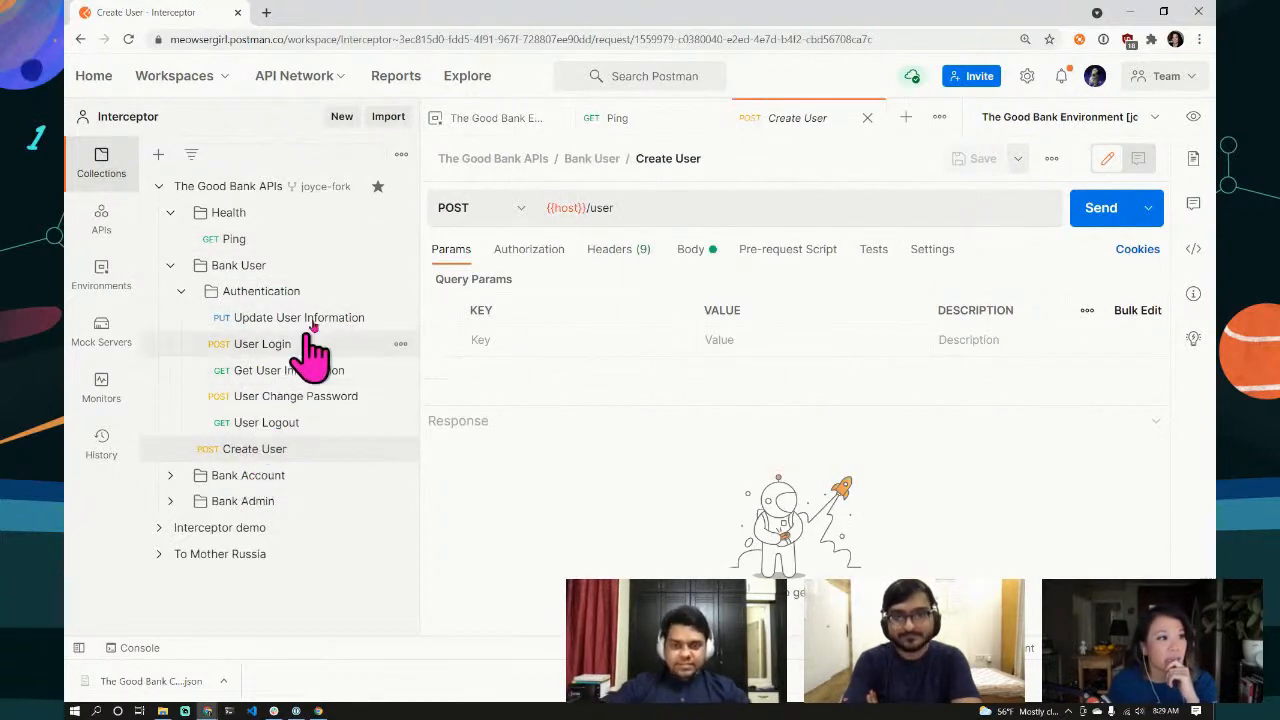
click(689, 252)
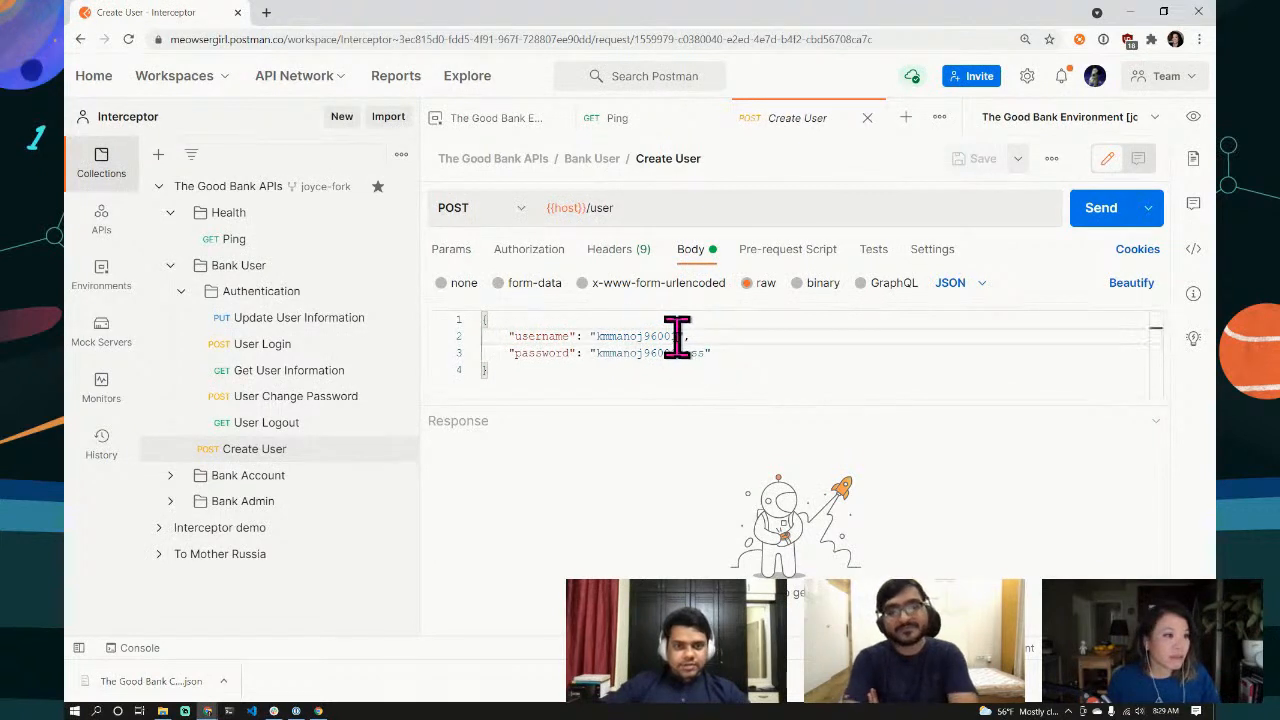
Step: Overwrite the body's username and password values with a new username and a simple password
drag(677, 336, 594, 336)
text(jo)
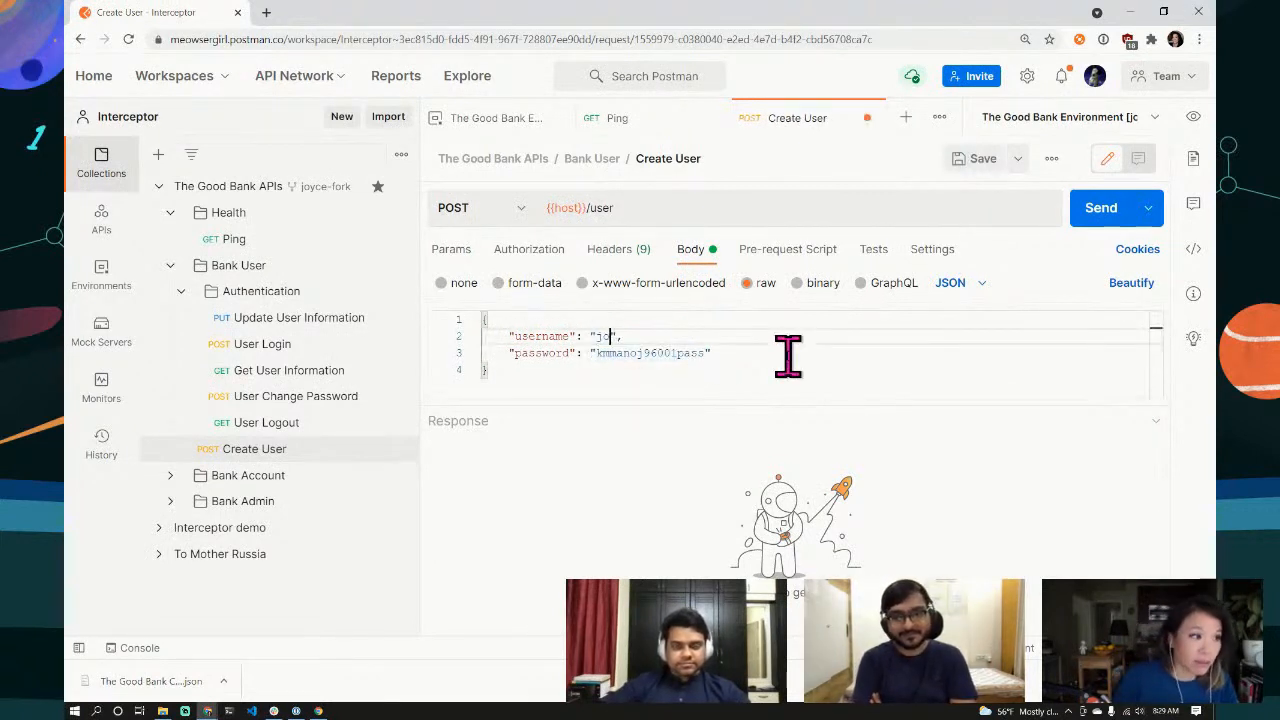
text(ycifer)
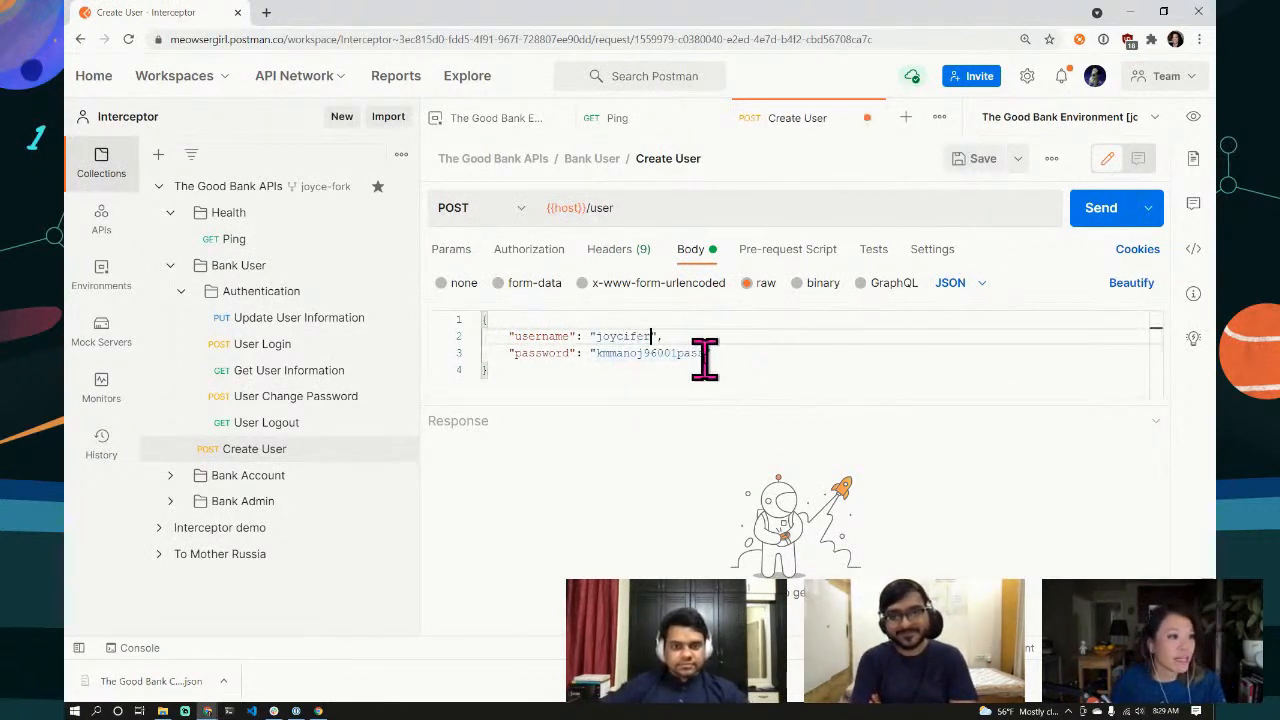
drag(705, 355, 597, 355)
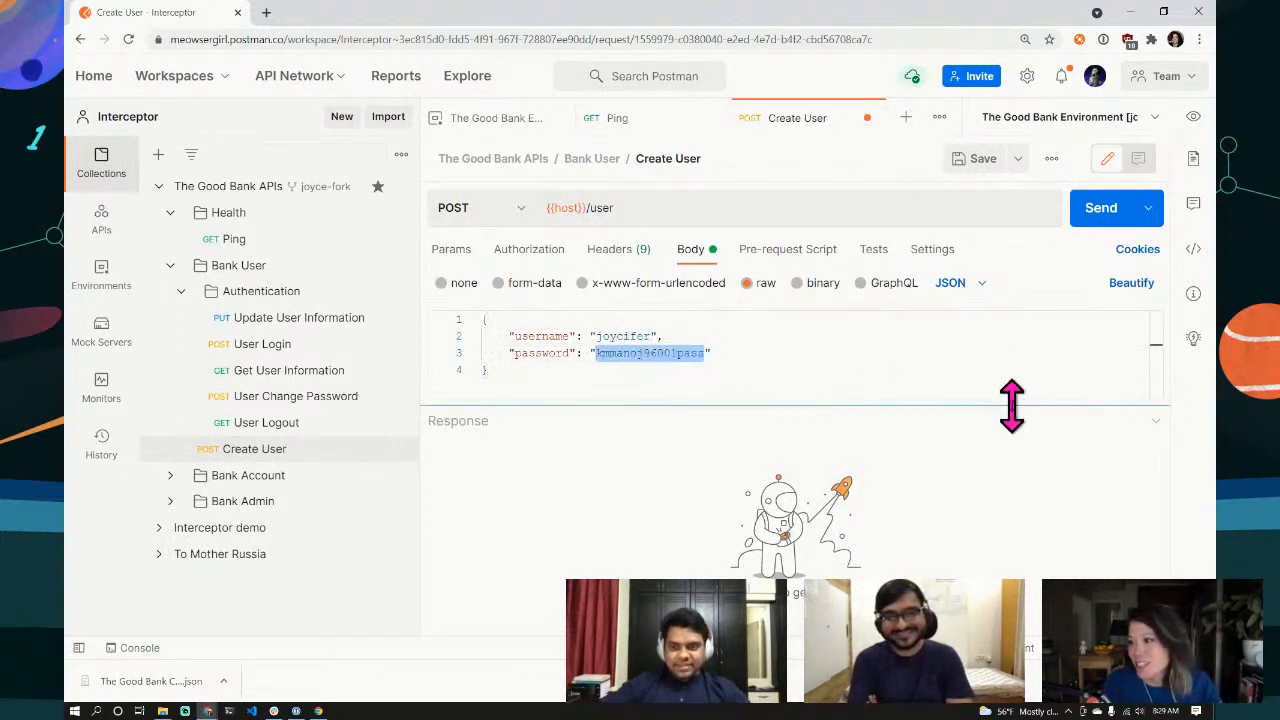
text(password1)
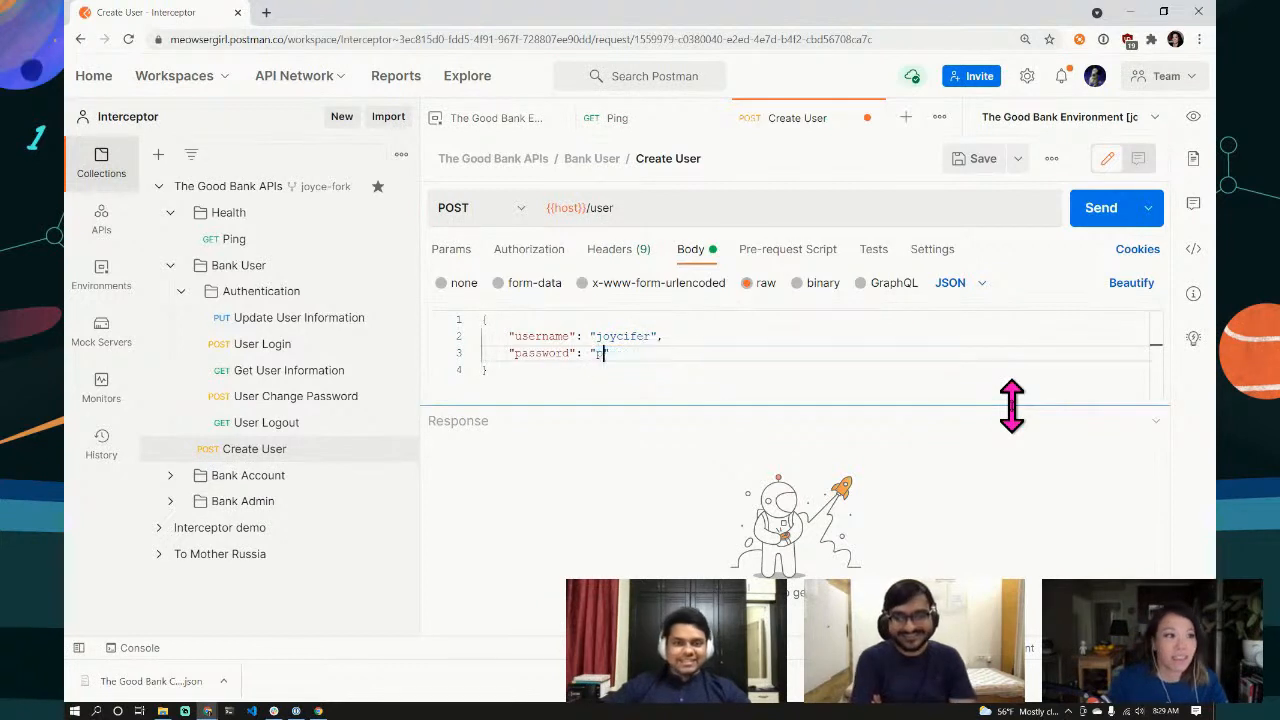
text(234)
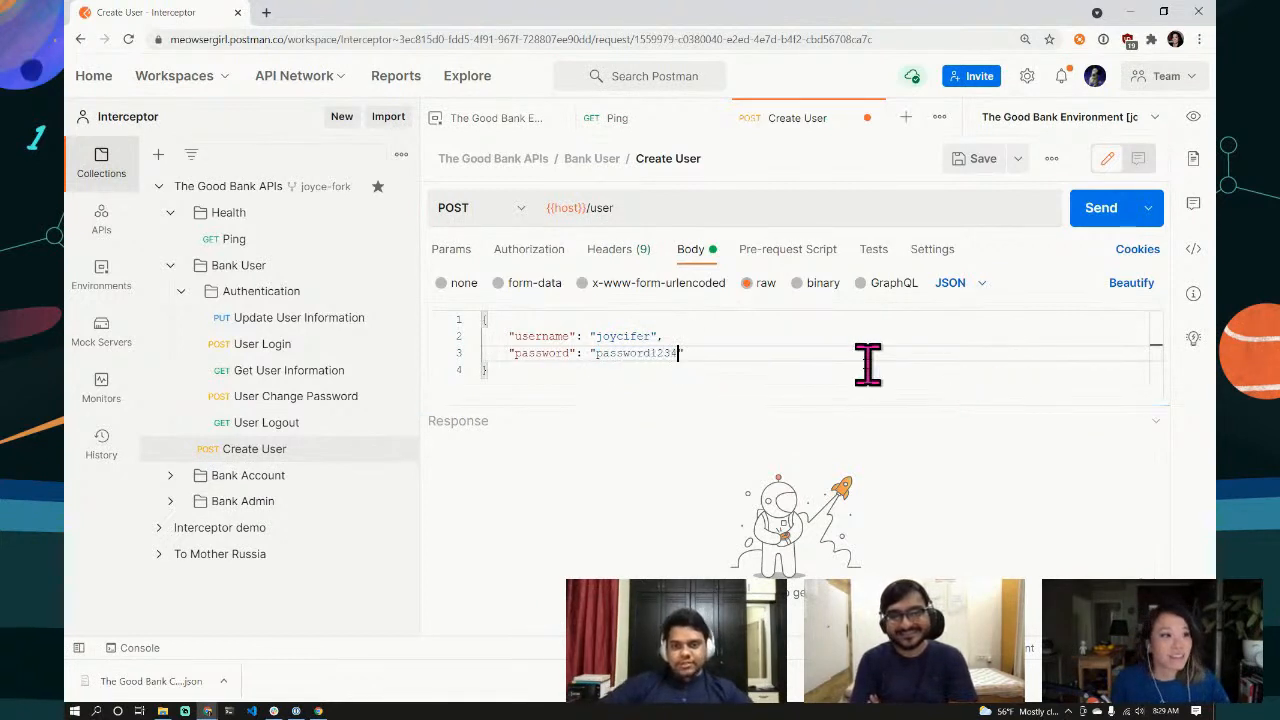
click(814, 368)
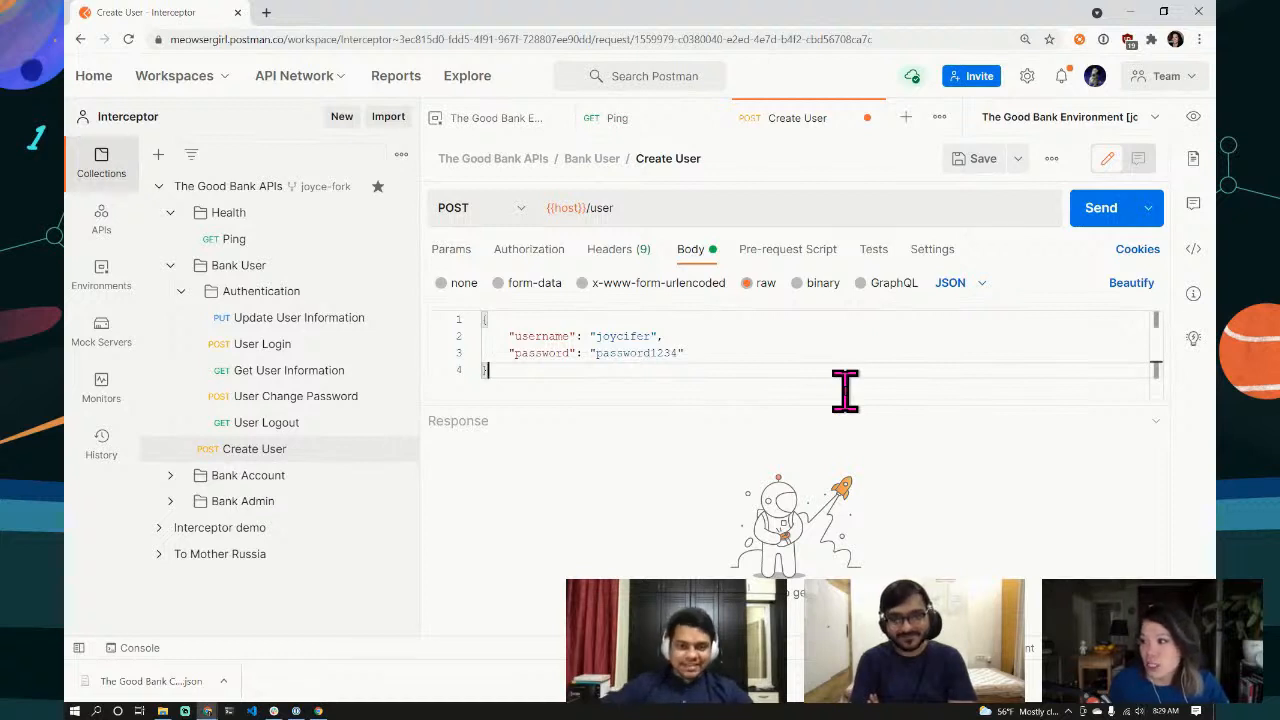
Step: Send Create User and get 200 OK with a new user_id, the new username and status OK
click(1108, 217)
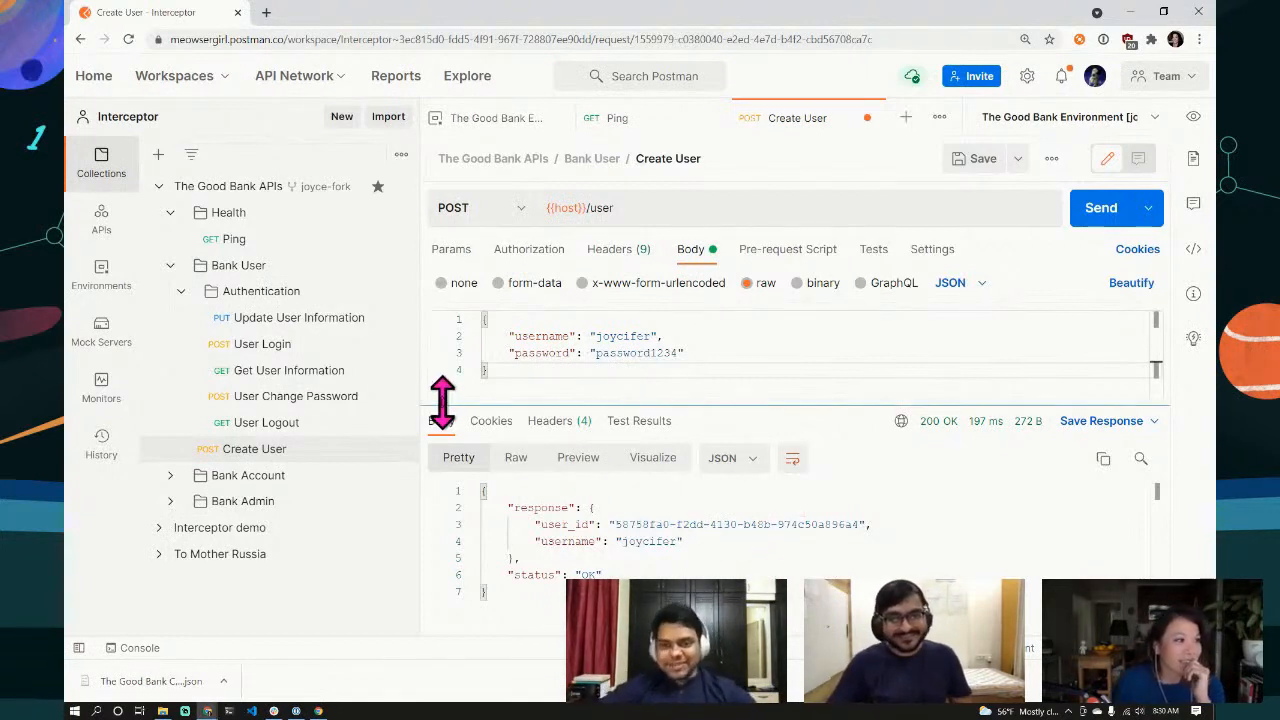
Step: Open the User Login body and copy the new username and password from the Create User tab
click(262, 350)
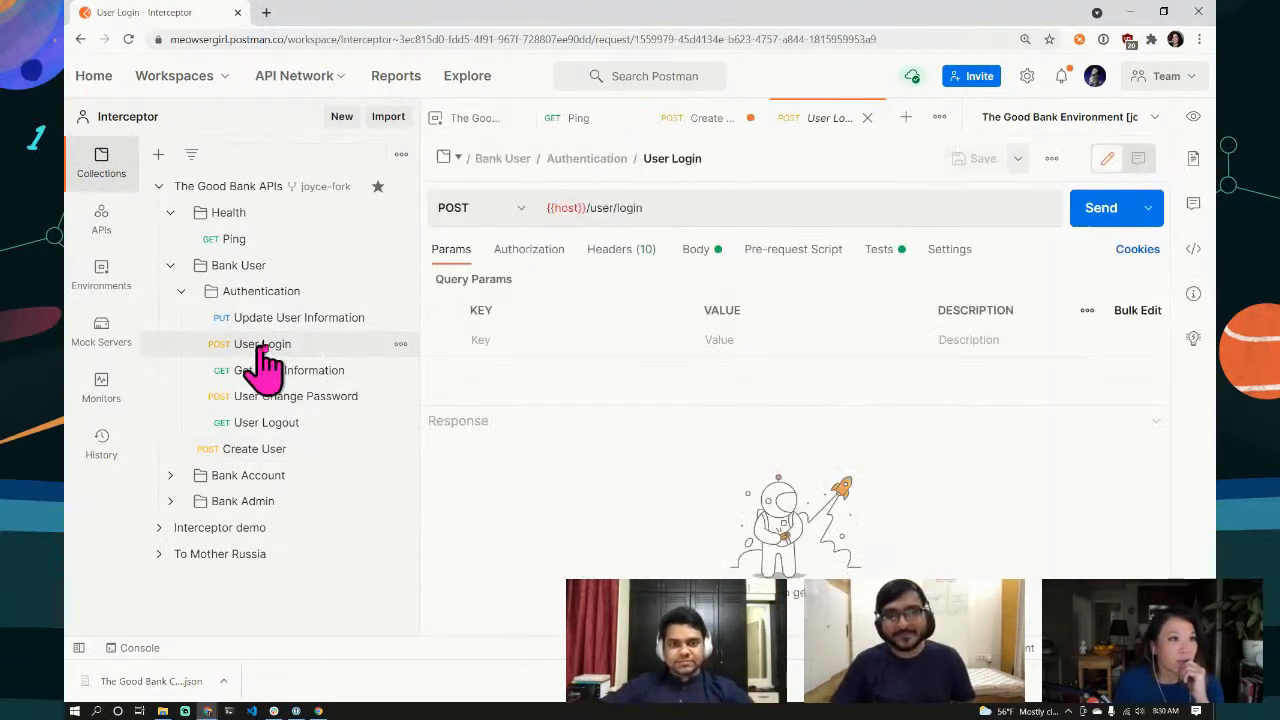
click(697, 254)
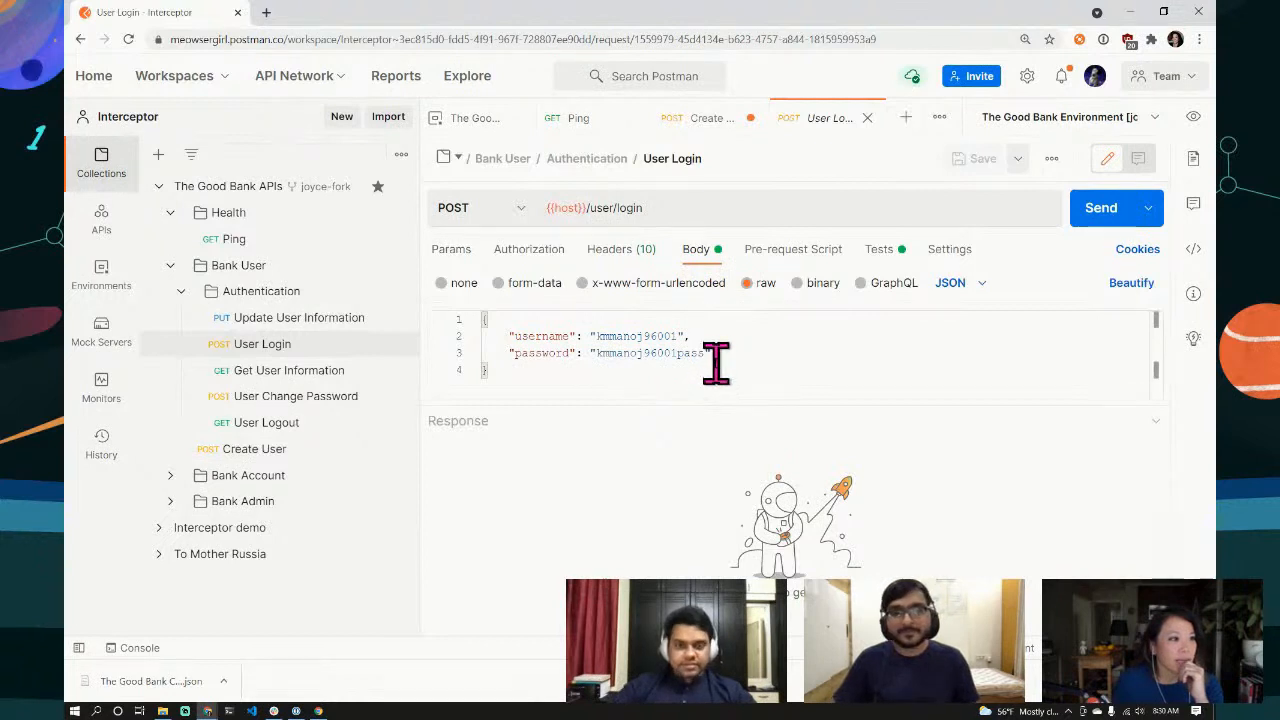
click(700, 119)
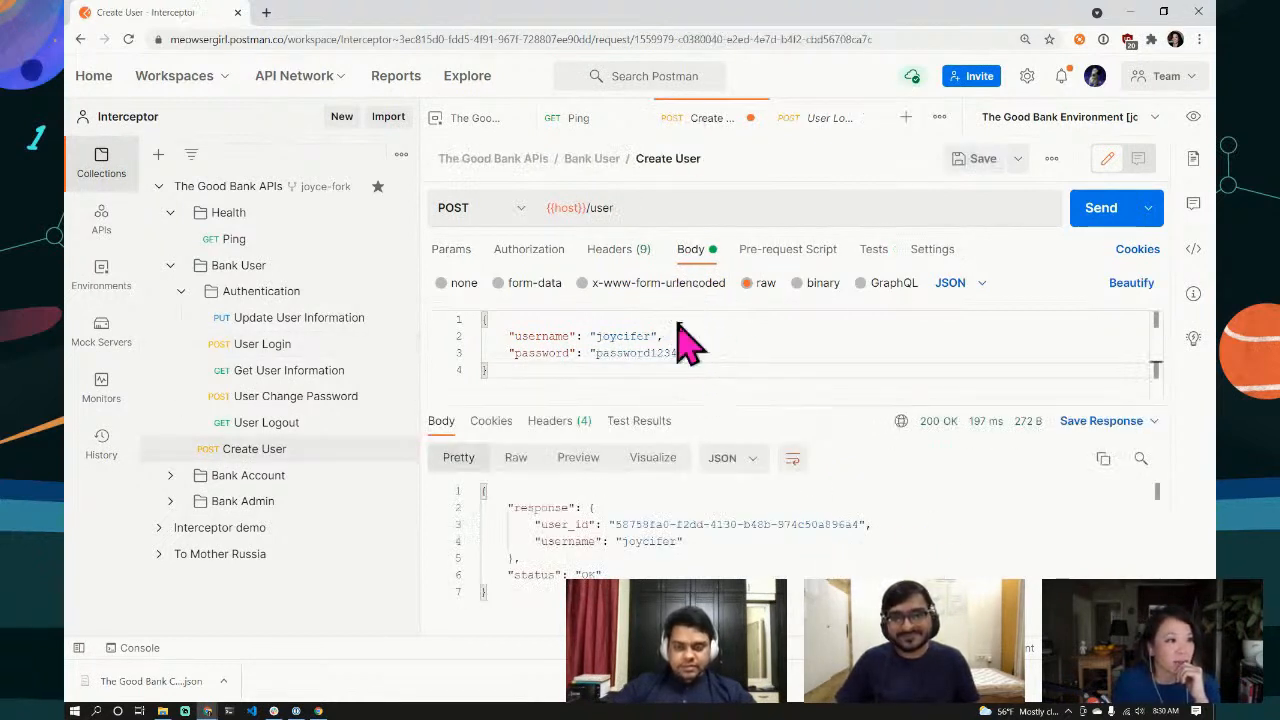
drag(652, 336, 594, 337)
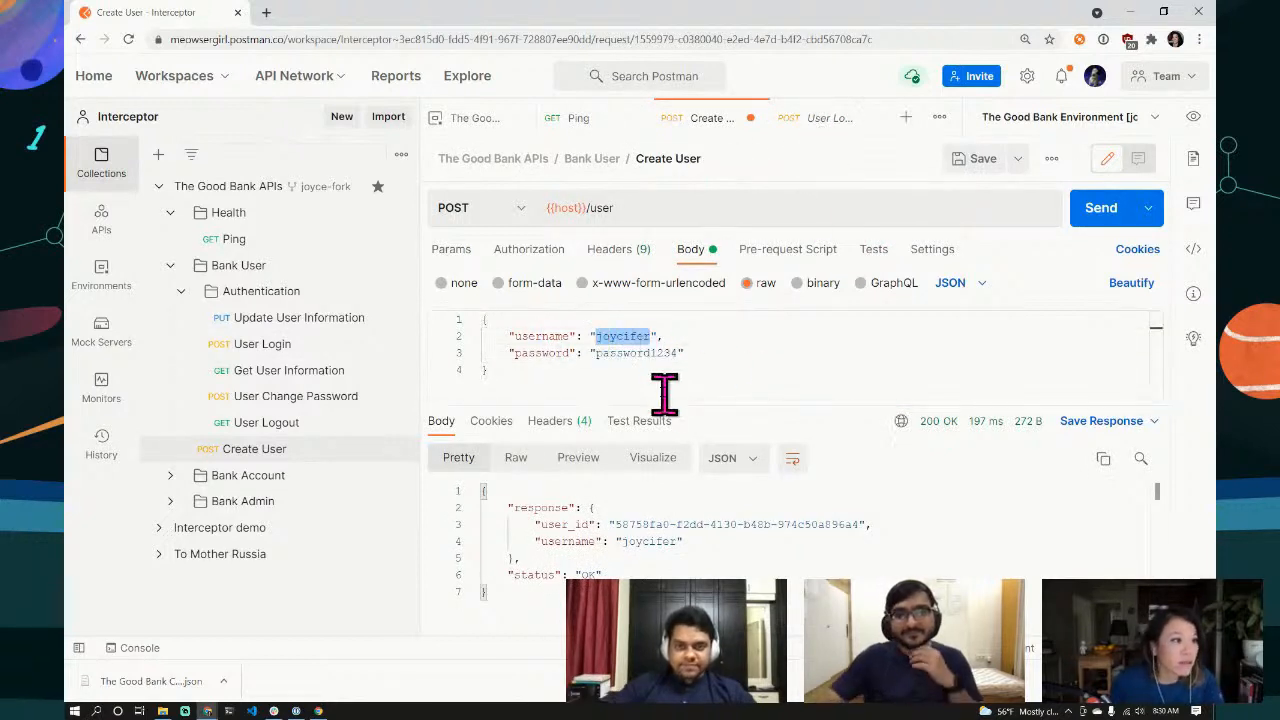
drag(677, 355, 594, 354)
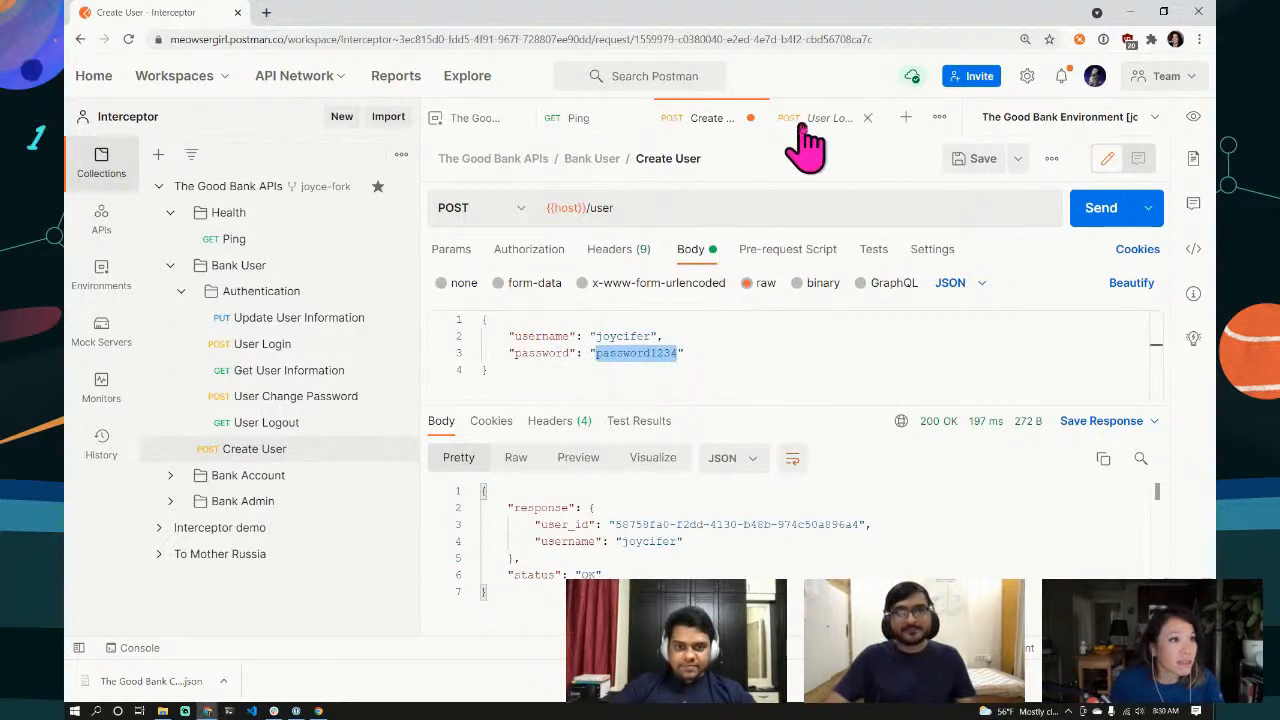
Step: Replace the old username and password in the login body with the new user's credentials
click(829, 118)
drag(676, 336, 597, 337)
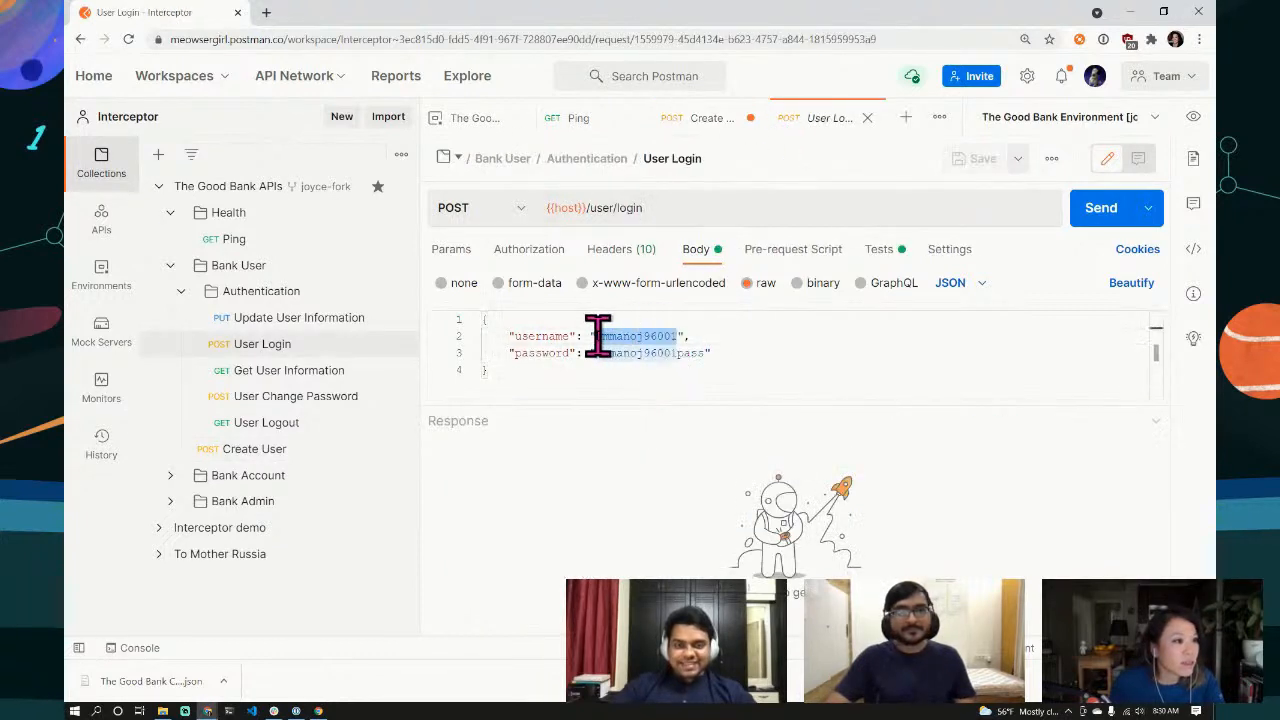
text(joycifer)
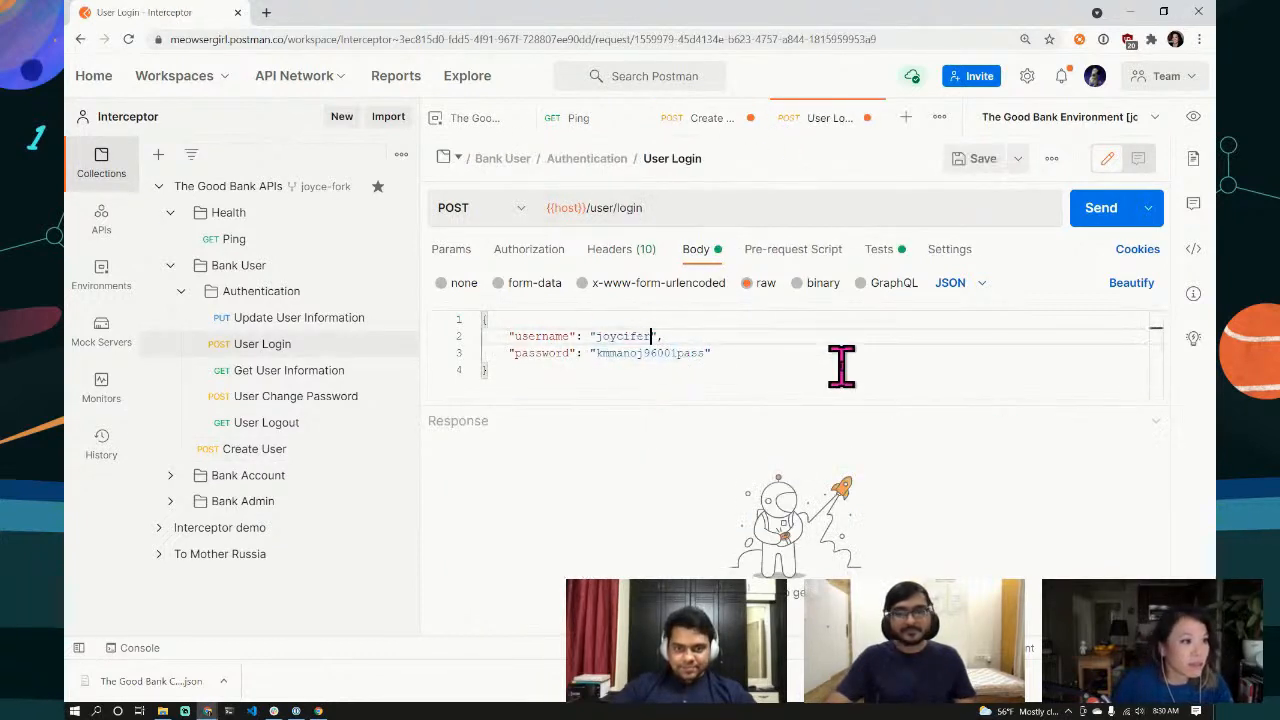
drag(712, 353, 596, 354)
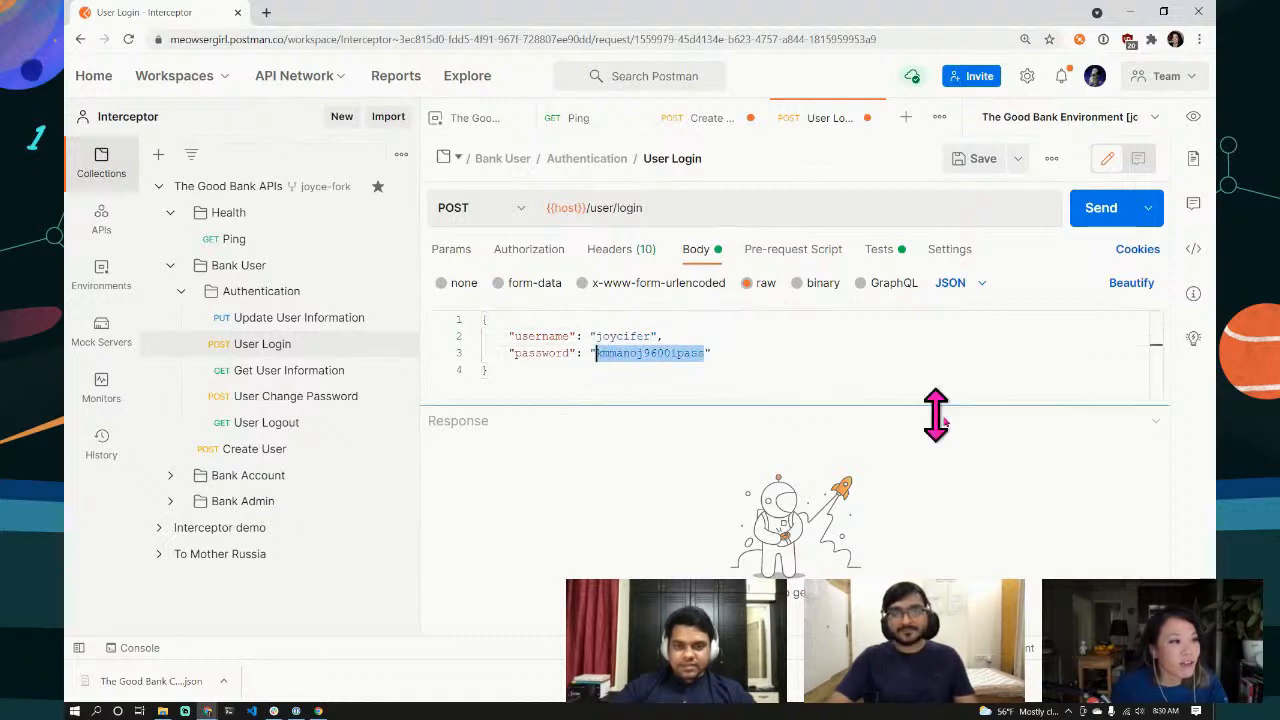
key(ctrl+v)
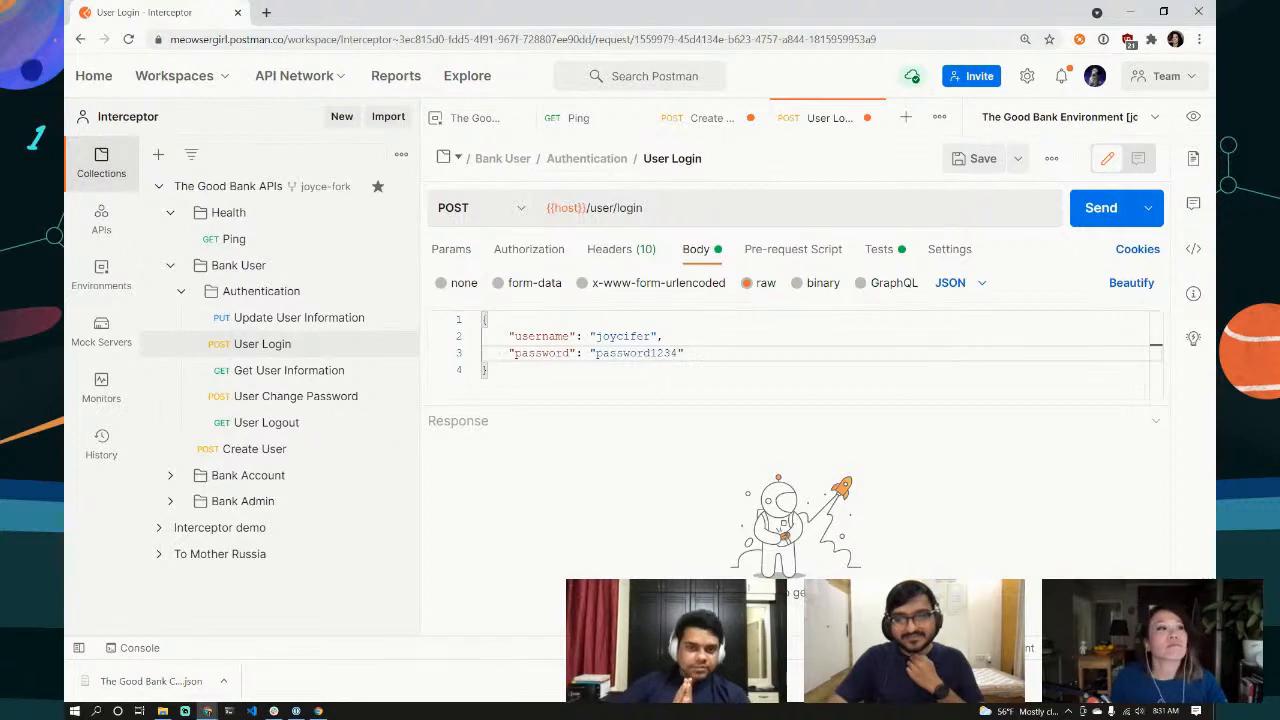
Step: Review the User Login test script, then send the login and read the returned session token
click(882, 258)
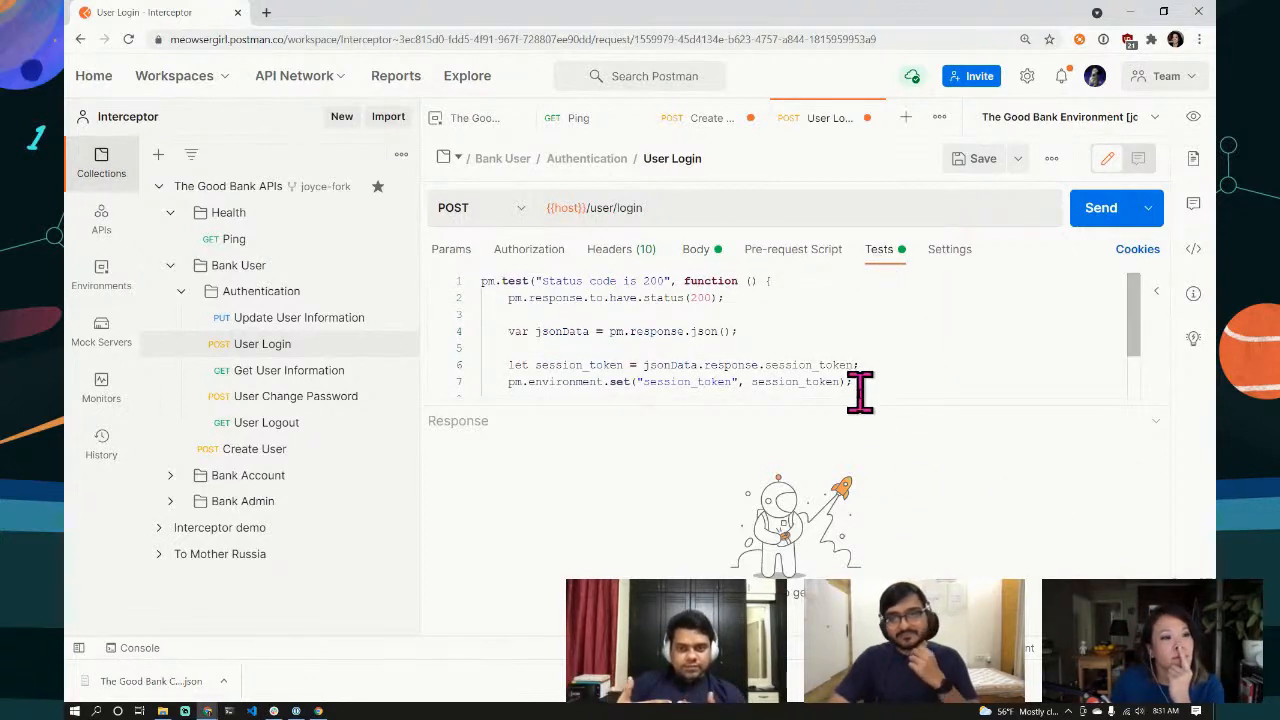
drag(857, 403, 876, 550)
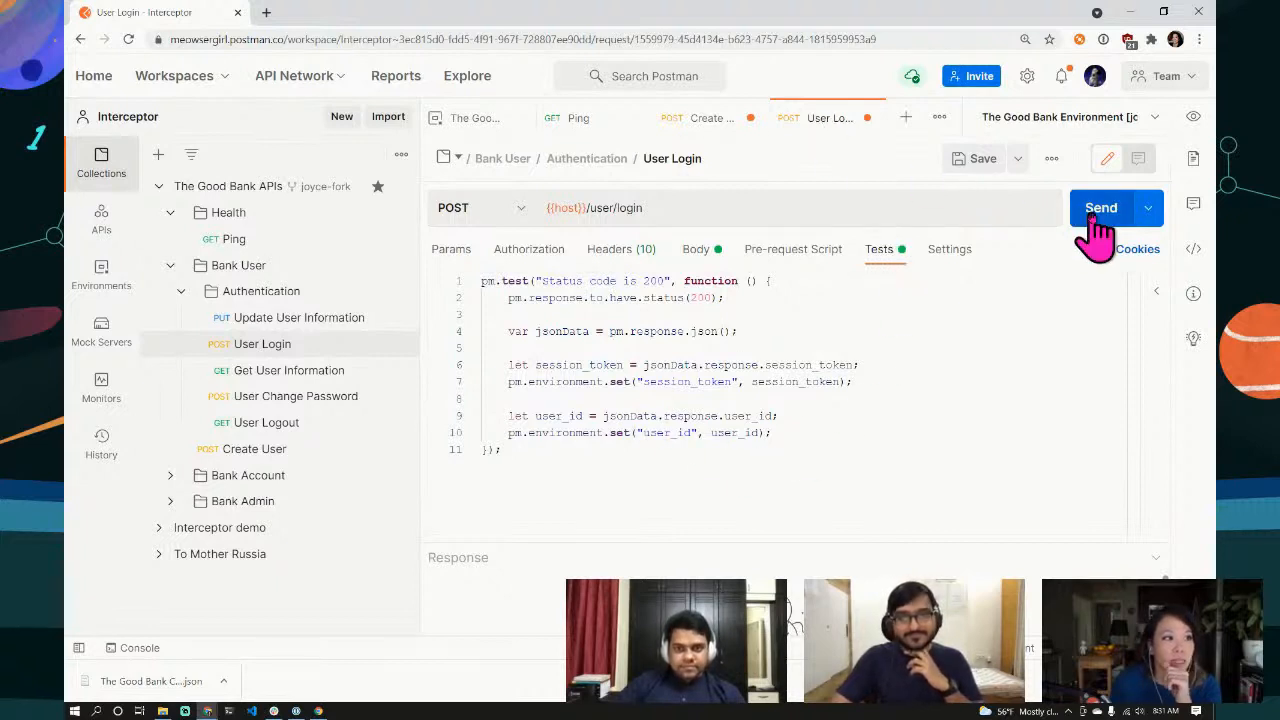
click(697, 251)
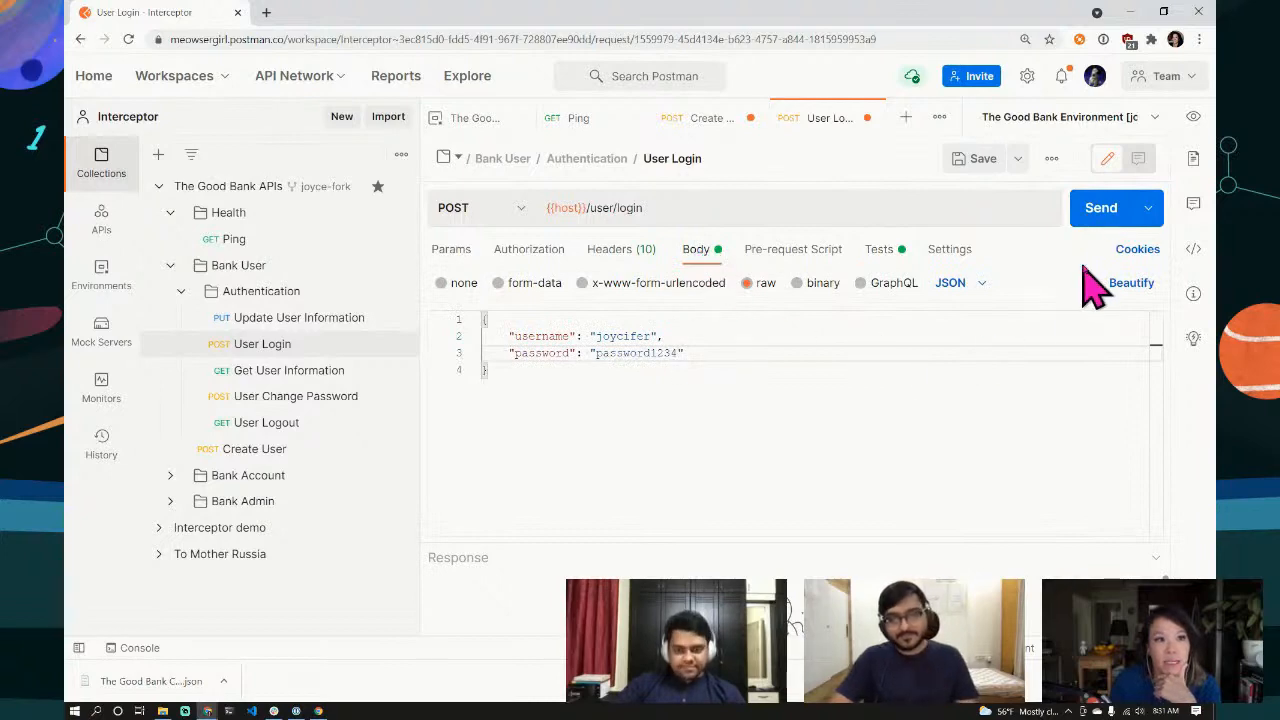
click(1097, 218)
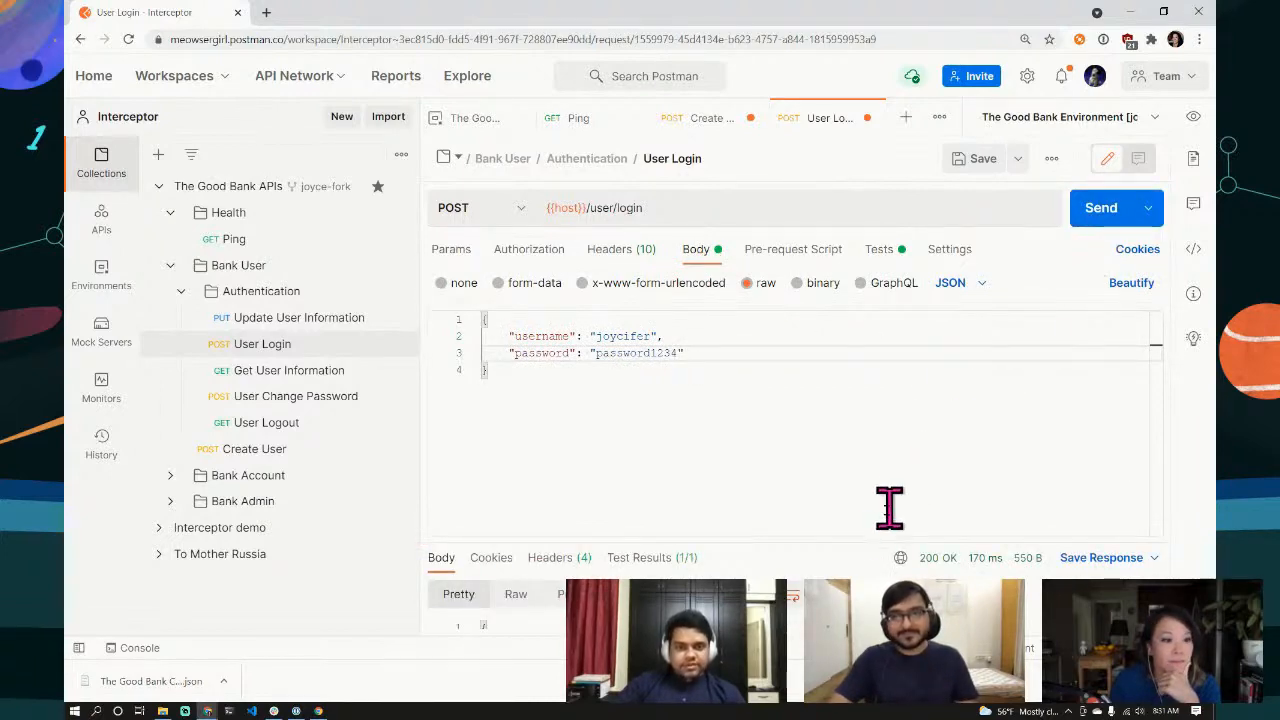
drag(871, 540, 860, 343)
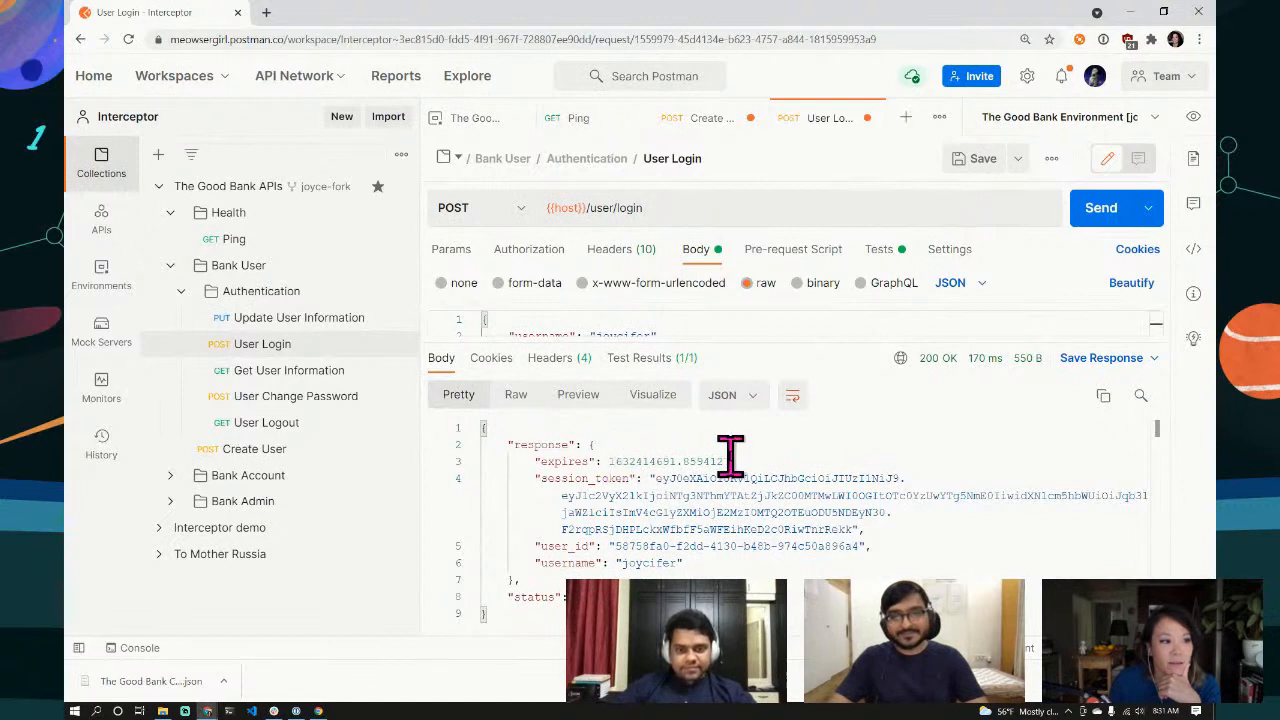
Step: Inspect the script line storing session_token, then view The Good Bank Environment's session_token and user_id
click(880, 249)
drag(851, 340, 834, 466)
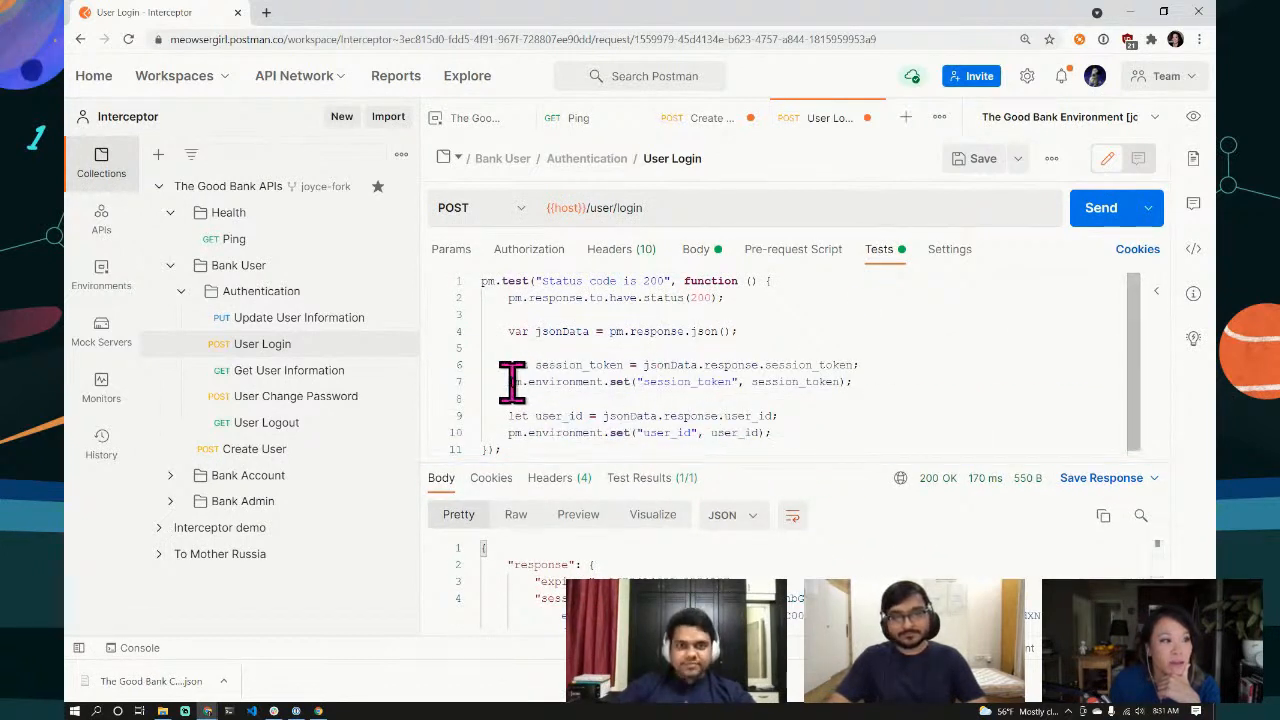
drag(508, 381, 630, 380)
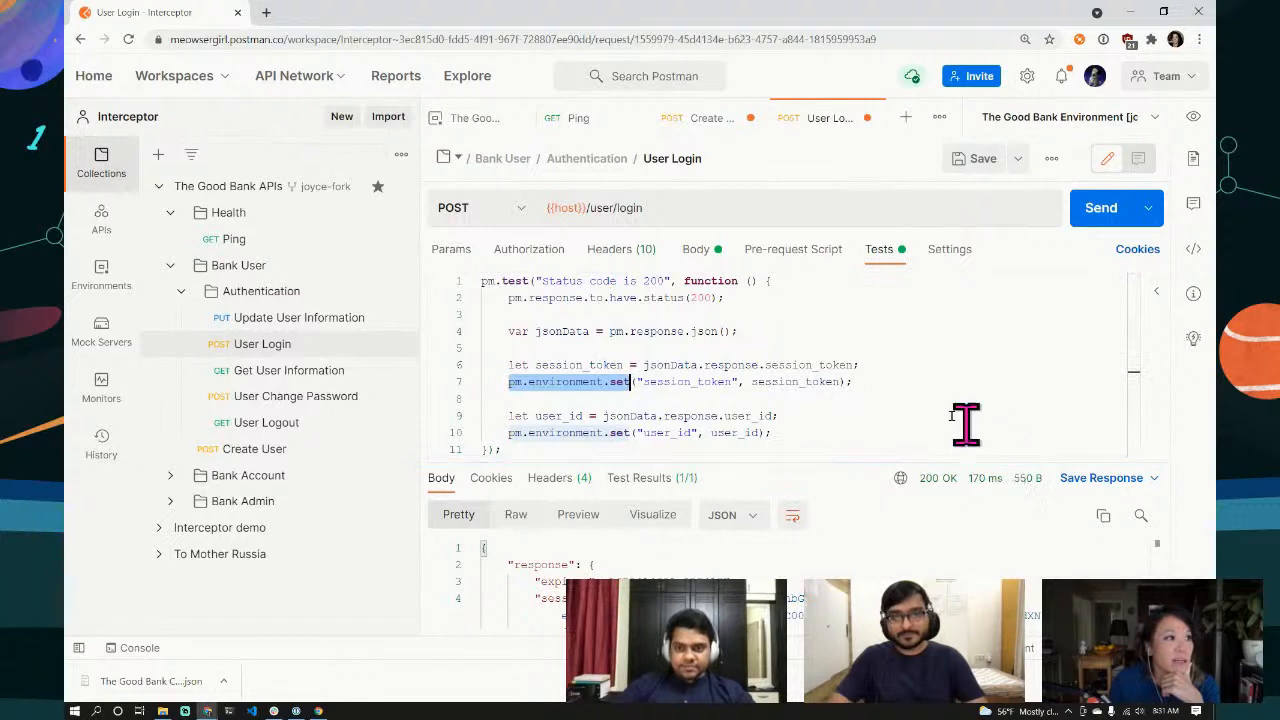
click(476, 128)
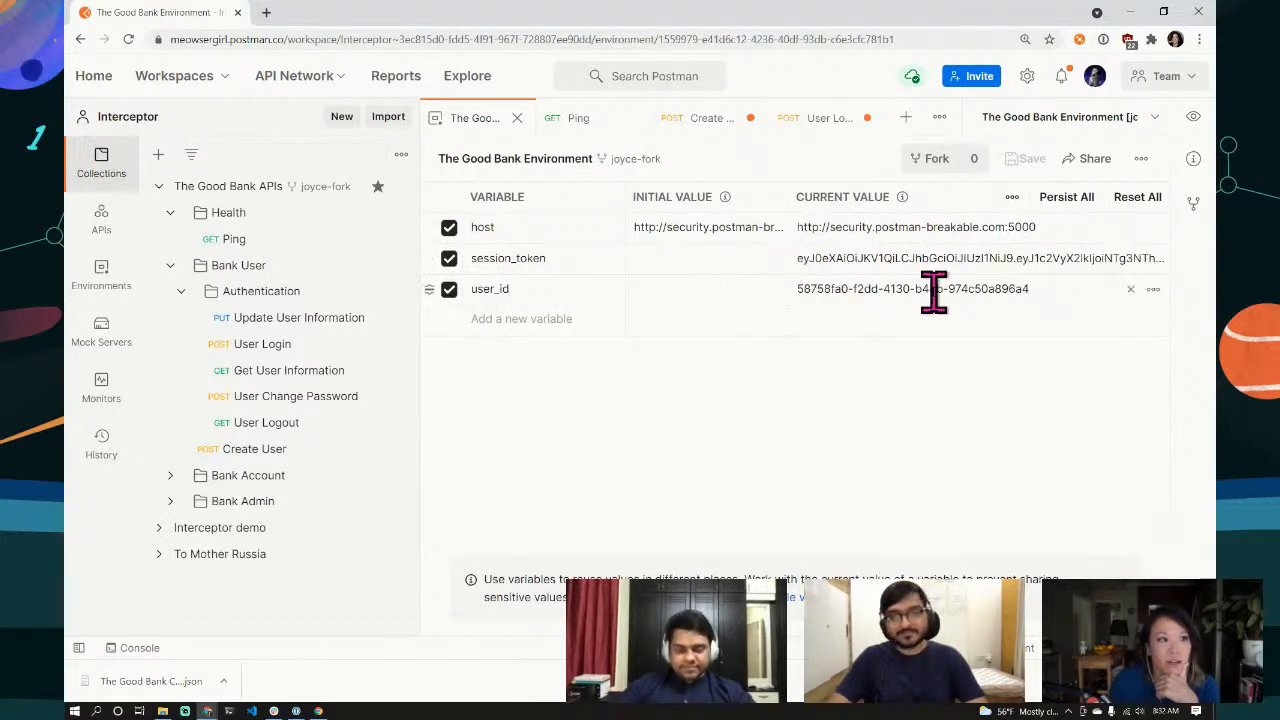
Step: Save the User Login and Create User requests, then close both tabs
click(822, 125)
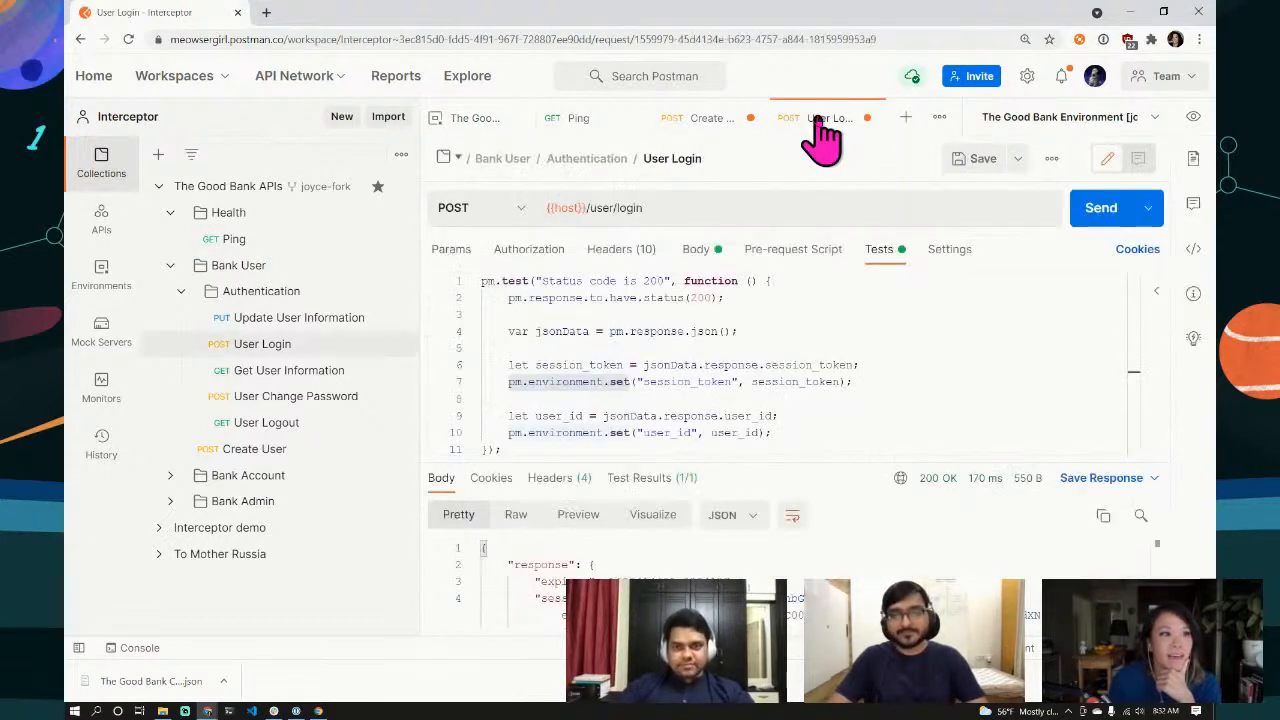
click(978, 163)
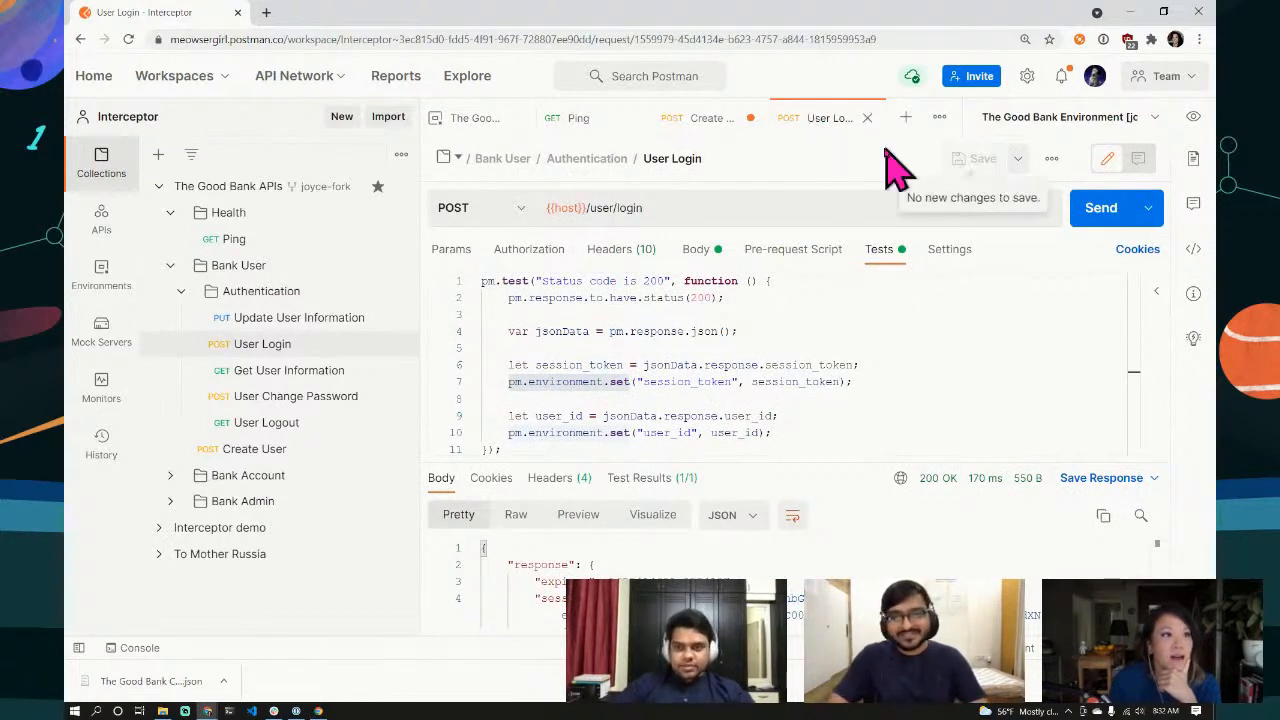
click(708, 120)
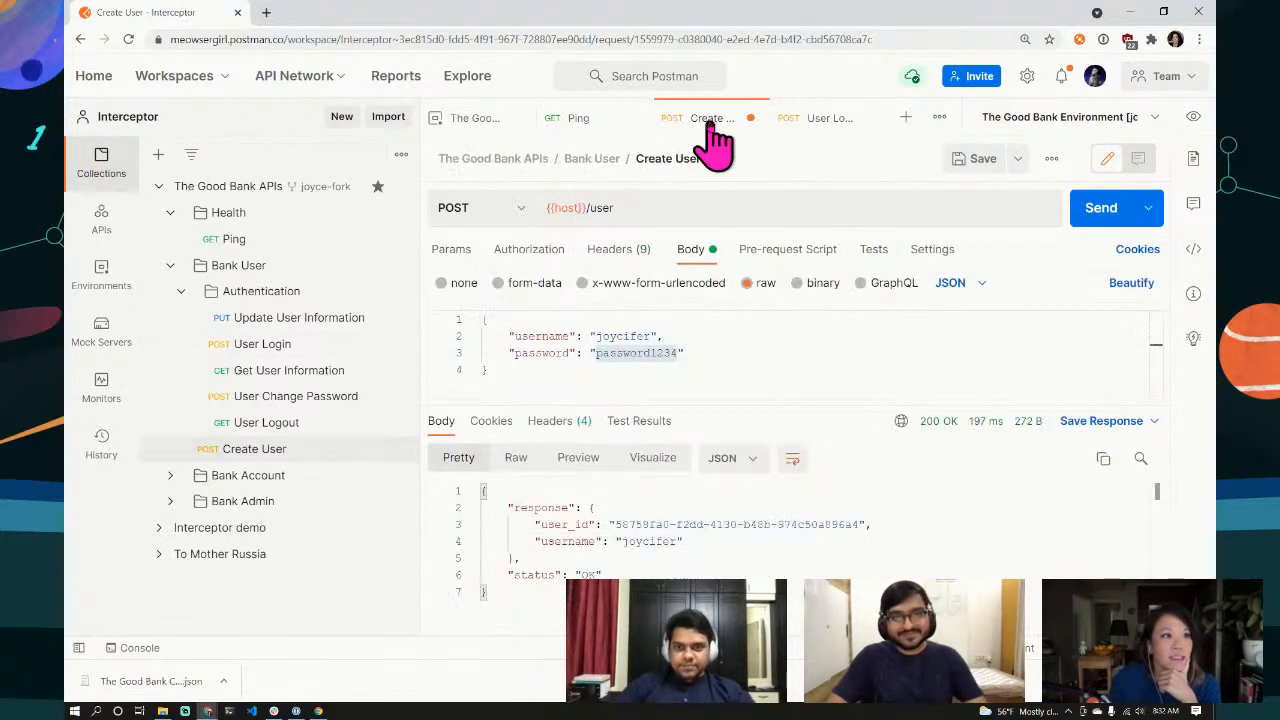
click(978, 175)
click(868, 118)
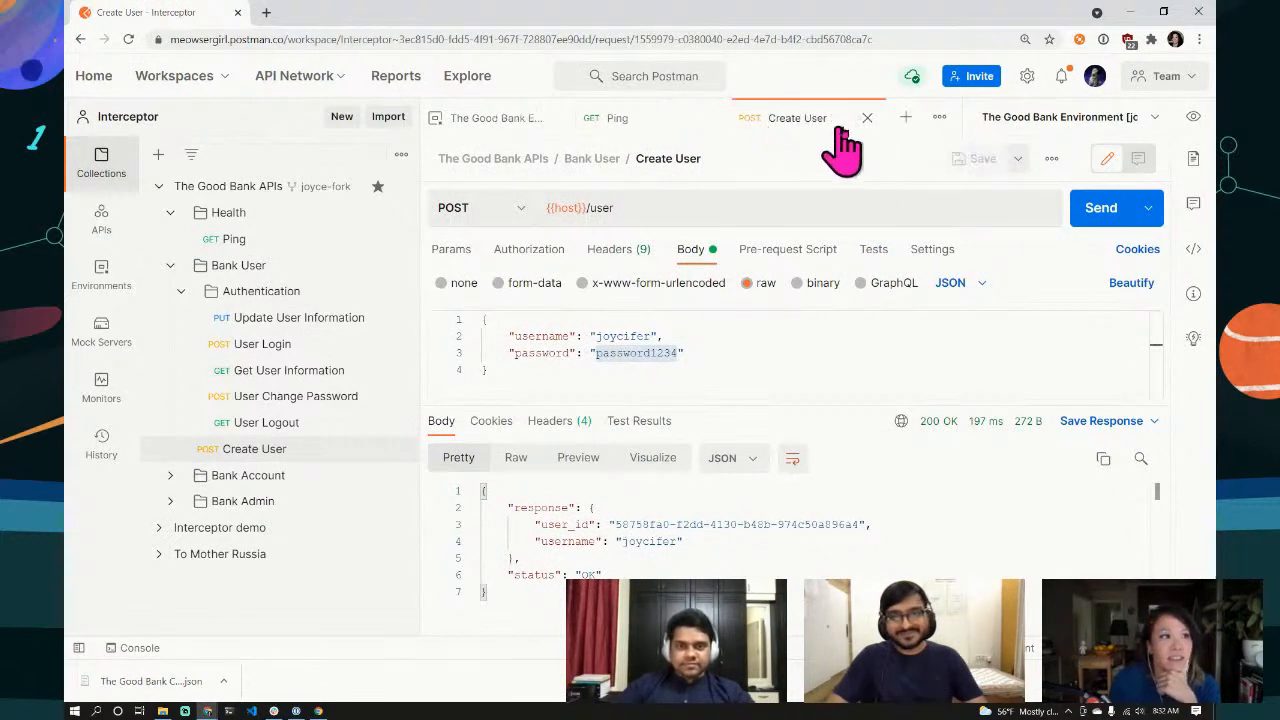
click(866, 118)
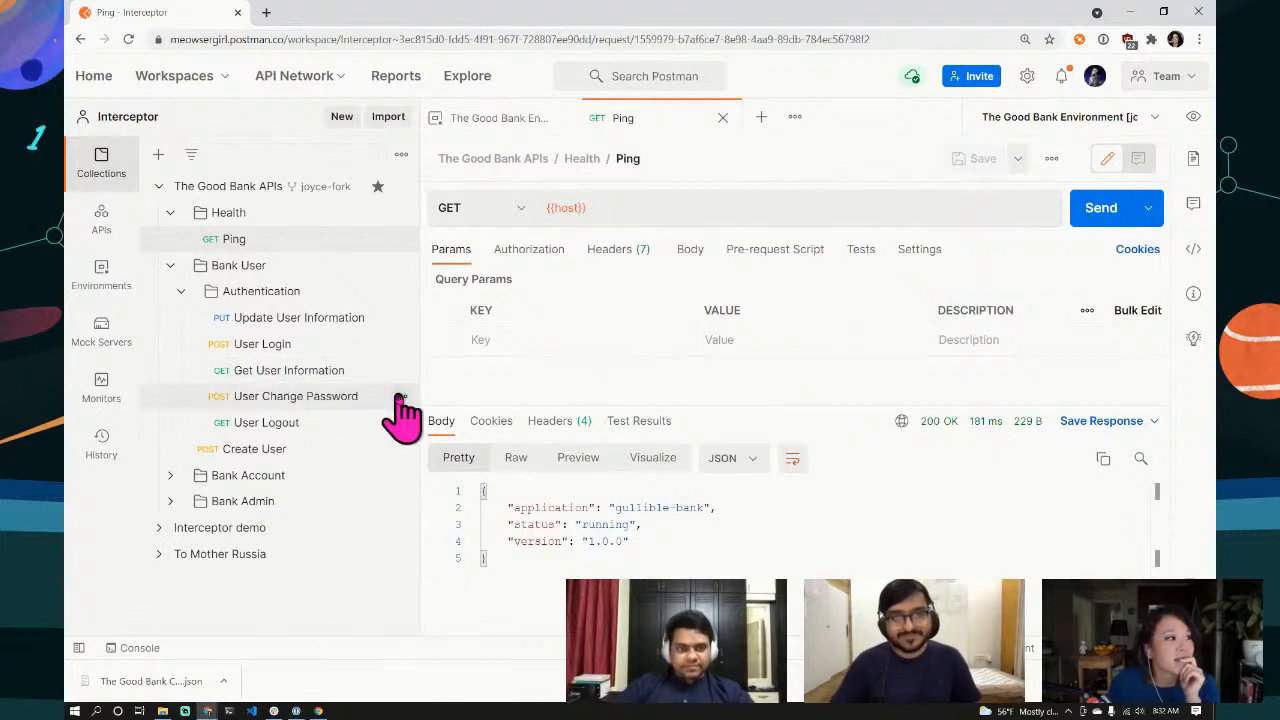
Step: Open Get User Information and confirm it inherits API Key auth from the Authentication folder
click(308, 381)
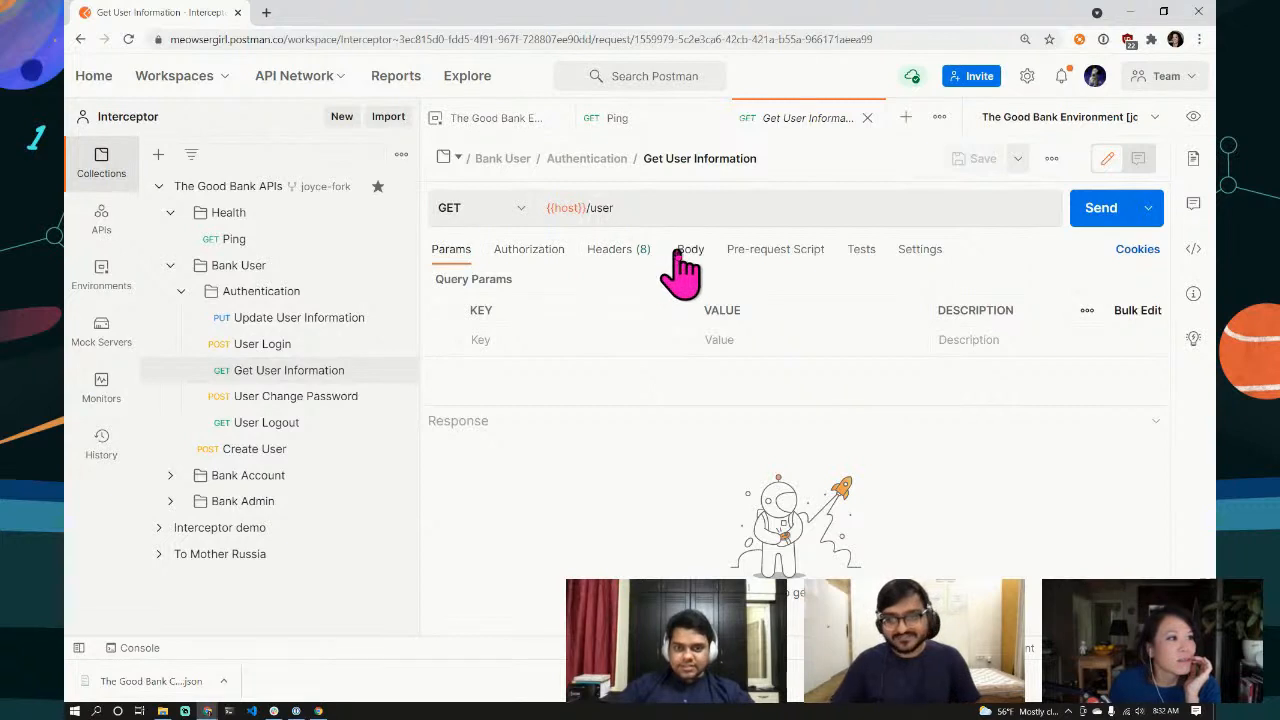
click(537, 260)
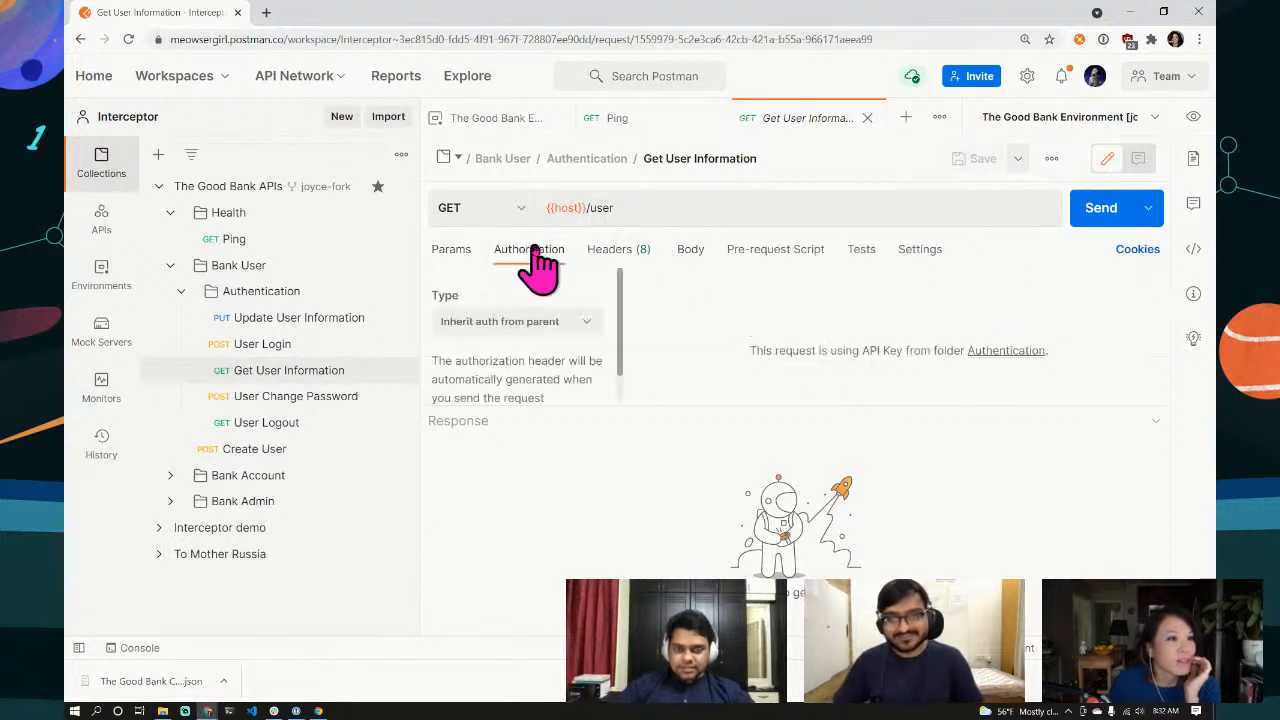
click(607, 262)
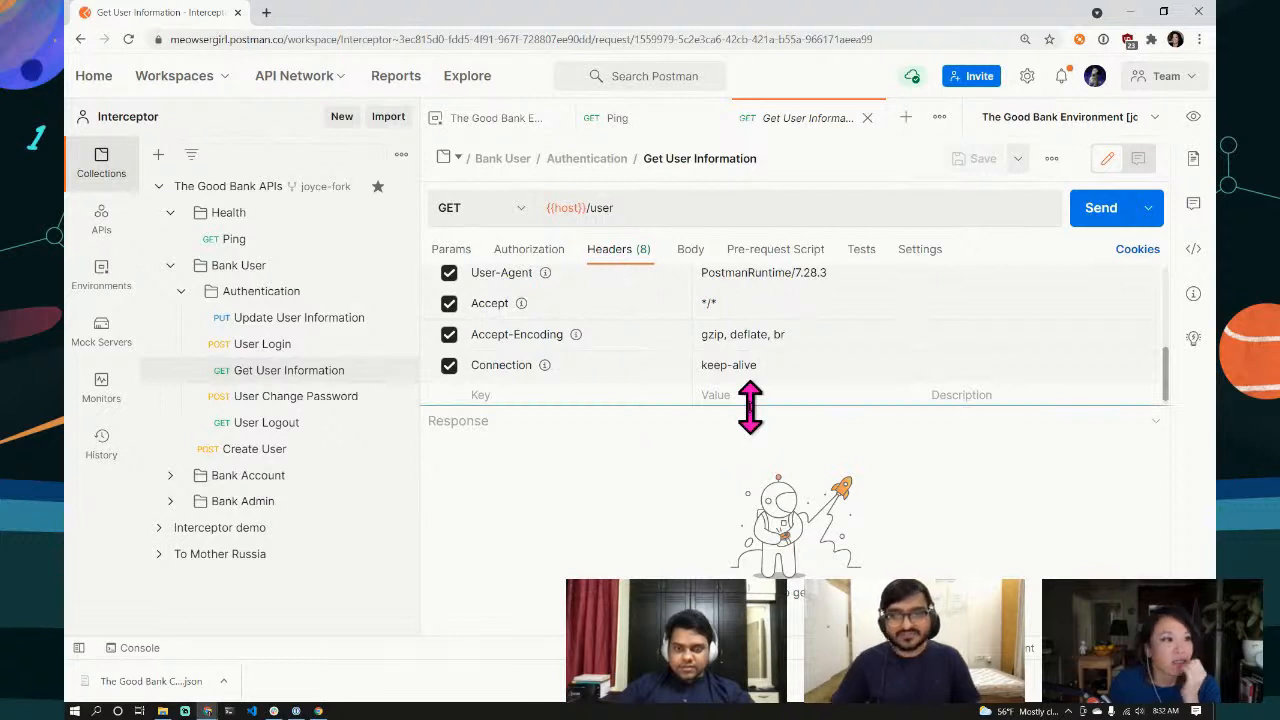
click(530, 255)
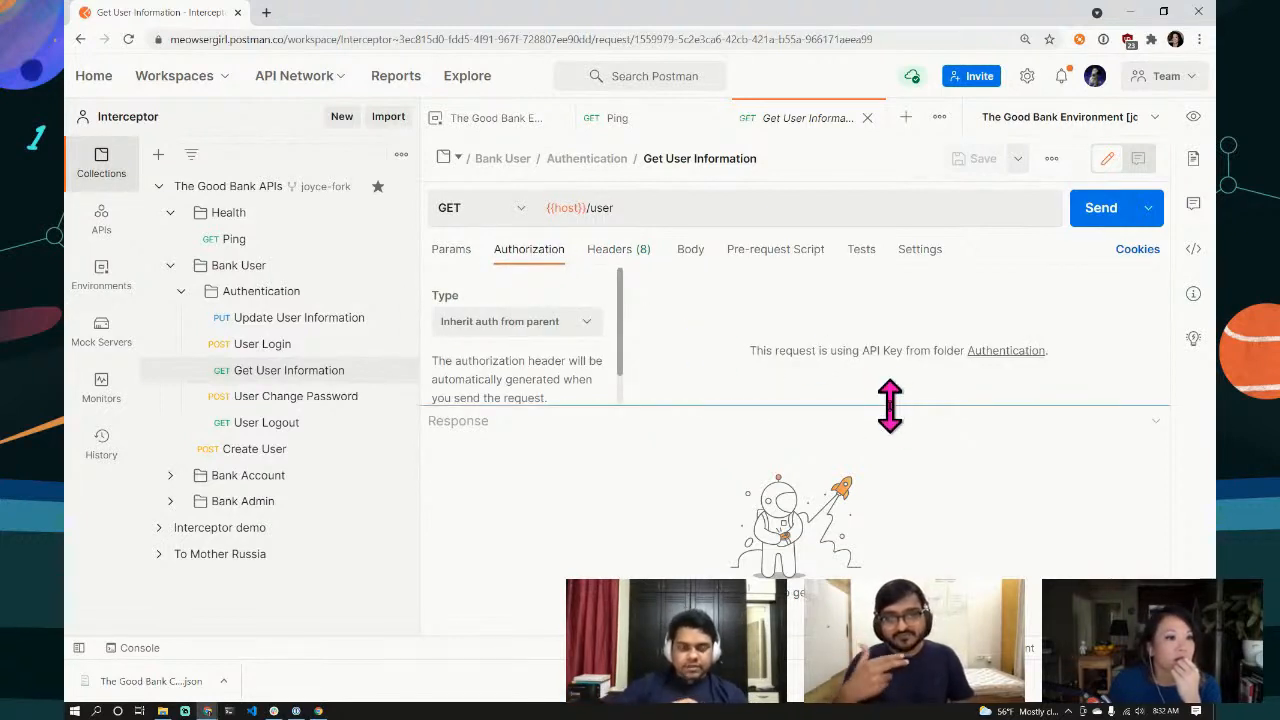
drag(889, 406, 890, 548)
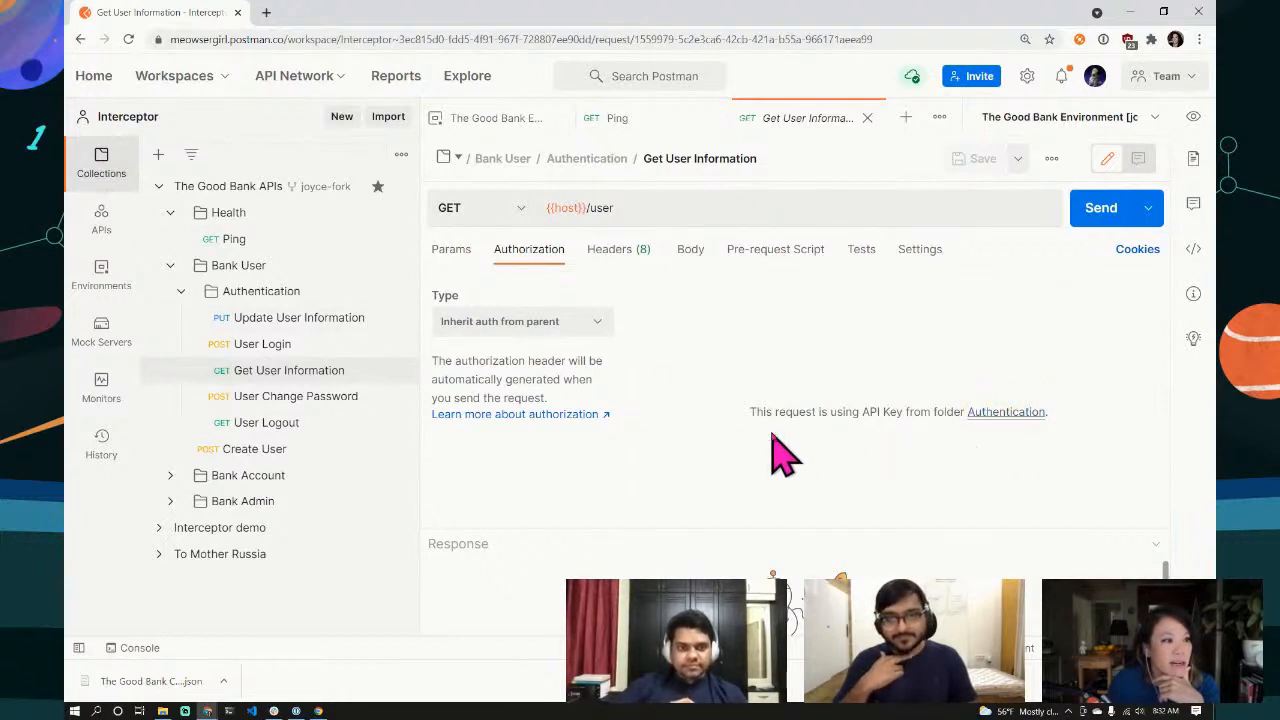
click(255, 292)
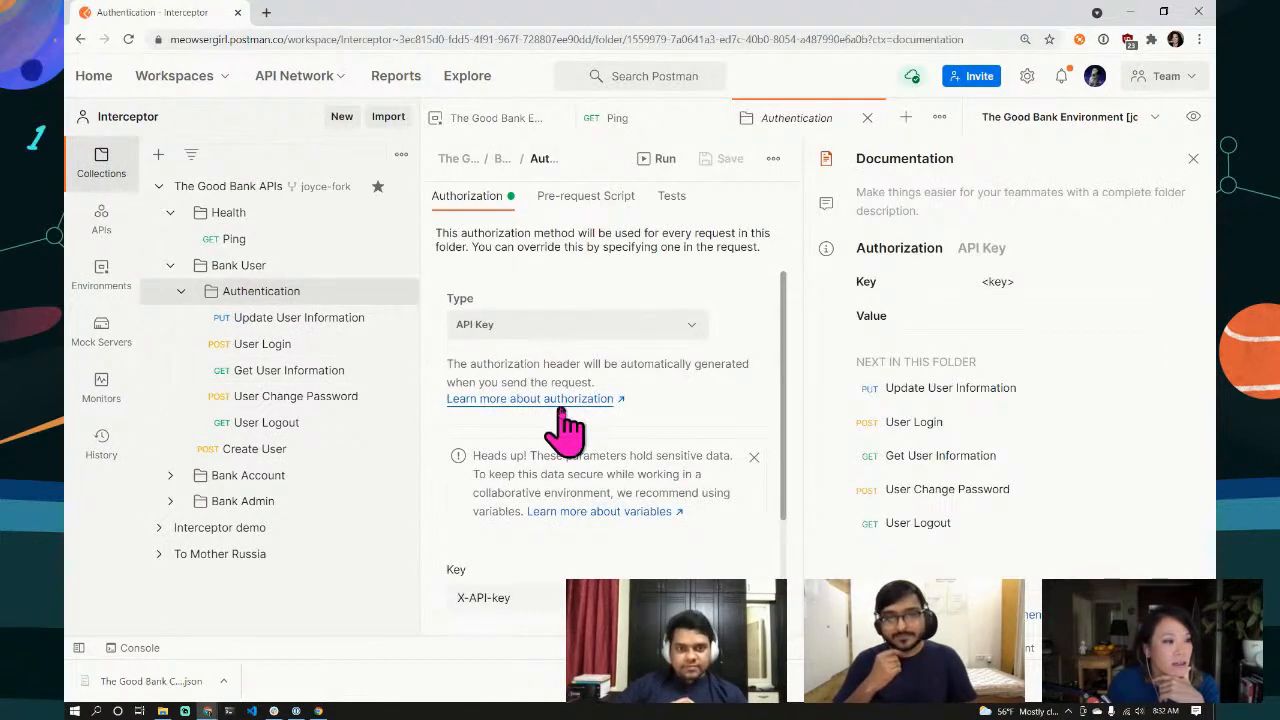
scroll(563, 400, down, 1)
scroll(578, 480, down, 1)
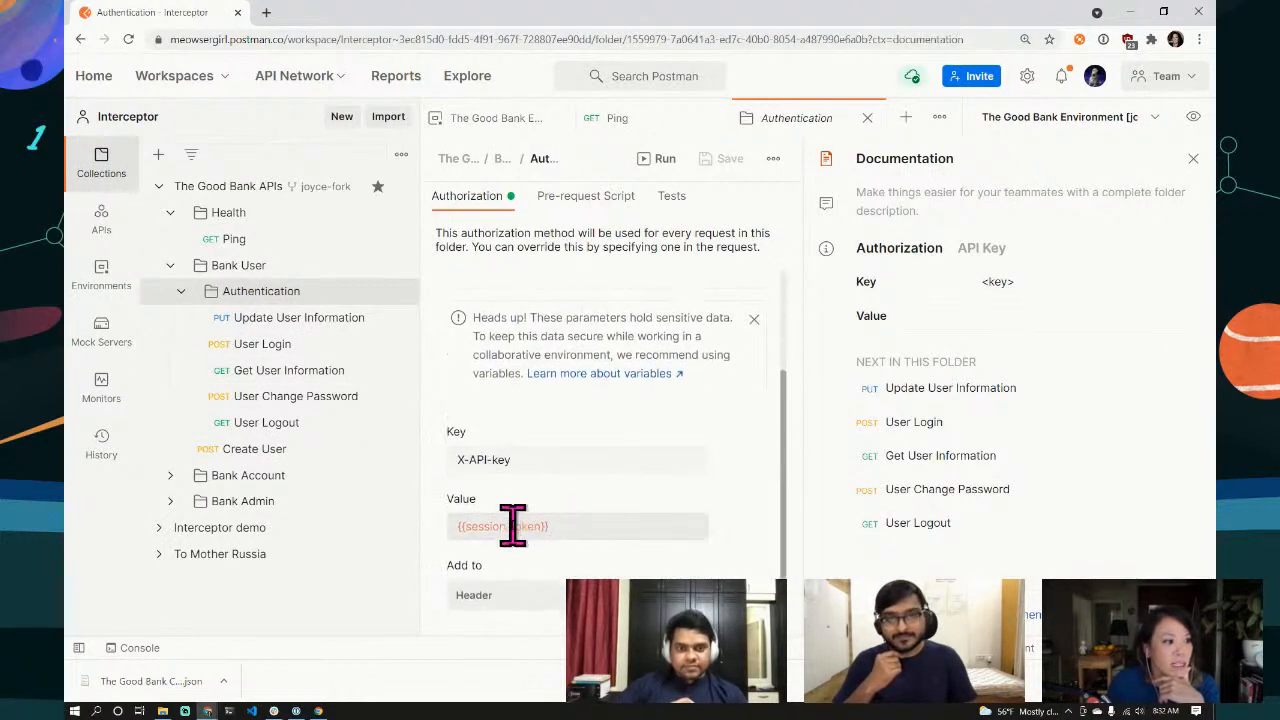
mouse_move(512, 525)
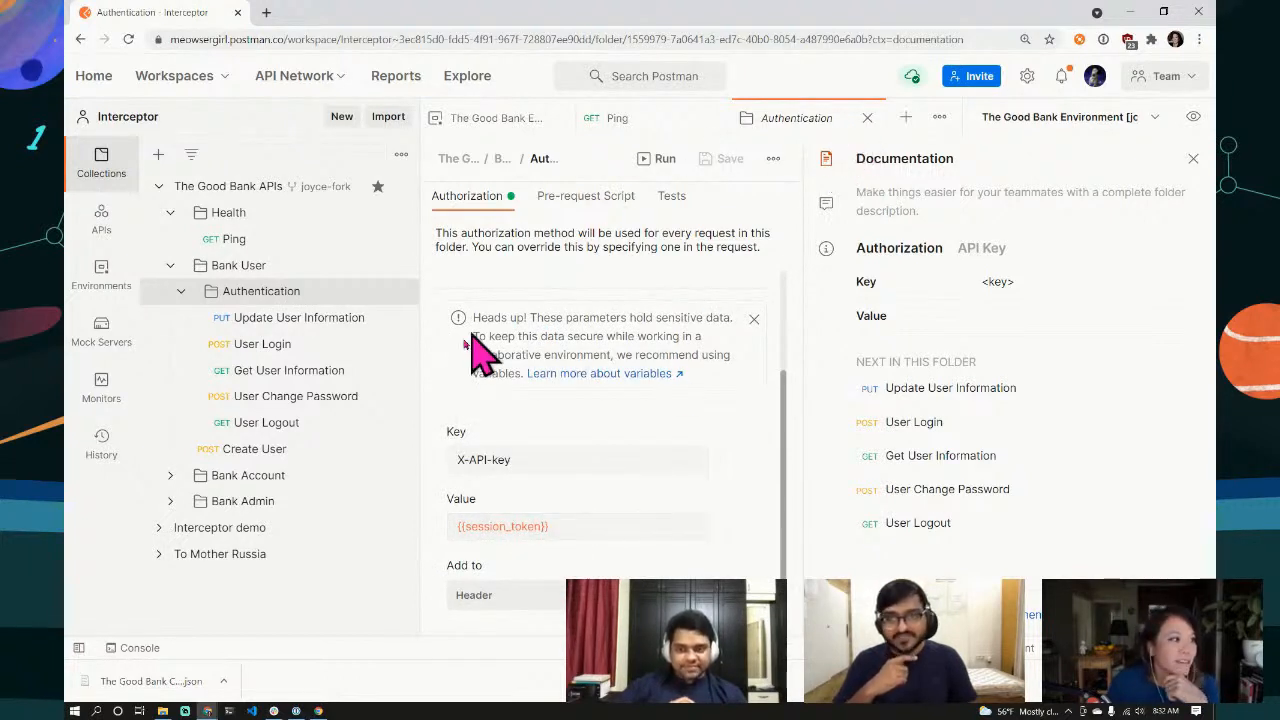
click(254, 386)
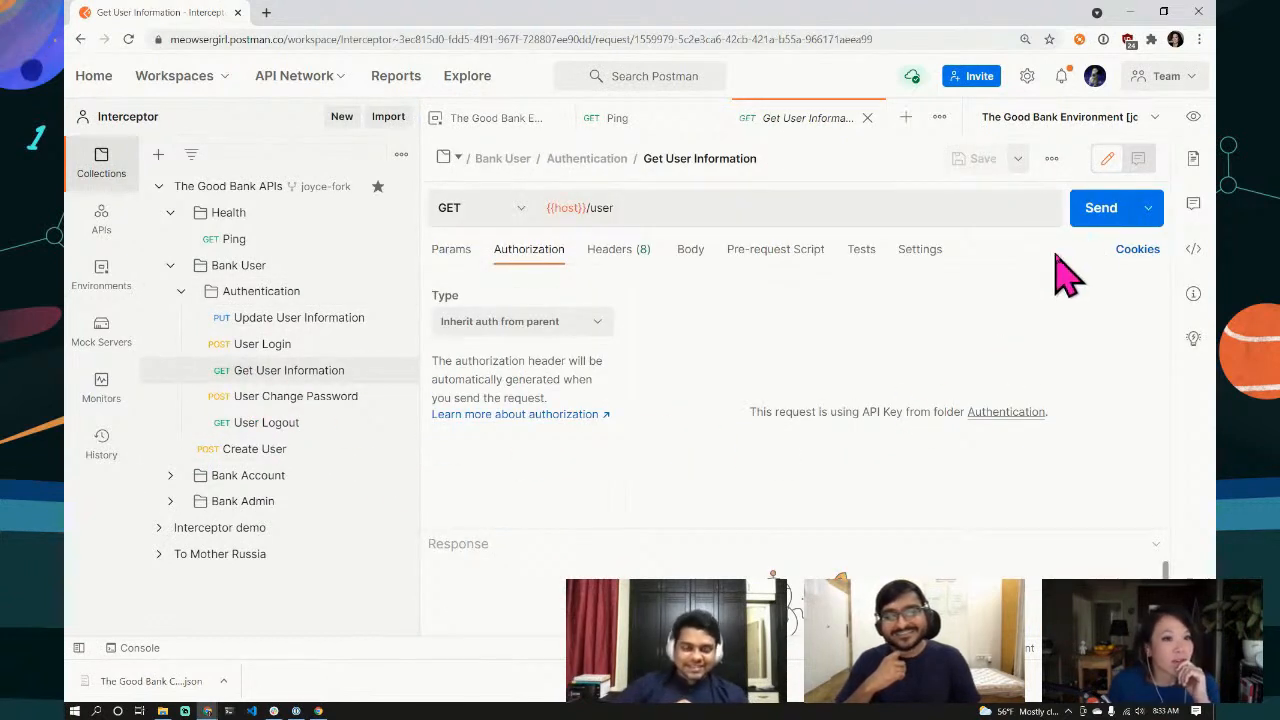
Step: Send Get User Information and enlarge the response pane to read the returned user details
click(1095, 216)
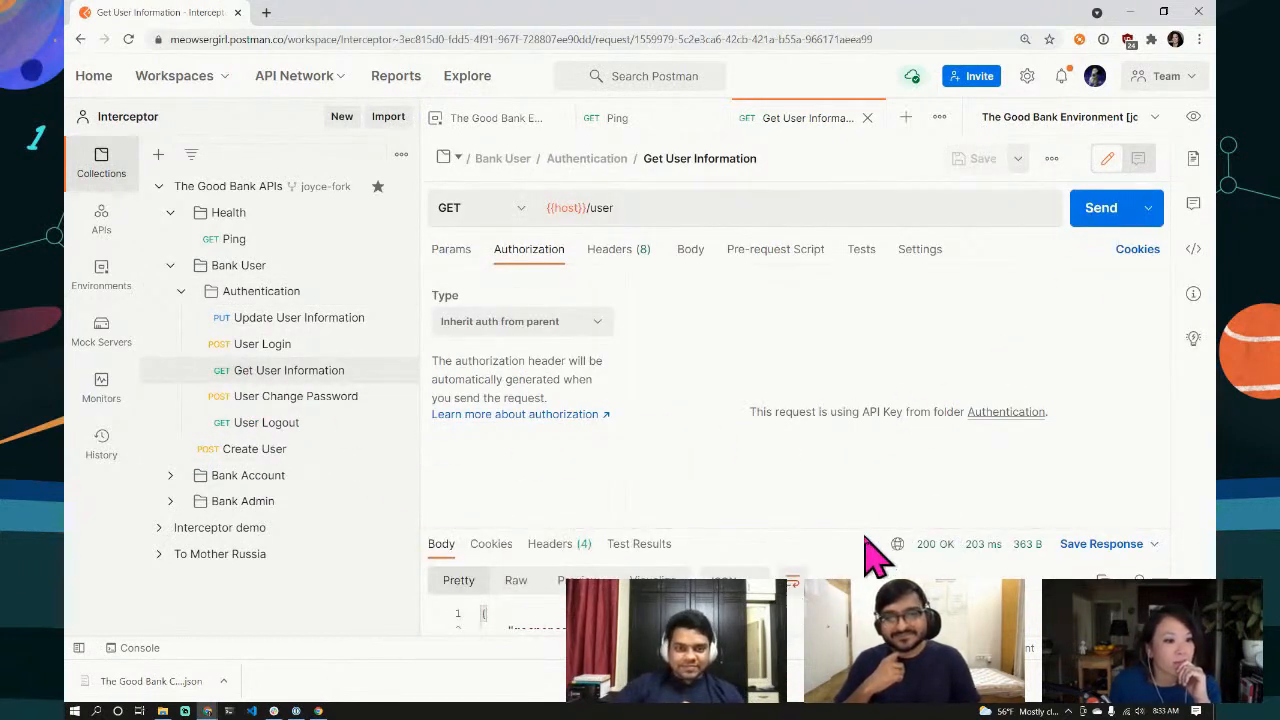
drag(866, 543, 823, 258)
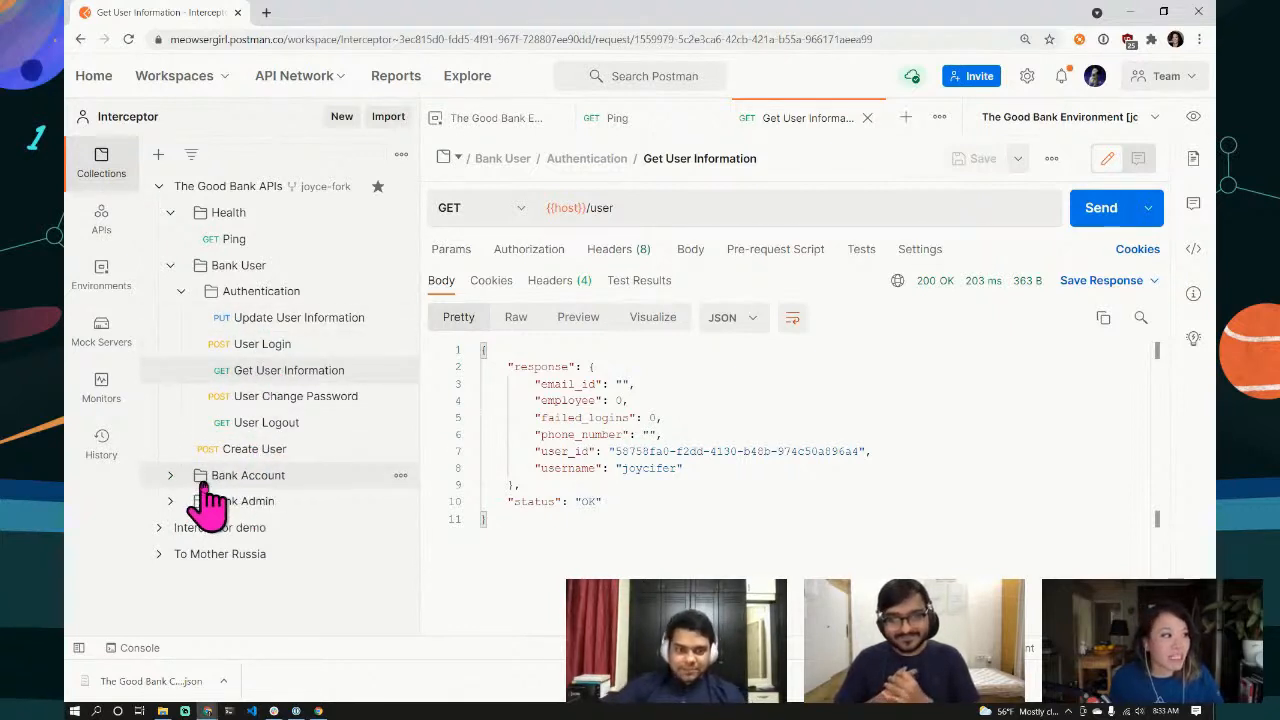
Step: Expand Bank Account, dismiss Chrome's download bar, and open the Account summary request
click(171, 476)
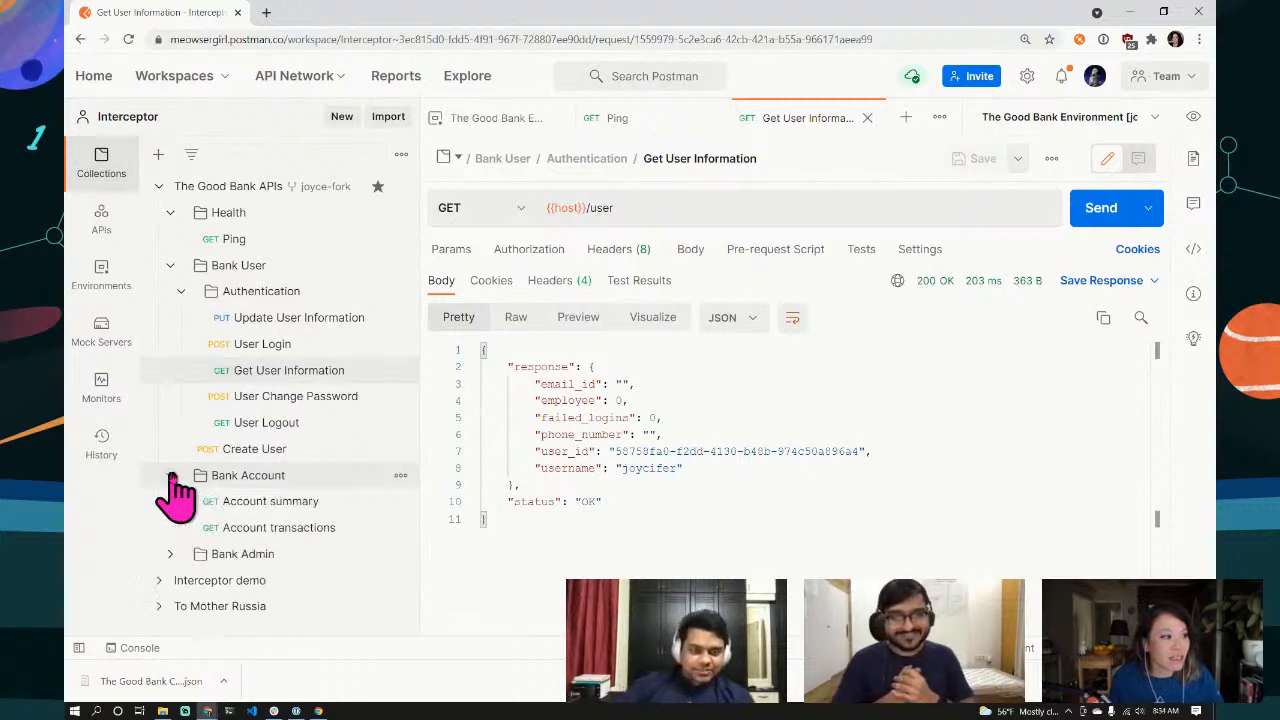
click(1200, 681)
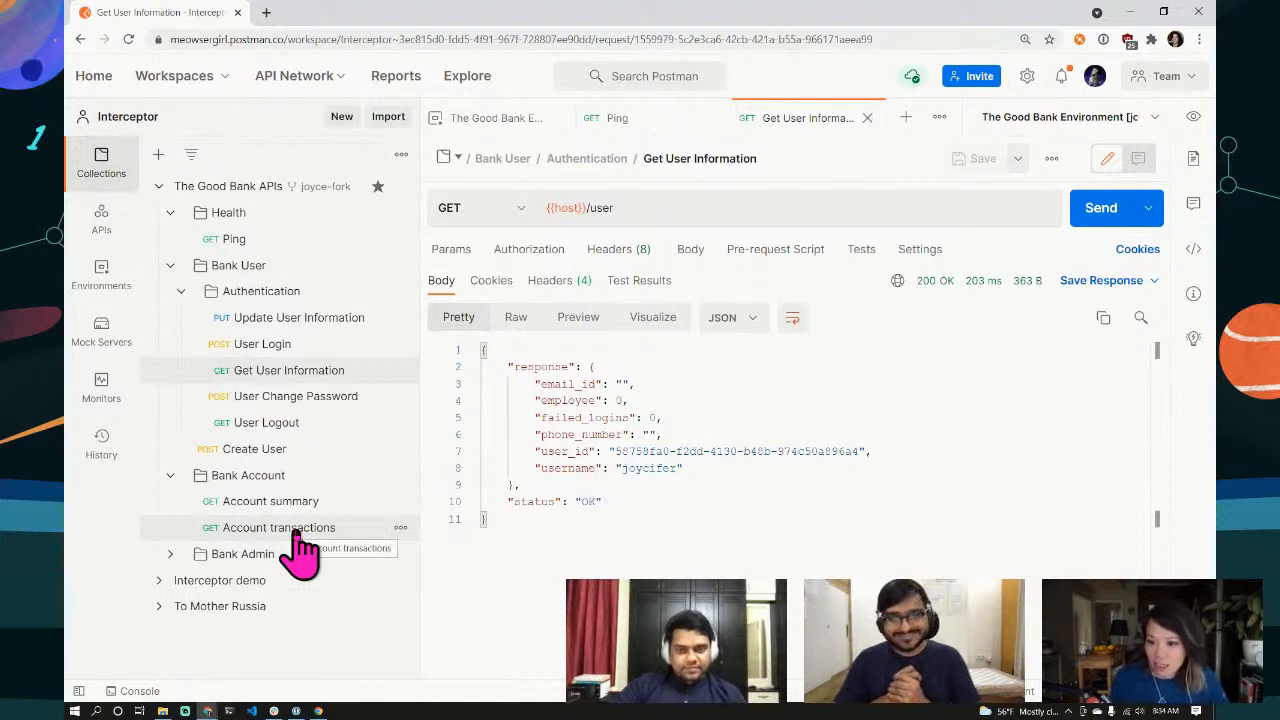
click(270, 508)
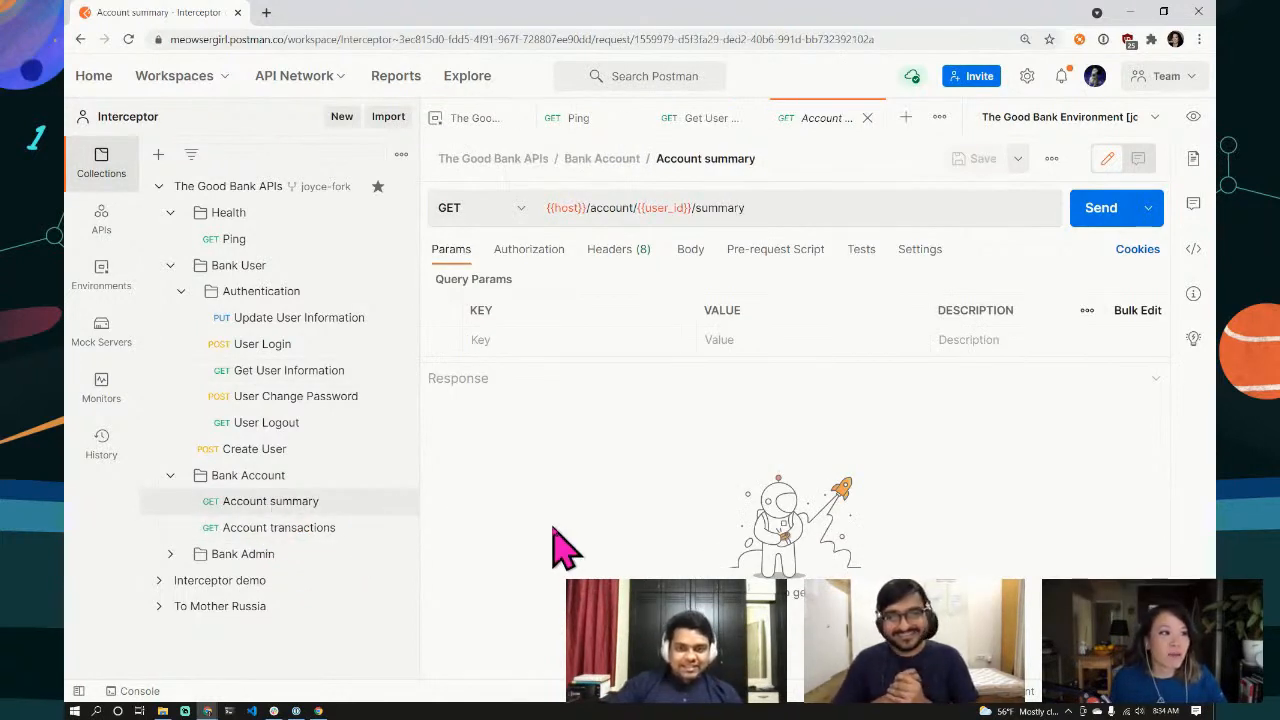
Step: Send Account summary for {{user_id}} and select the returned balance of 0.0
mouse_move(577, 210)
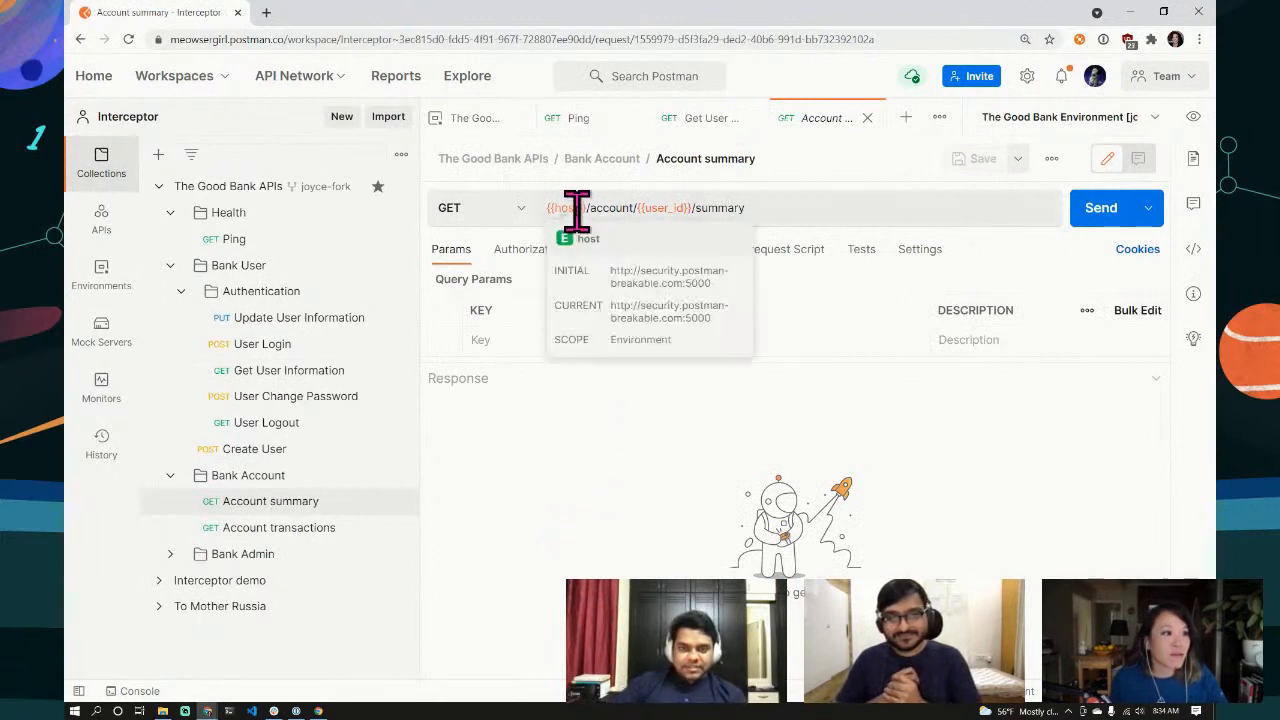
mouse_move(651, 210)
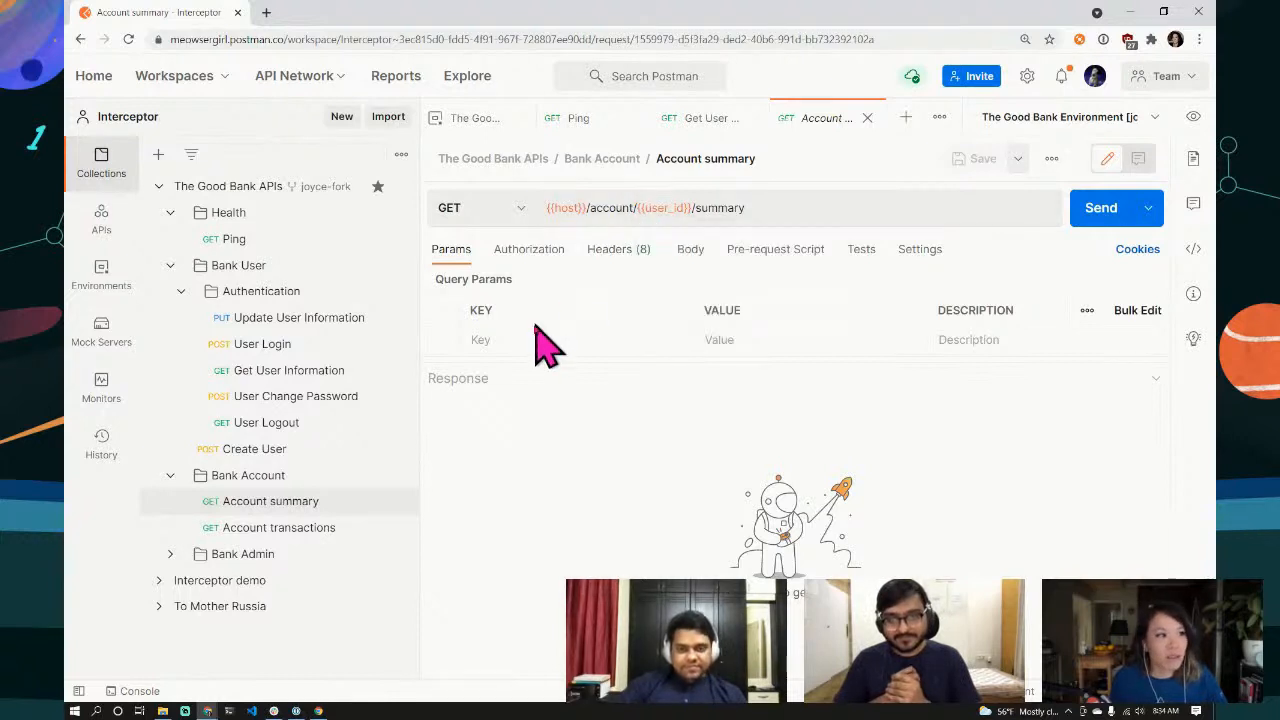
click(1100, 208)
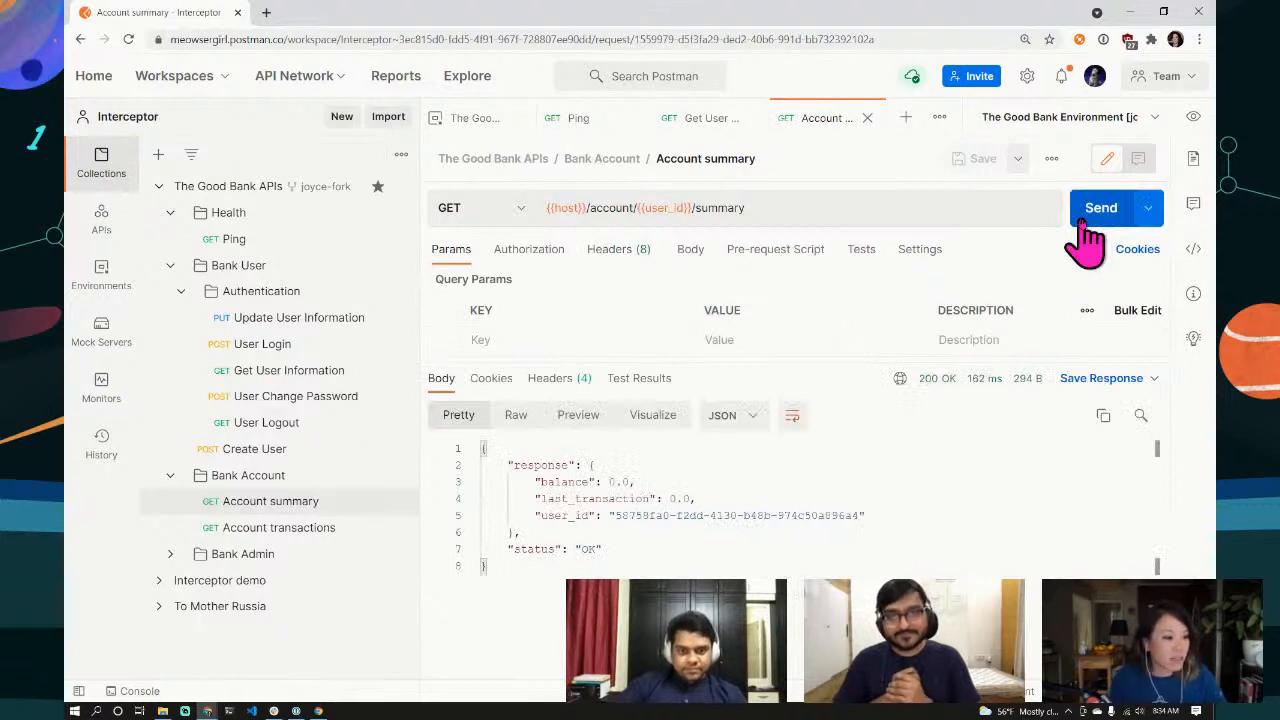
double_click(621, 482)
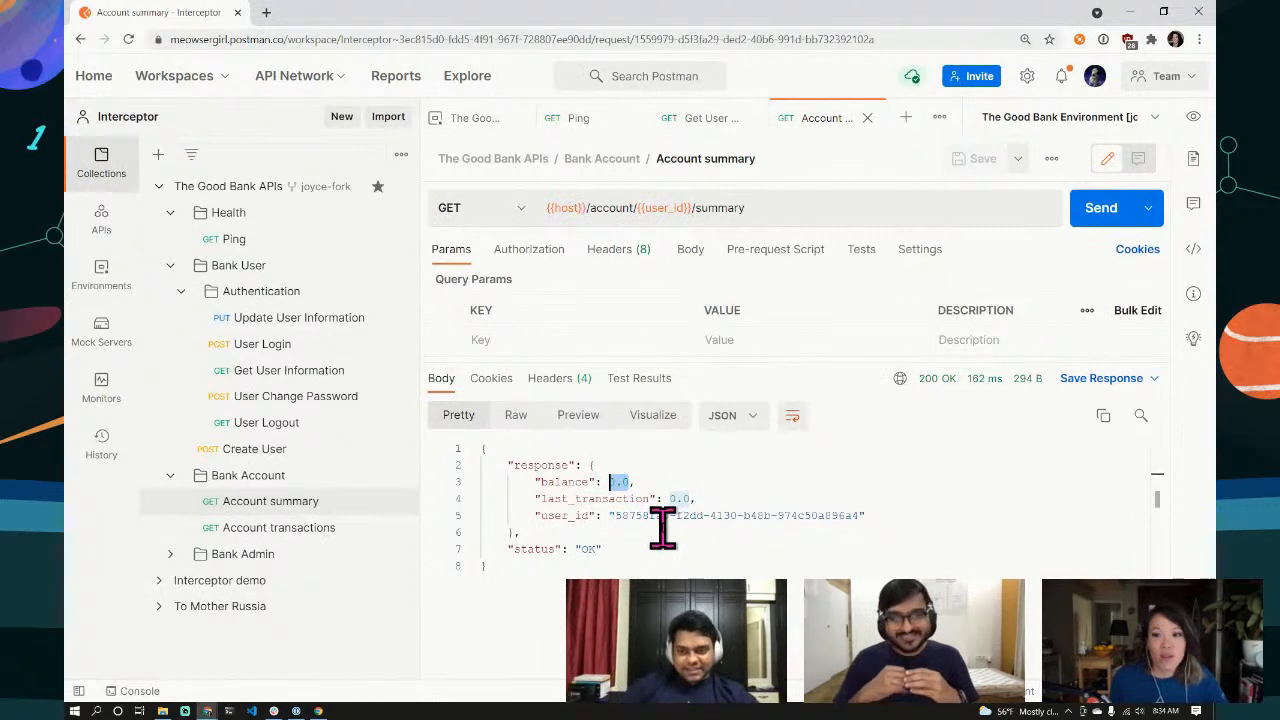
Step: Expand Bank Admin and open the Credit amount POST request to {{host}}/admin/credit
click(172, 554)
scroll(309, 618, down, 1)
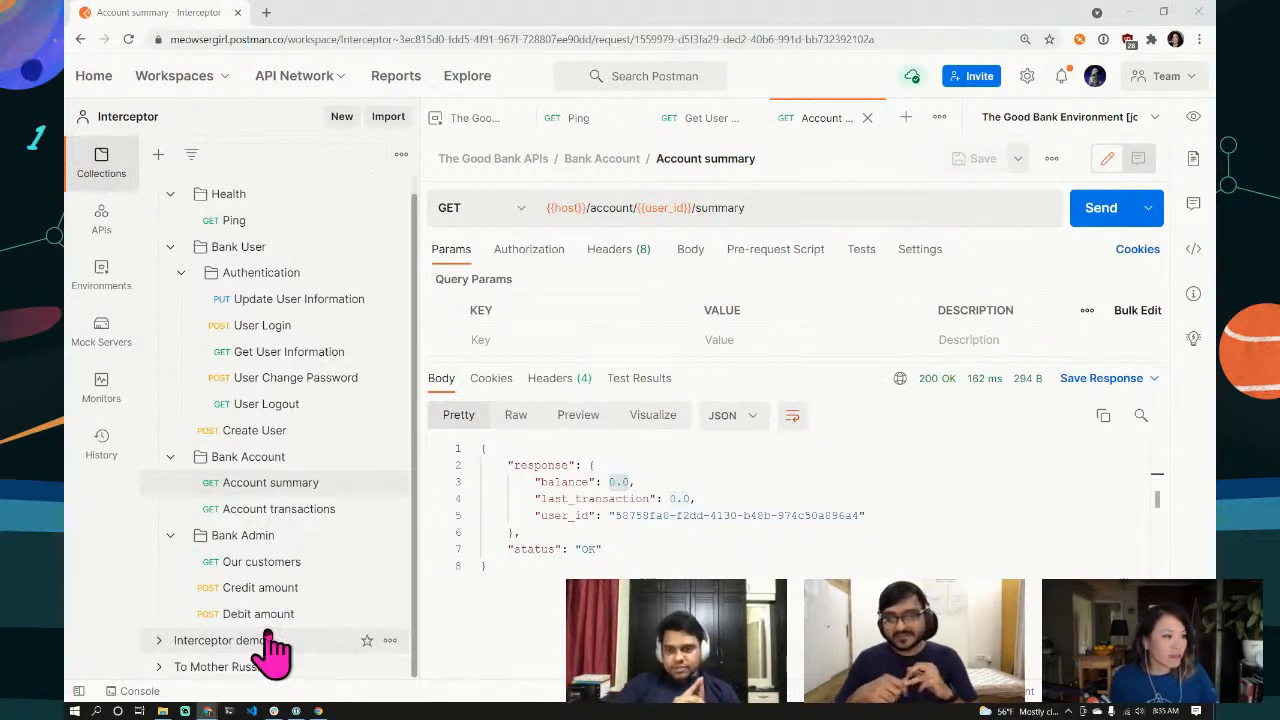
click(260, 592)
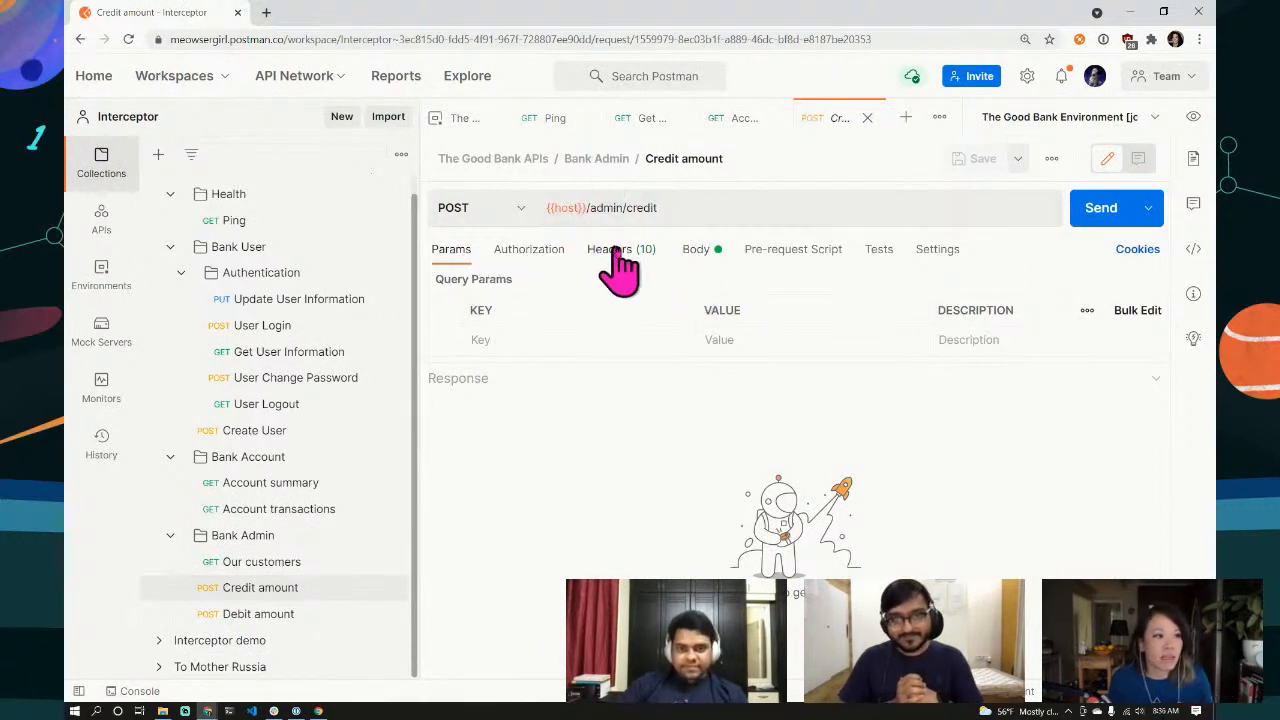
Step: Replace the body's placeholder user id with the quoted {{user_id}} variable followed by a comma
click(698, 255)
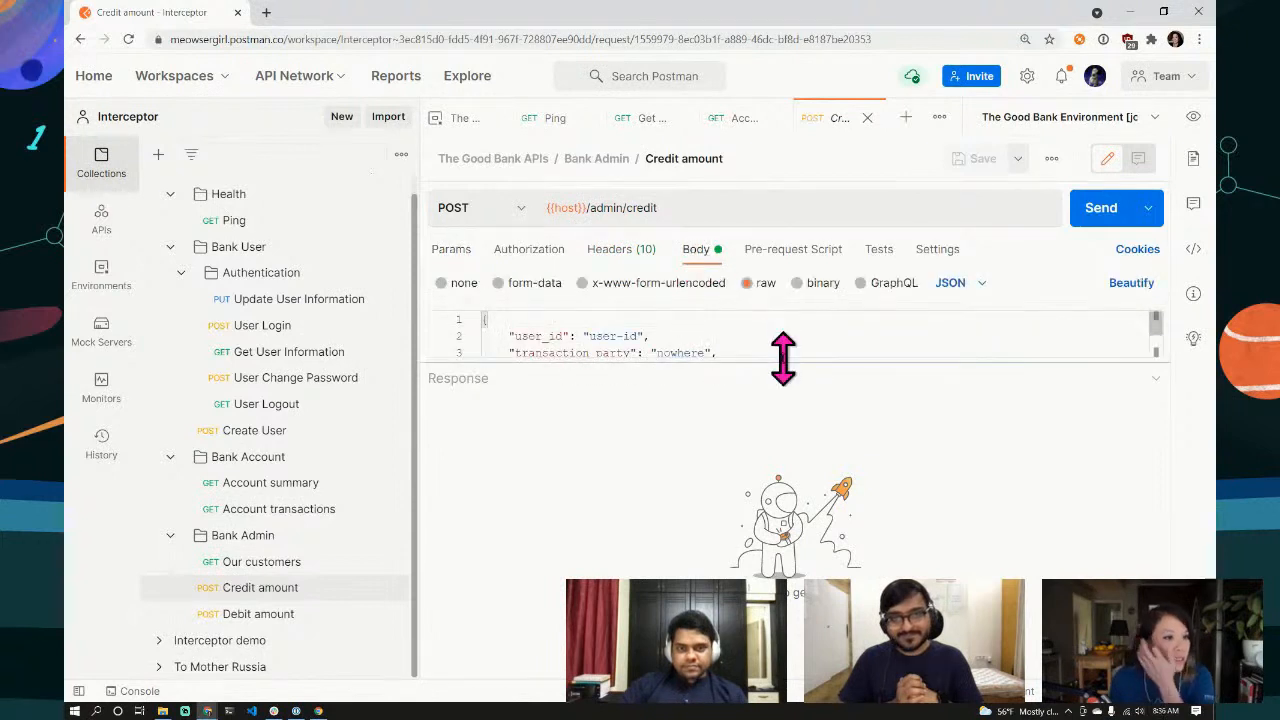
drag(780, 358, 789, 548)
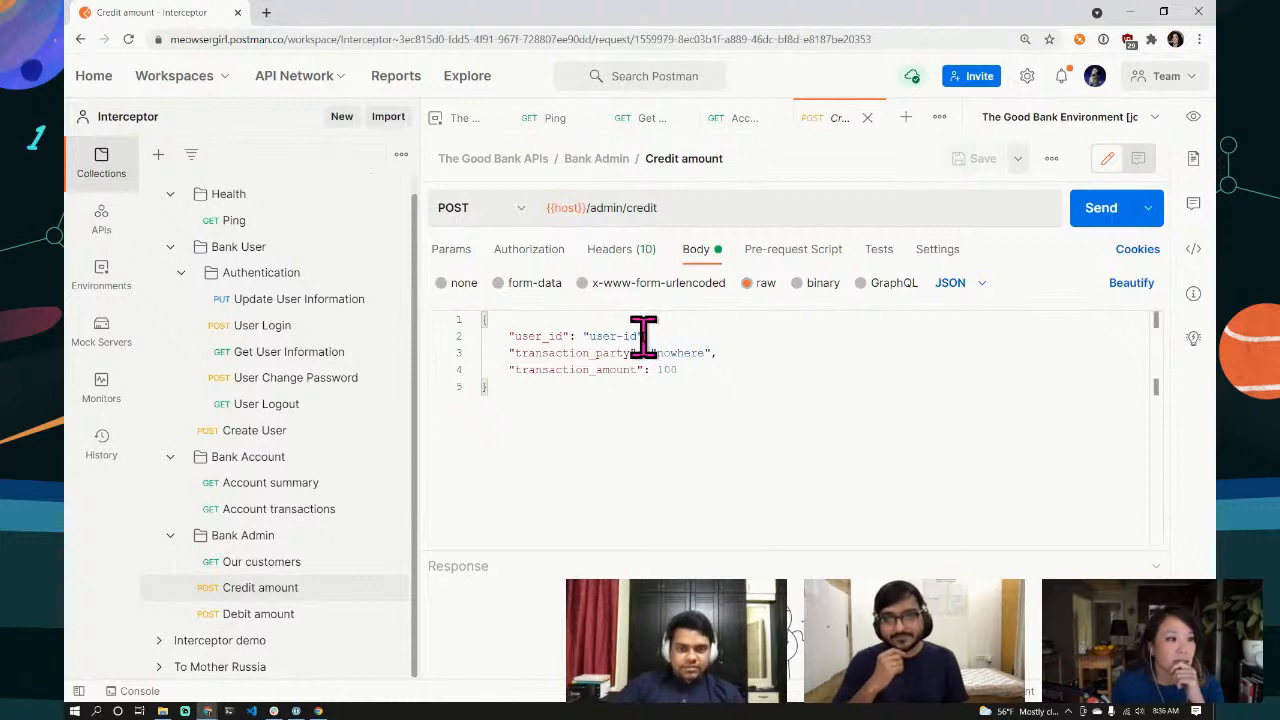
drag(645, 336, 583, 336)
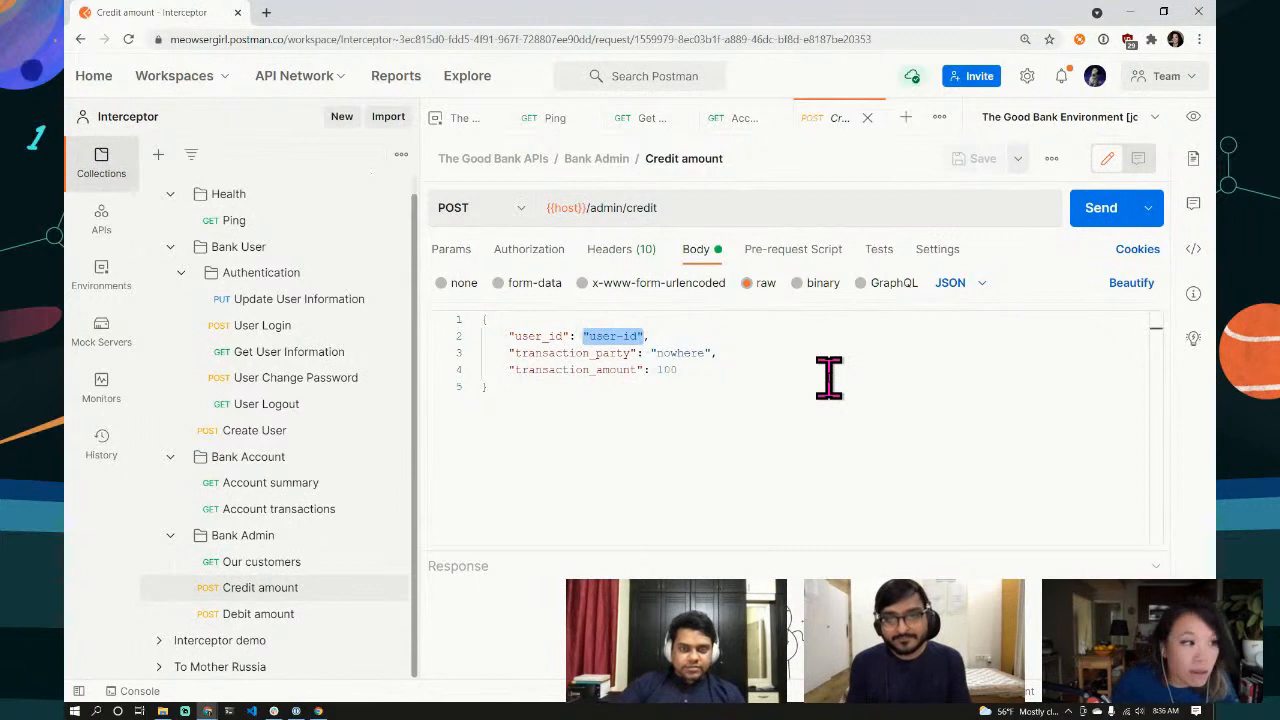
text({{user)
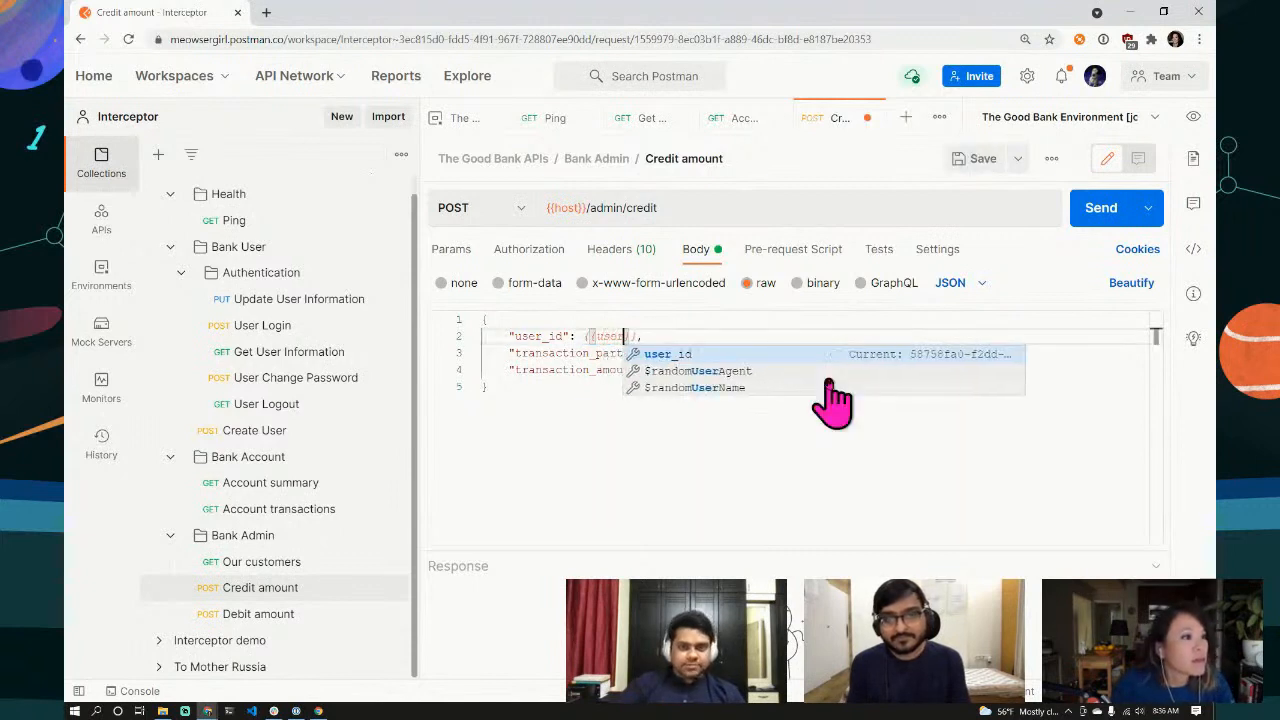
click(731, 358)
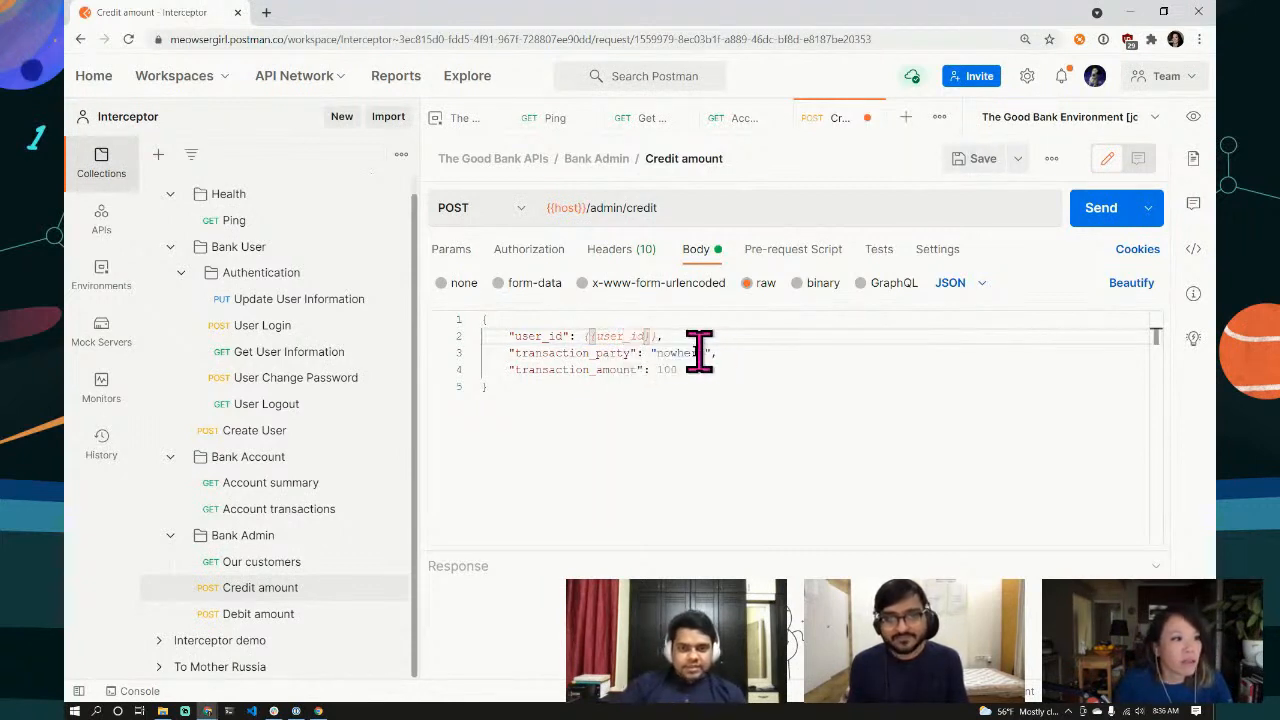
click(776, 400)
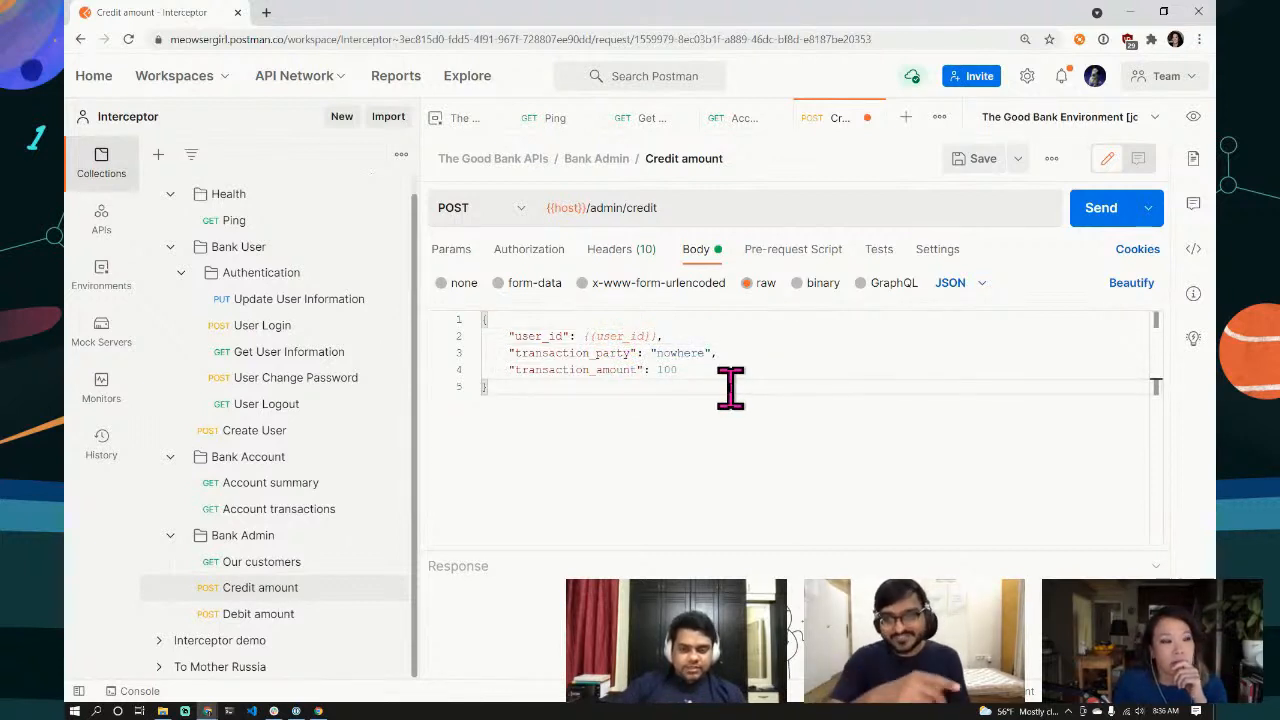
click(584, 336)
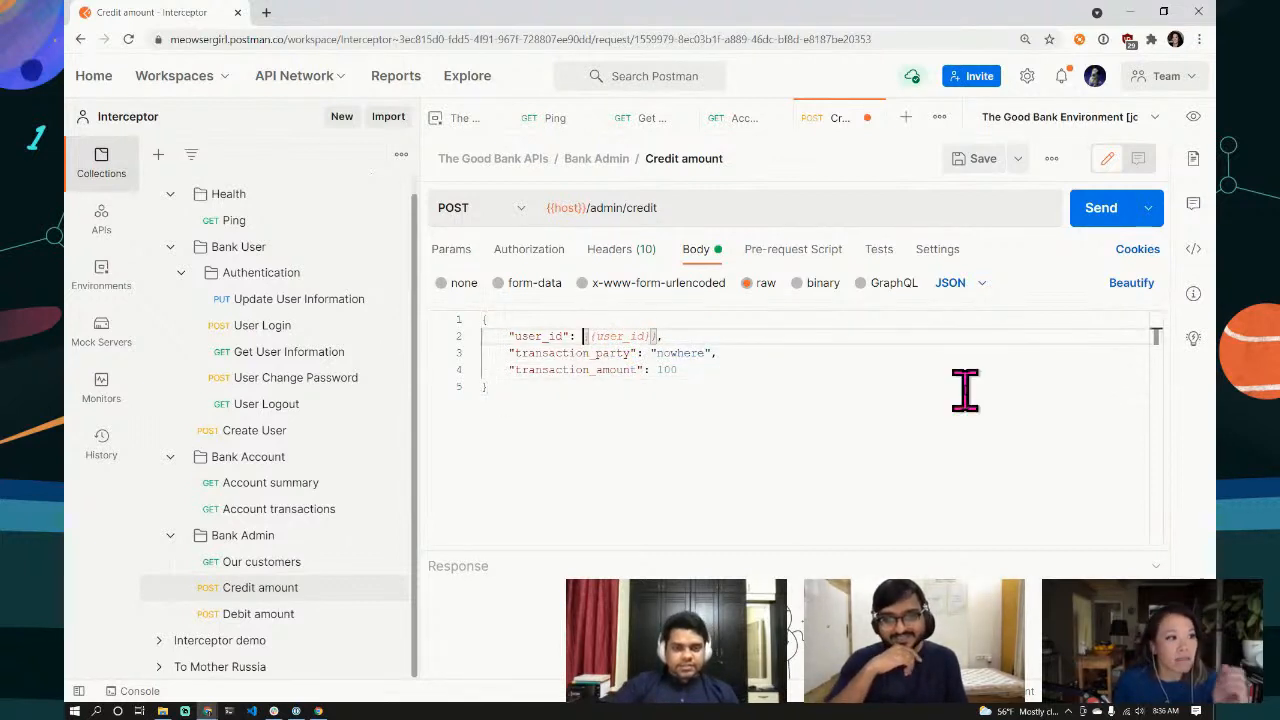
text(")
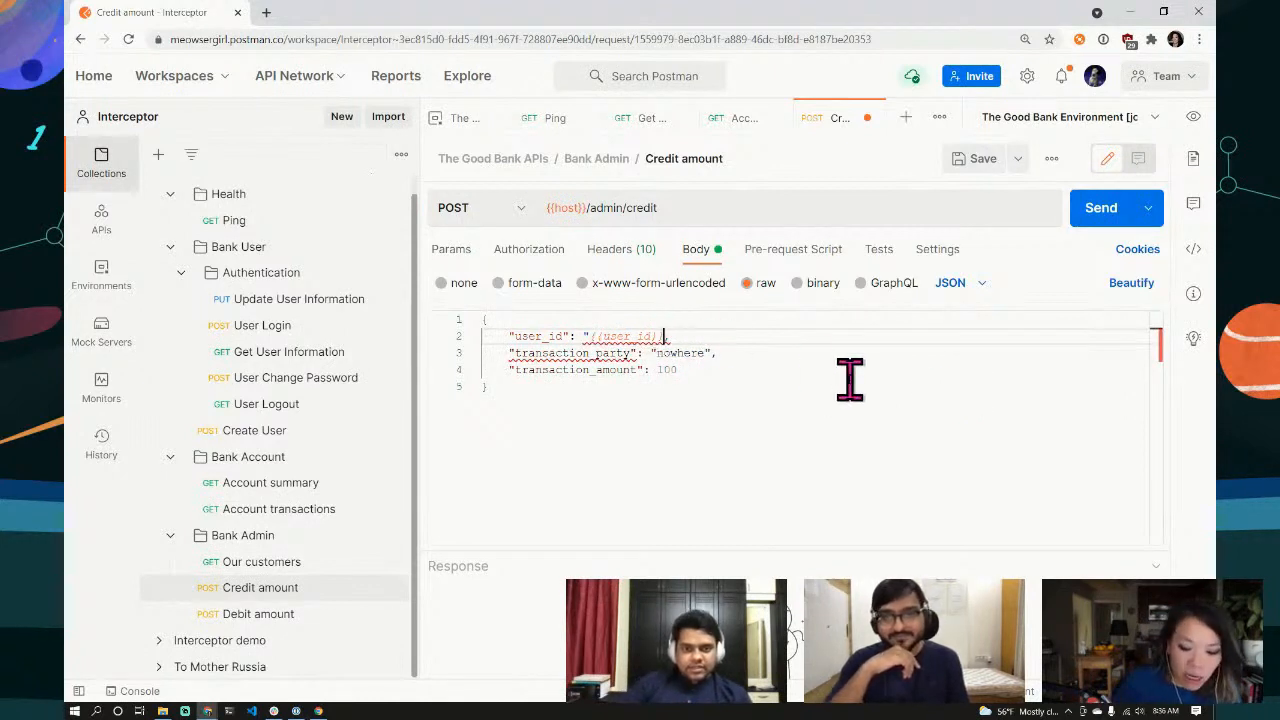
text(",)
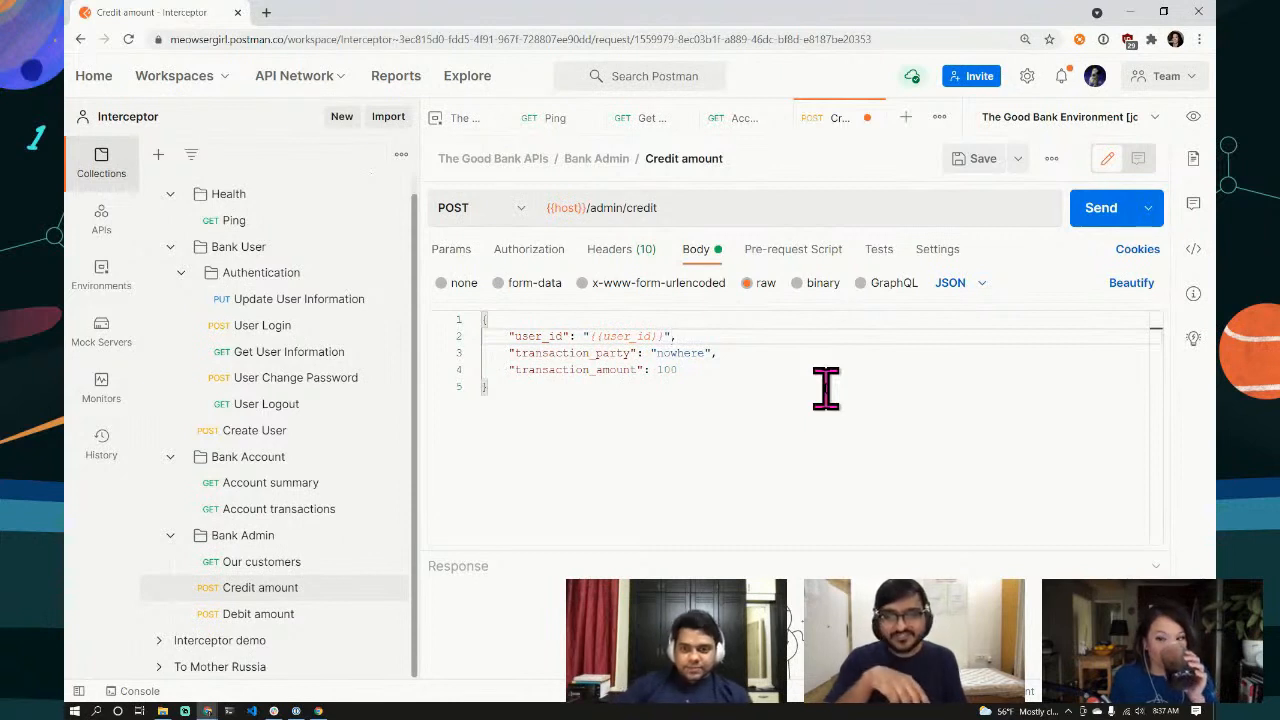
text(,)
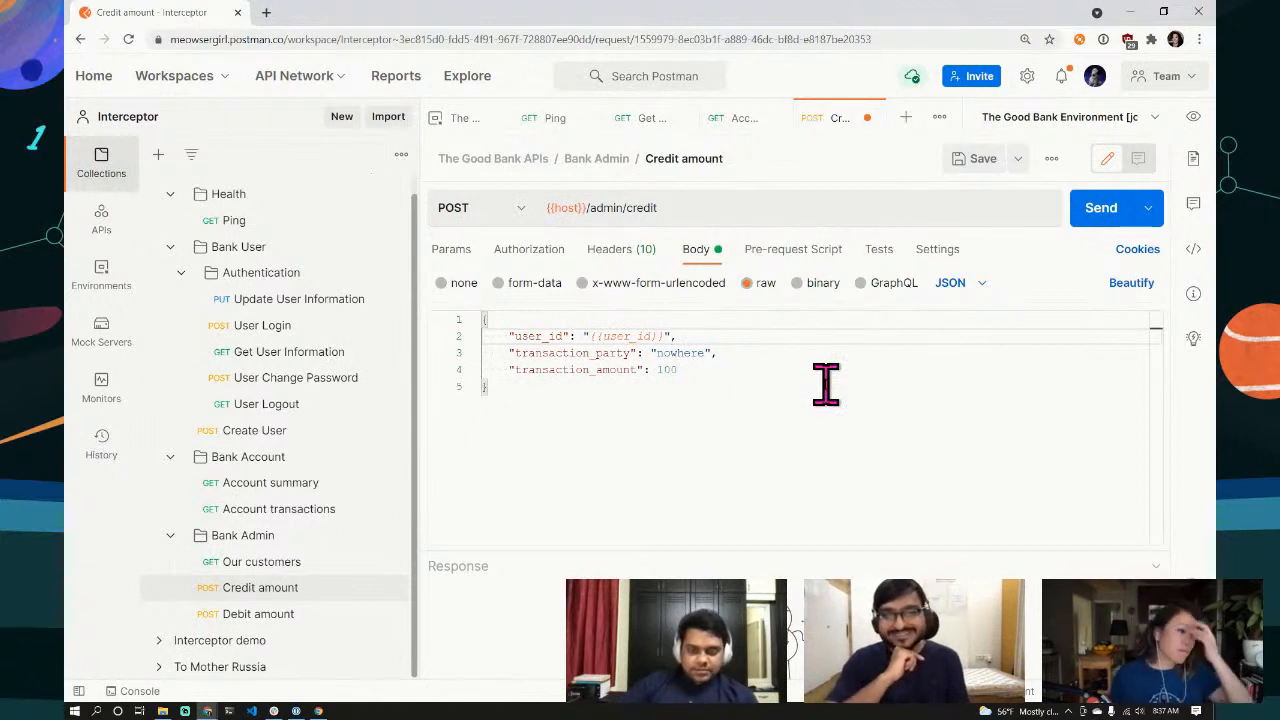
Step: Change the body's transaction_amount from 100 to 10000
click(680, 370)
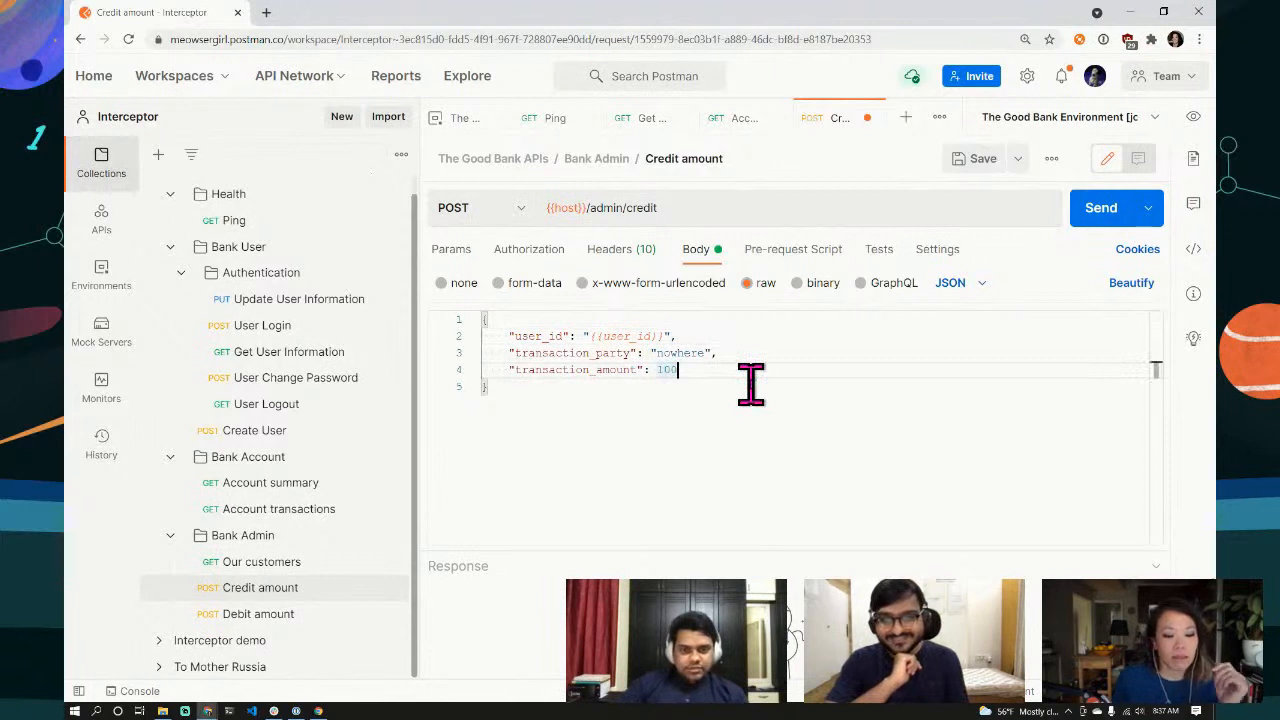
text(0)
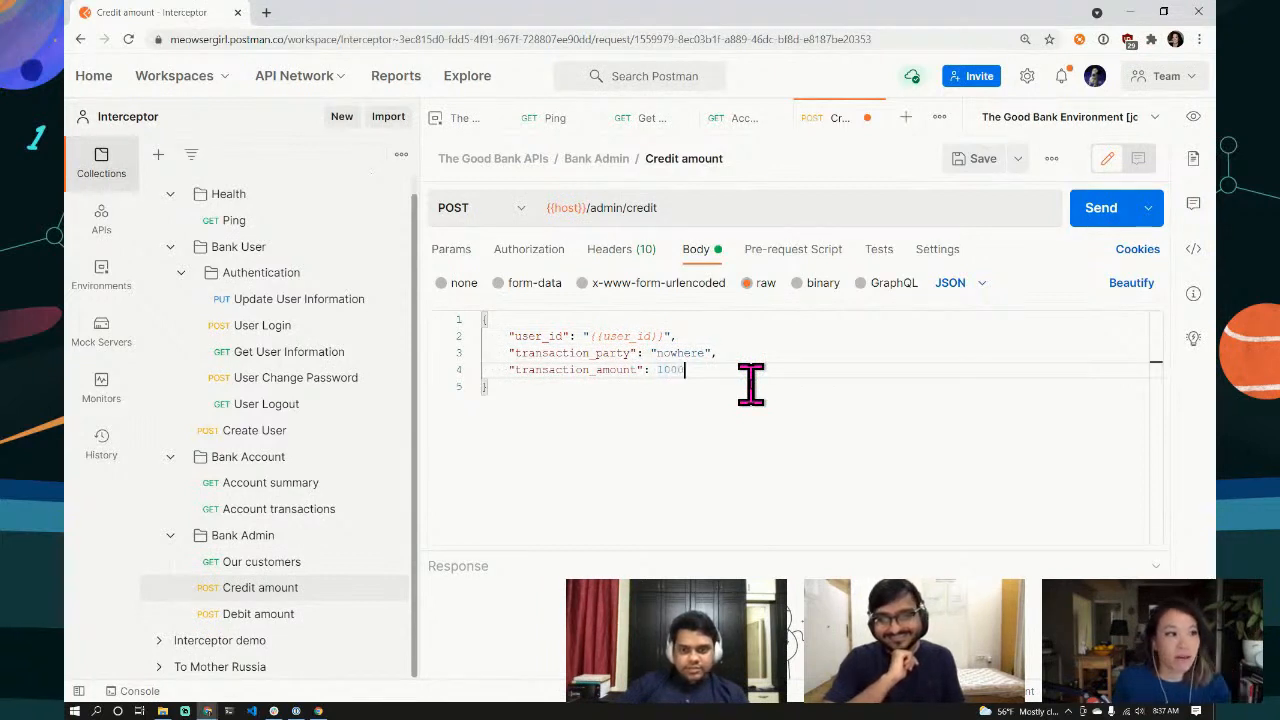
text(0)
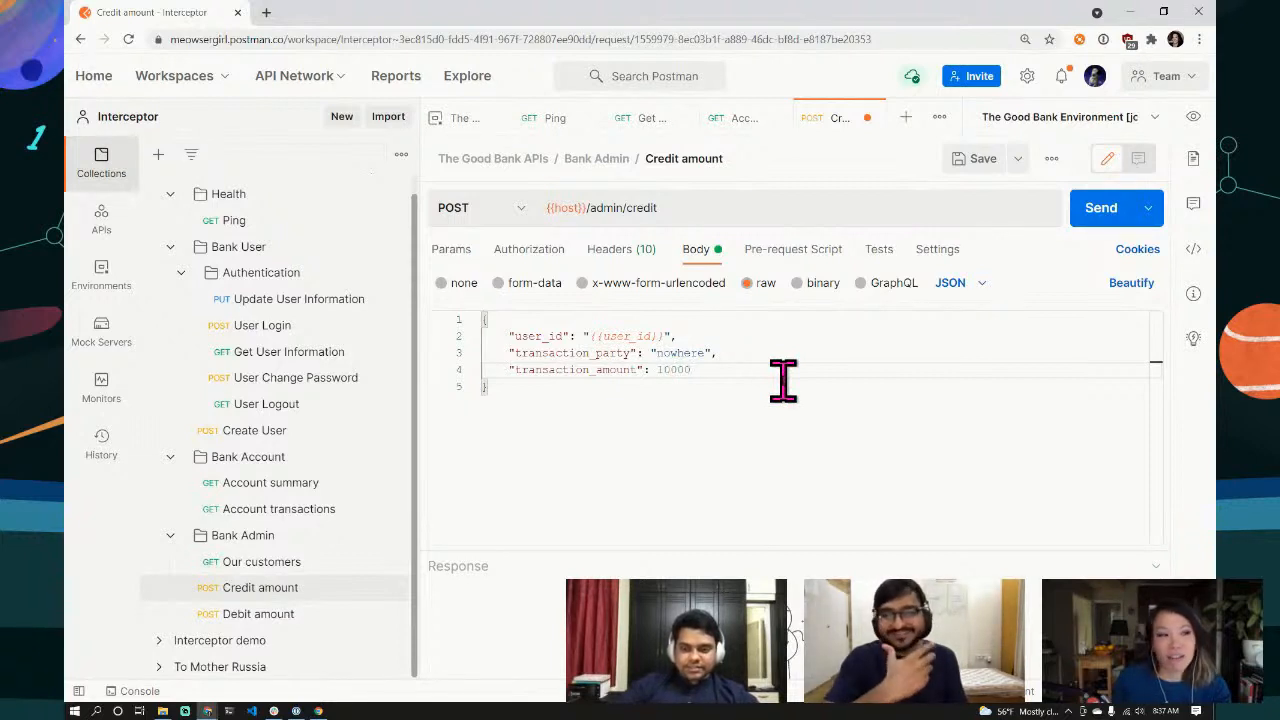
text(000)
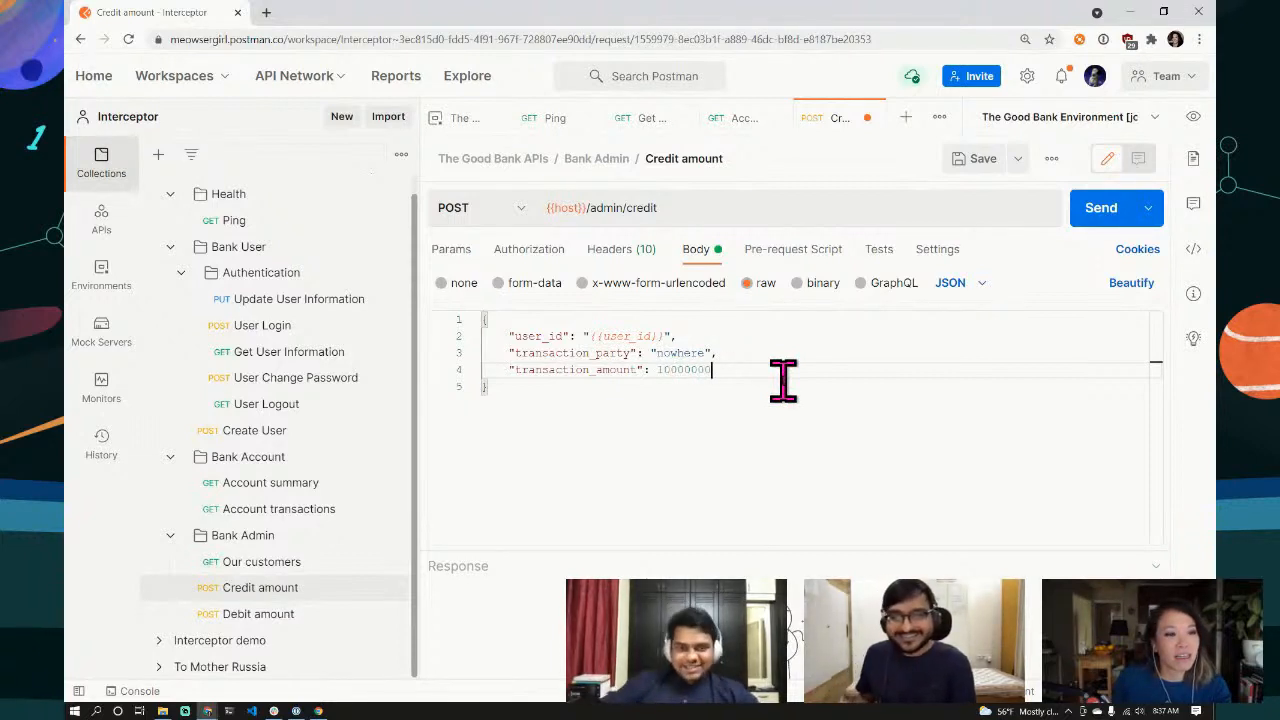
key(BackSpace)
key(BackSpace)
key(BackSpace)
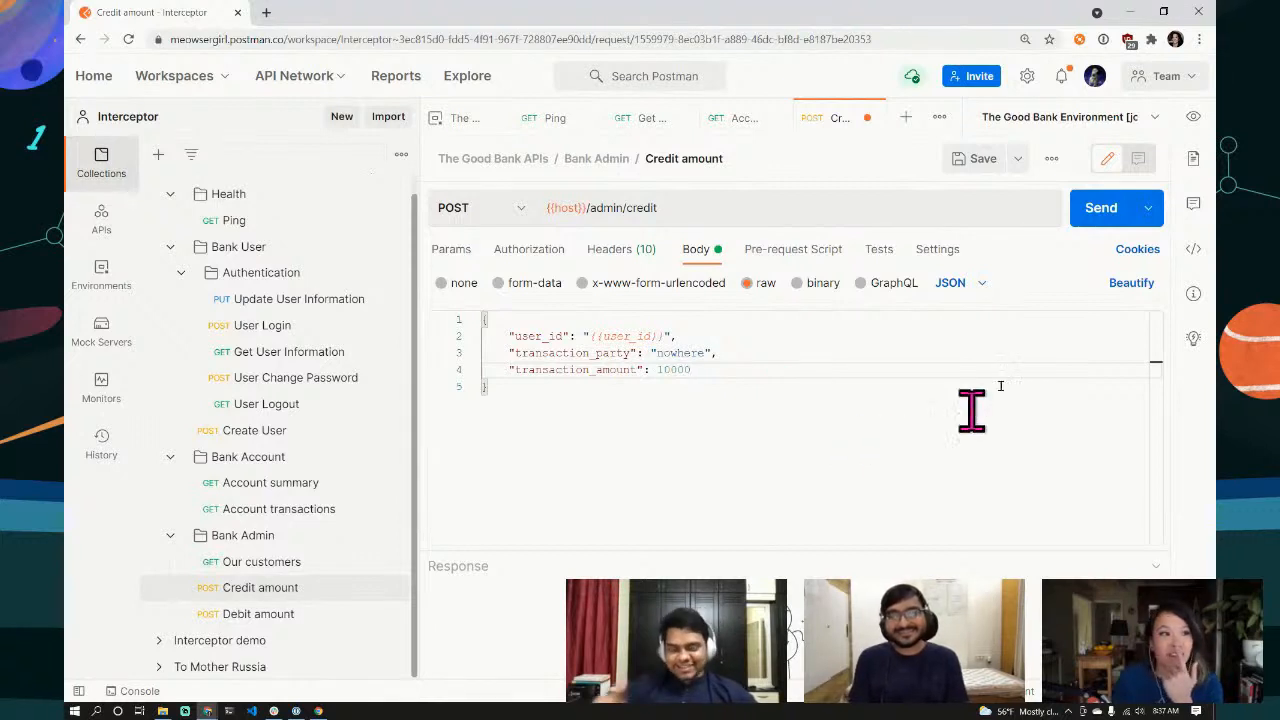
Step: Send the credit request and read the 403 FORBIDDEN "You are not an admin!" response
click(1103, 215)
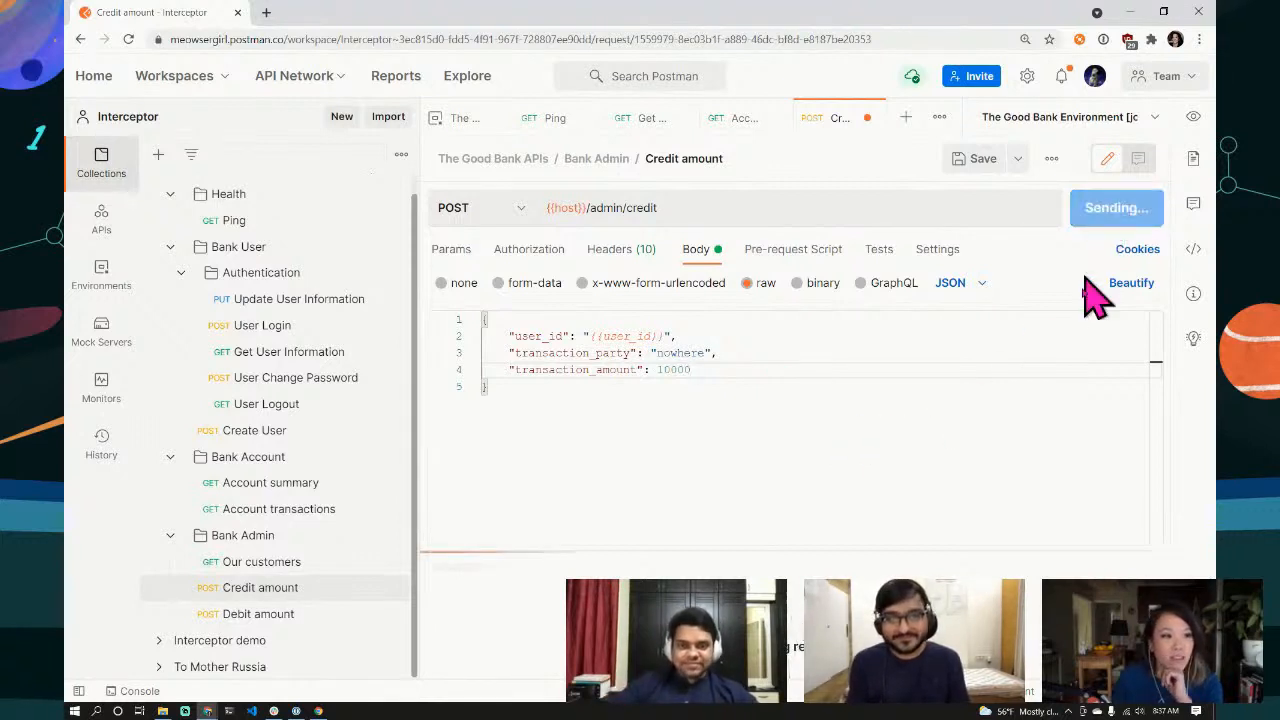
drag(786, 549, 768, 388)
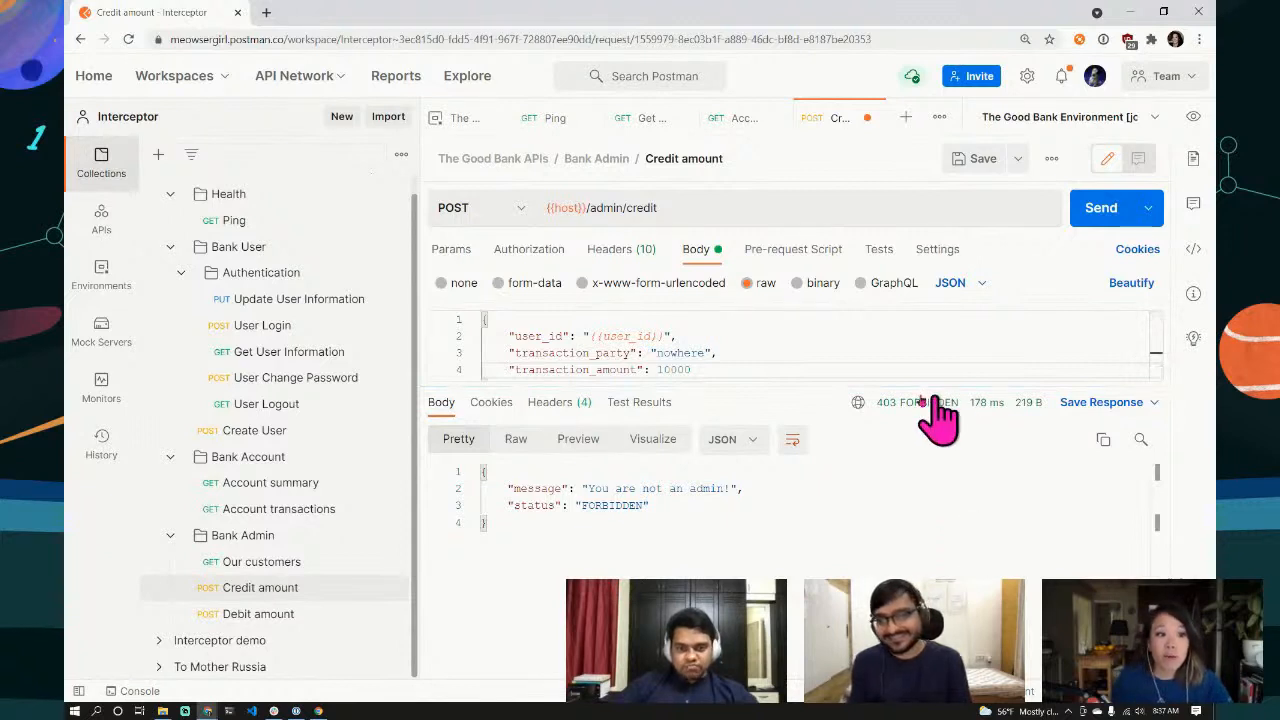
mouse_move(907, 418)
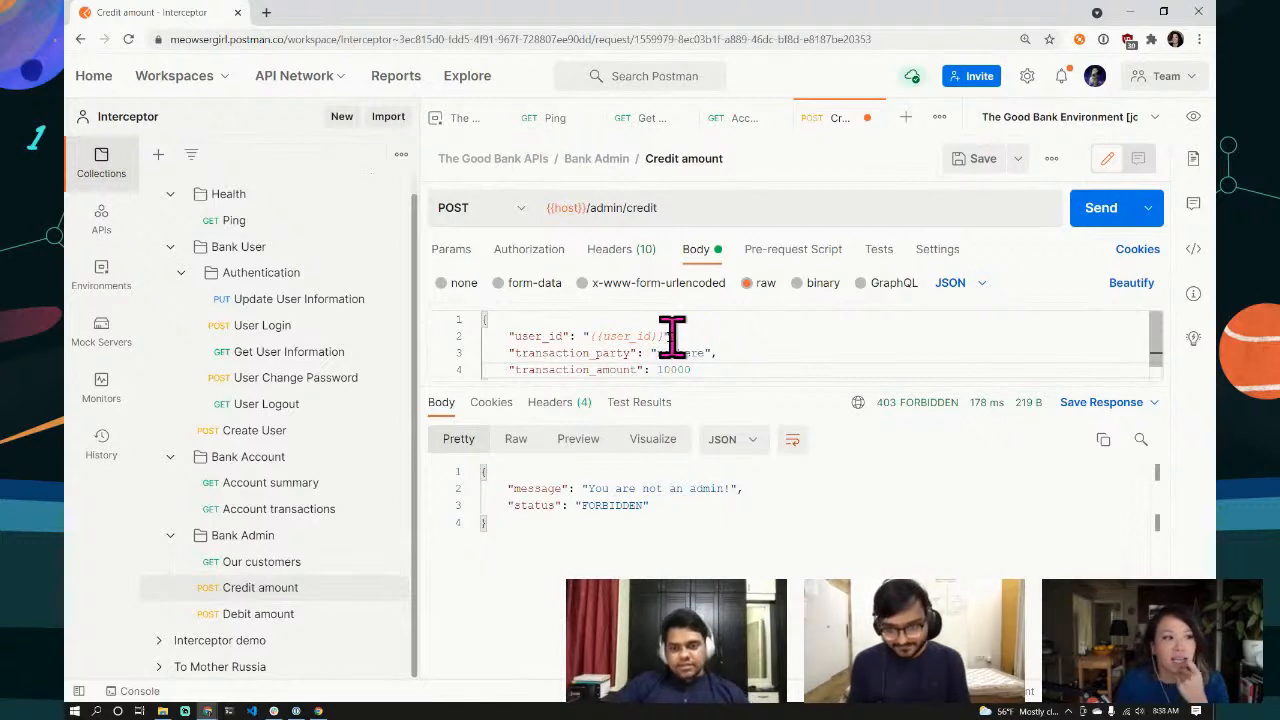
click(664, 336)
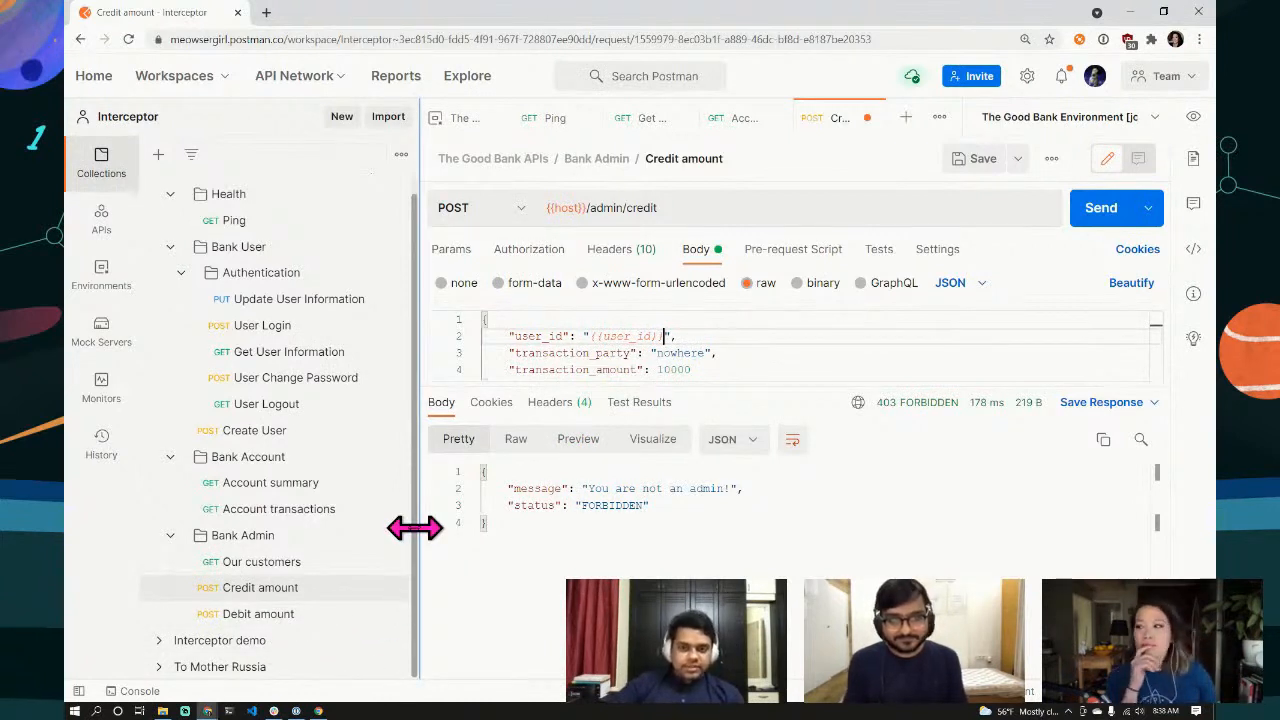
click(664, 336)
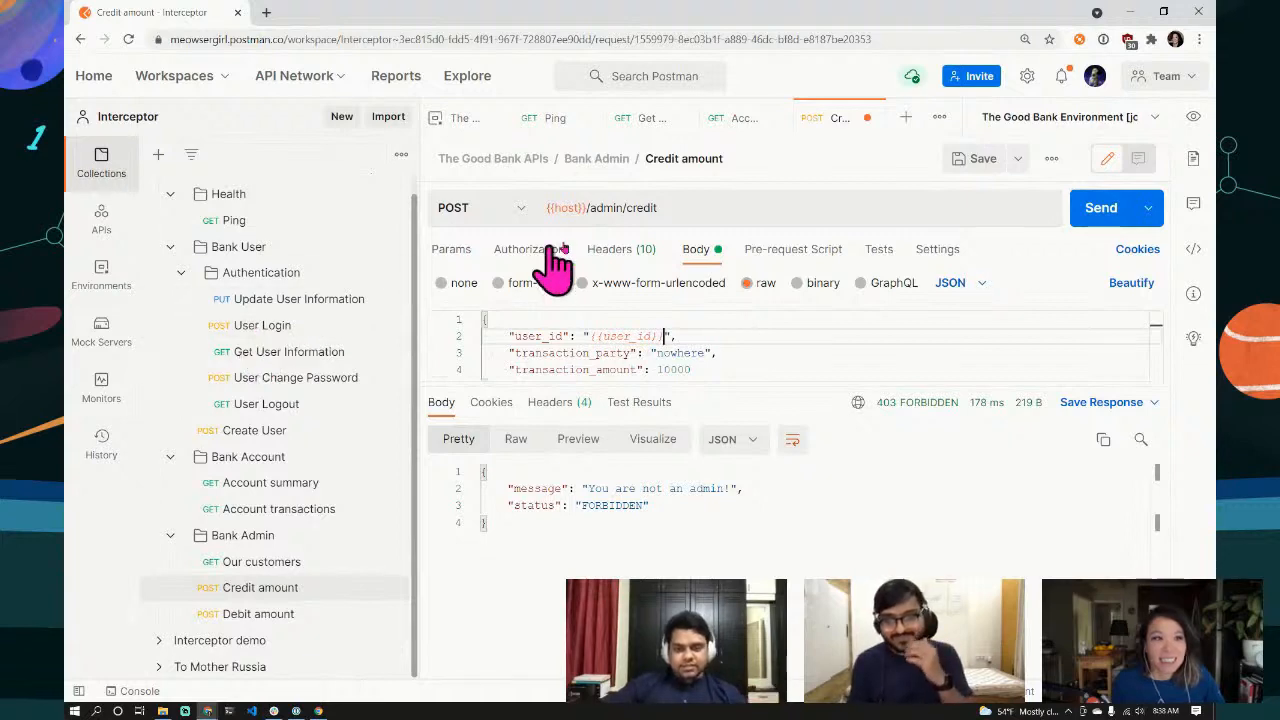
Step: Save Credit amount, close all tabs, and show User Login's raw JSON username-and-password body
click(972, 162)
click(867, 117)
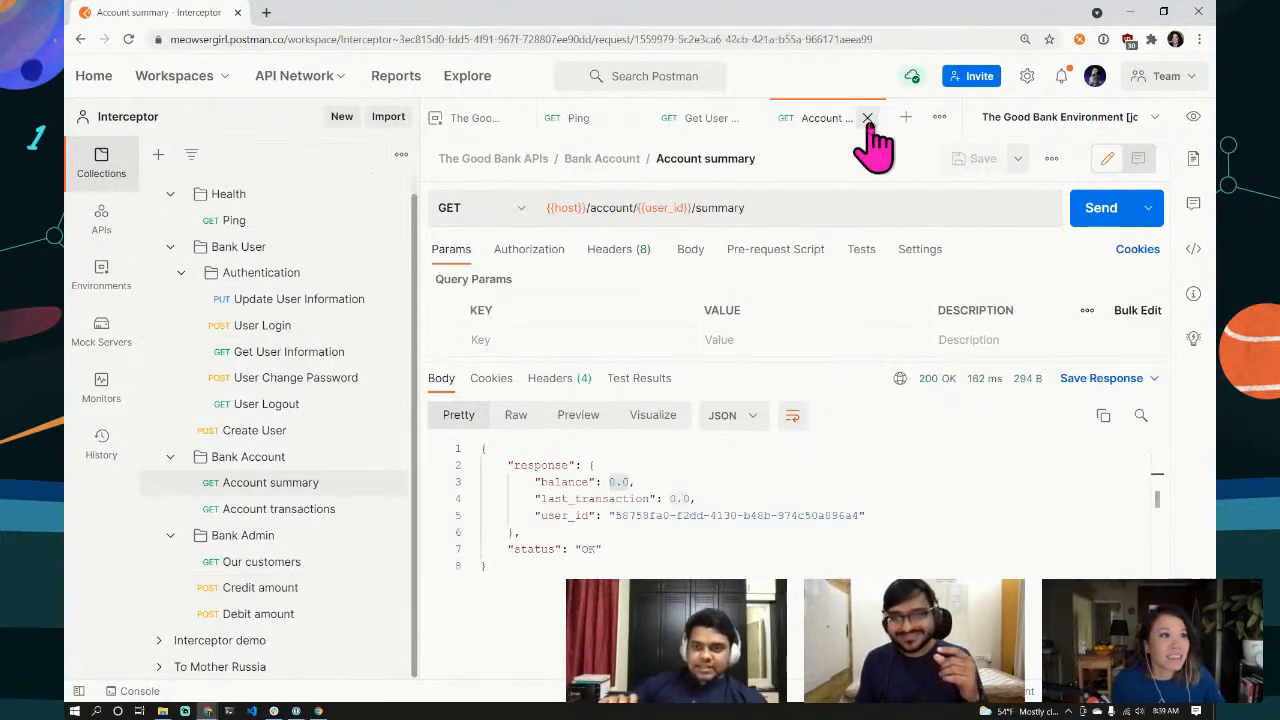
click(868, 117)
click(864, 117)
click(718, 118)
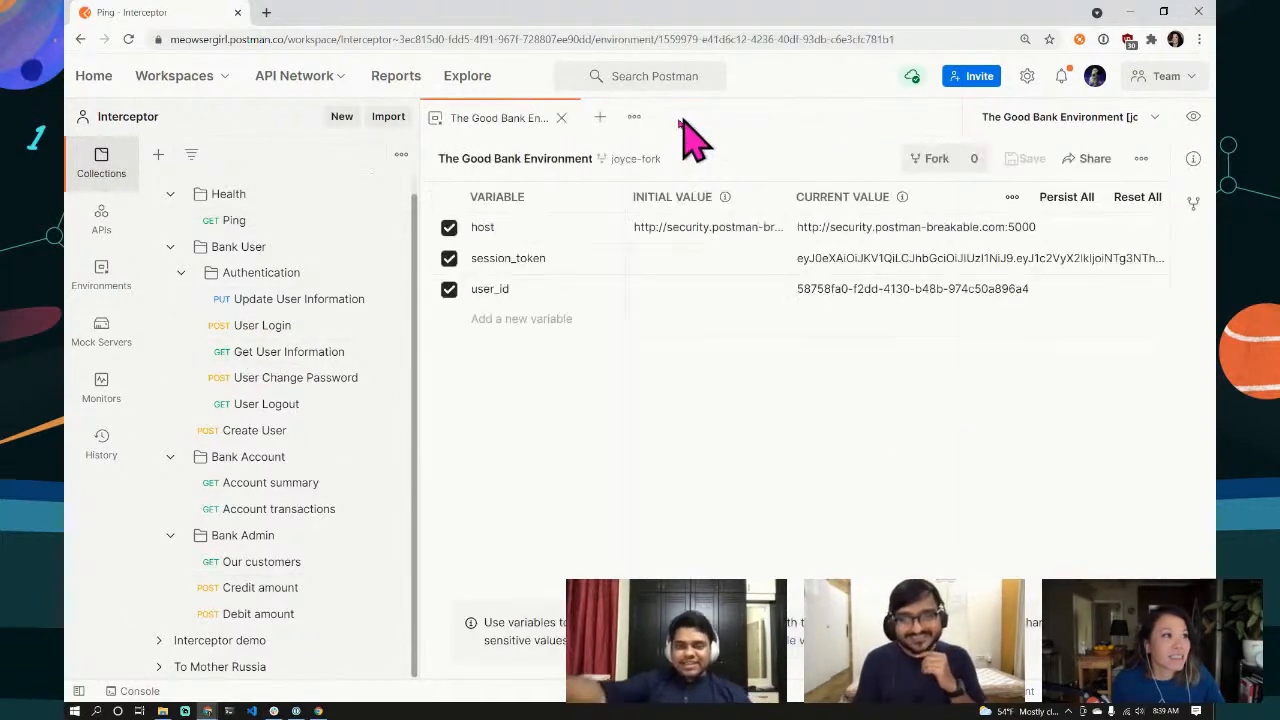
click(561, 118)
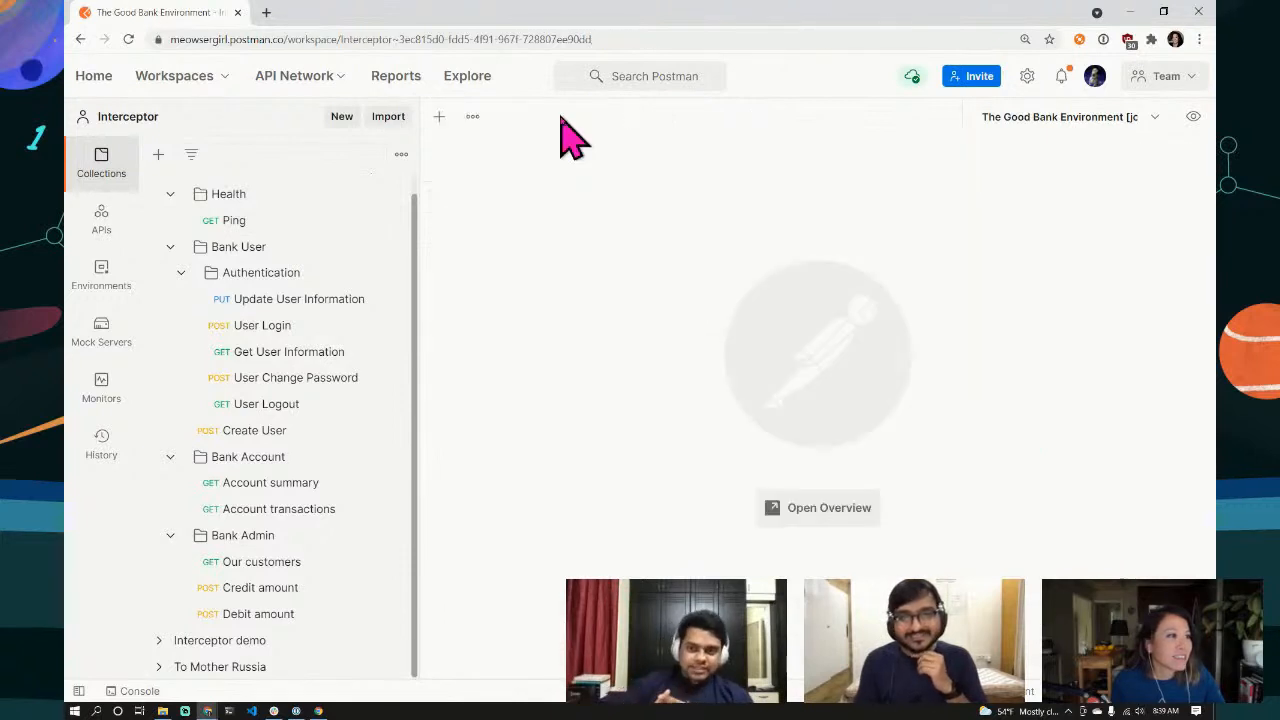
click(285, 326)
click(694, 251)
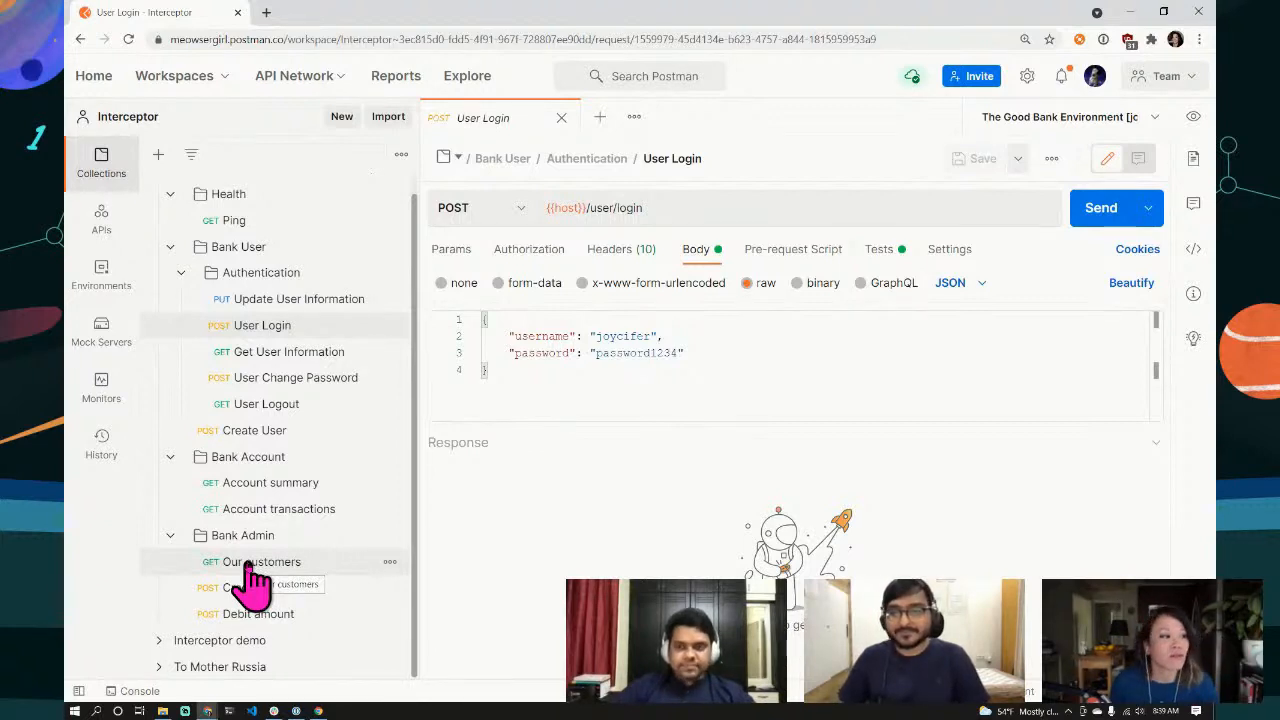
Step: Send Our customers (GET {{host}}/people/customers) and scroll the returned customer ids and usernames
click(255, 575)
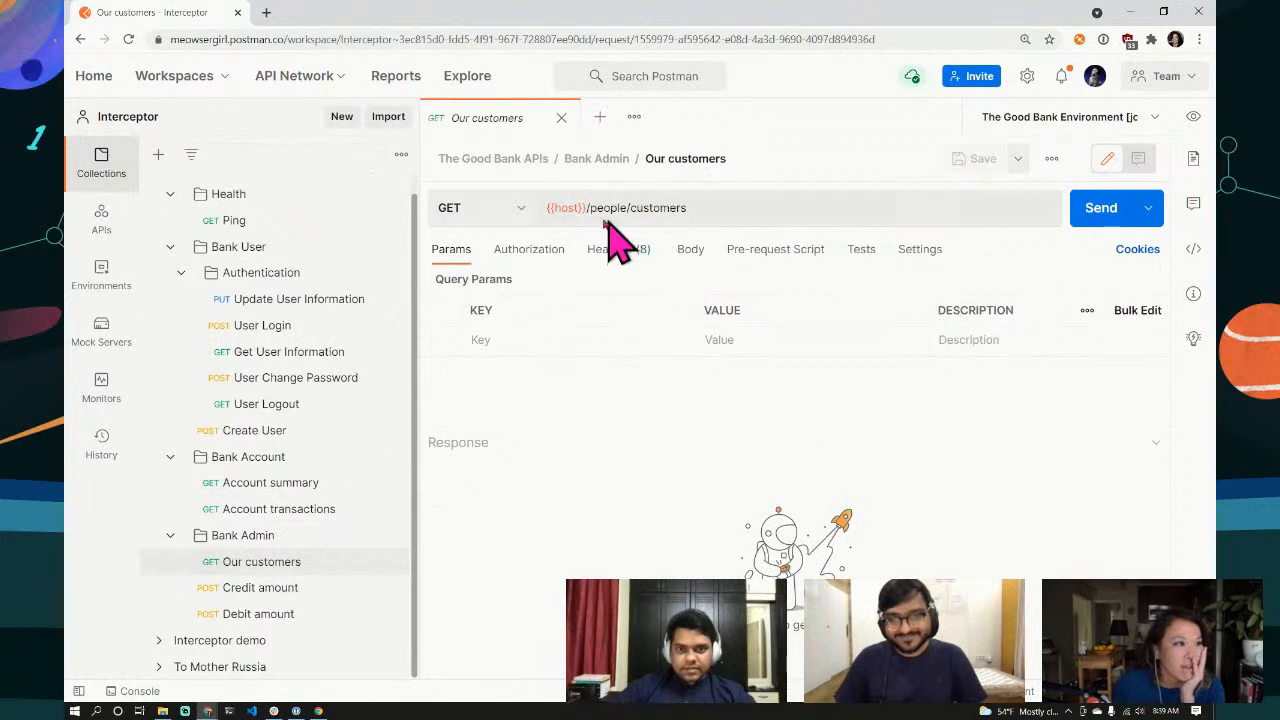
click(1108, 218)
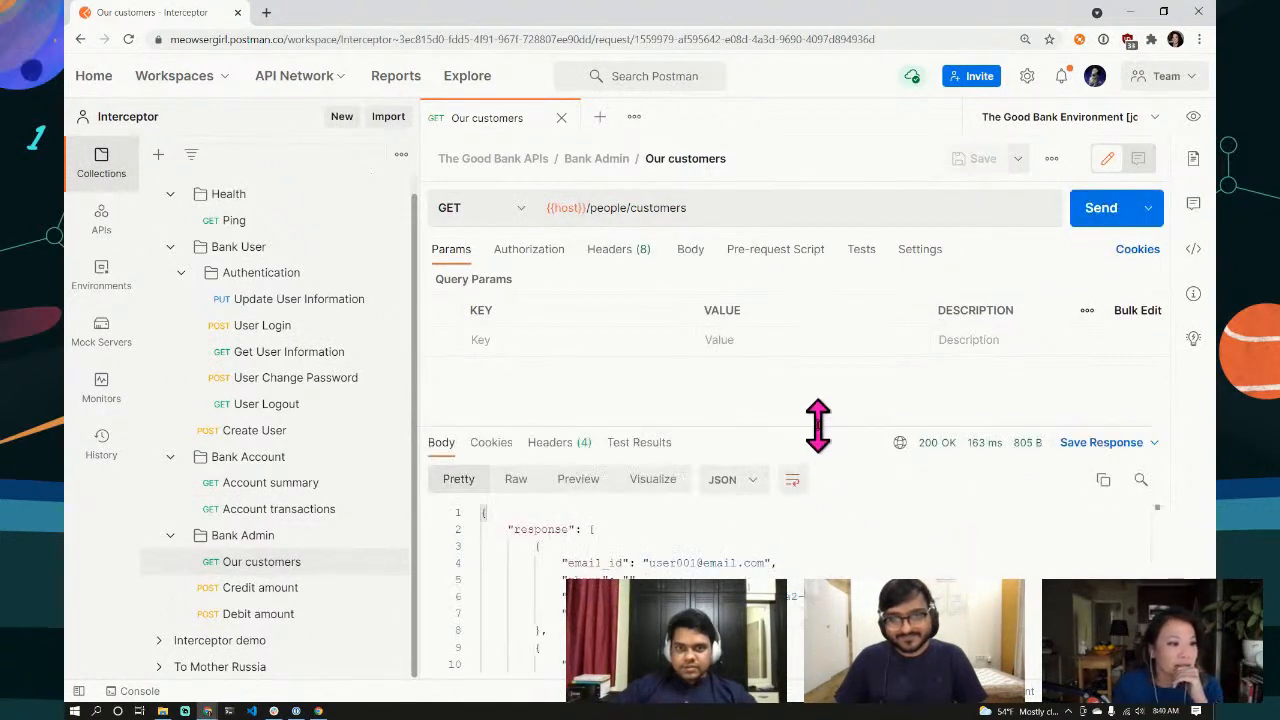
drag(817, 430, 823, 277)
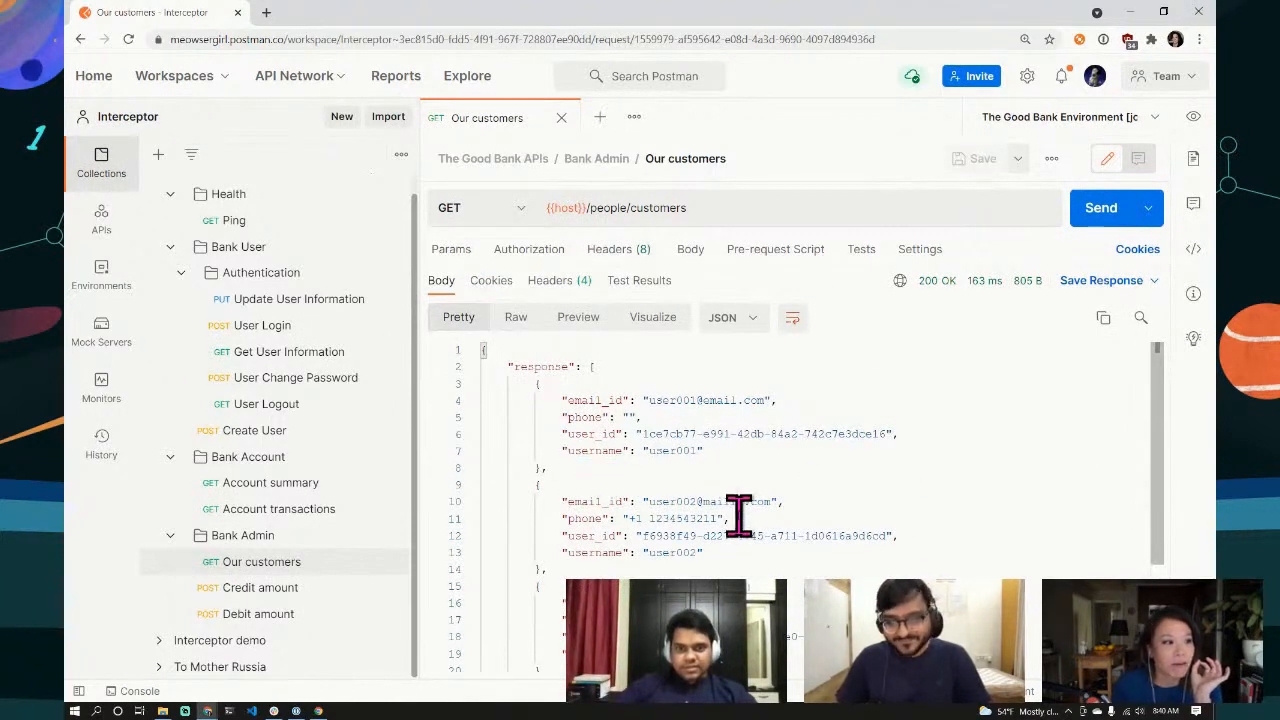
scroll(910, 552, down, 1)
scroll(912, 552, down, 2)
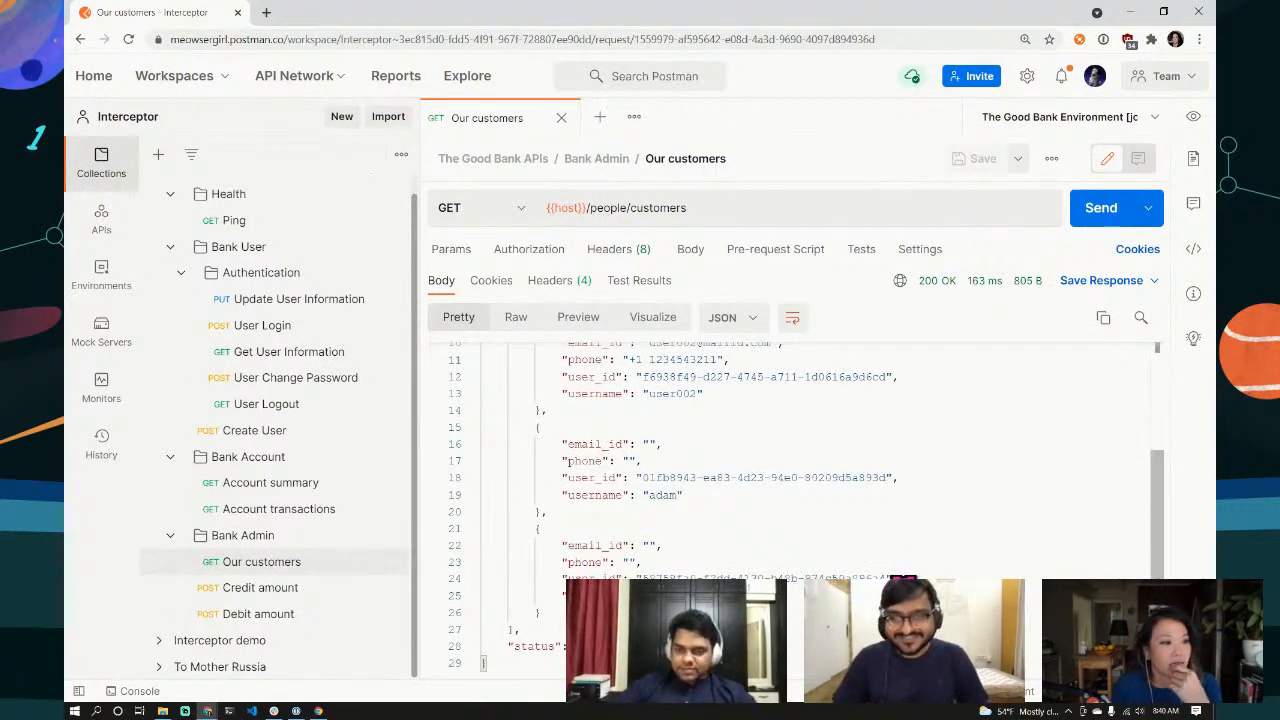
scroll(905, 570, up, 3)
scroll(800, 460, down, 3)
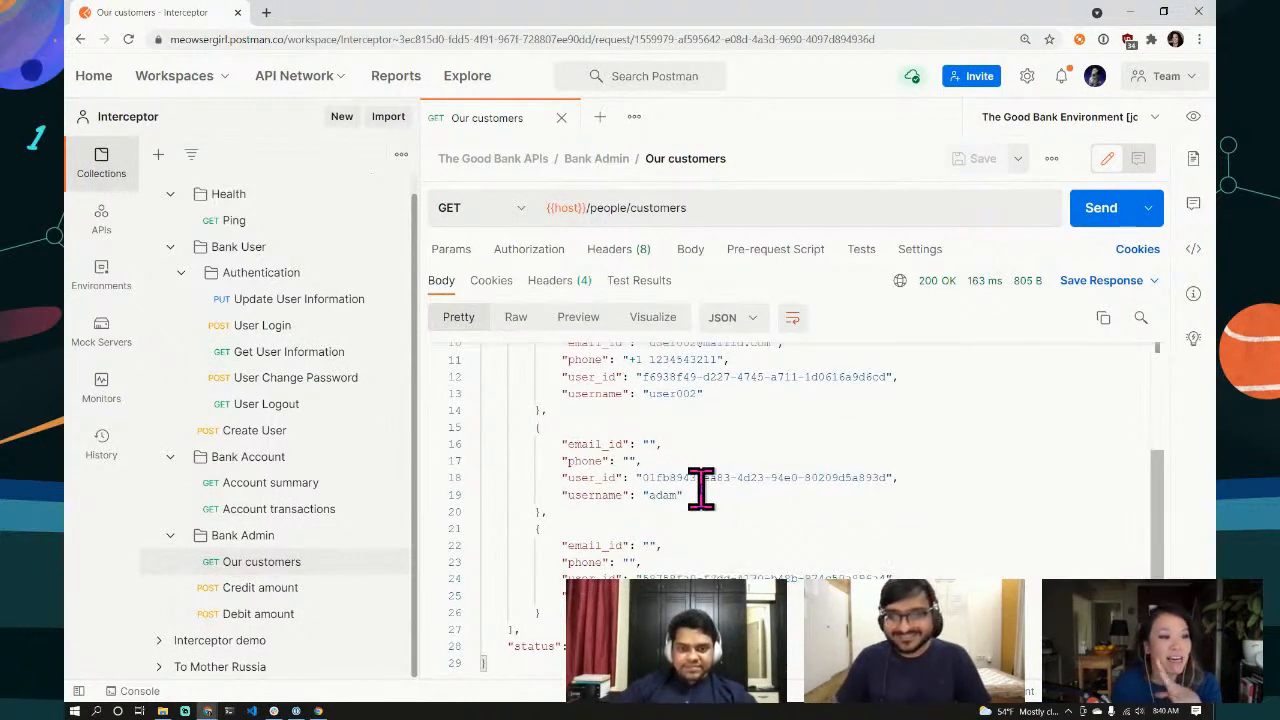
scroll(720, 503, up, 3)
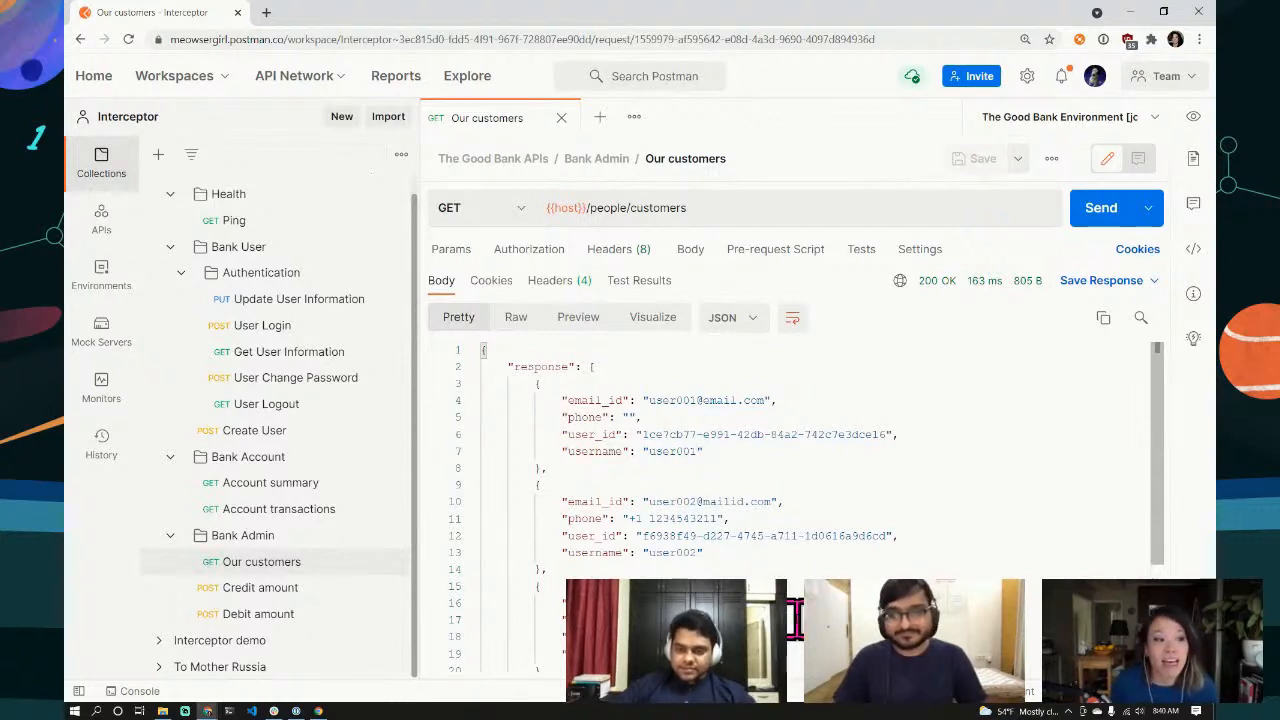
scroll(690, 500, down, 1)
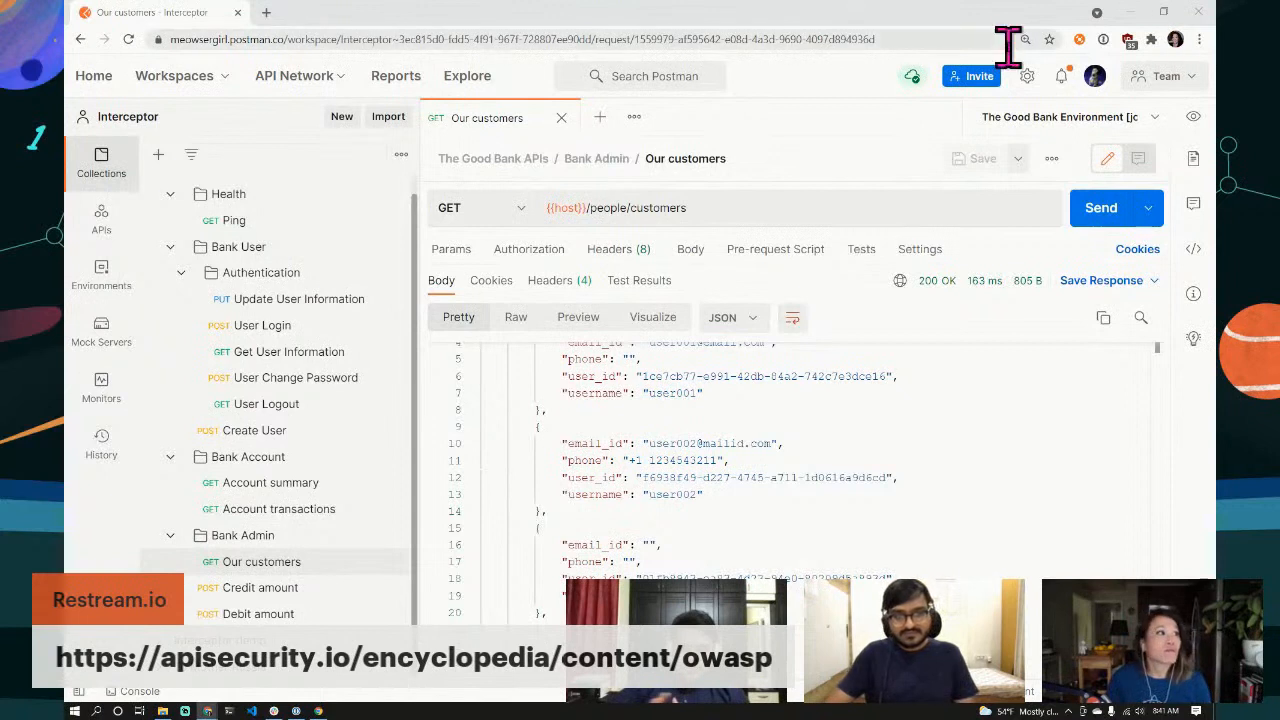
Step: Open a new Chrome tab with the APIsecurity.io OWASP API Security encyclopedia page
click(266, 13)
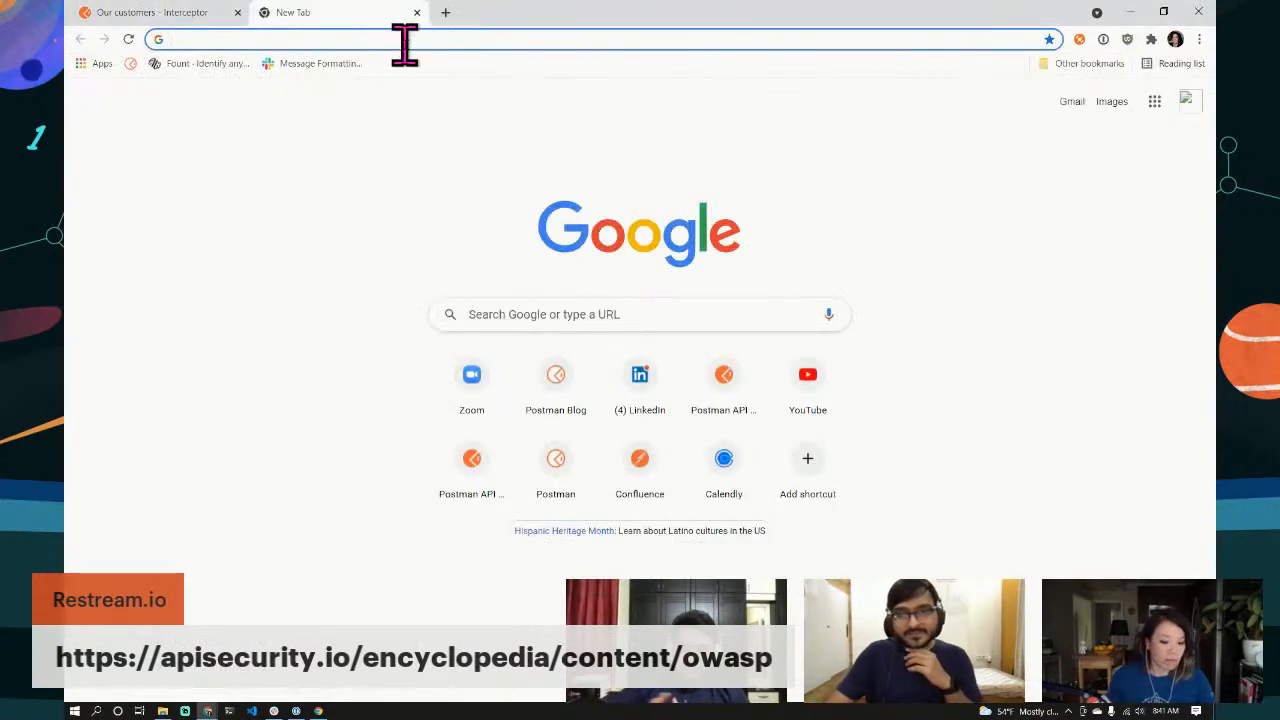
text(https://apisecurity.io/encyclopedia/content/owasp)
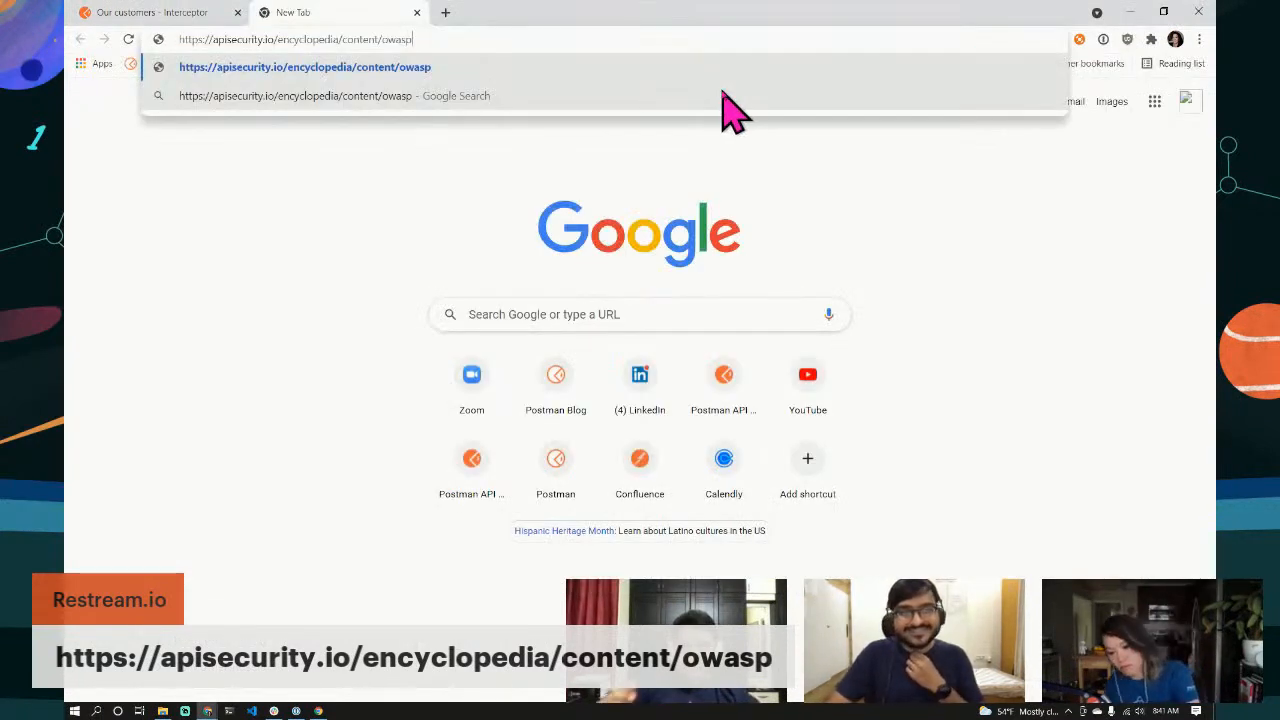
key(Return)
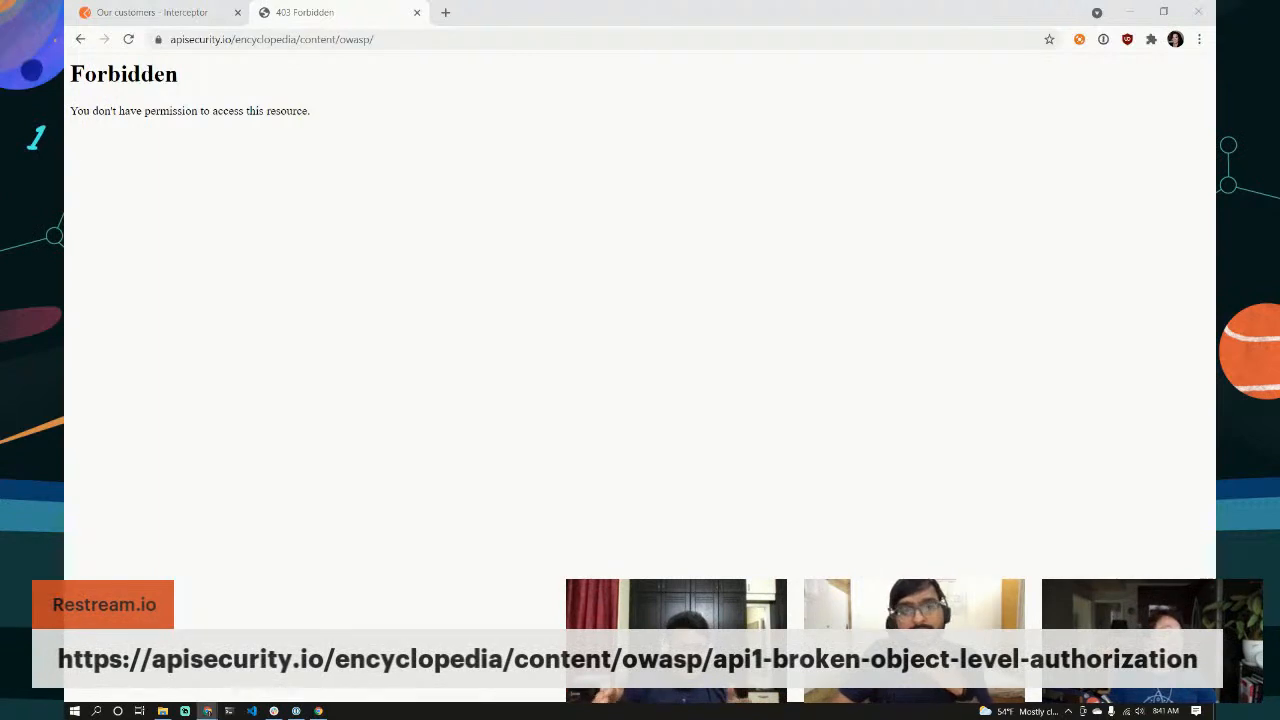
Step: Replace it with the API1:2019 Broken object level authorization article URL
click(369, 41)
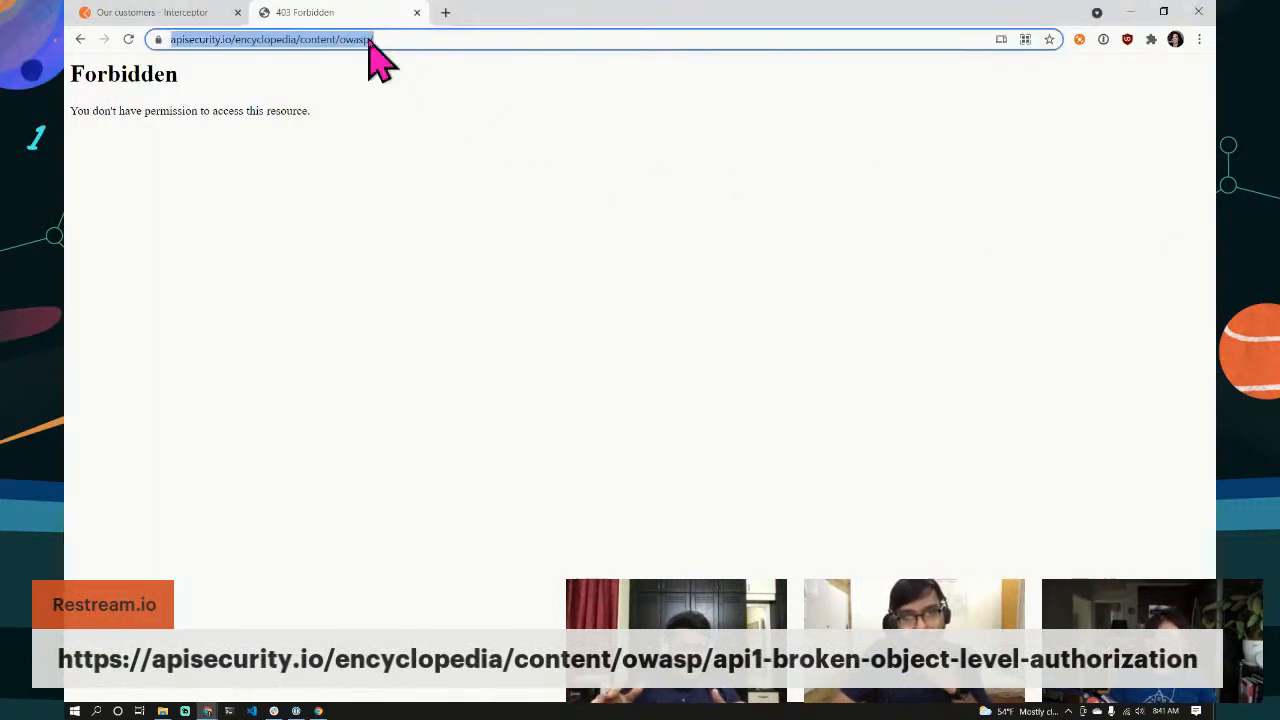
text(https://apisecurity.io/encyclopedia/content/owasp/api1-broken-object-level-authorization)
key(Return)
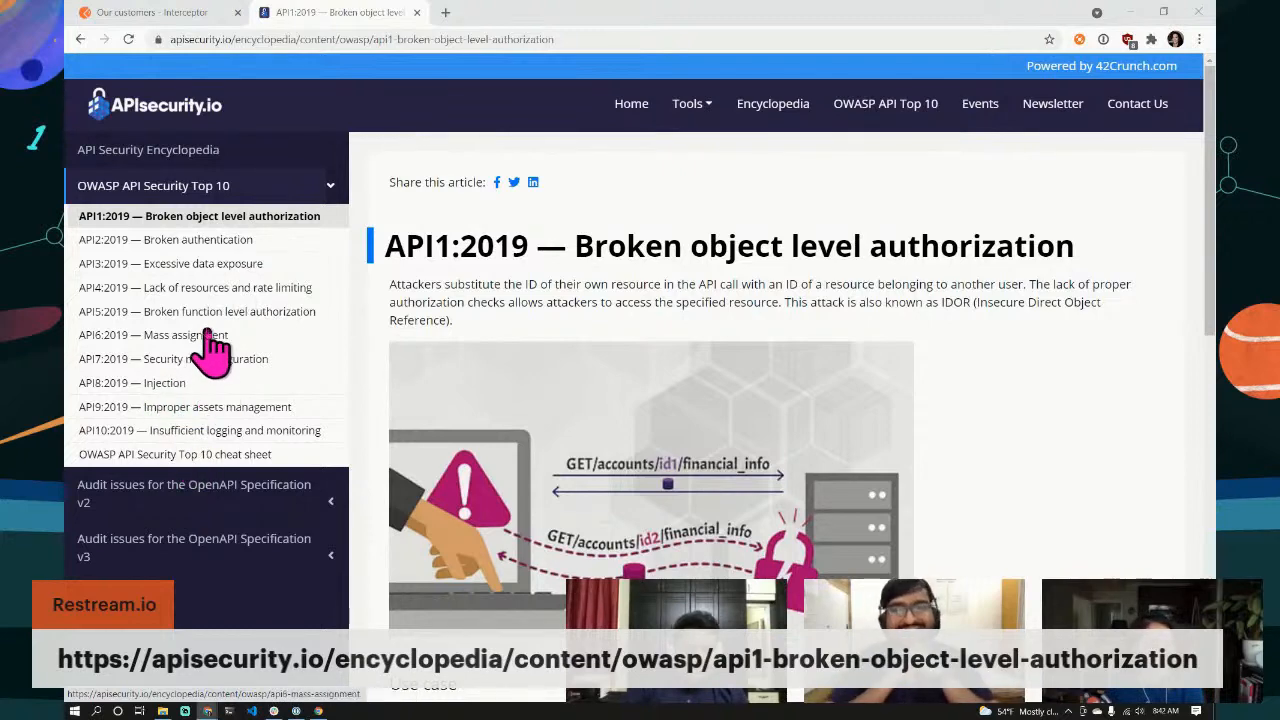
Step: Read the API3:2019 Excessive data exposure article, comparing it with Postman's customer list
click(185, 268)
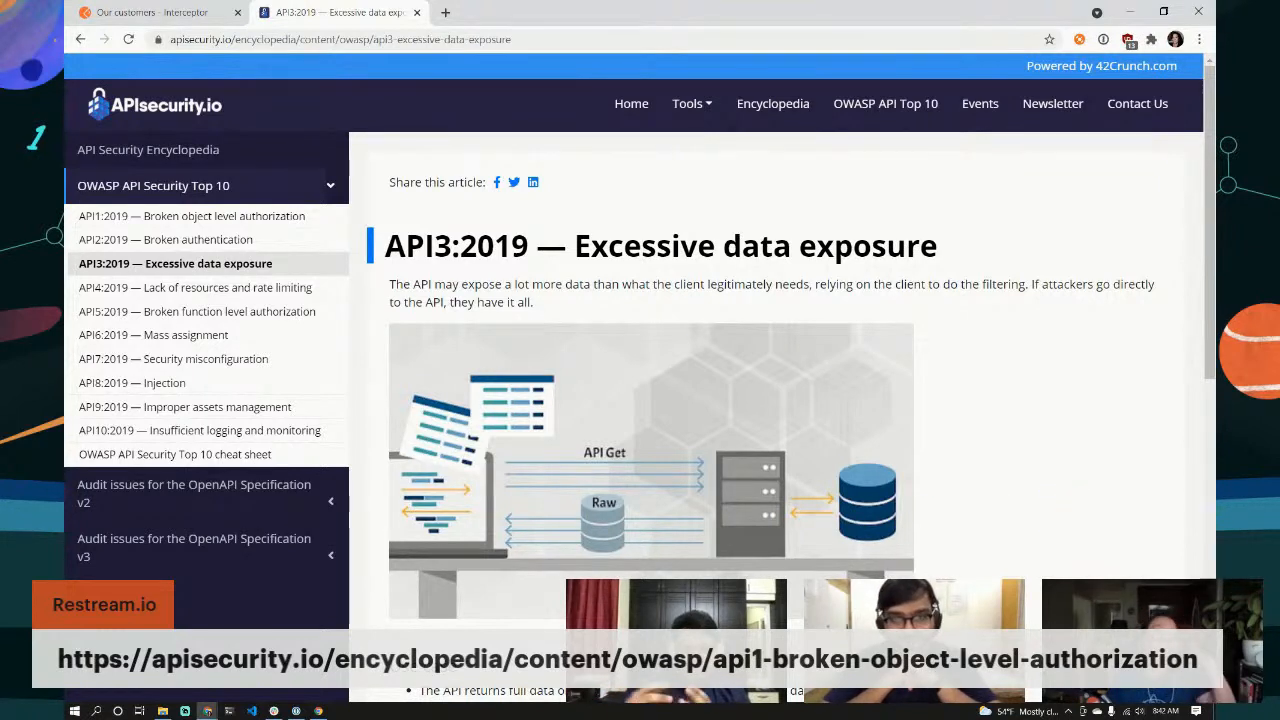
scroll(1086, 523, down, 2)
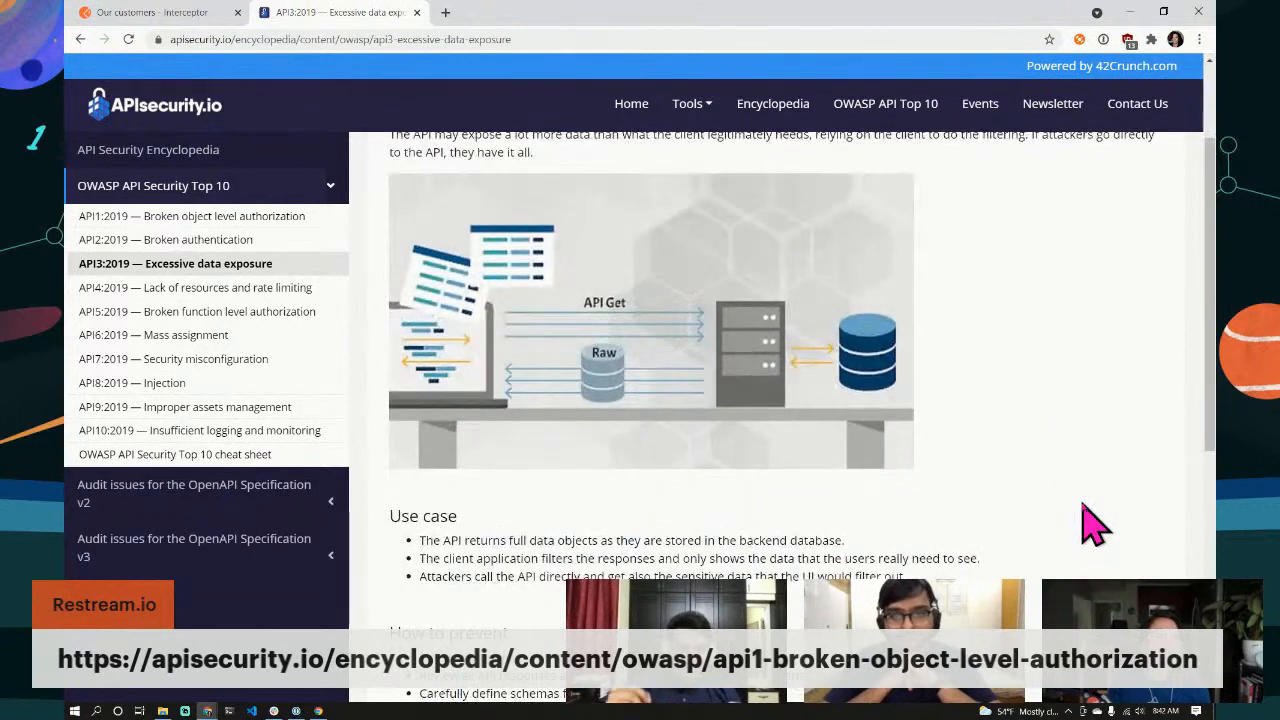
scroll(1090, 523, down, 3)
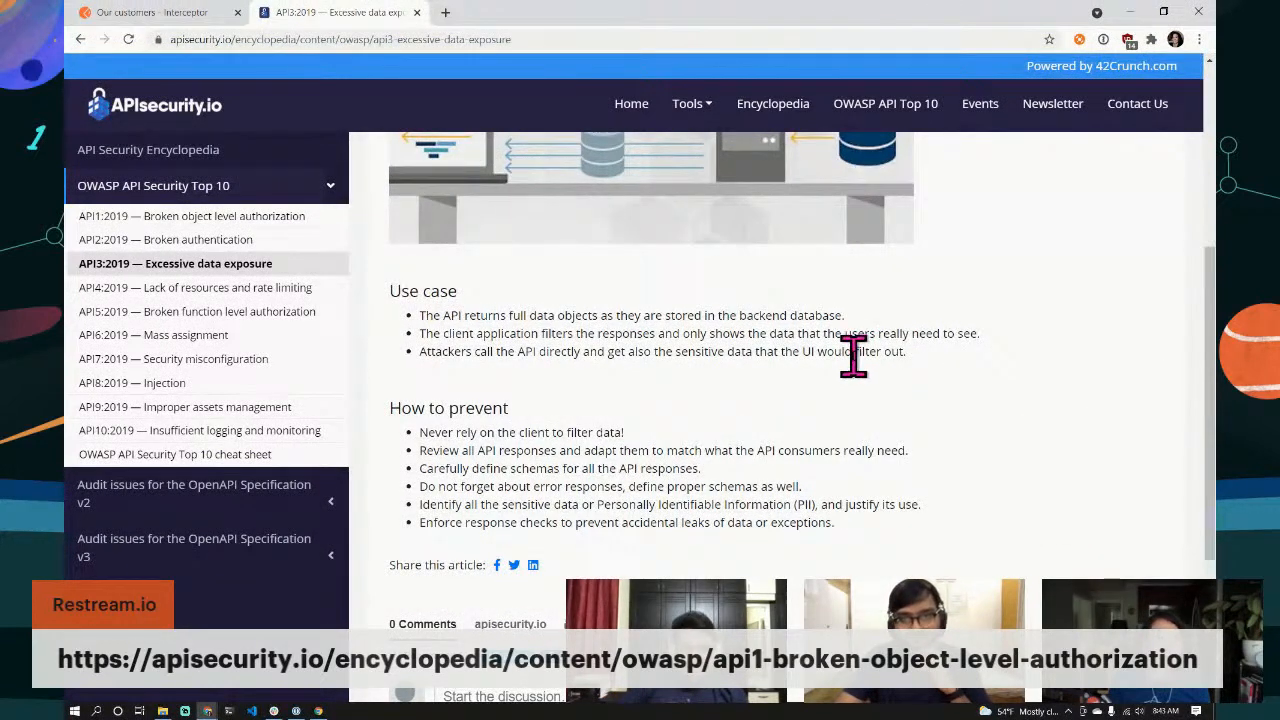
scroll(862, 350, up, 2)
scroll(852, 355, up, 2)
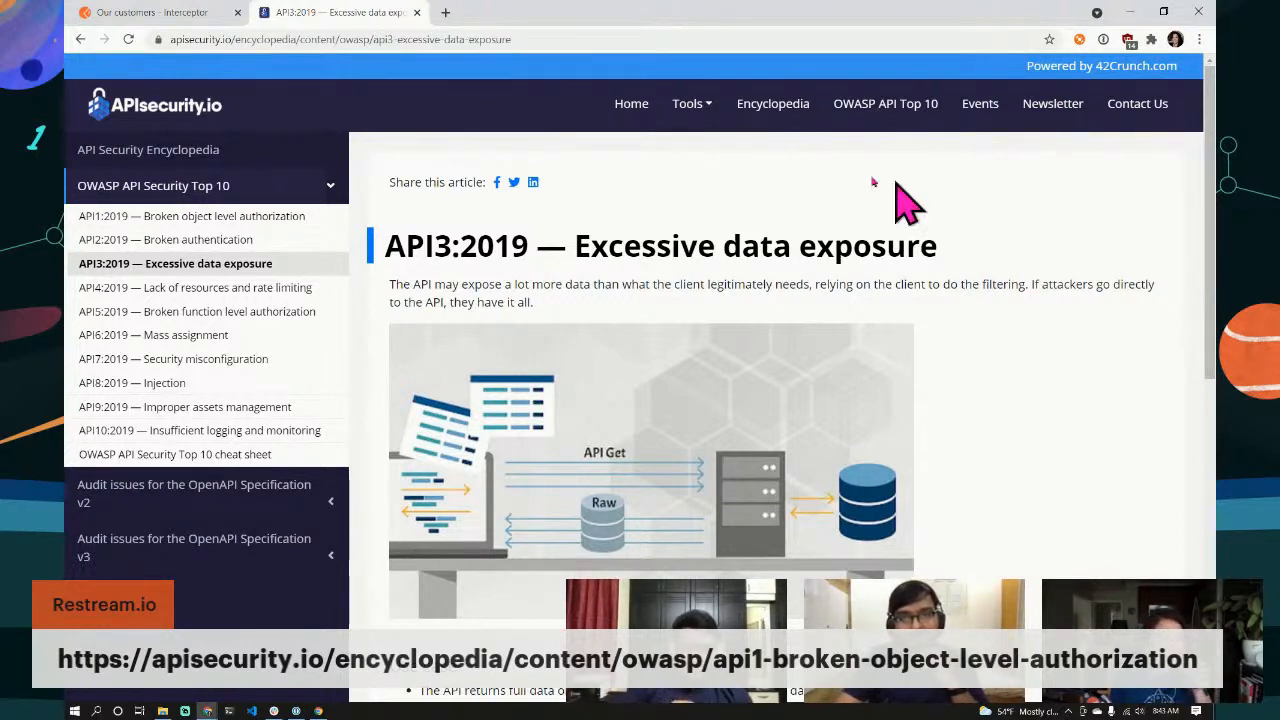
click(190, 22)
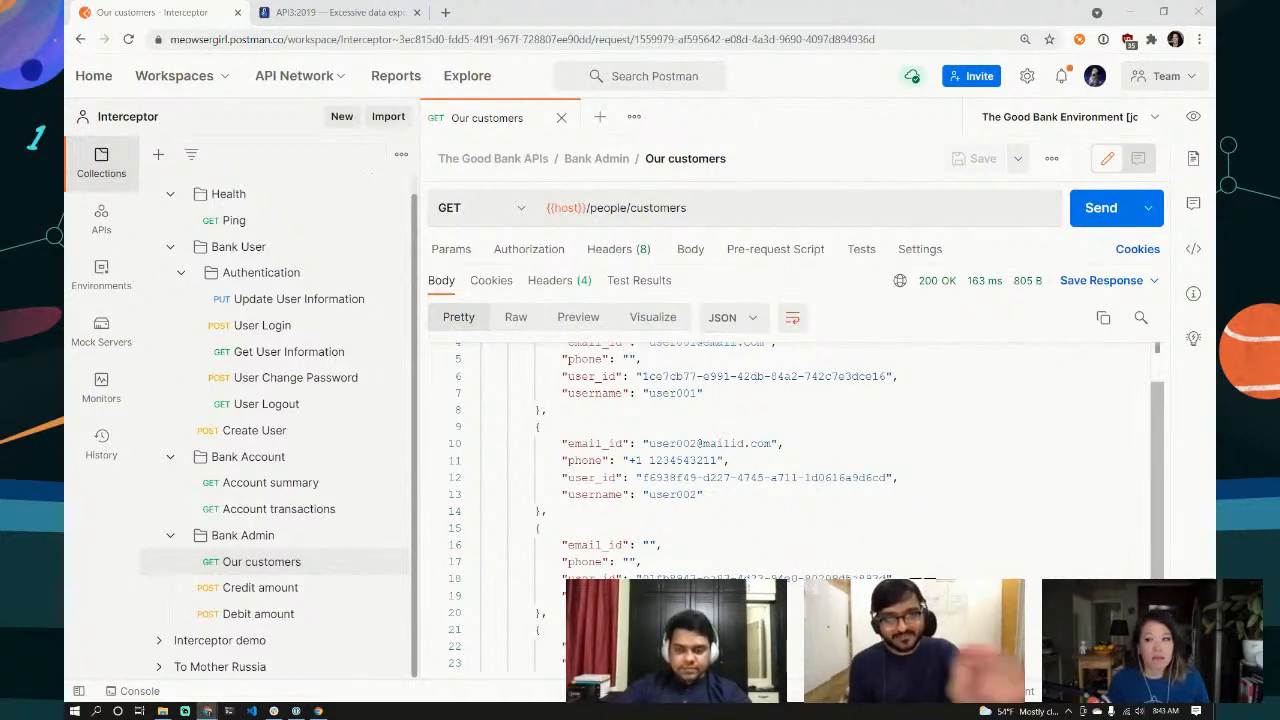
click(334, 14)
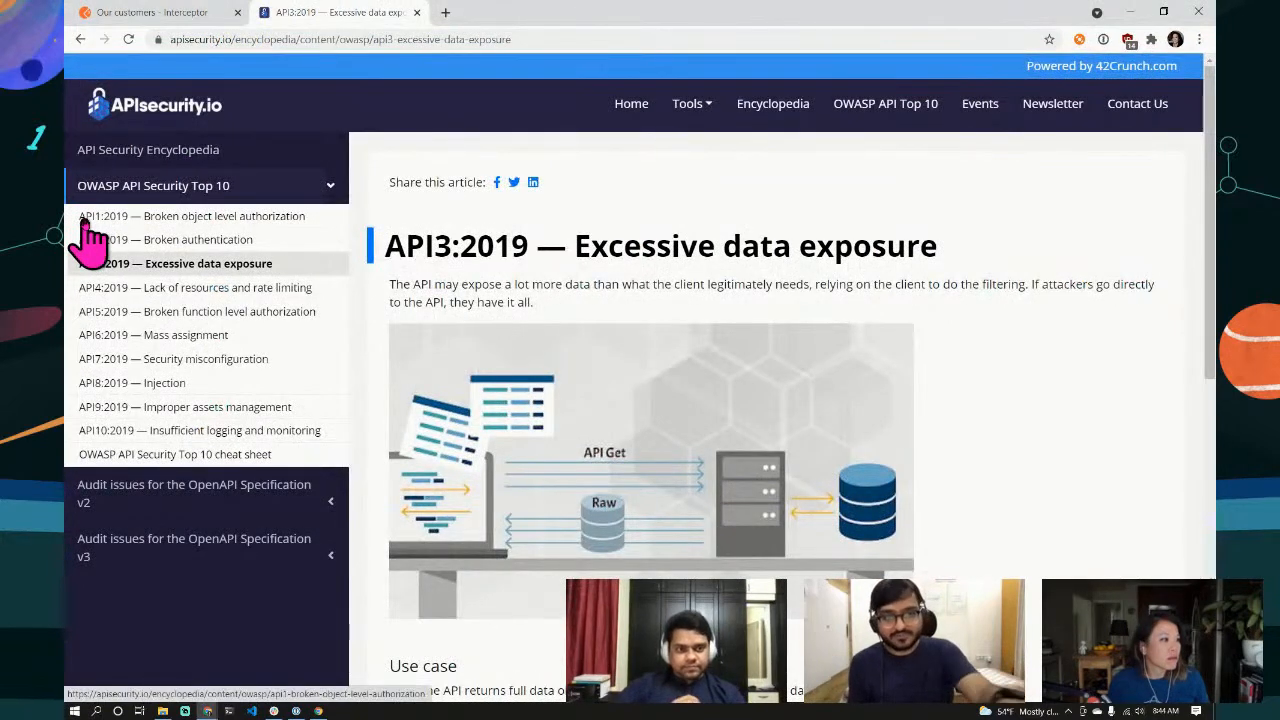
Step: Compare API5:2019 Broken function level authorization with API3, ending on the API5 article
click(220, 313)
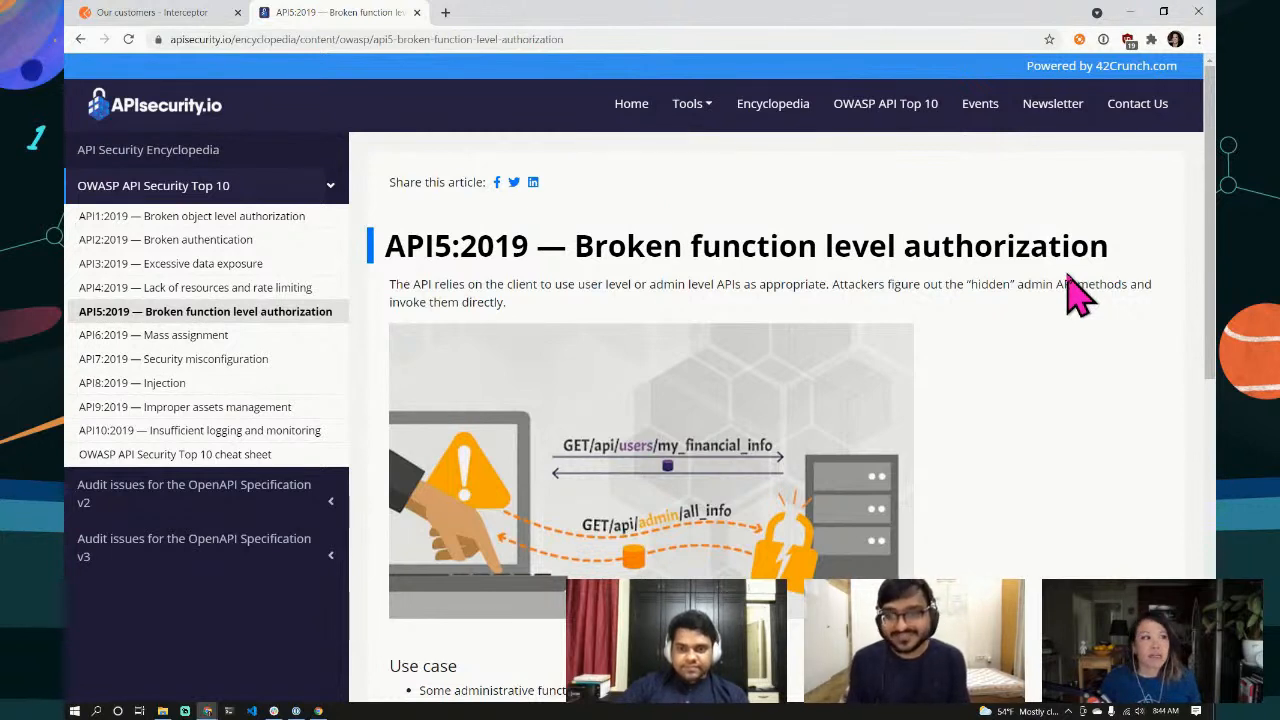
click(200, 266)
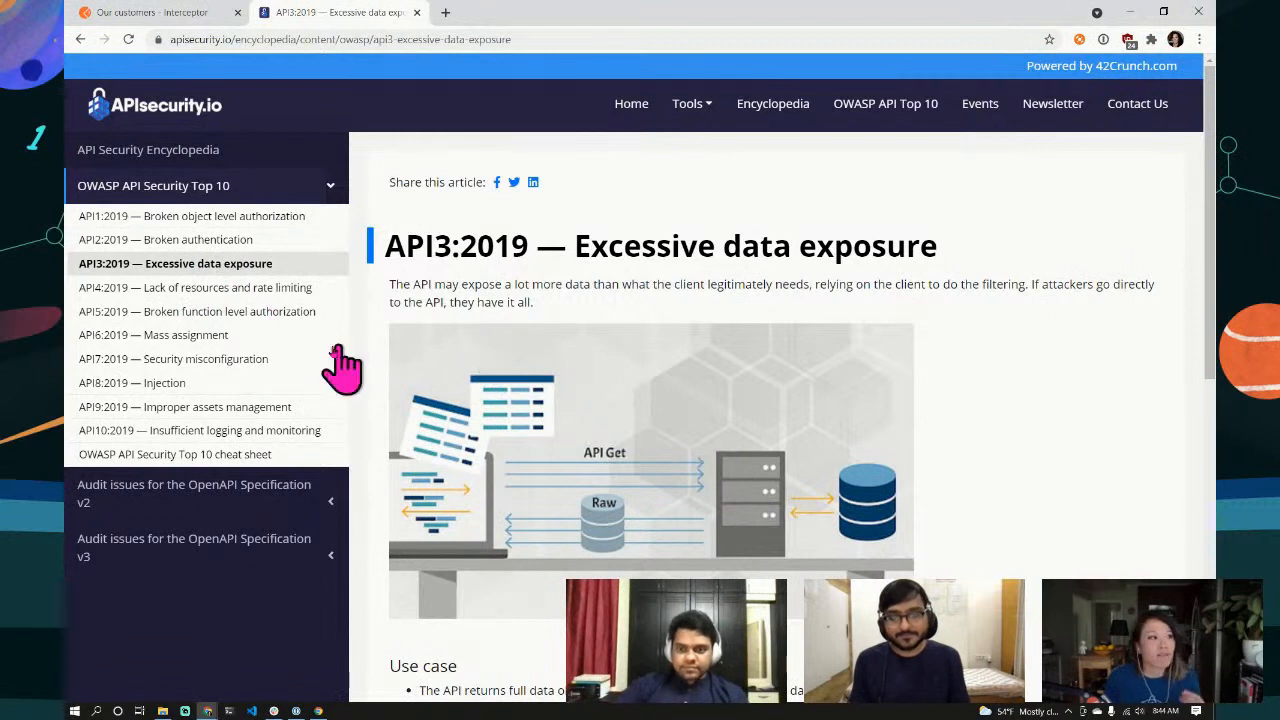
click(186, 312)
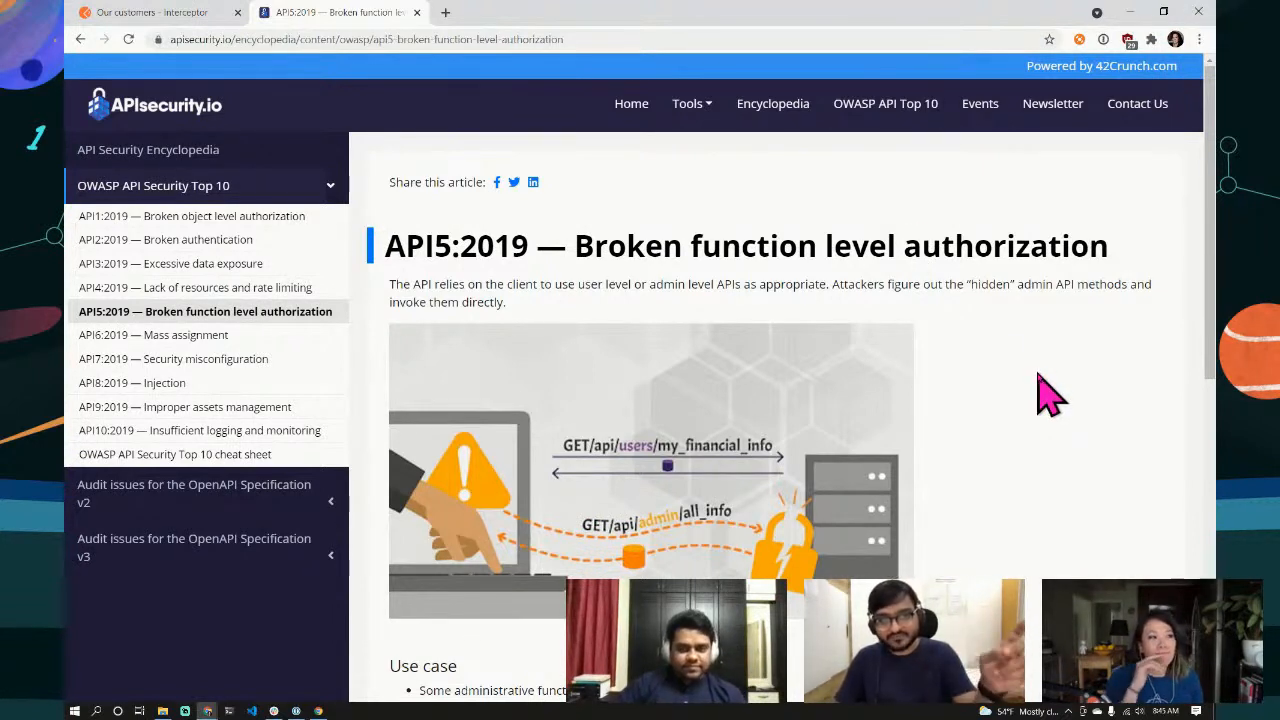
Step: View the API2:2019 Broken authentication article, then return to Postman's Our customers tab
click(205, 243)
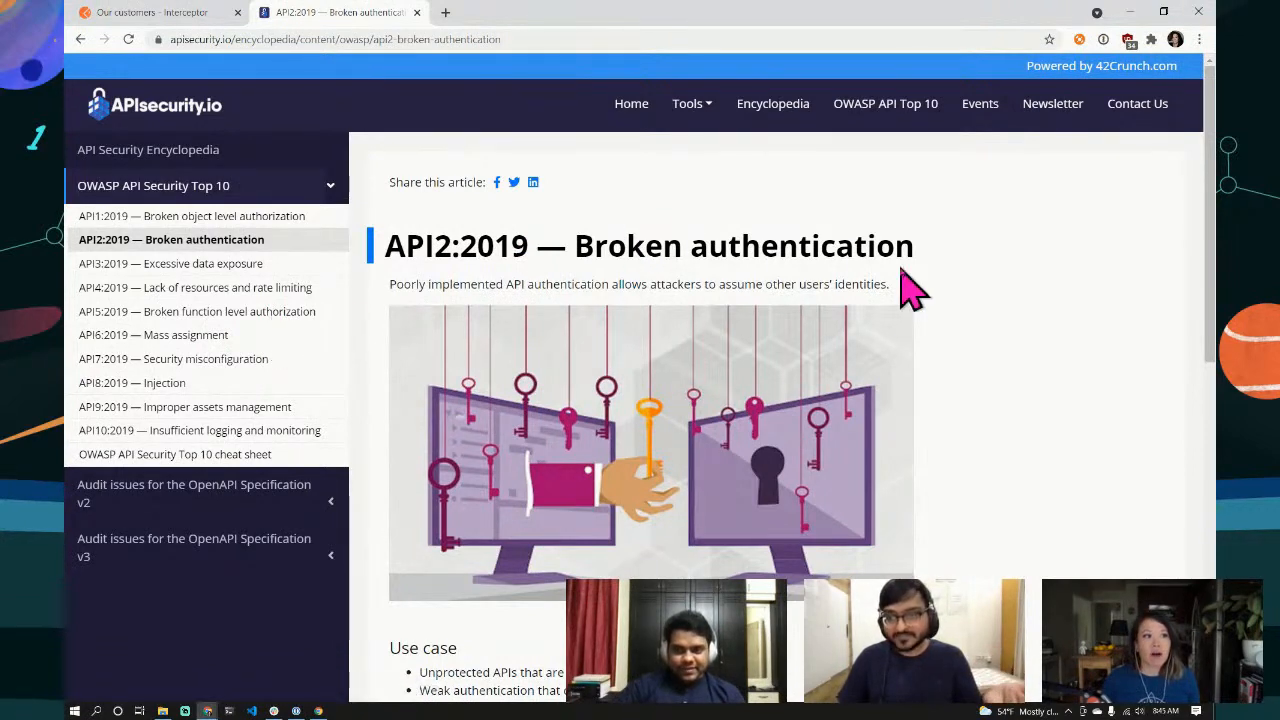
click(180, 14)
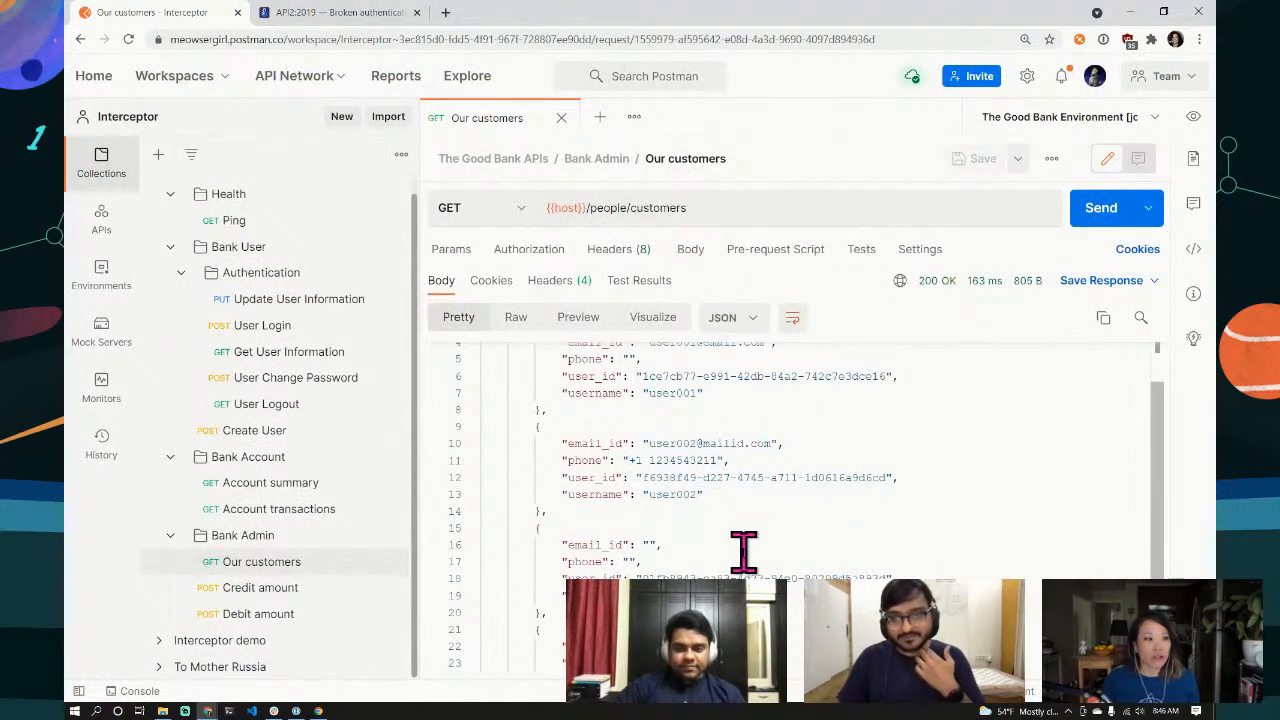
Step: Select a username on line 19 of the customers JSON, then open the User Login request
scroll(614, 552, up, 2)
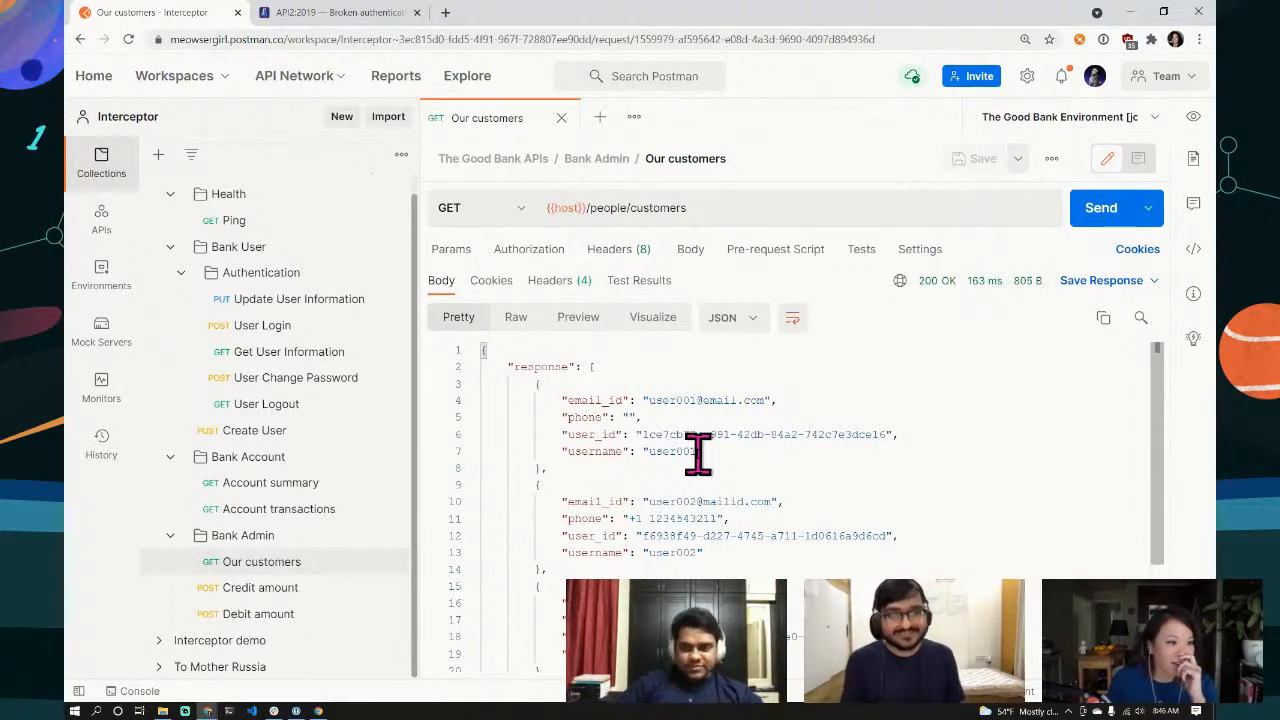
scroll(651, 537, down, 3)
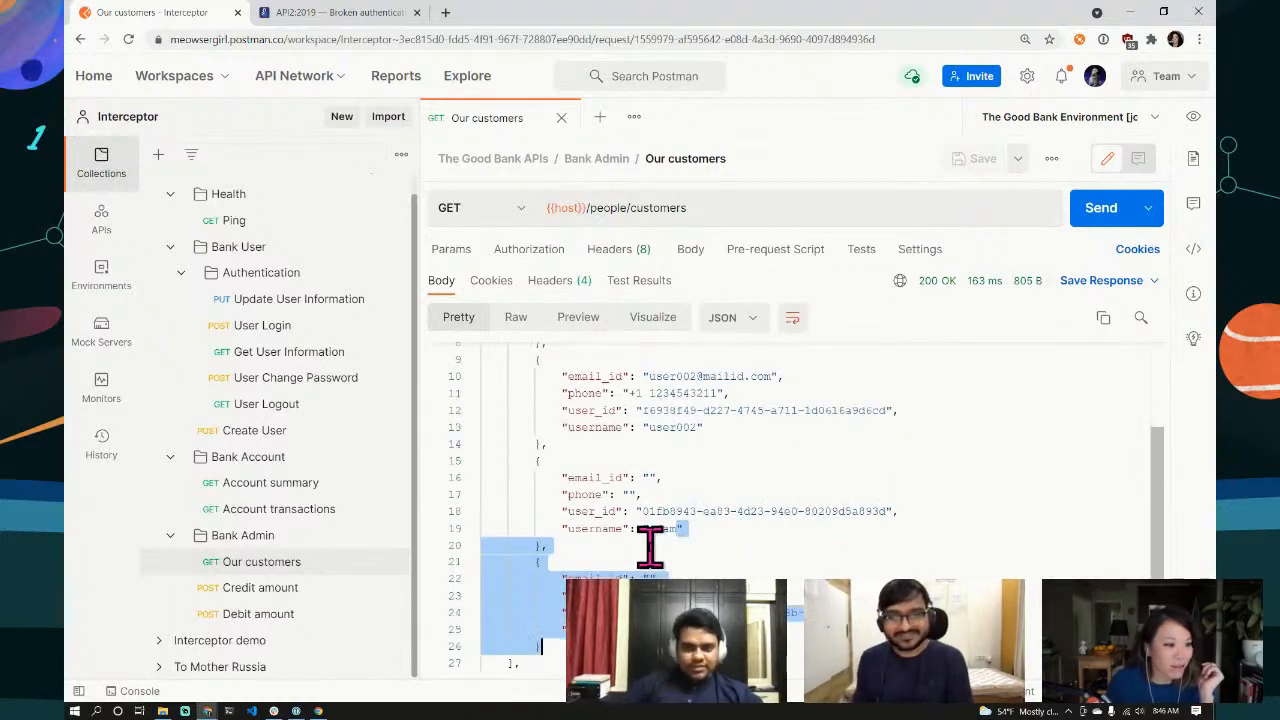
click(657, 526)
double_click(660, 528)
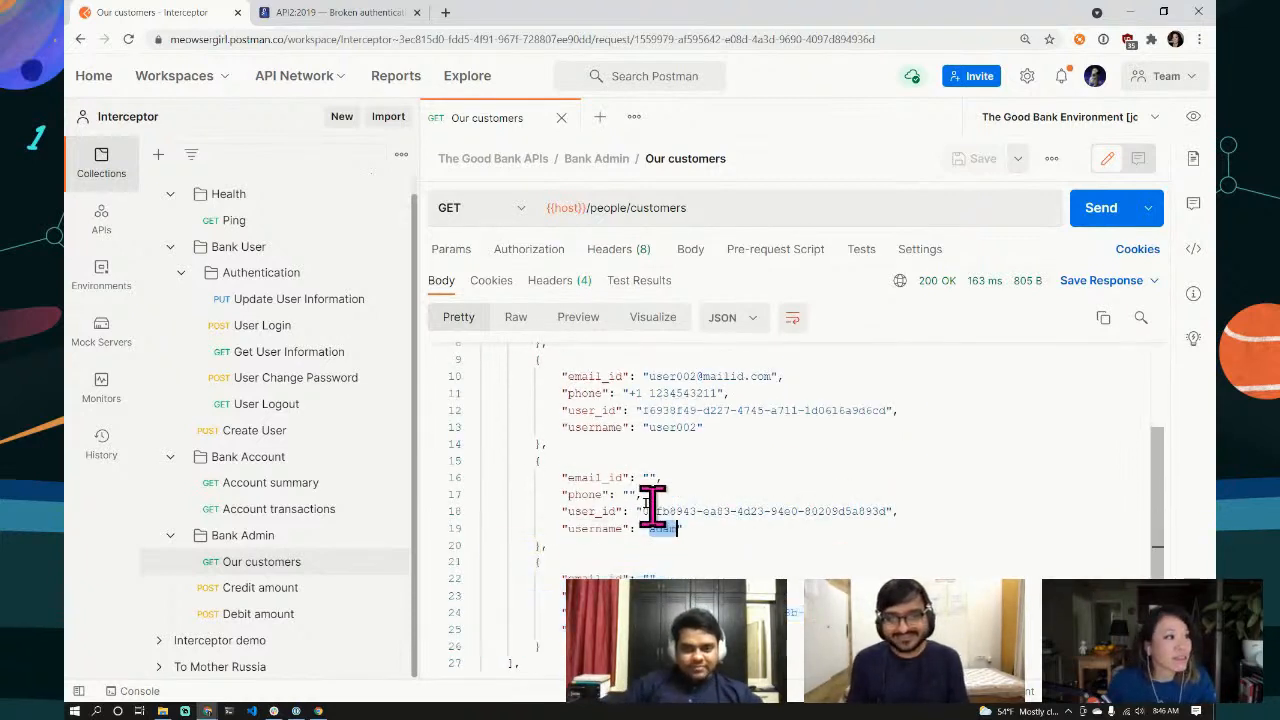
click(264, 326)
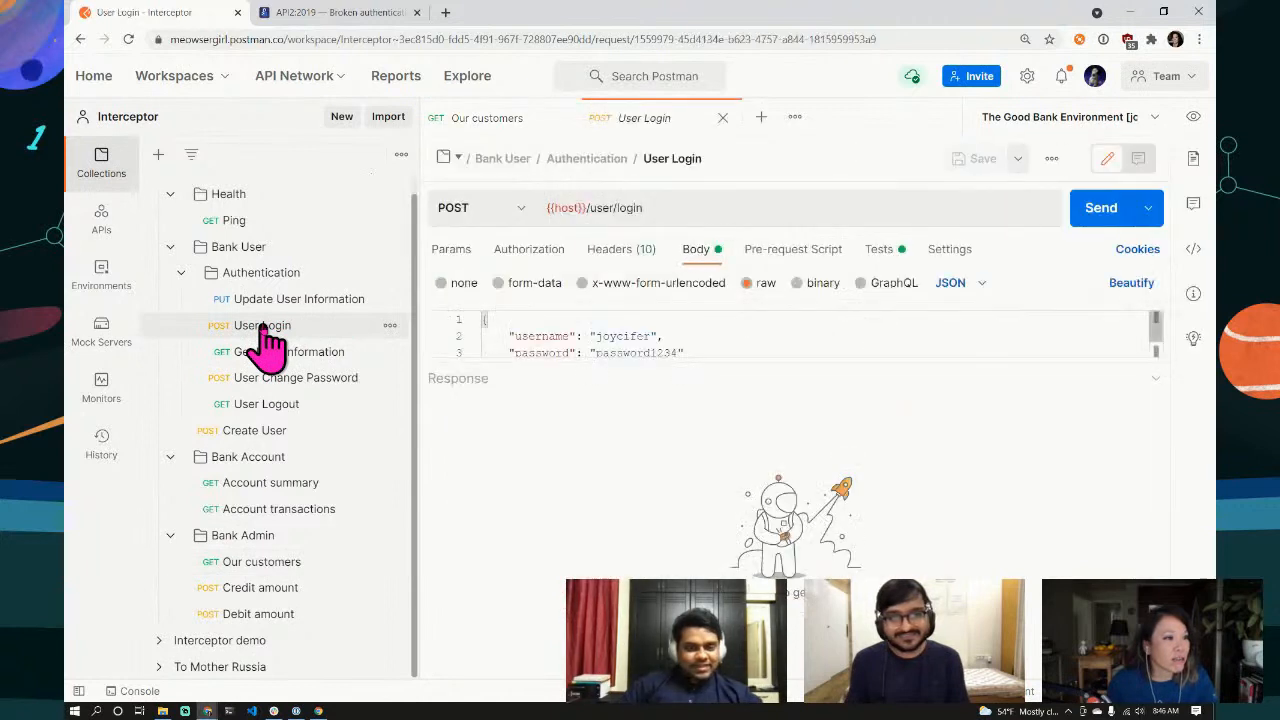
Step: Send User Login with another customer's username and a guessed password, getting 403 Authentication Failed
drag(732, 363, 714, 462)
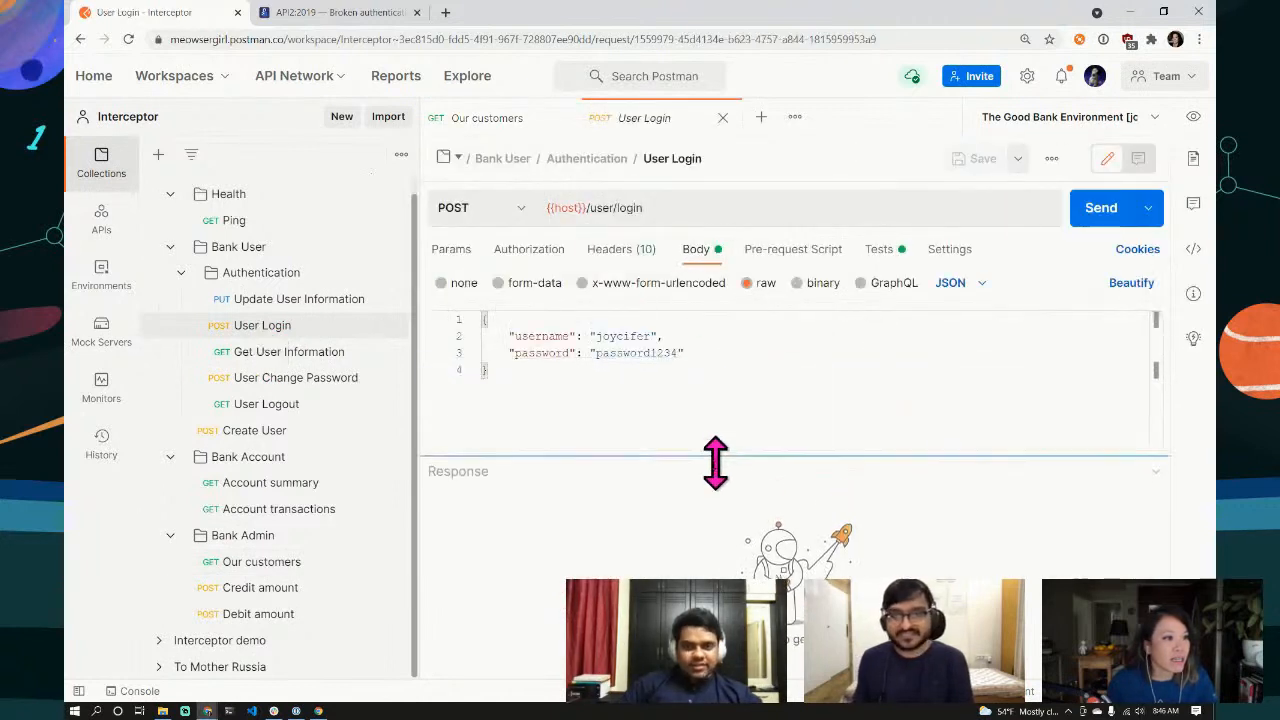
double_click(609, 336)
text(adam)
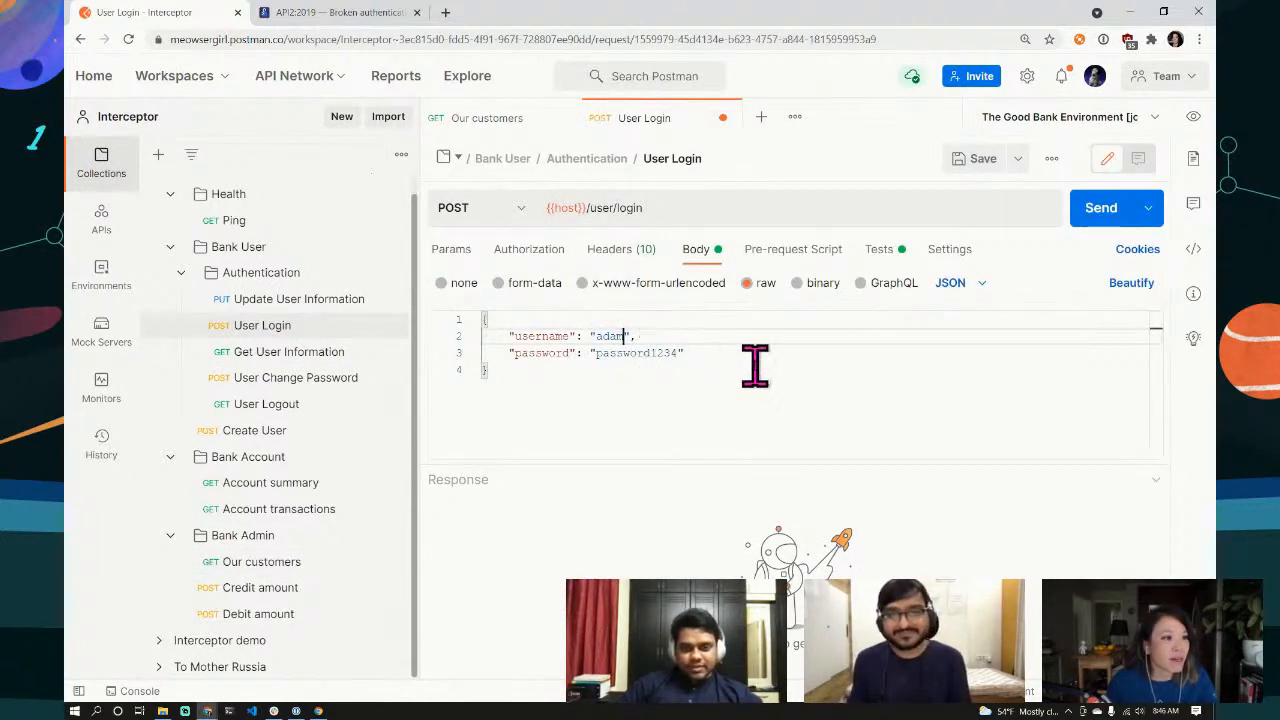
click(752, 368)
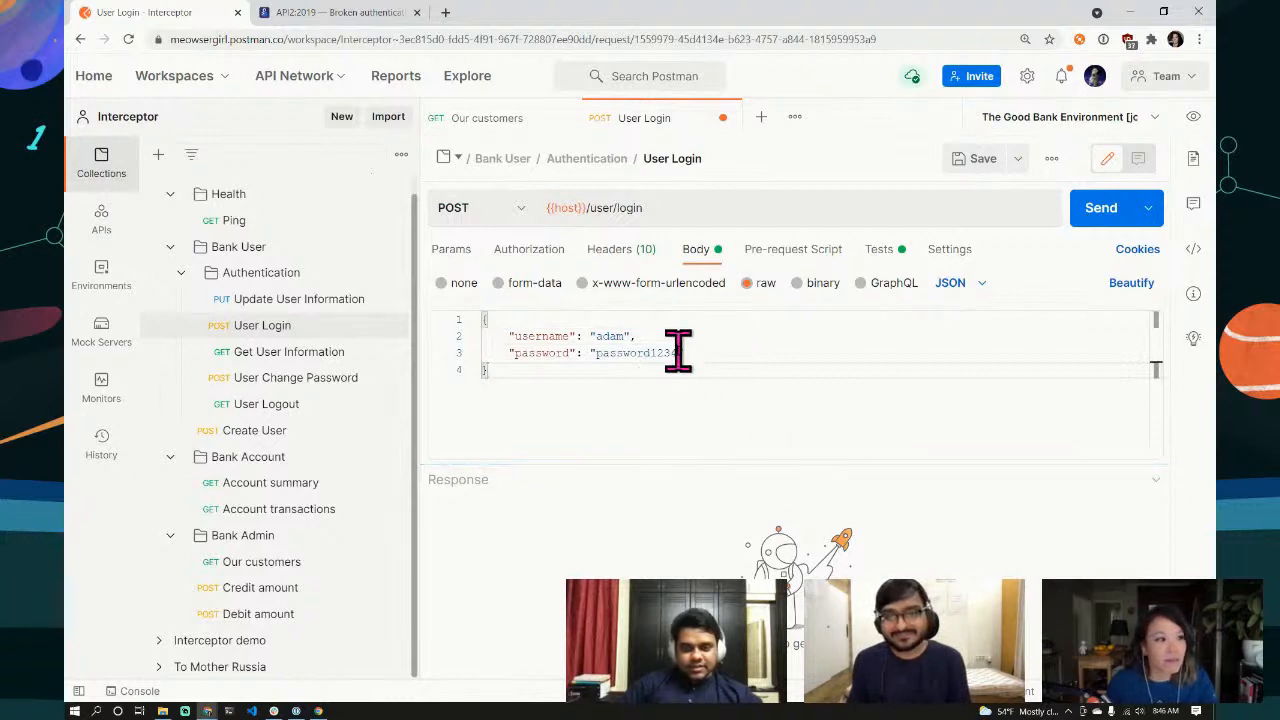
drag(678, 352, 598, 352)
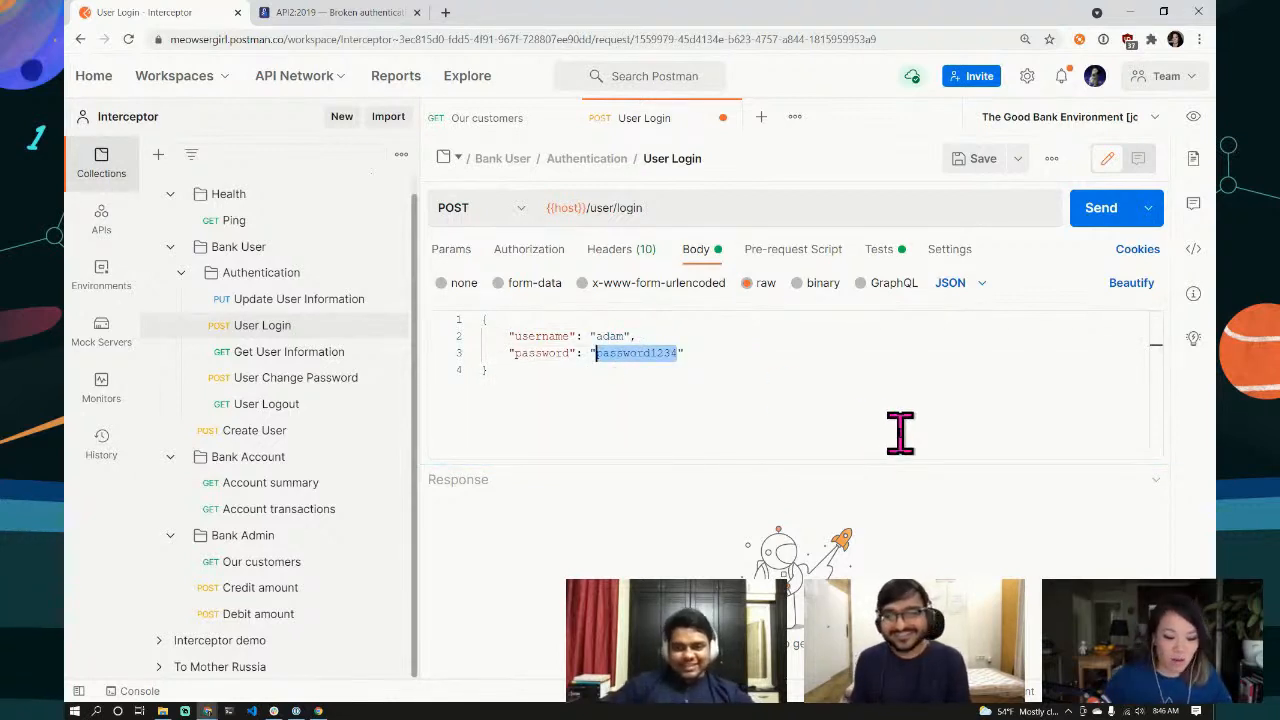
text(password)
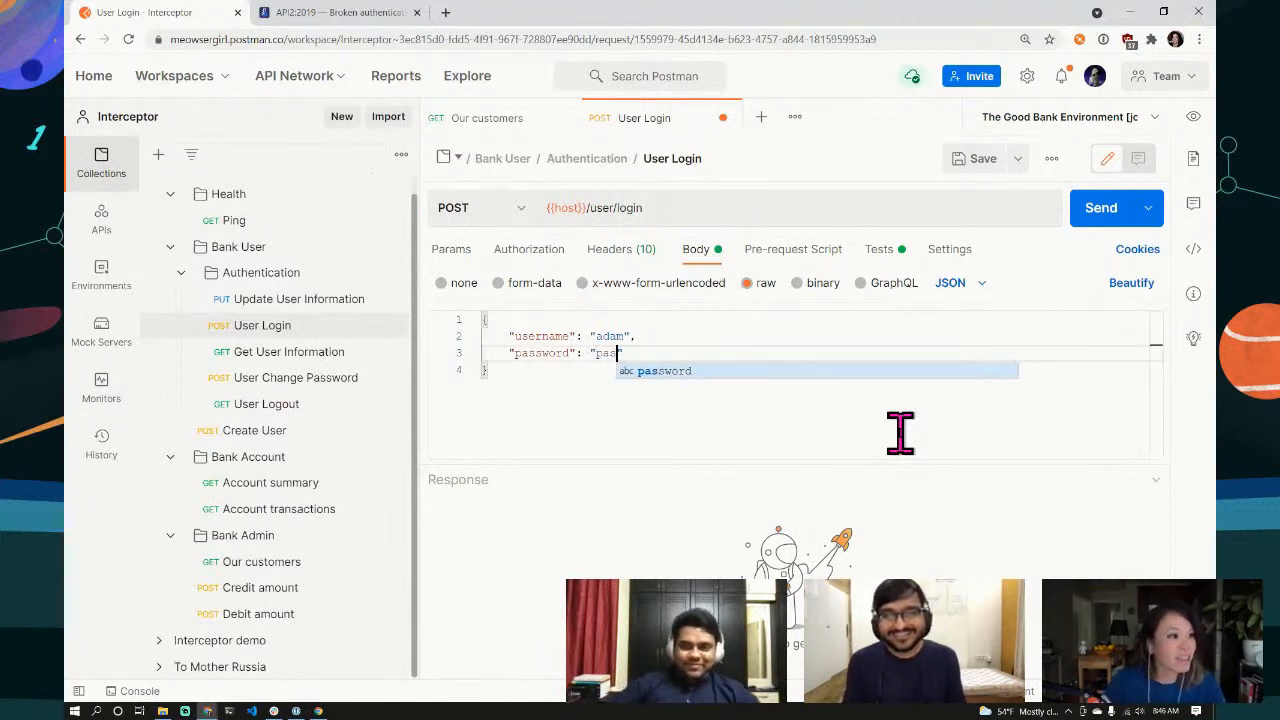
click(900, 433)
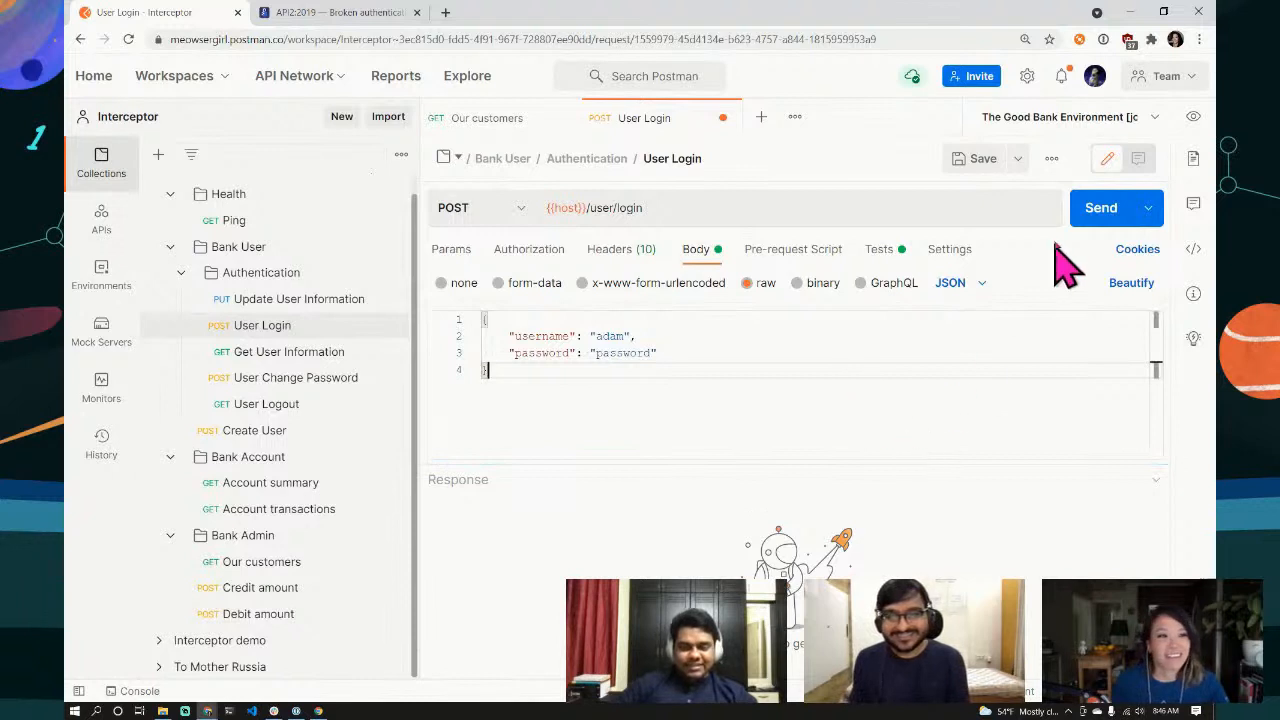
click(1094, 212)
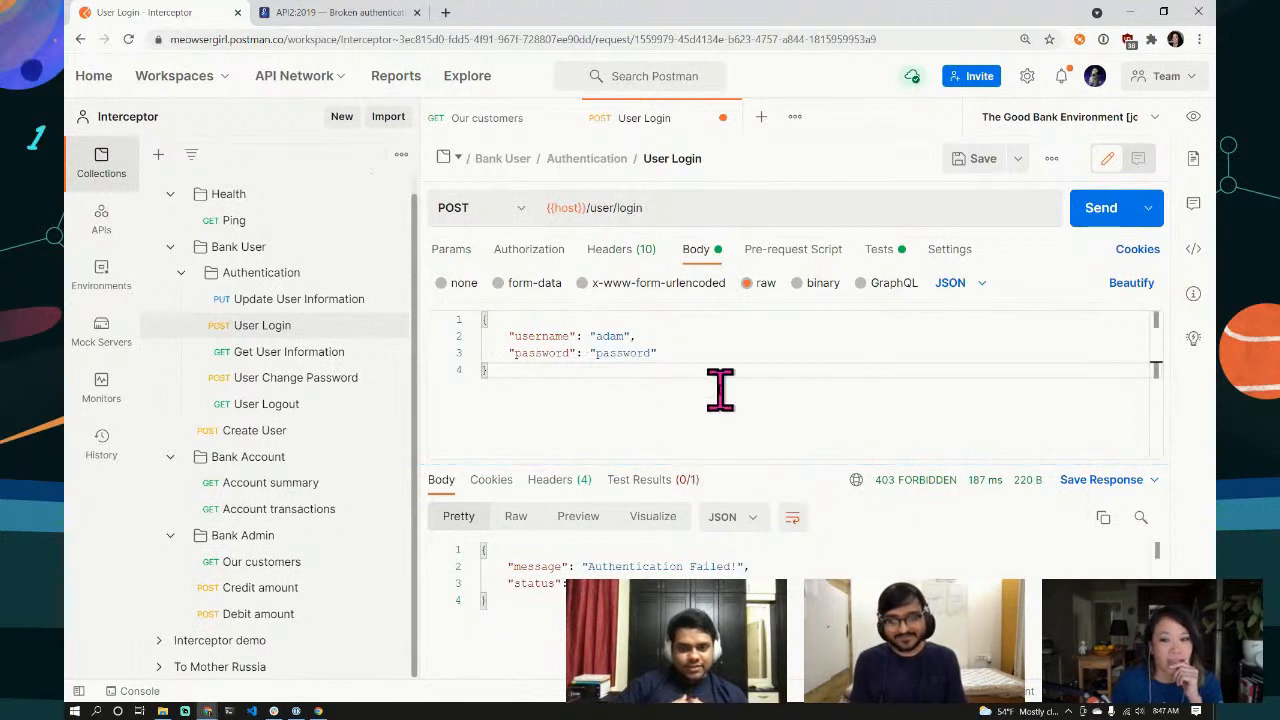
double_click(624, 352)
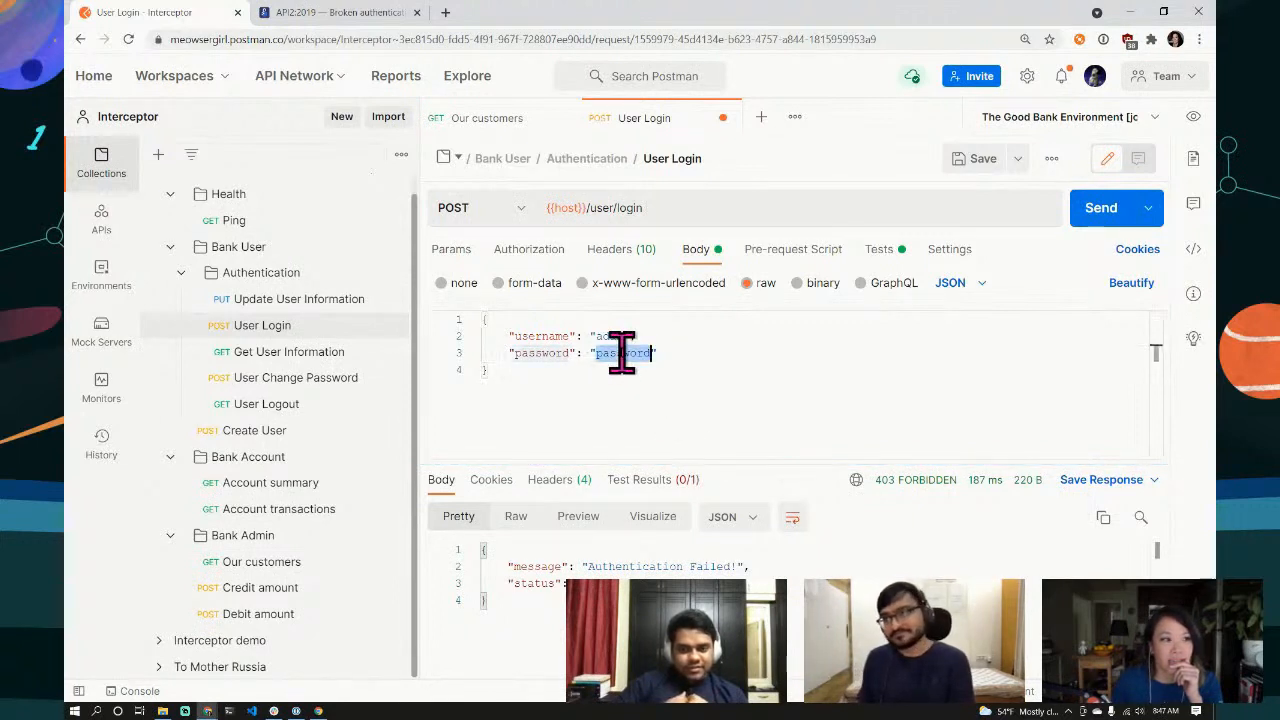
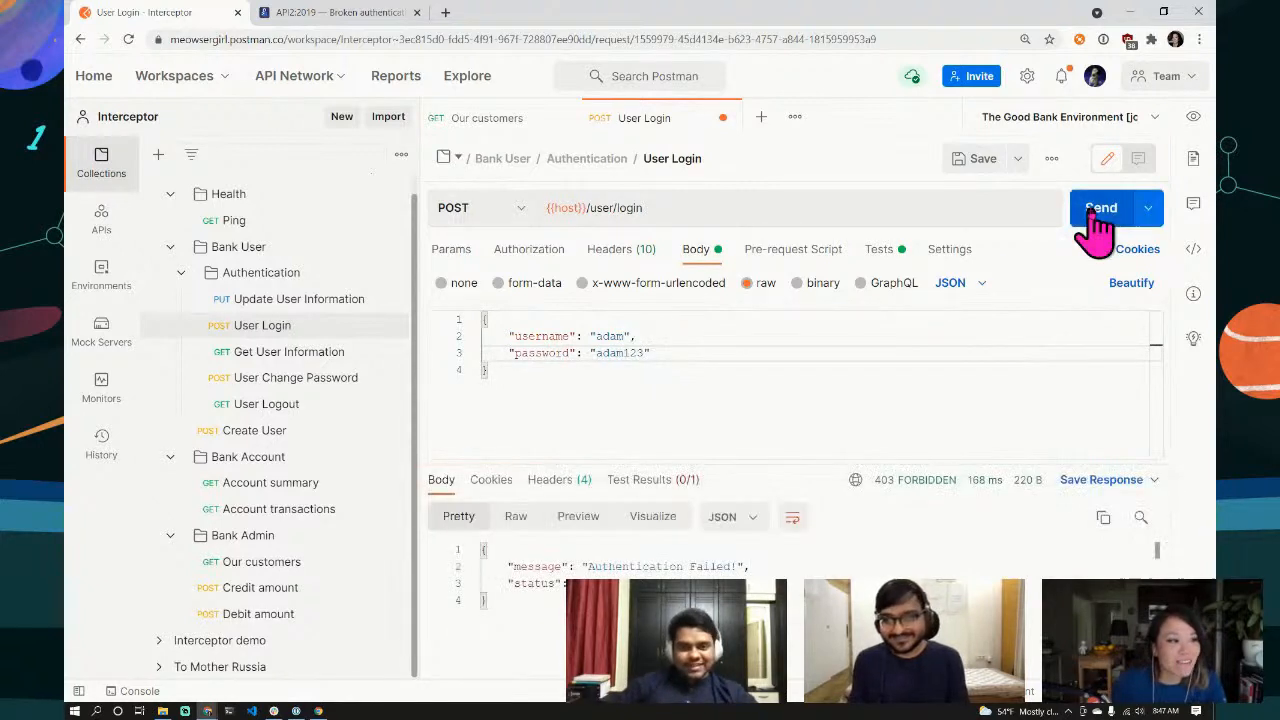
Step: Select the password value in the User Login JSON body to try a different password
double_click(620, 352)
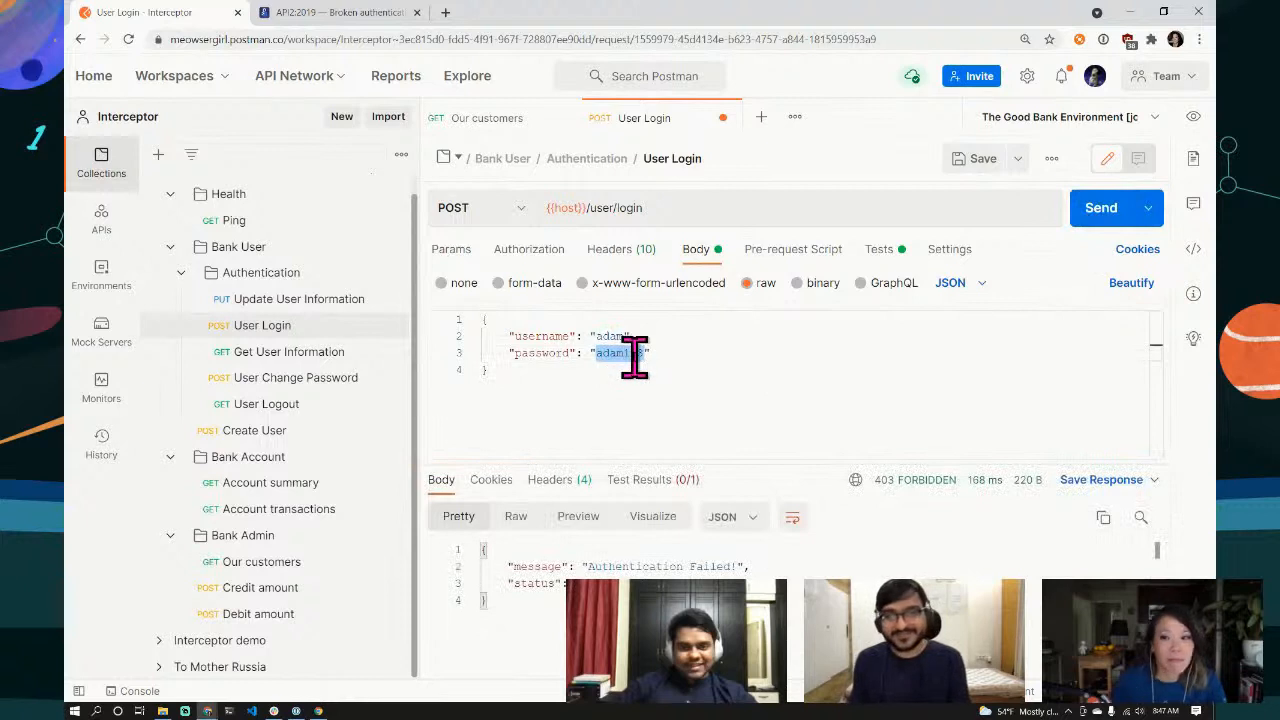
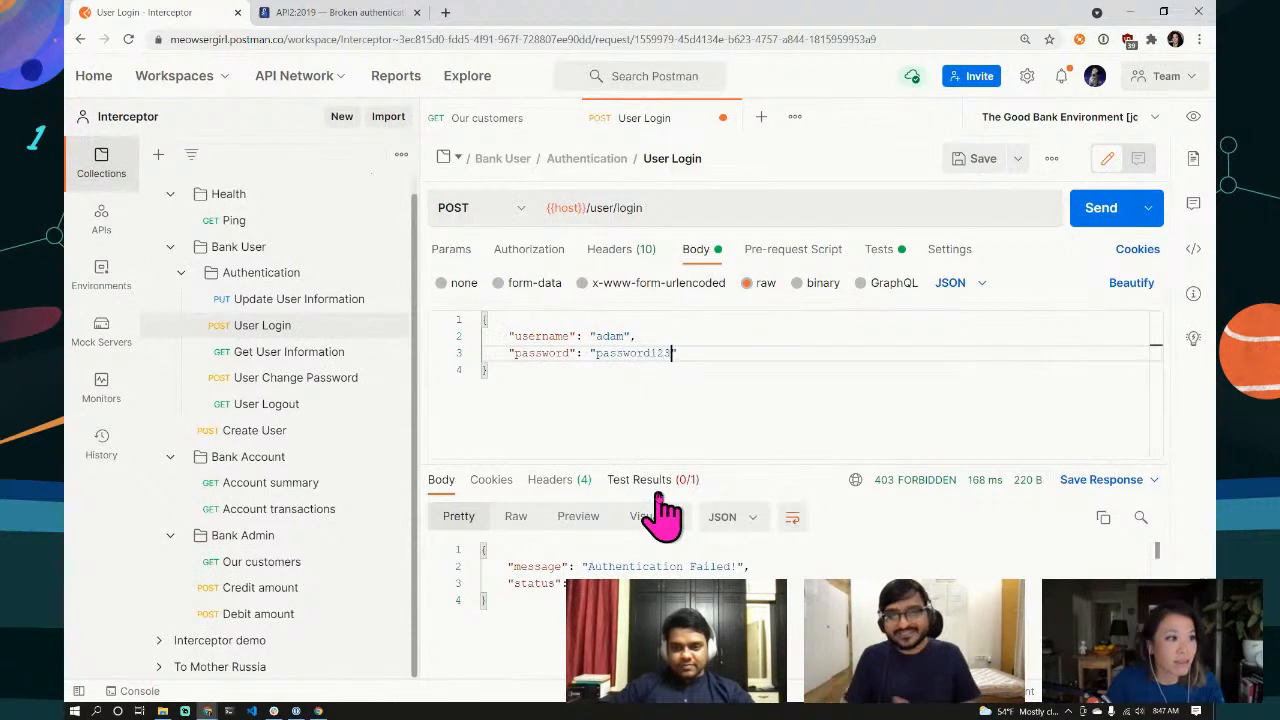
Step: Keep the edited password value on one line in the User Login JSON body and resend the login request
key(Return)
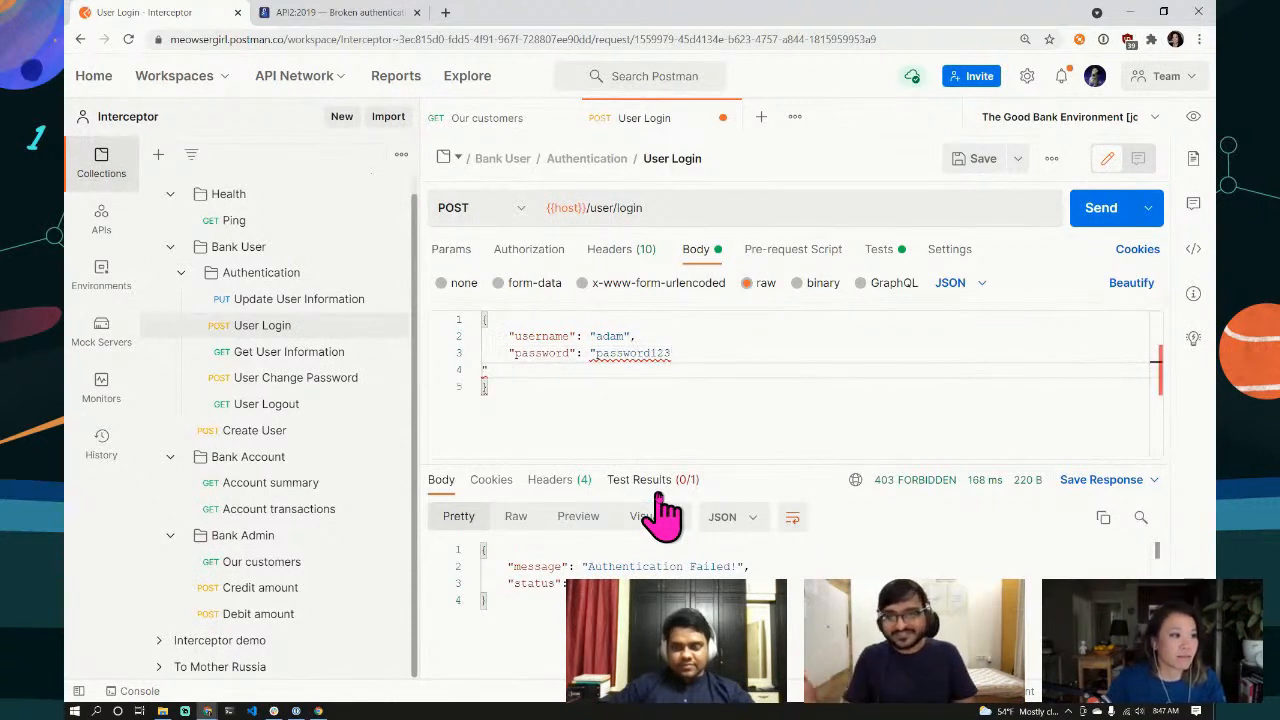
key(BackSpace)
click(1112, 215)
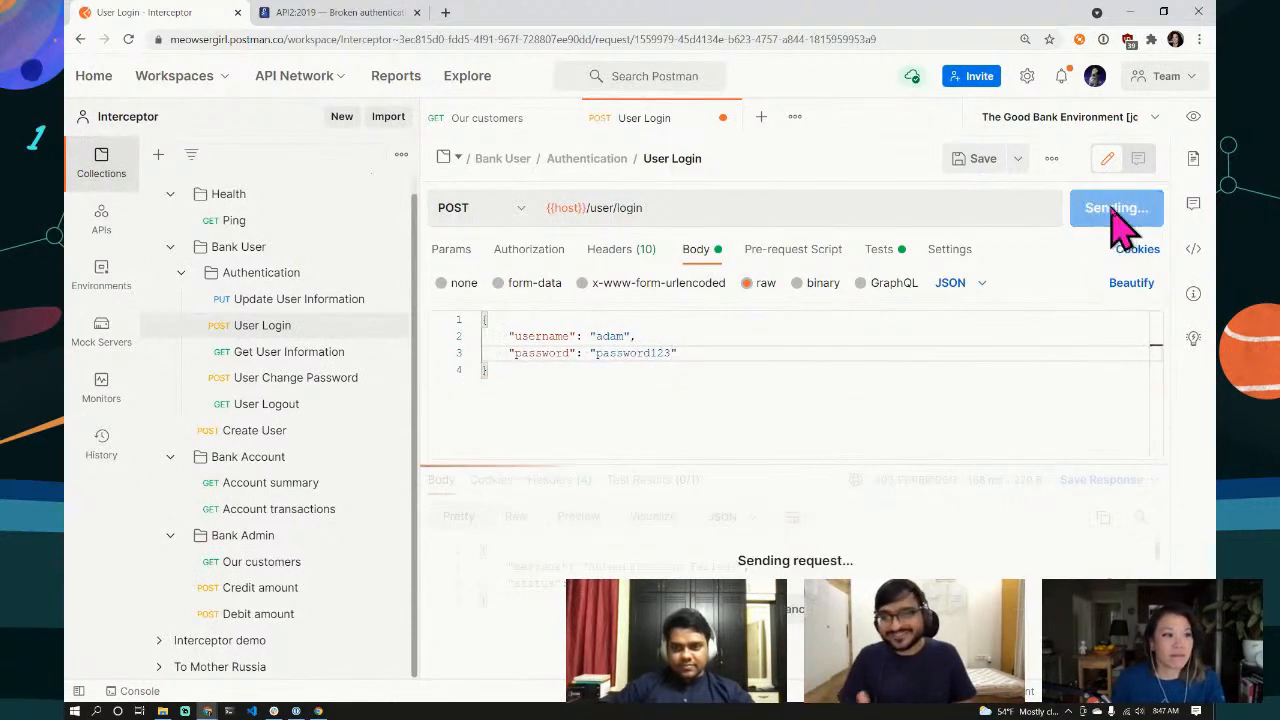
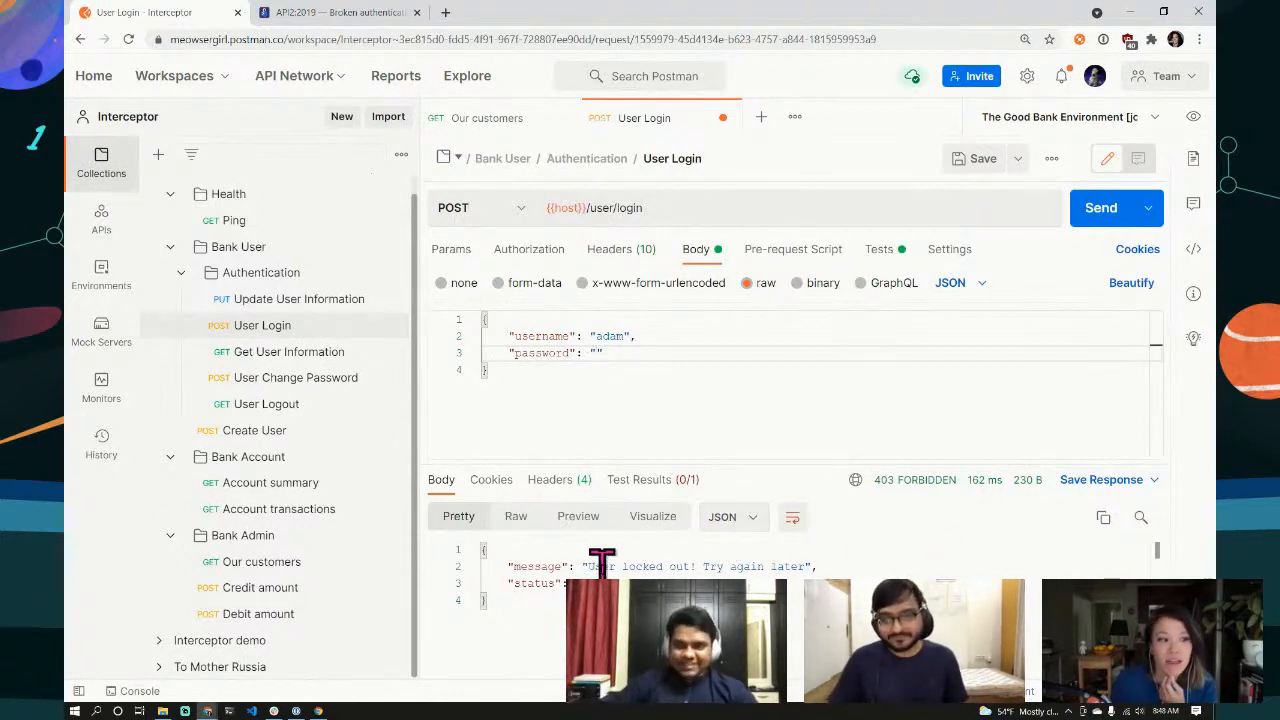
Step: Highlight the 'User locked out! Try again later' text in the User Login response body
drag(588, 566, 827, 562)
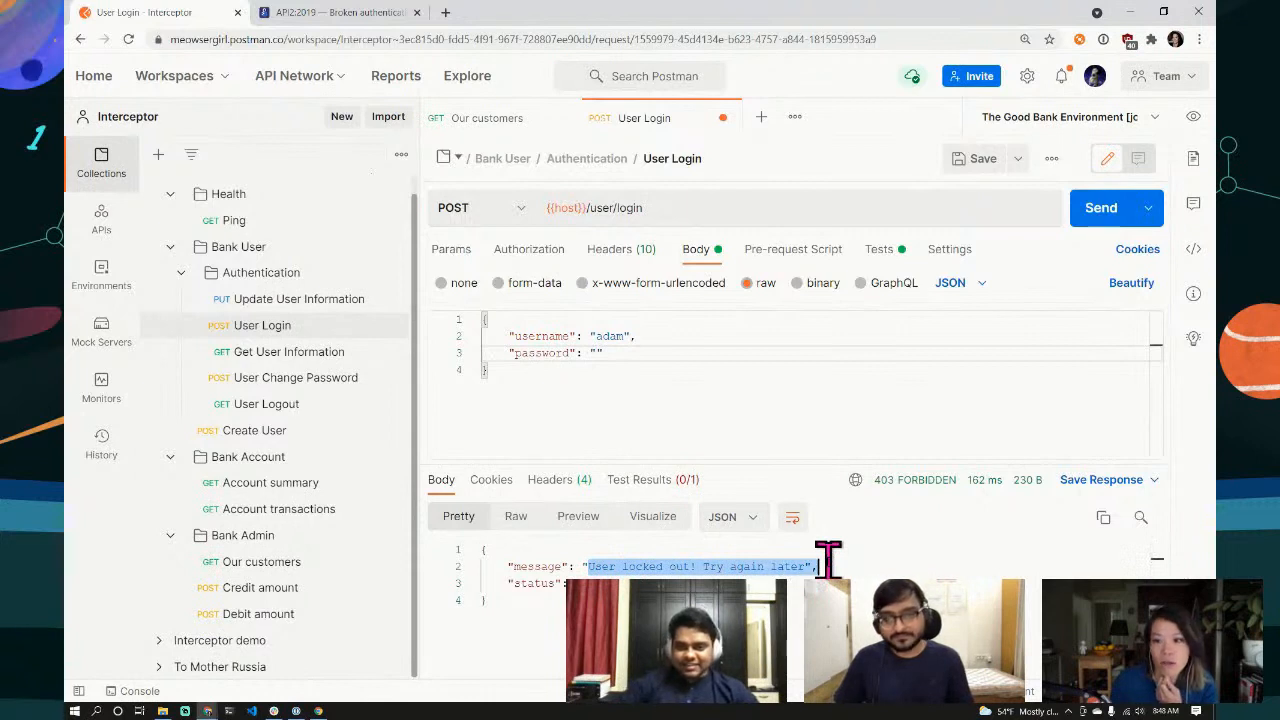
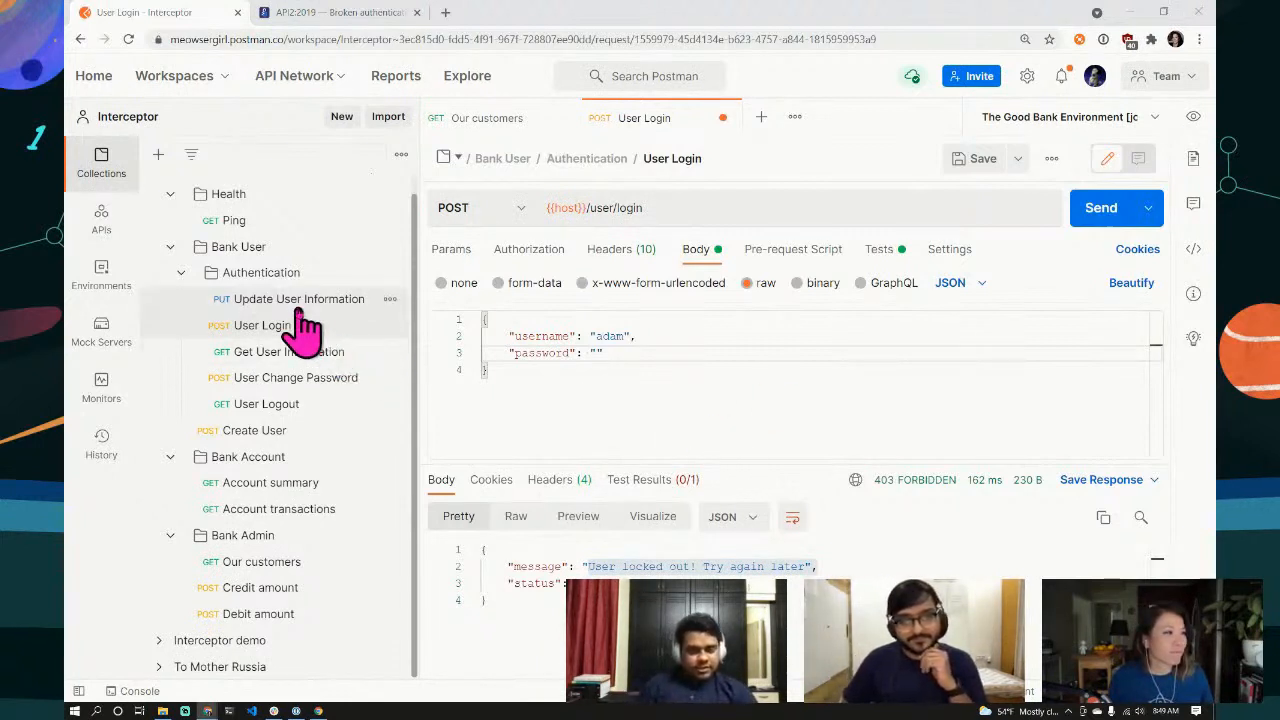
Step: Open the Update User Information PUT request and view its JSON body with email_id and phone fields
click(300, 305)
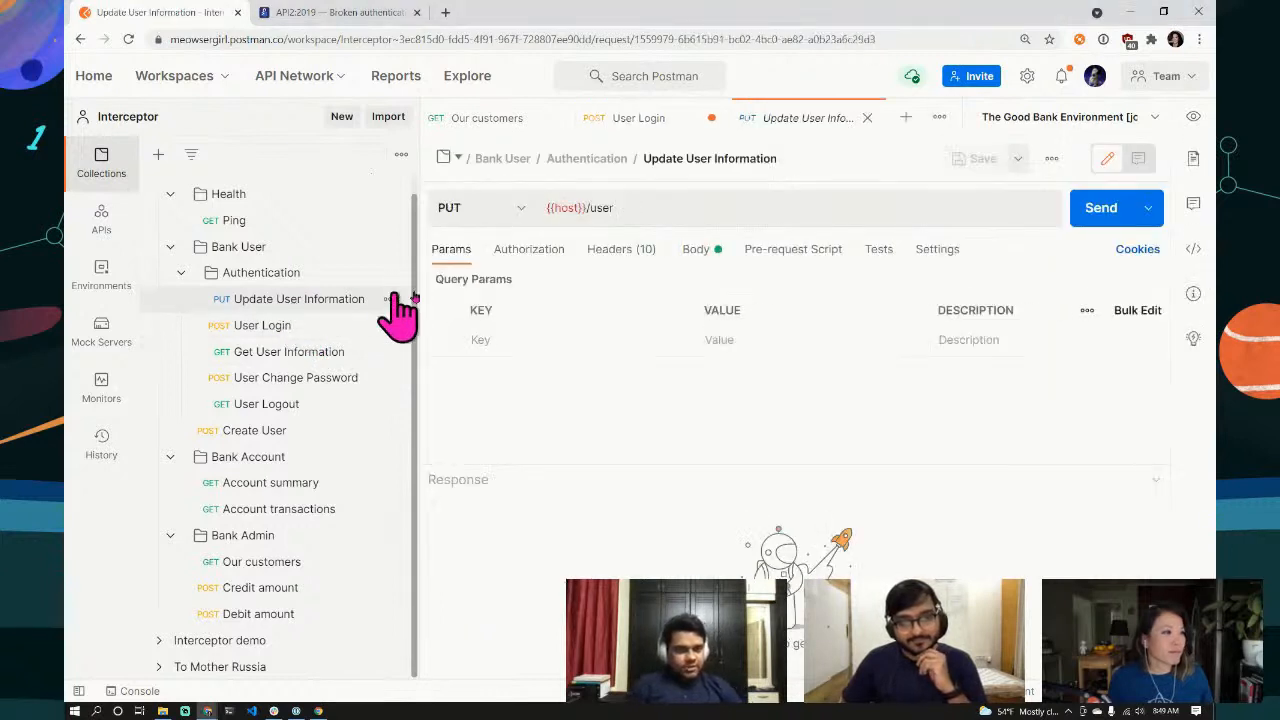
click(696, 255)
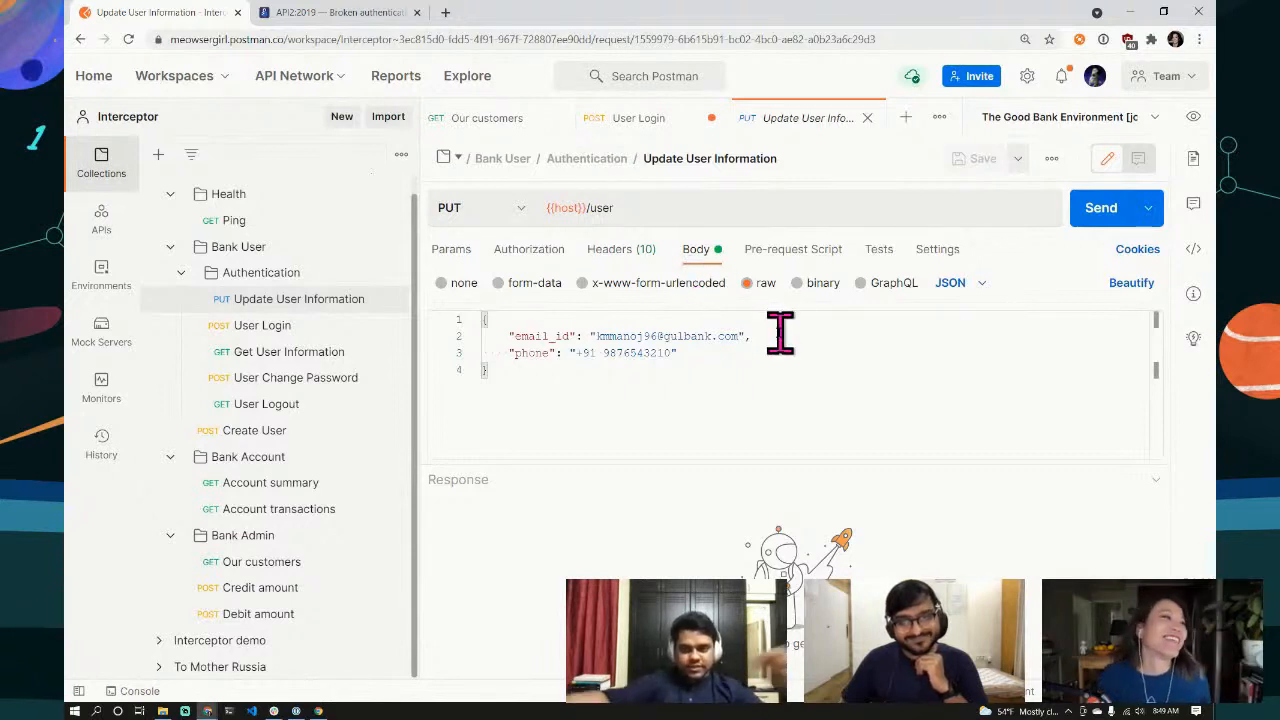
Step: In the User Change Password POST request body, start entering the username value
click(278, 386)
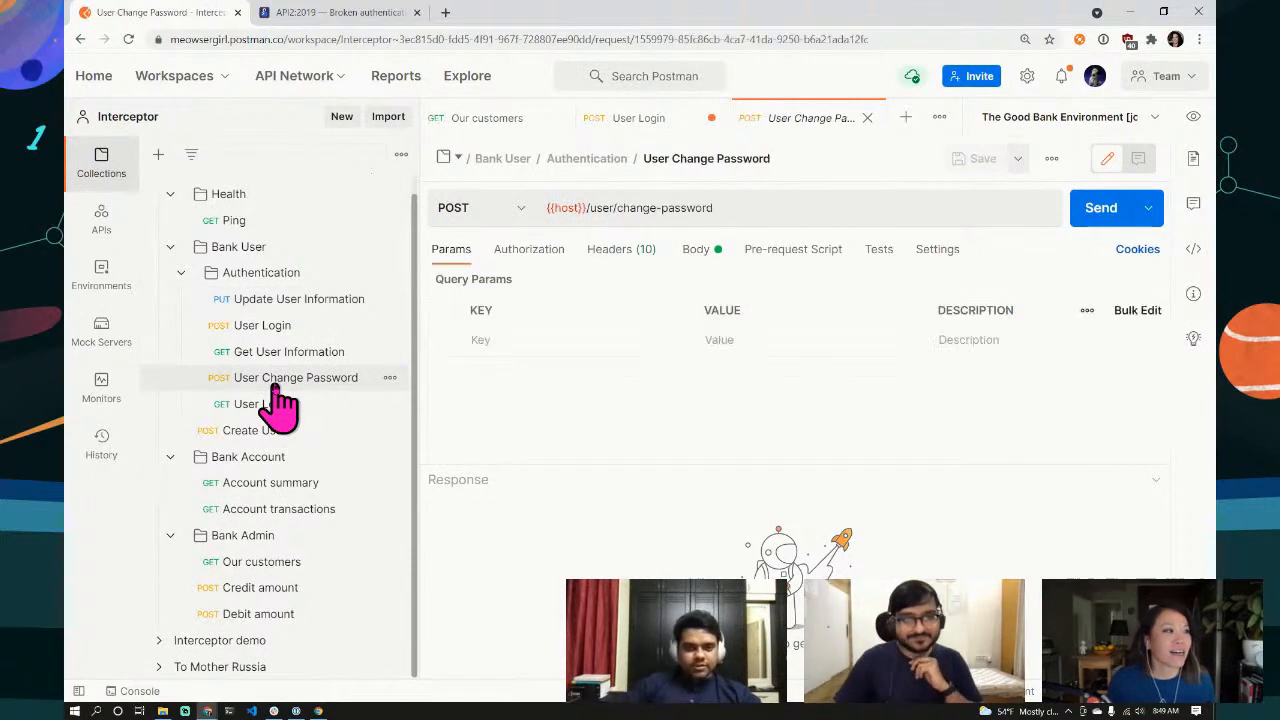
click(697, 250)
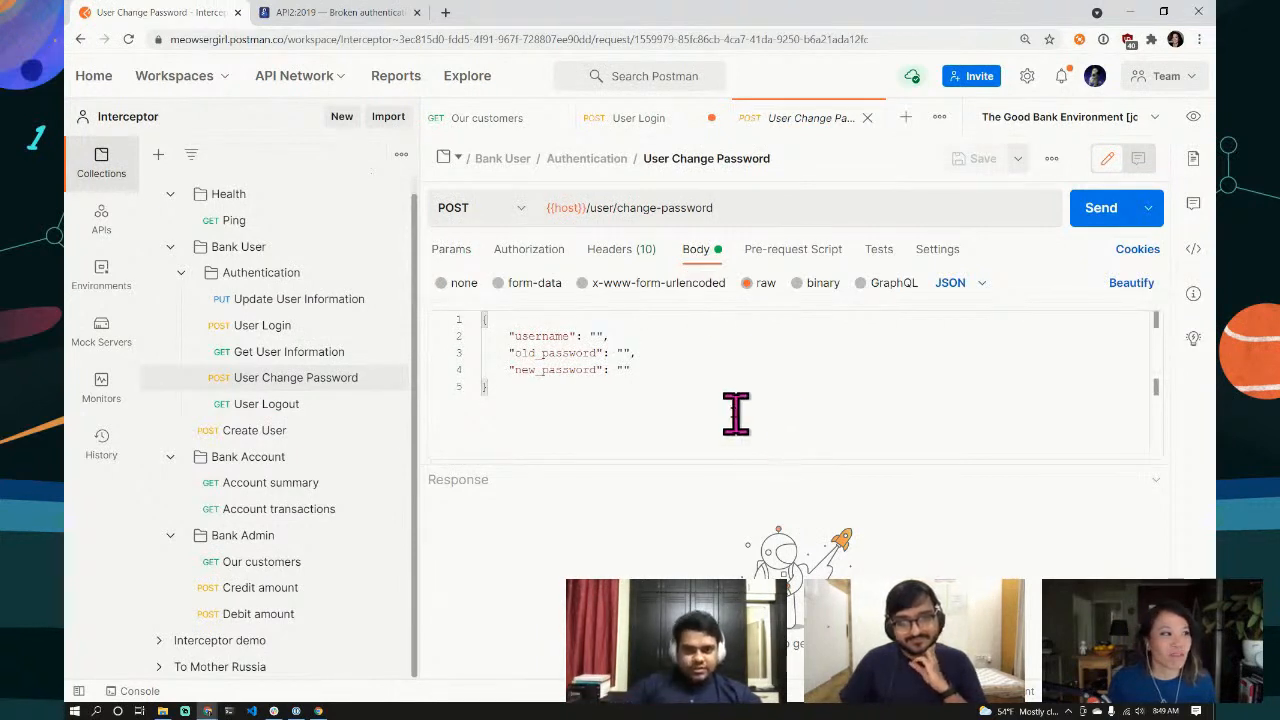
click(596, 336)
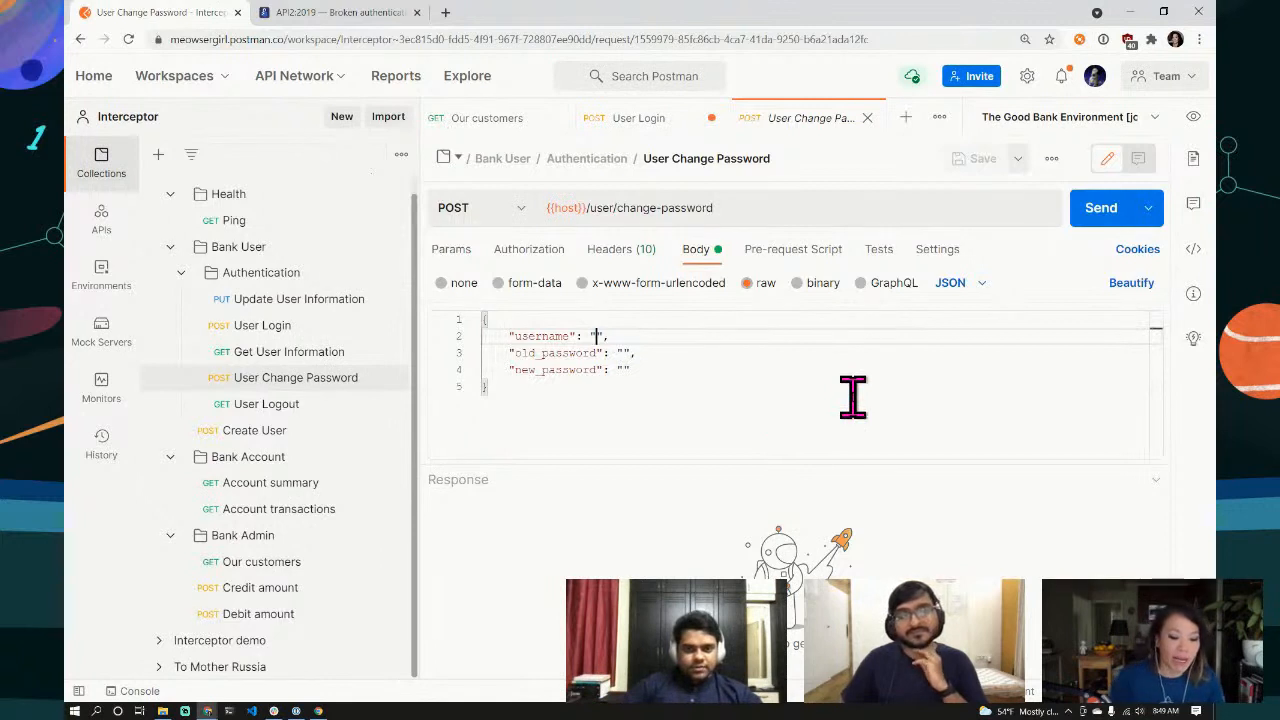
text(ada)
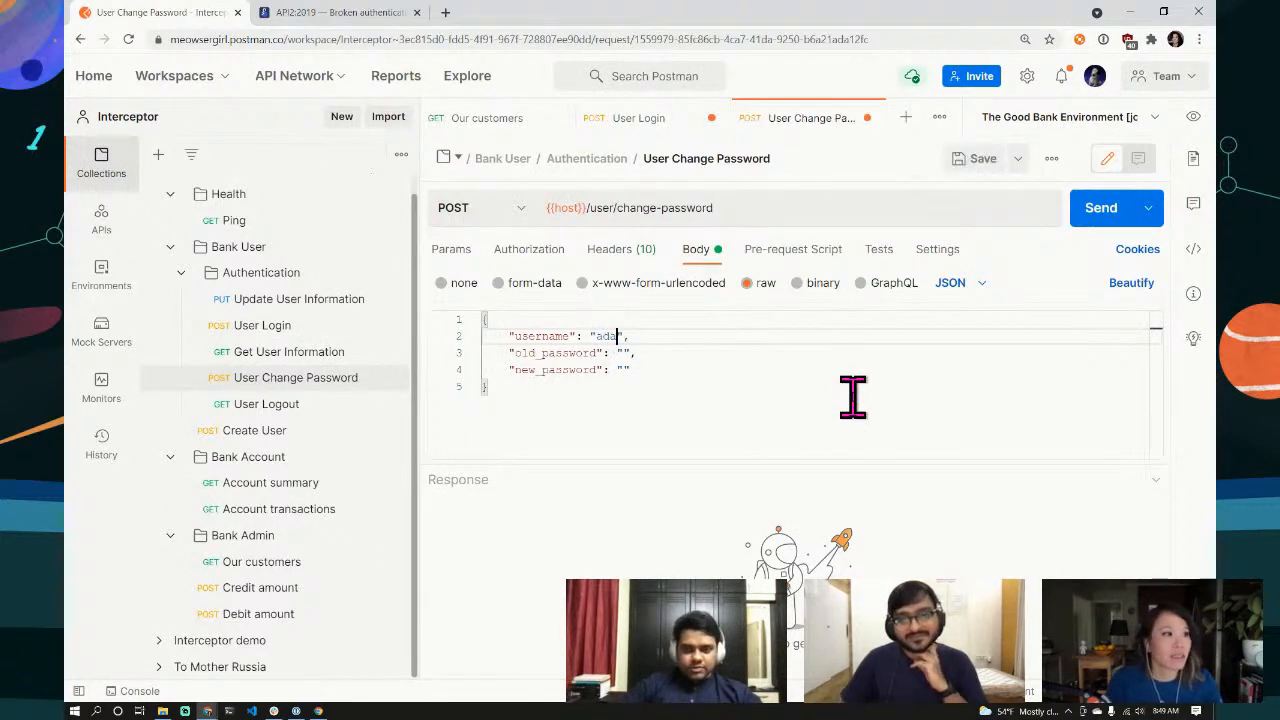
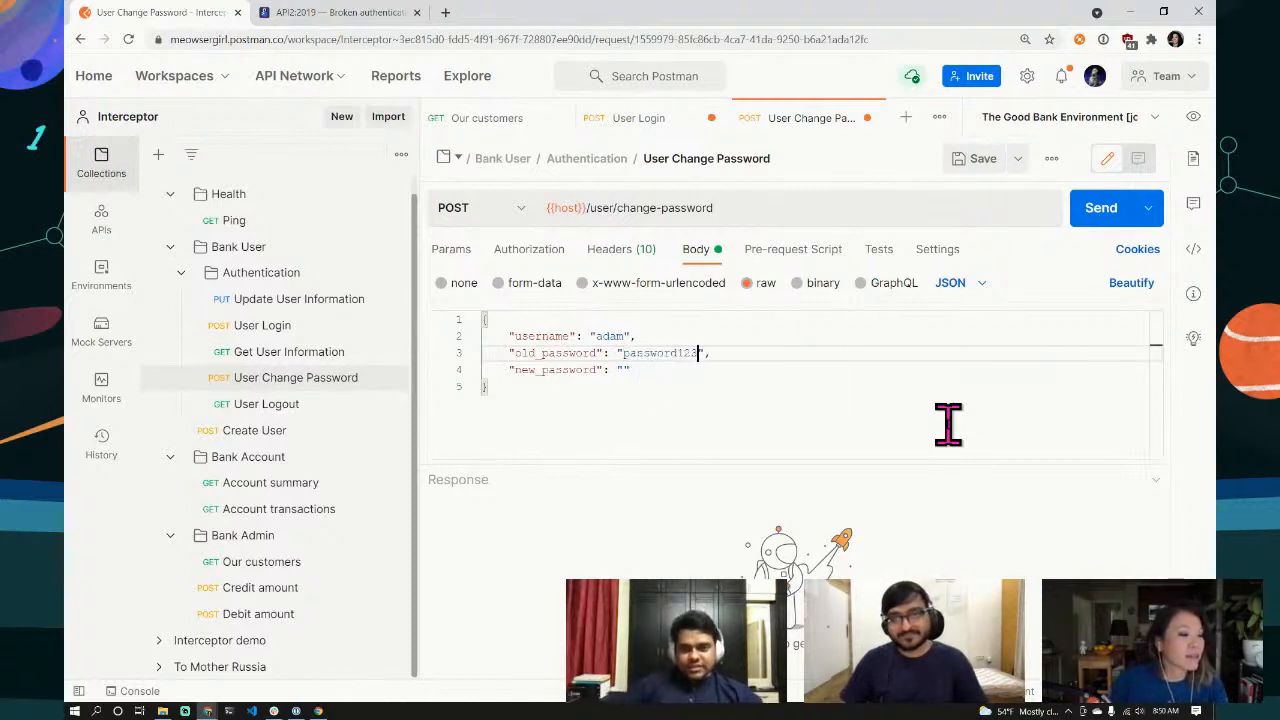
Step: Set new_password to the copied old_password value plus '4', then send the change-password request
drag(624, 352, 691, 354)
key(ctrl+c)
click(624, 369)
key(ctrl+v)
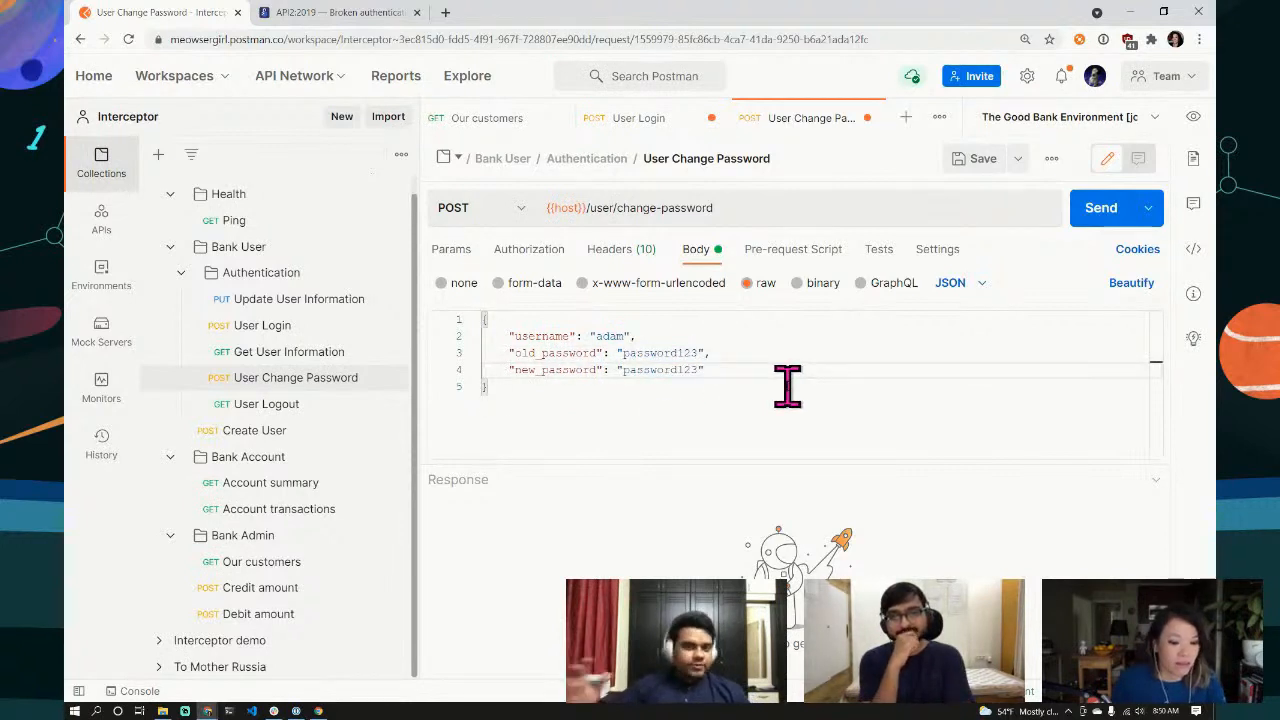
text(4)
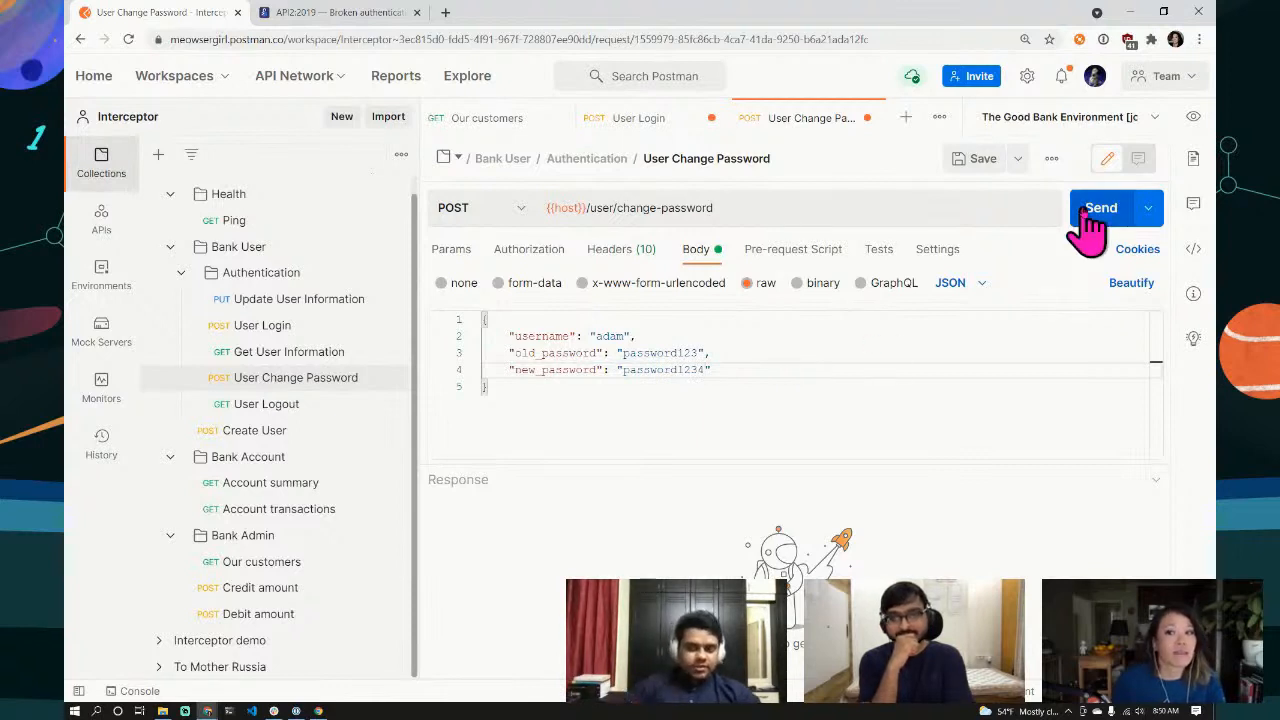
click(1092, 224)
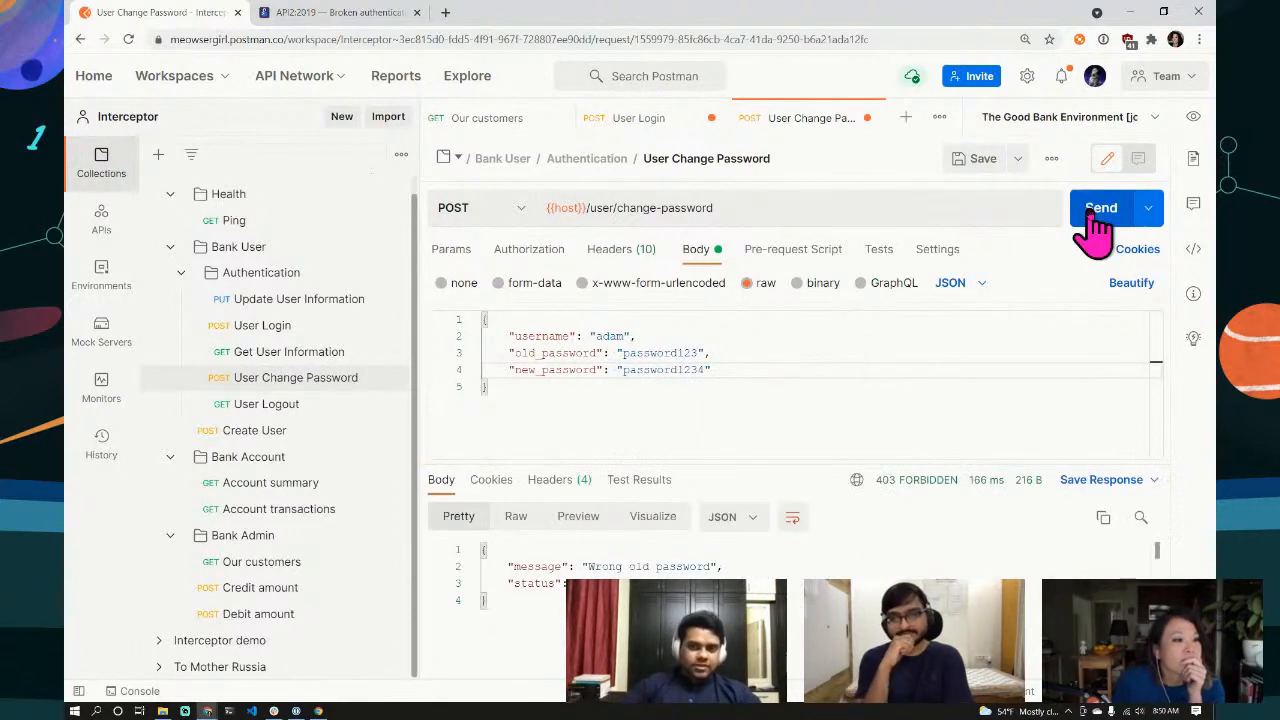
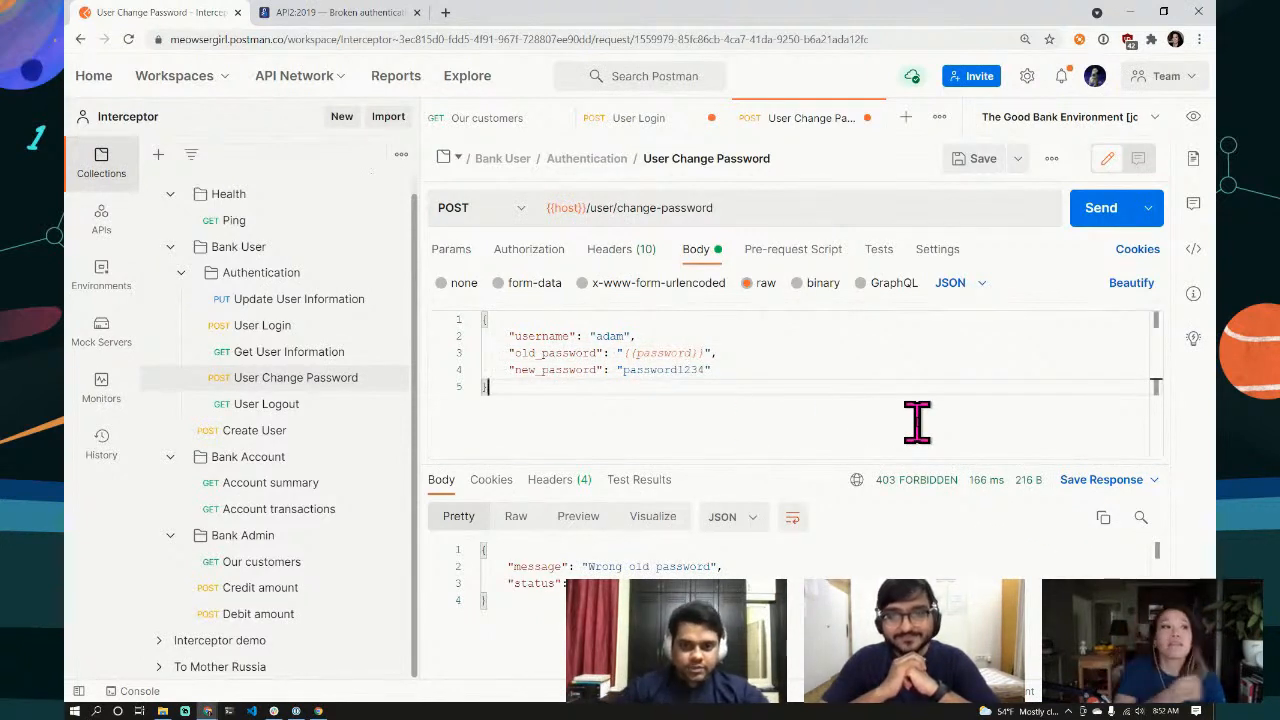
drag(706, 370, 623, 370)
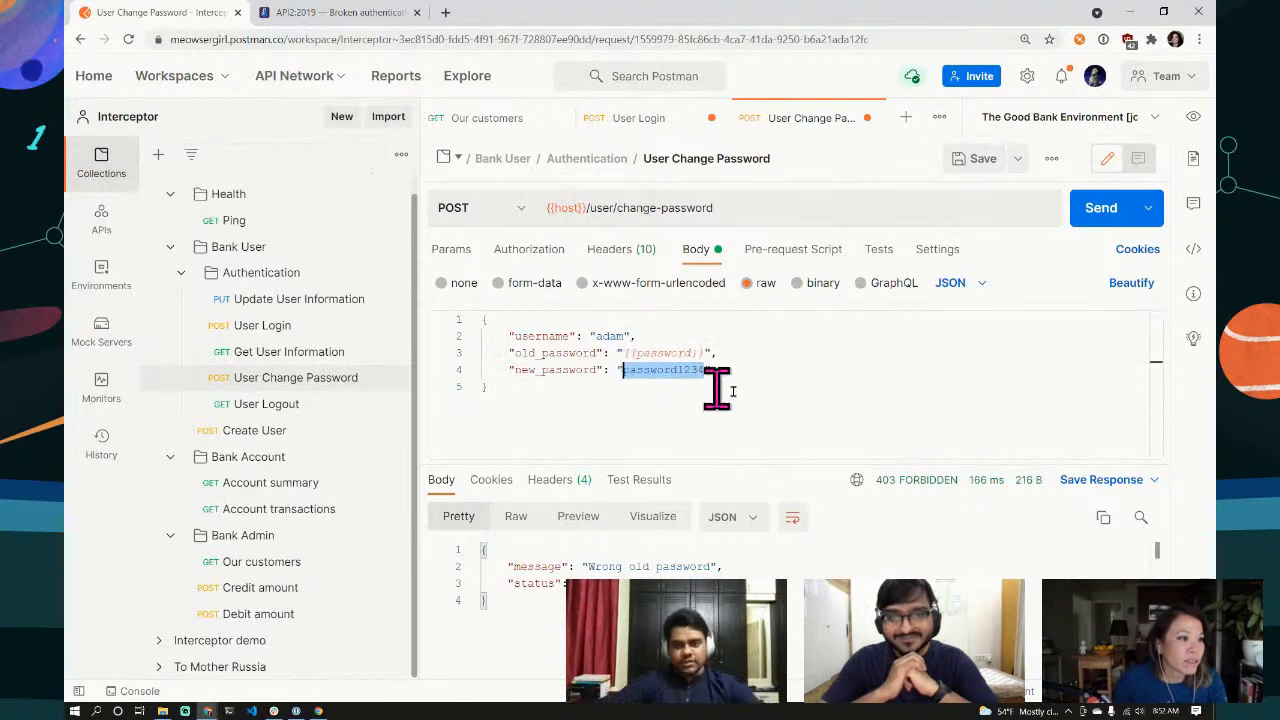
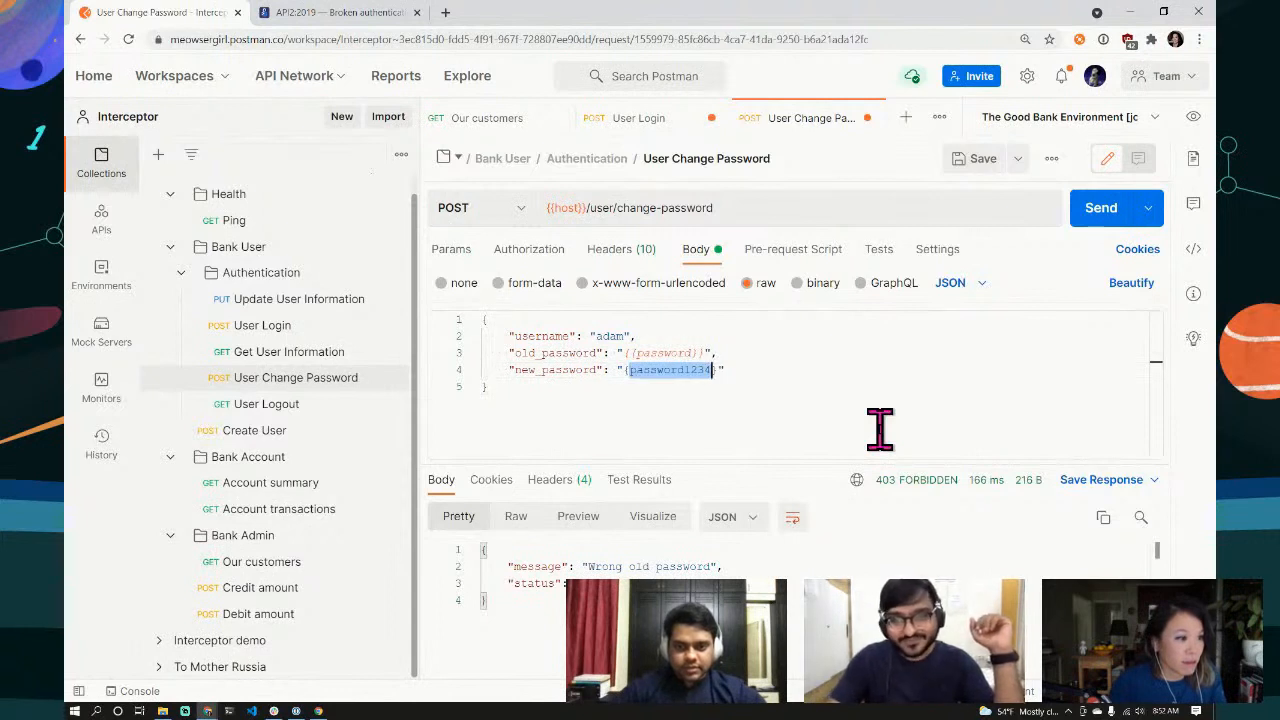
key(ctrl+z)
click(870, 415)
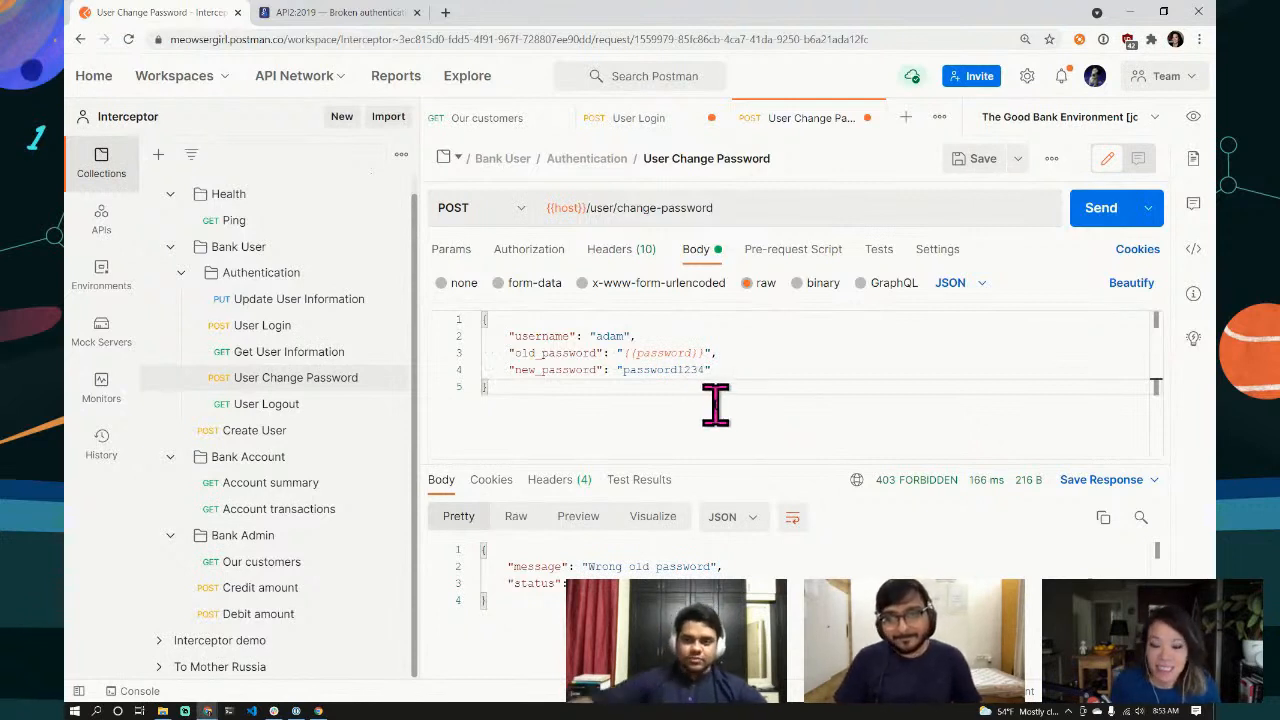
click(775, 364)
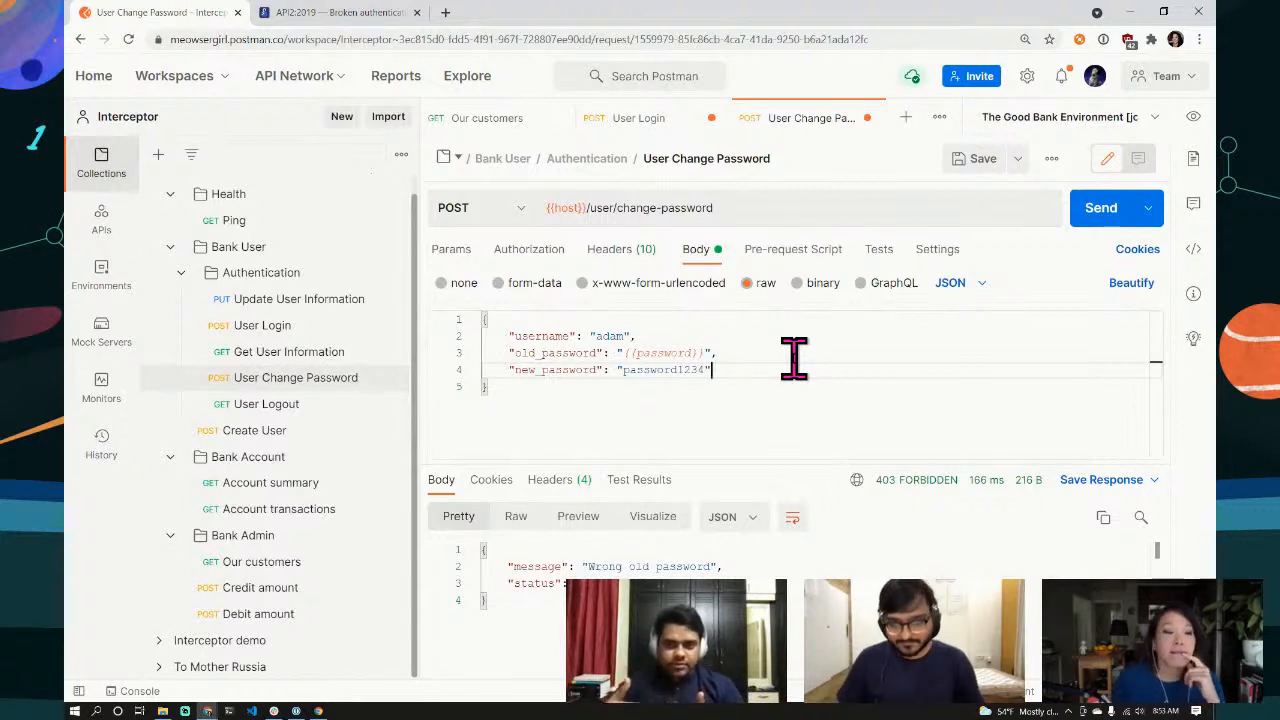
Step: Write pm.variables.set("password", pm.iterationData.get("password")) as the pre-request script
click(808, 255)
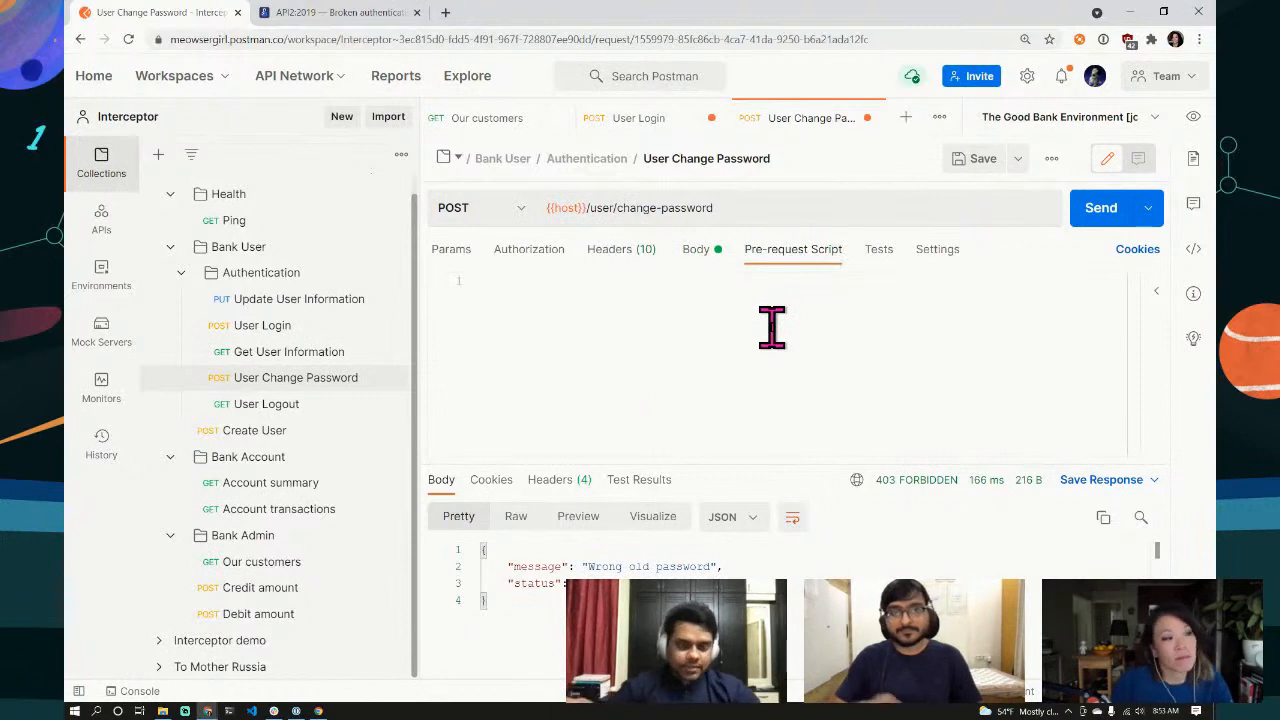
text(pm.v)
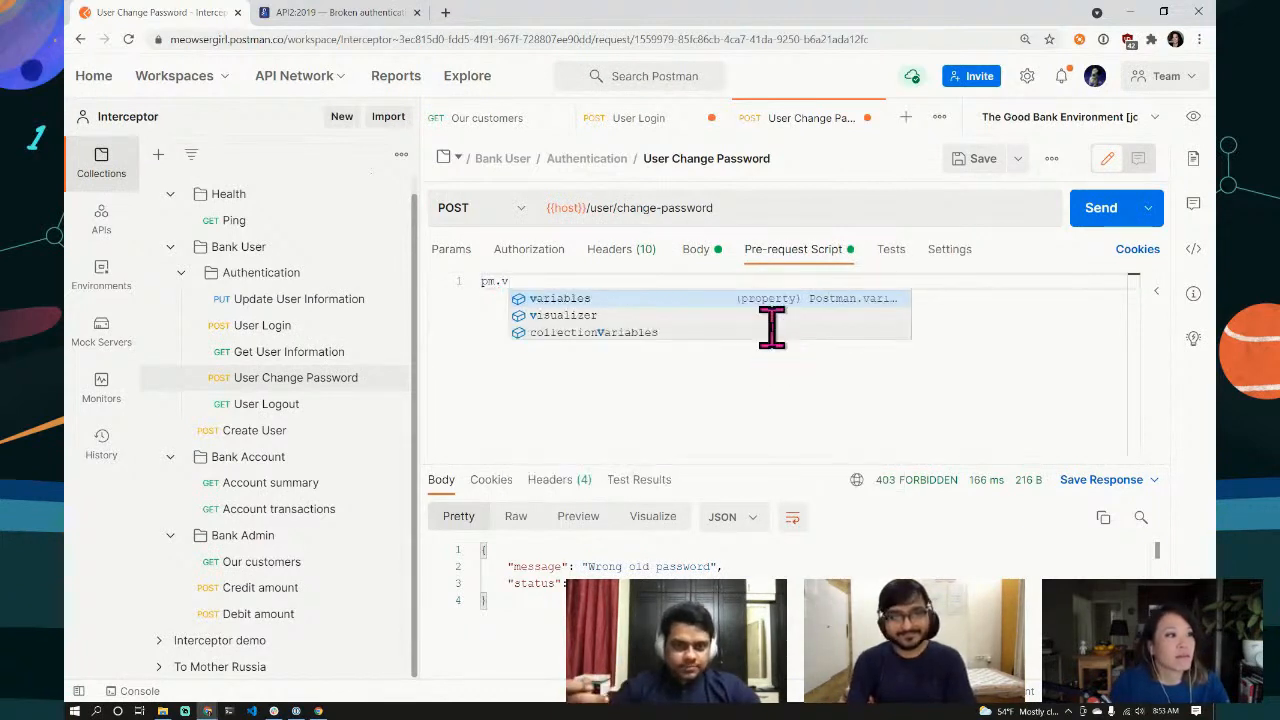
key(Return)
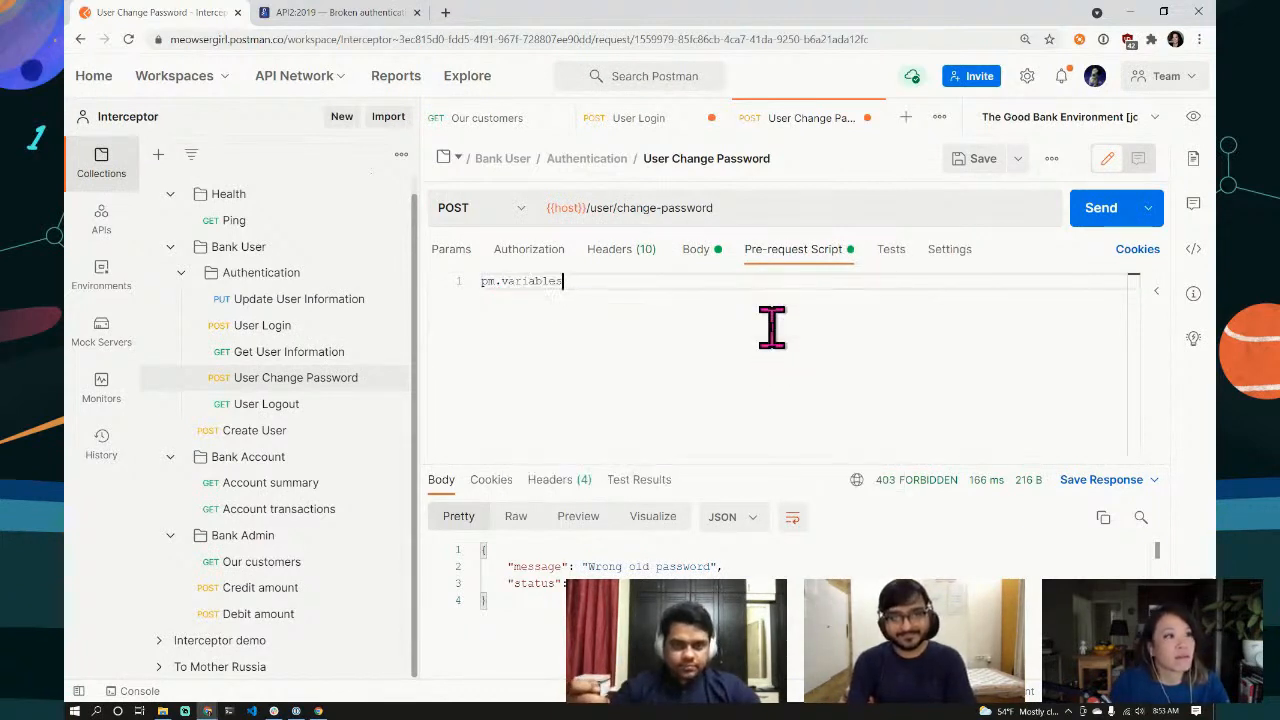
text(.set(")
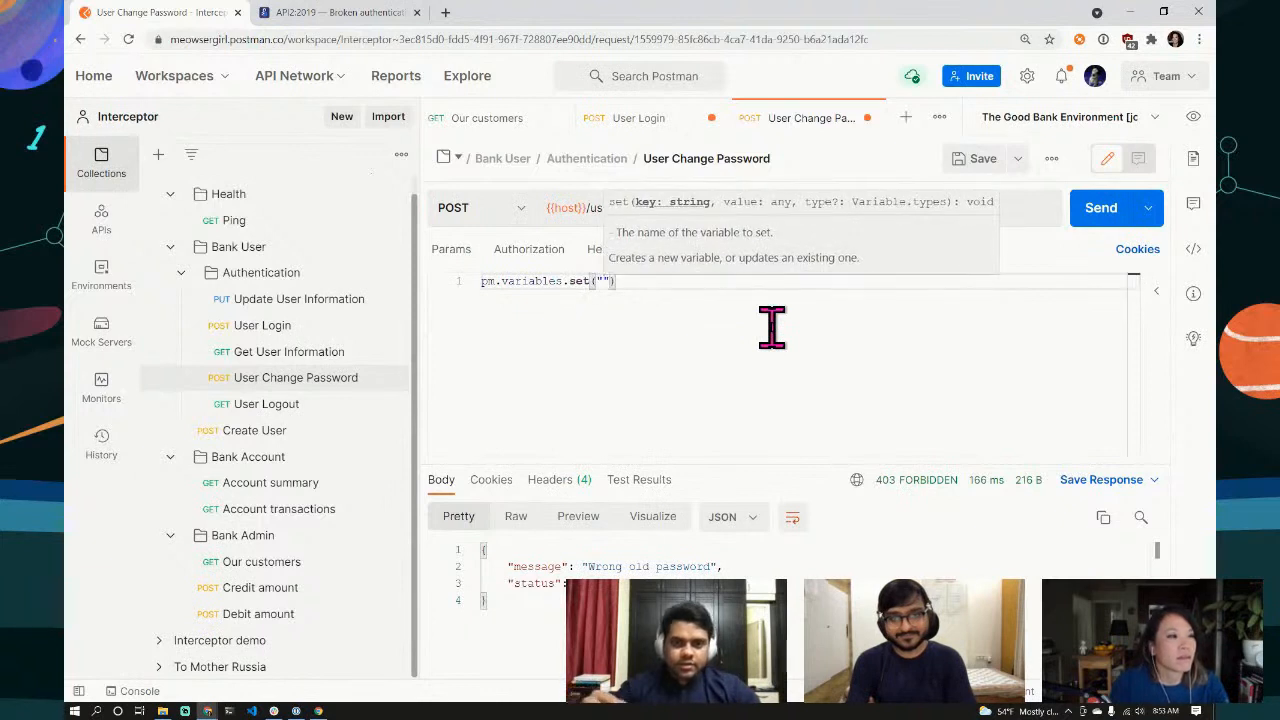
text(password)
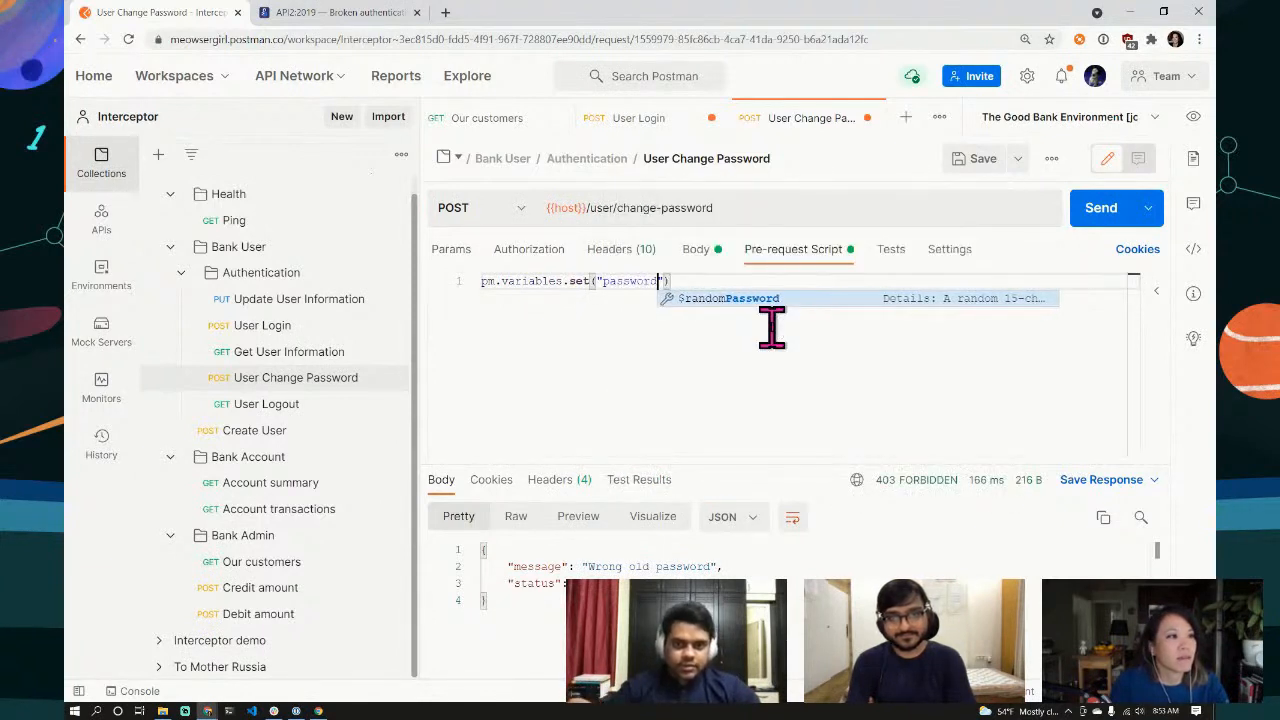
text(", )
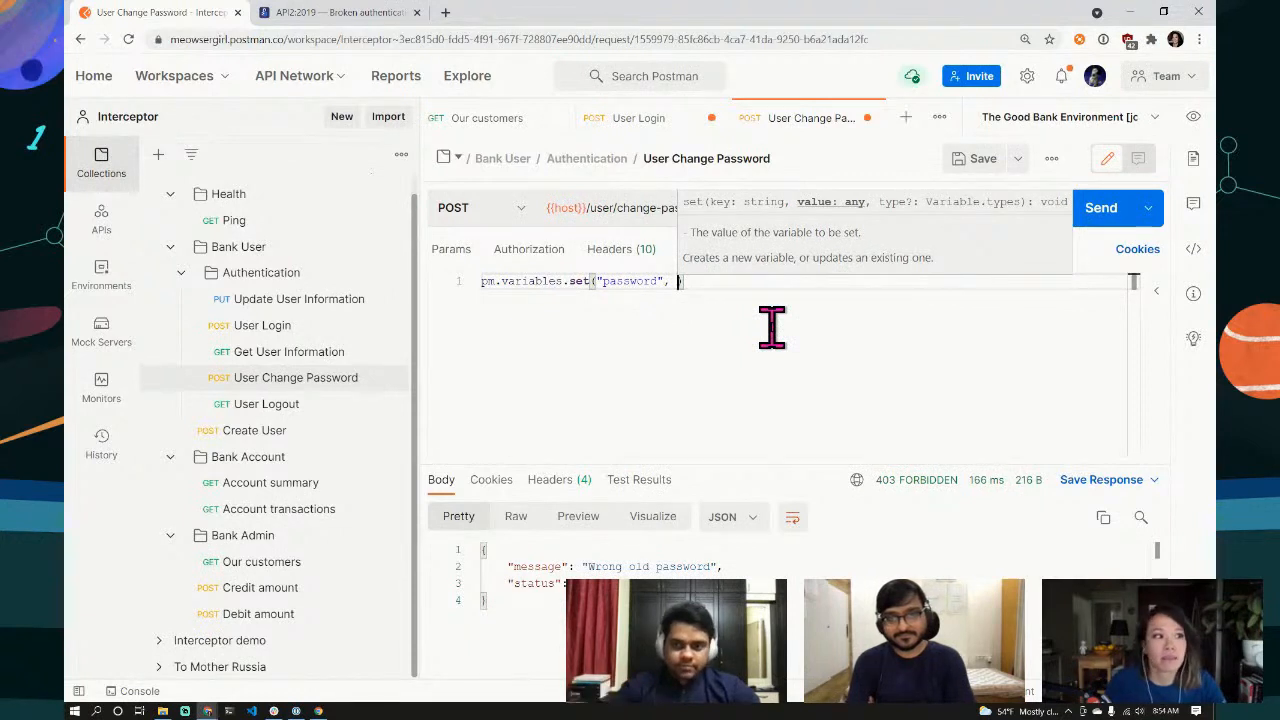
text(pm.)
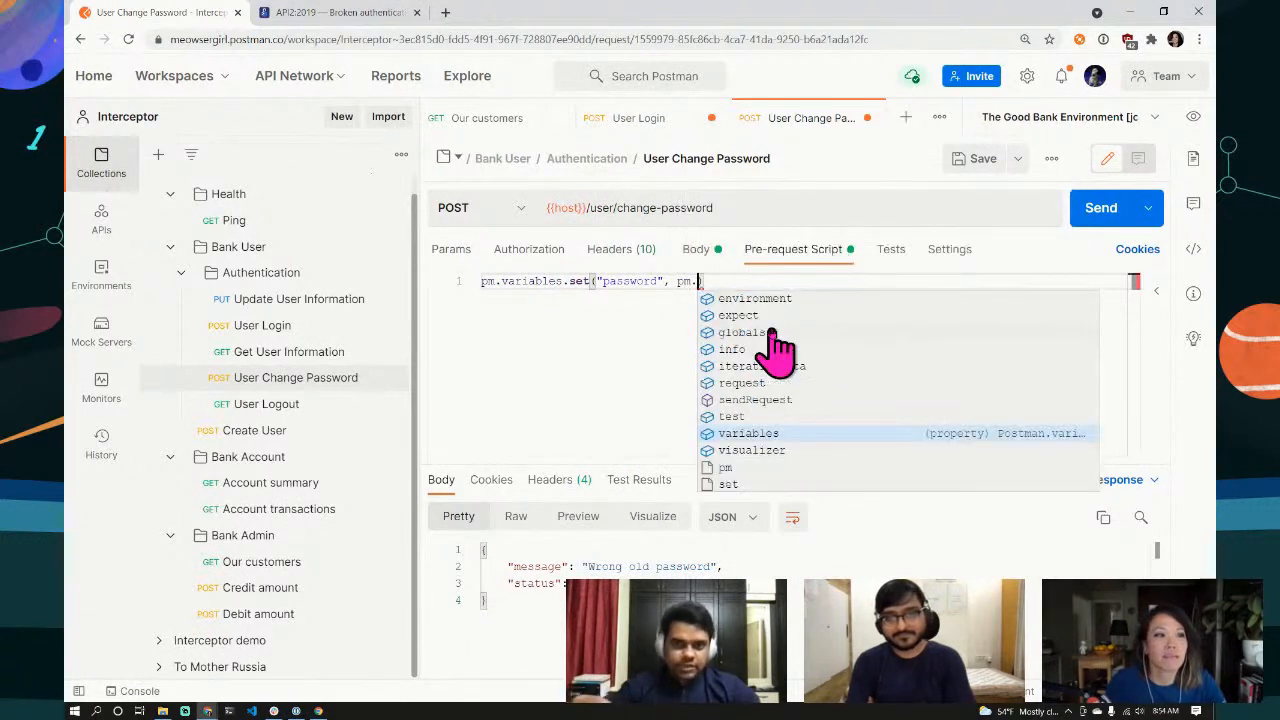
text(iter)
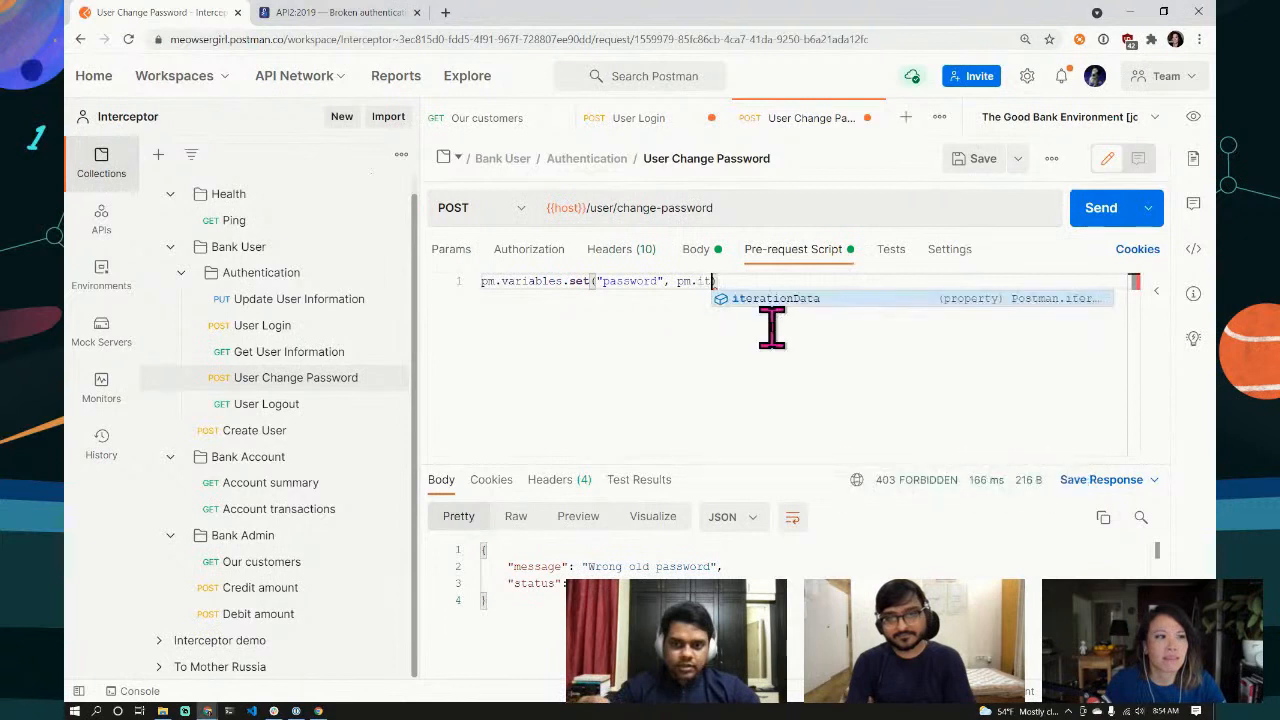
click(784, 302)
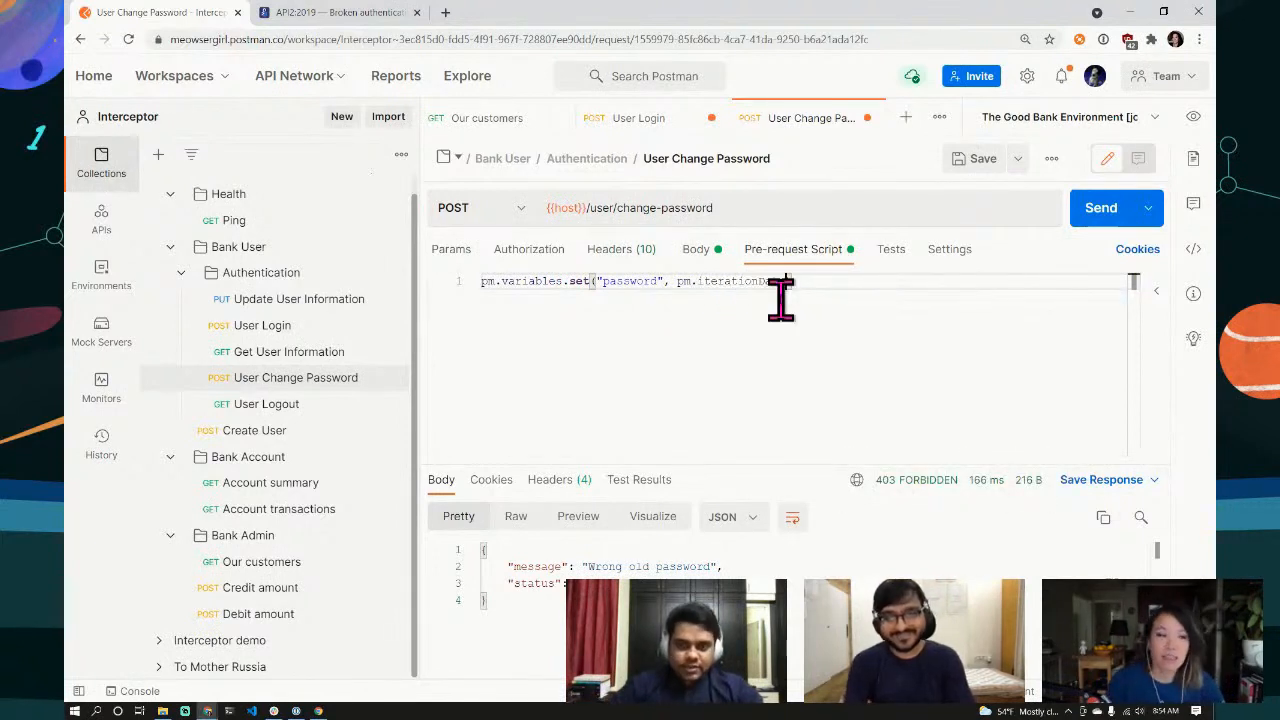
text(.get)
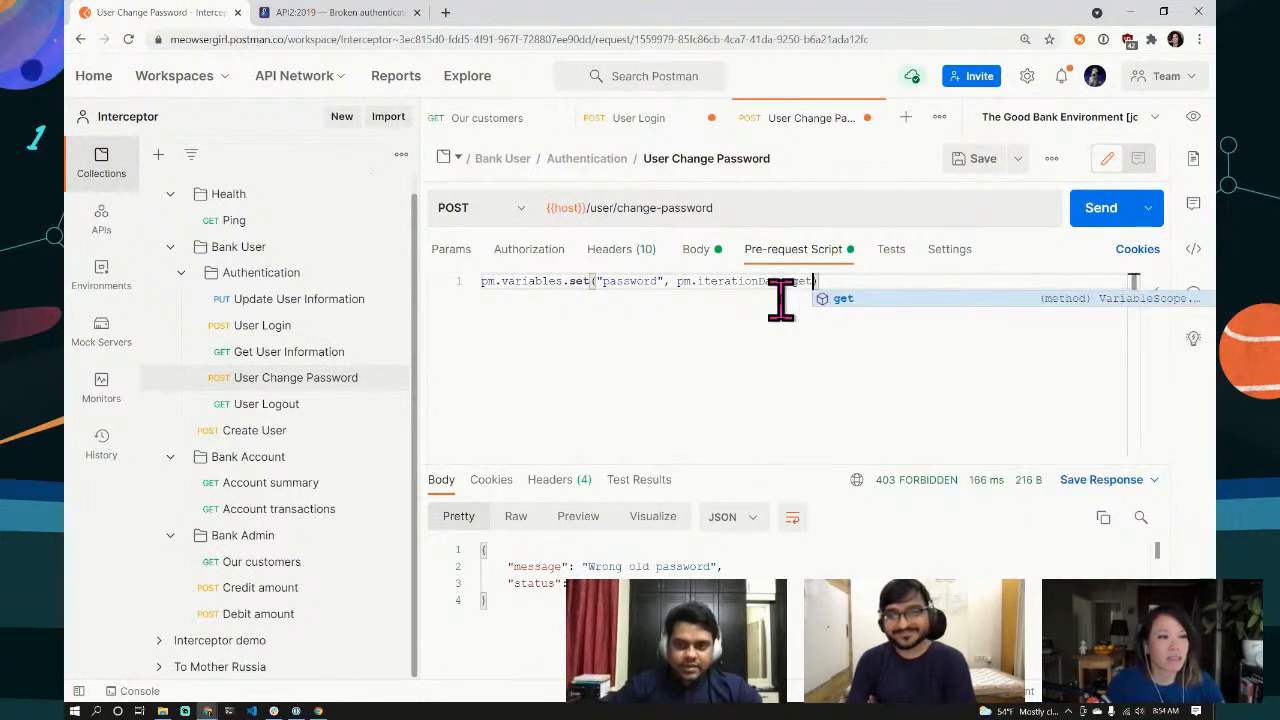
text(()
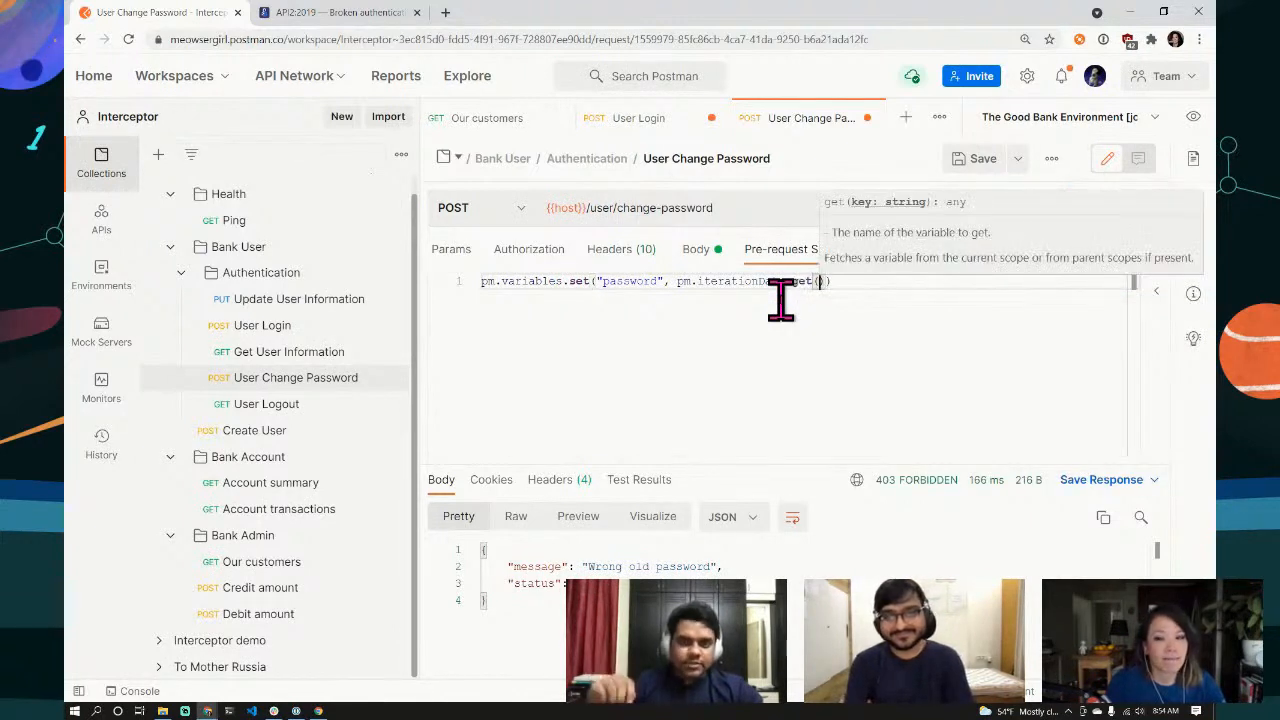
text(")
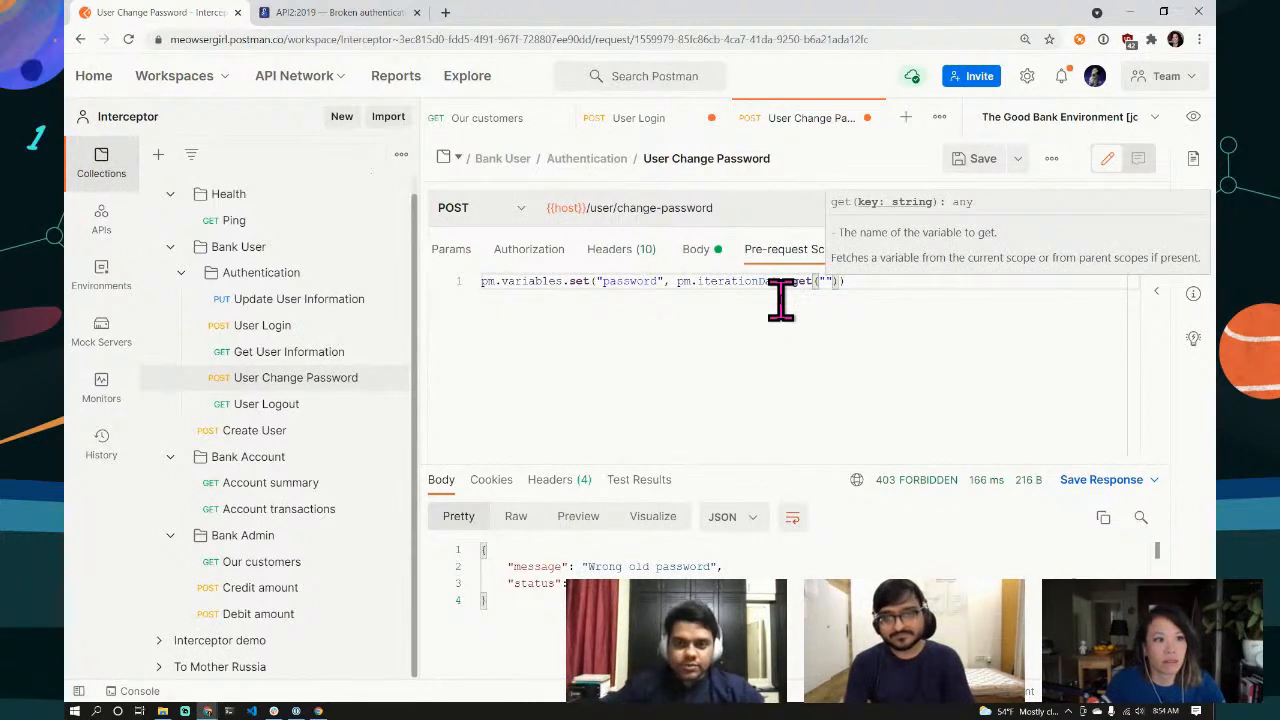
text(password)
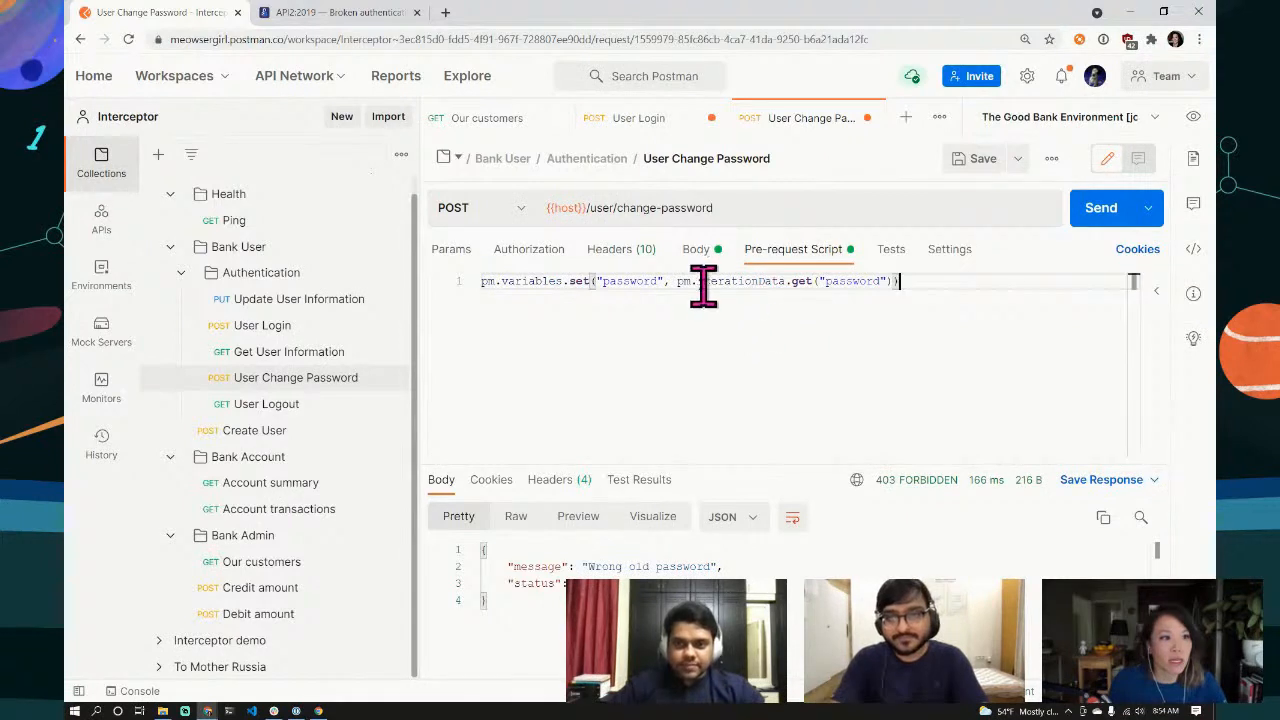
Step: Highlight the iterationData password lookup for explanation, then save the request
drag(677, 281, 800, 281)
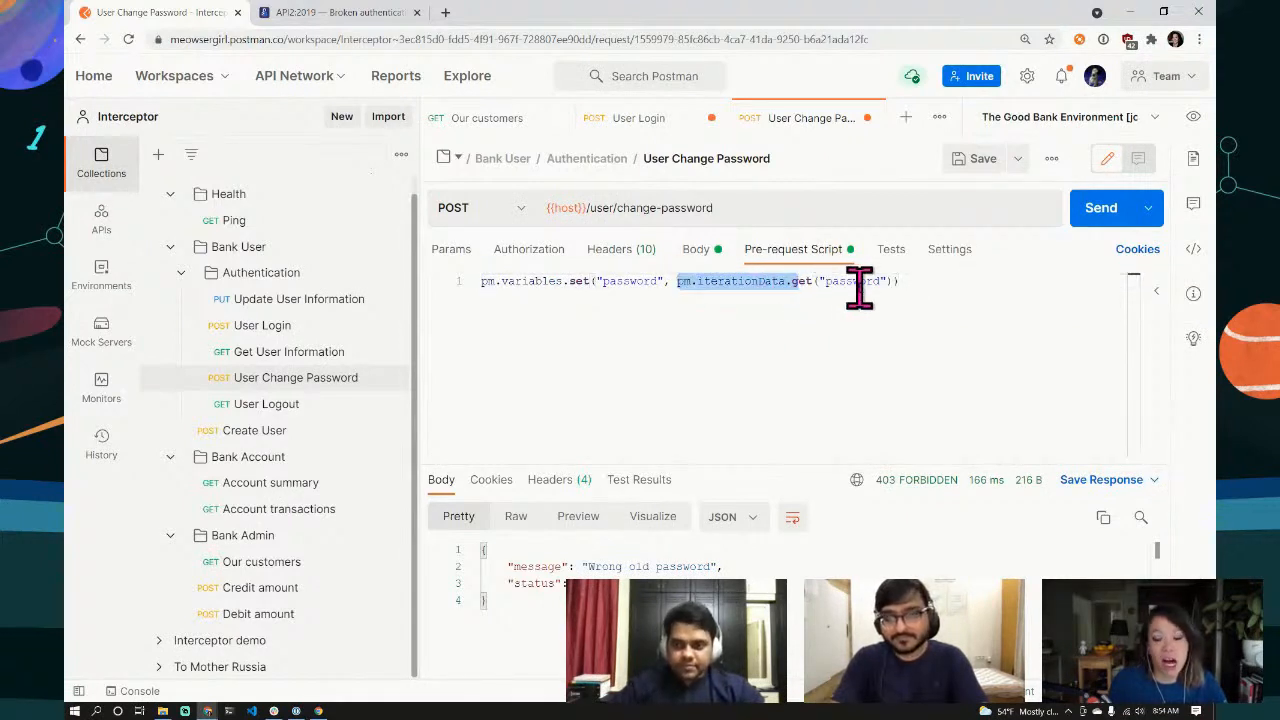
click(828, 281)
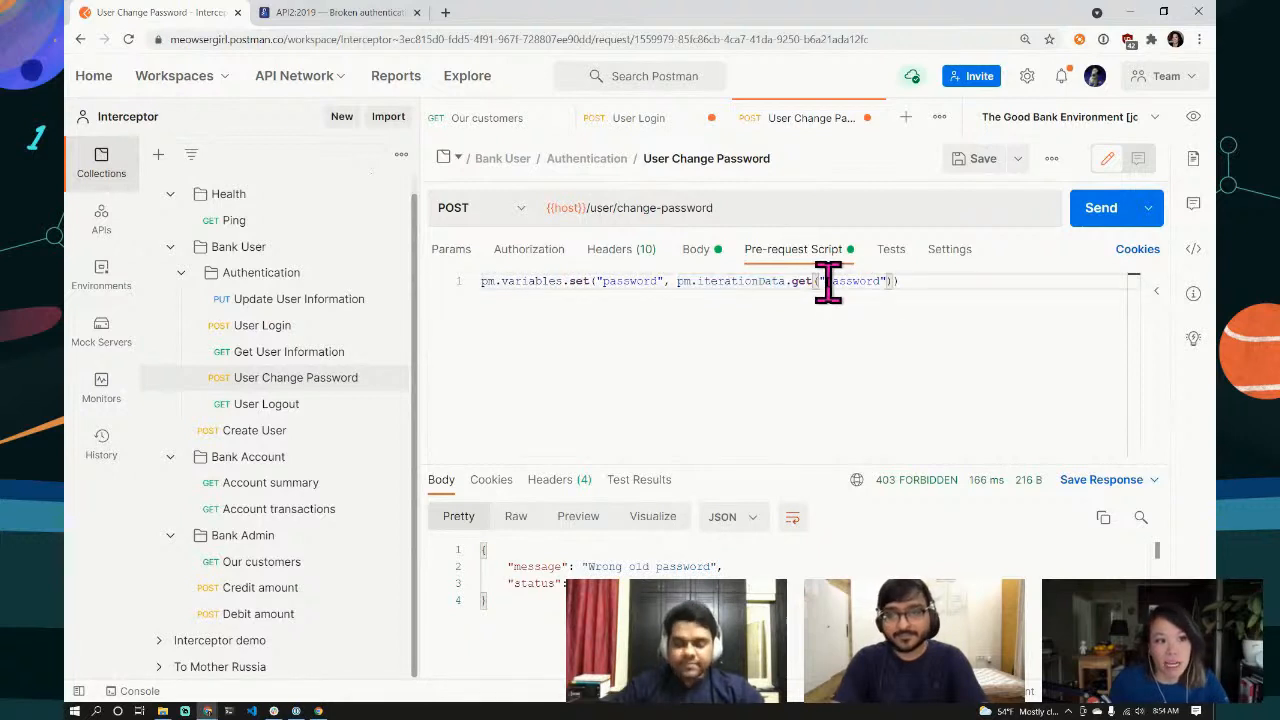
drag(826, 281, 879, 281)
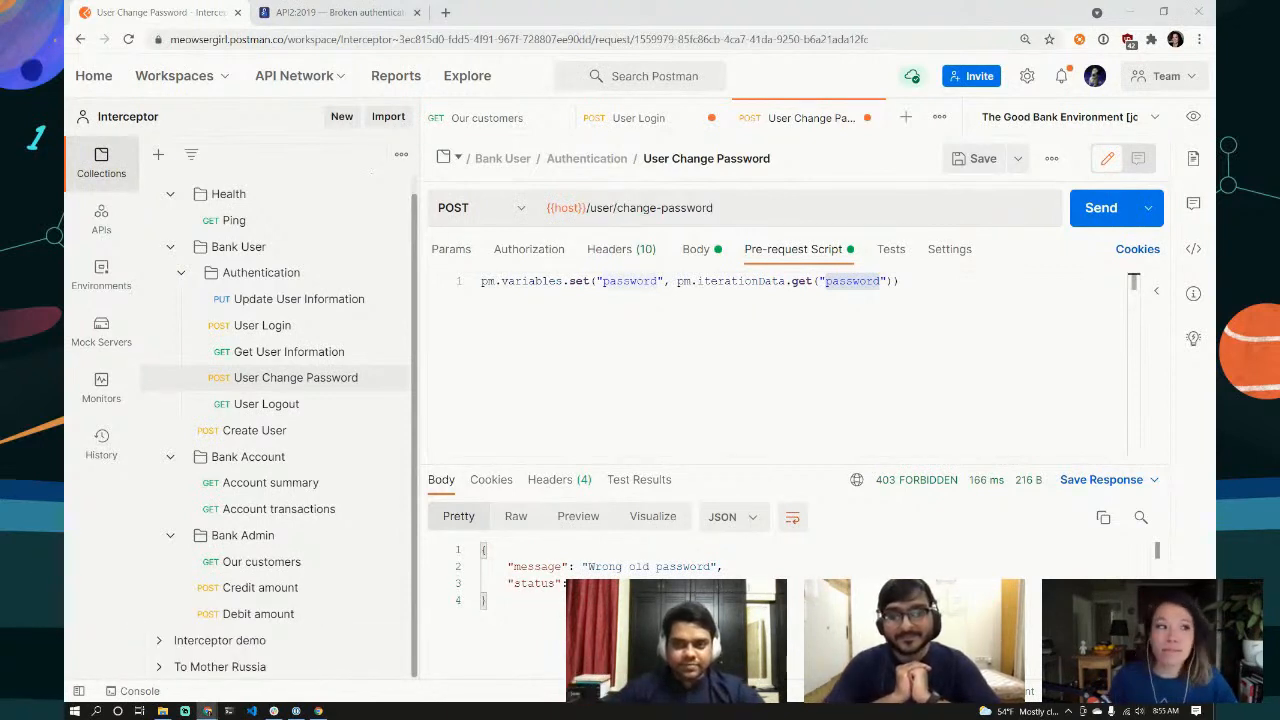
click(849, 383)
click(962, 162)
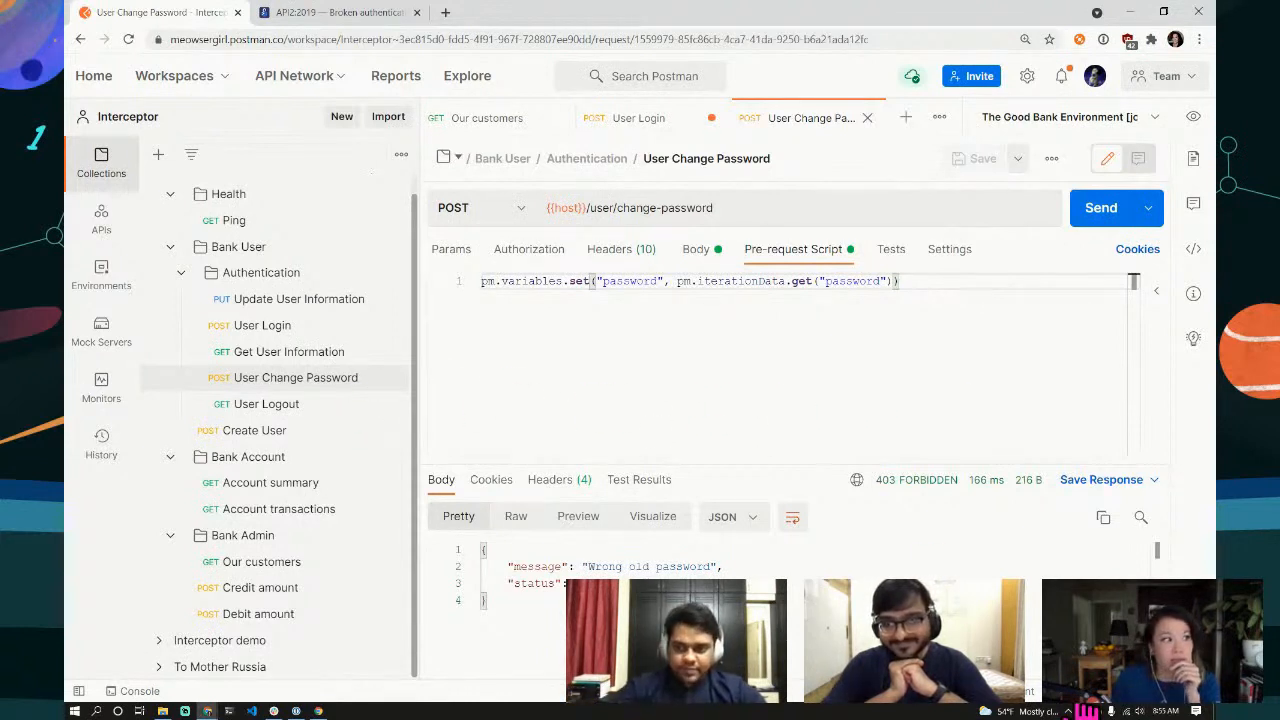
Step: Open the Collection Runner for The Good Bank APIs collection
click(1051, 158)
click(531, 277)
scroll(297, 337, up, 2)
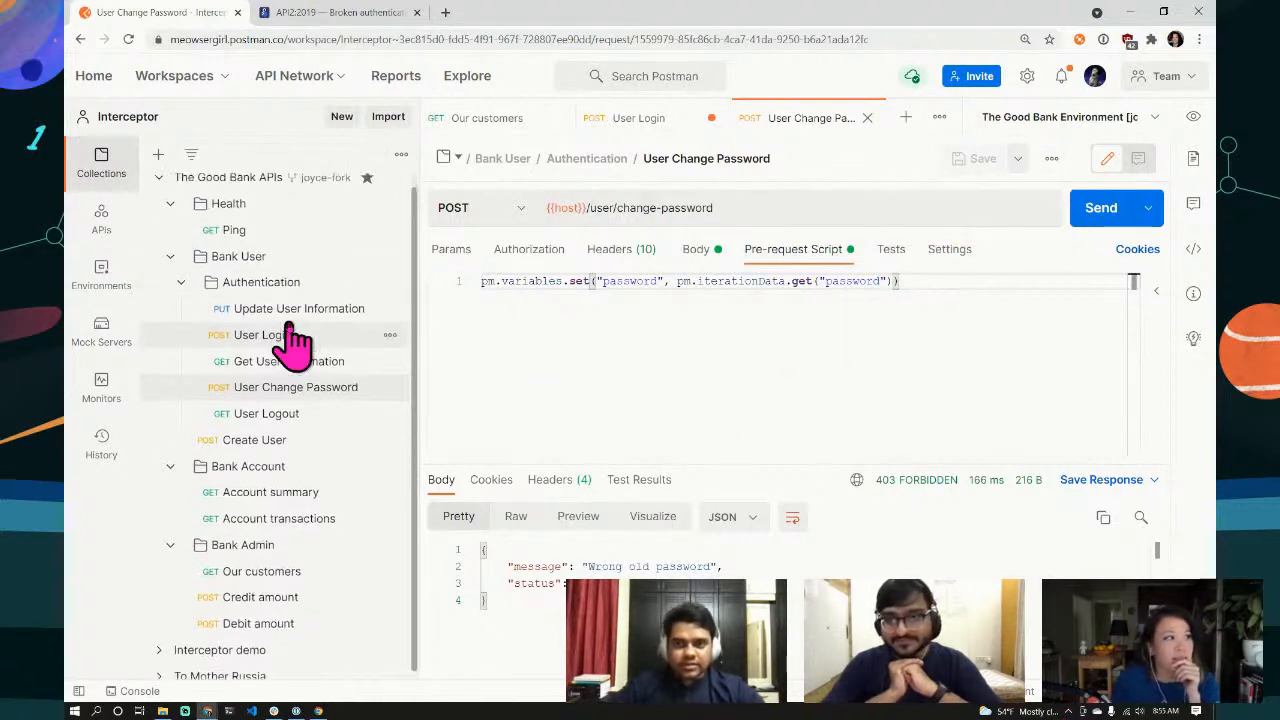
click(390, 186)
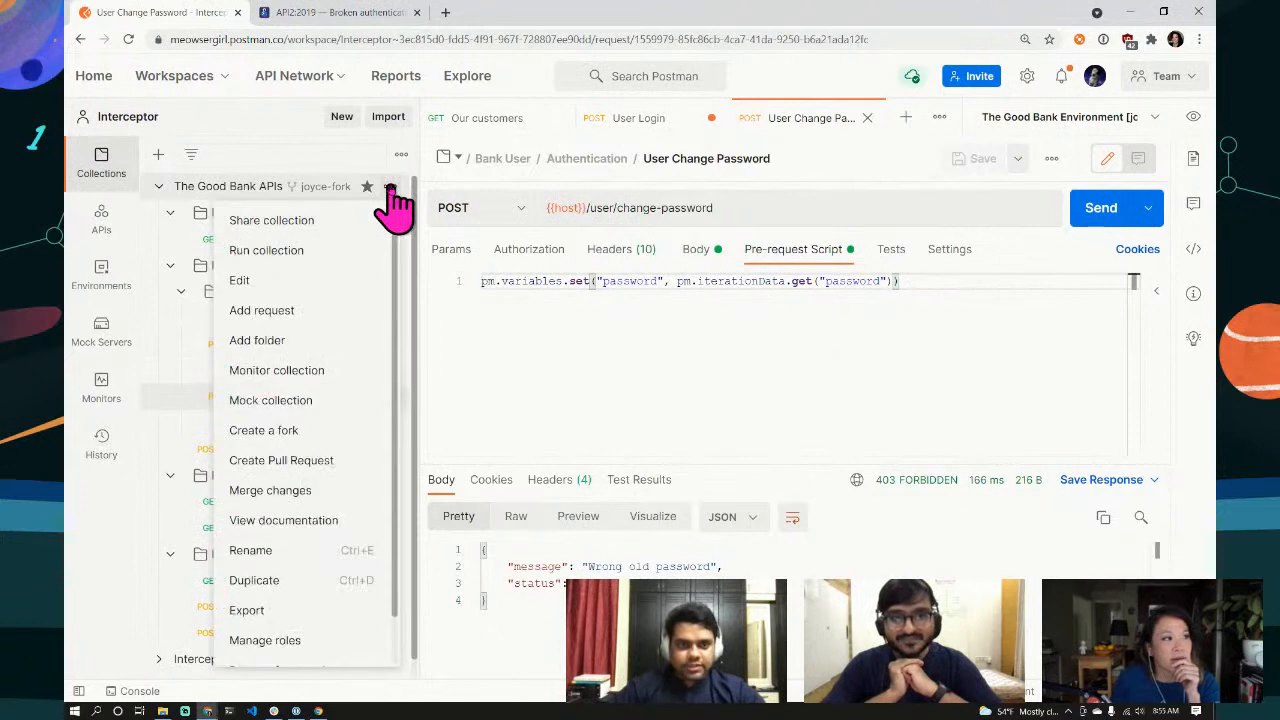
click(298, 254)
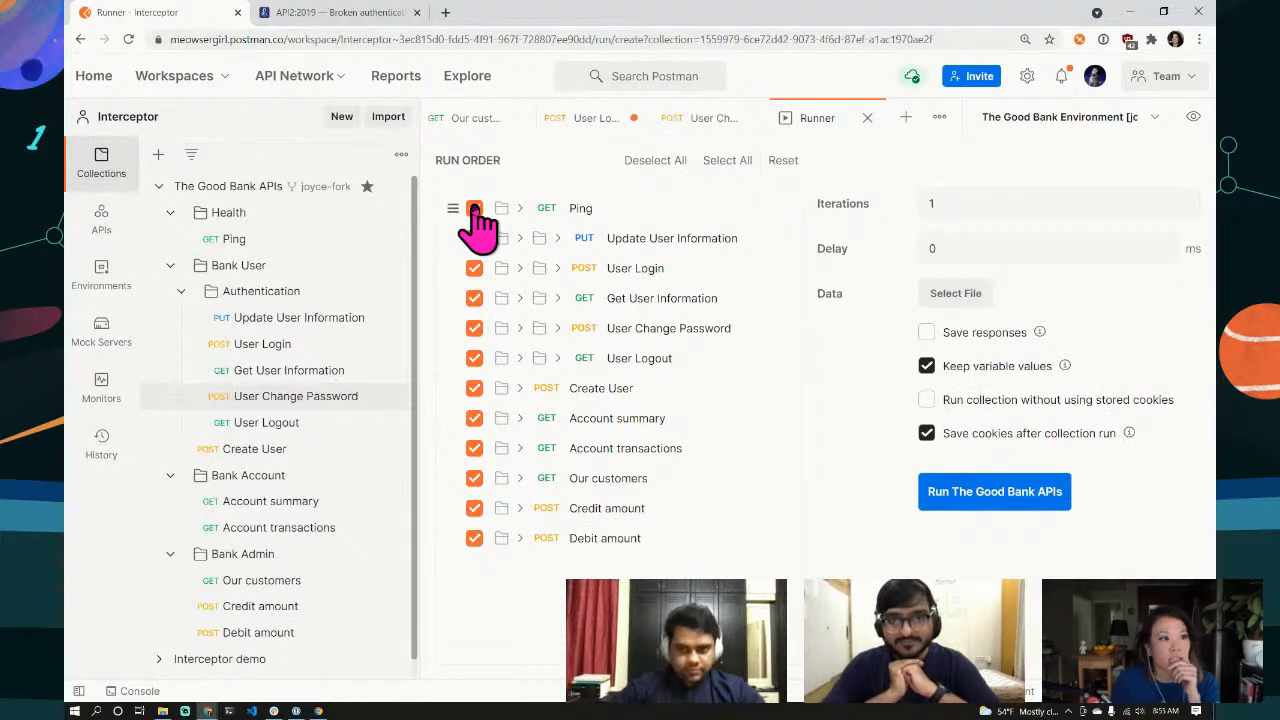
Step: Limit the run to User Change Password only, then return to that request
click(474, 208)
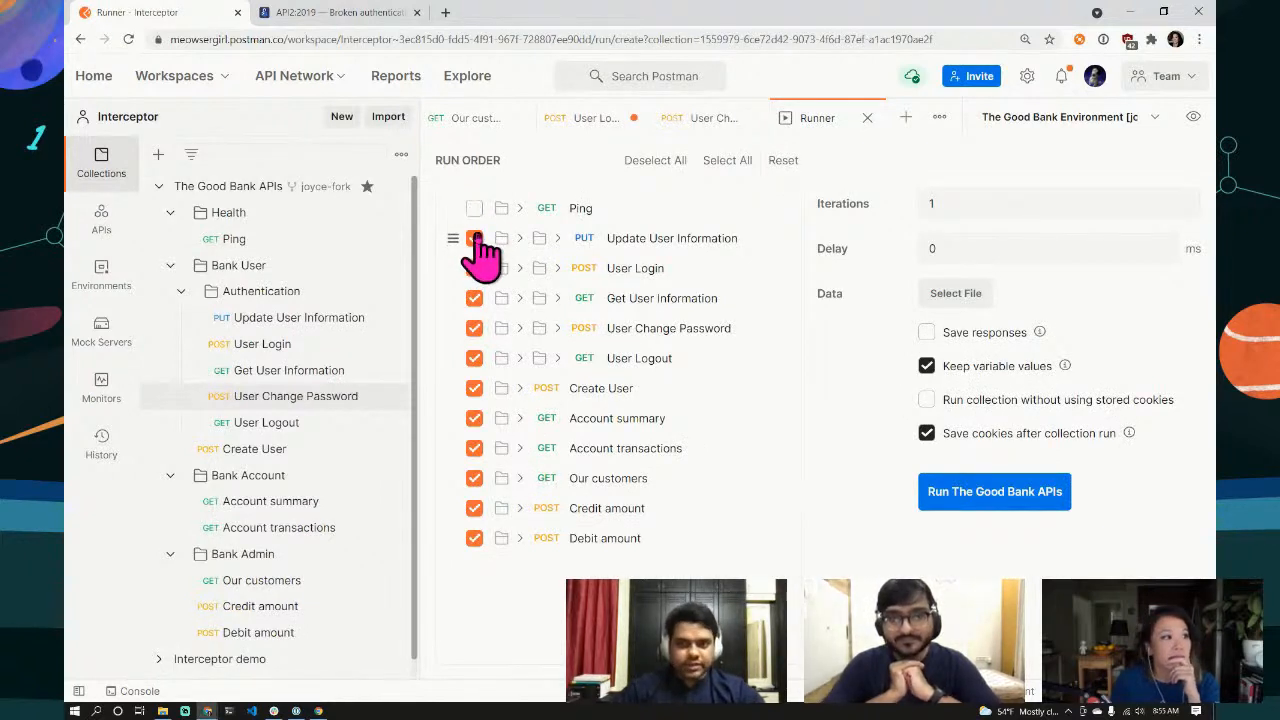
click(474, 238)
click(474, 268)
click(474, 298)
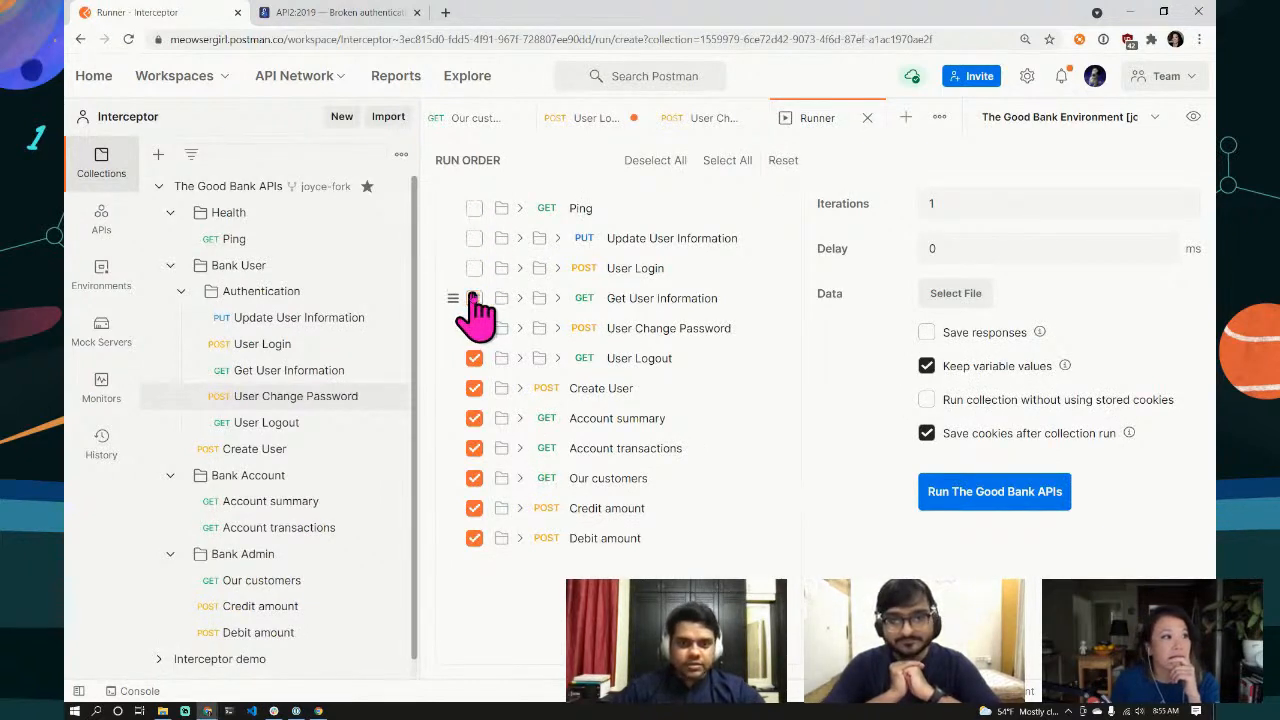
click(655, 160)
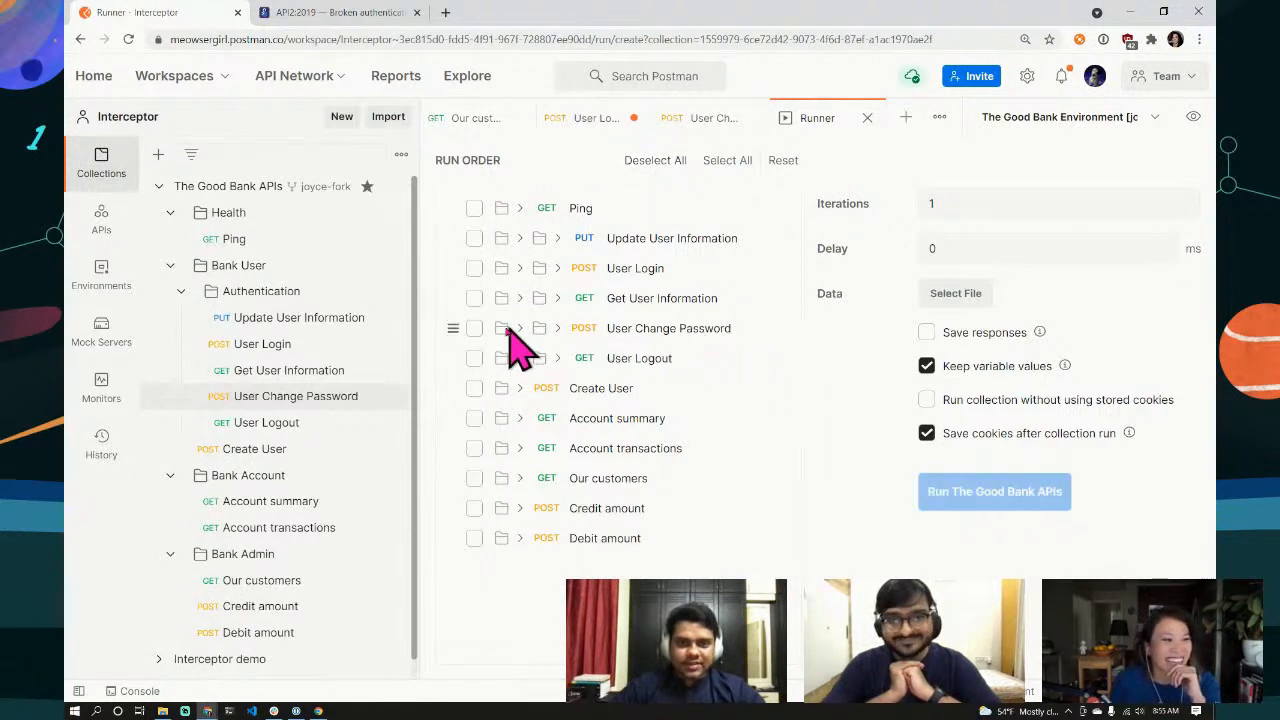
click(474, 328)
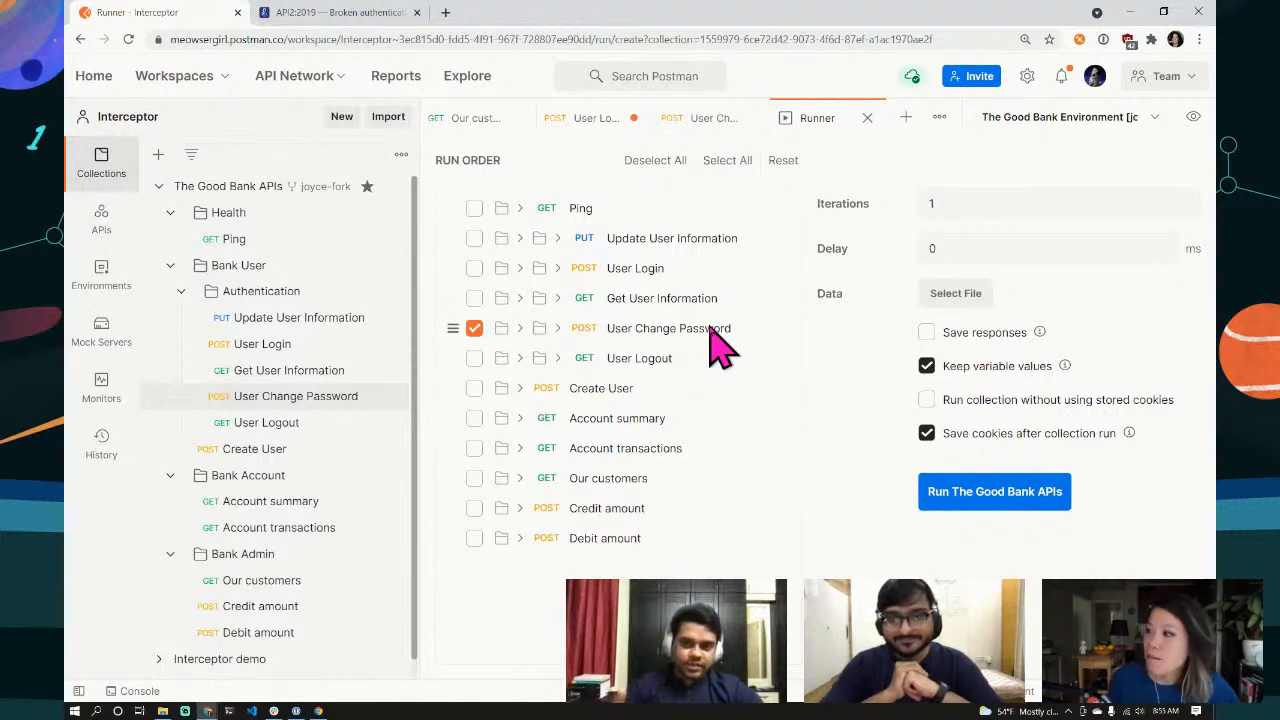
click(715, 132)
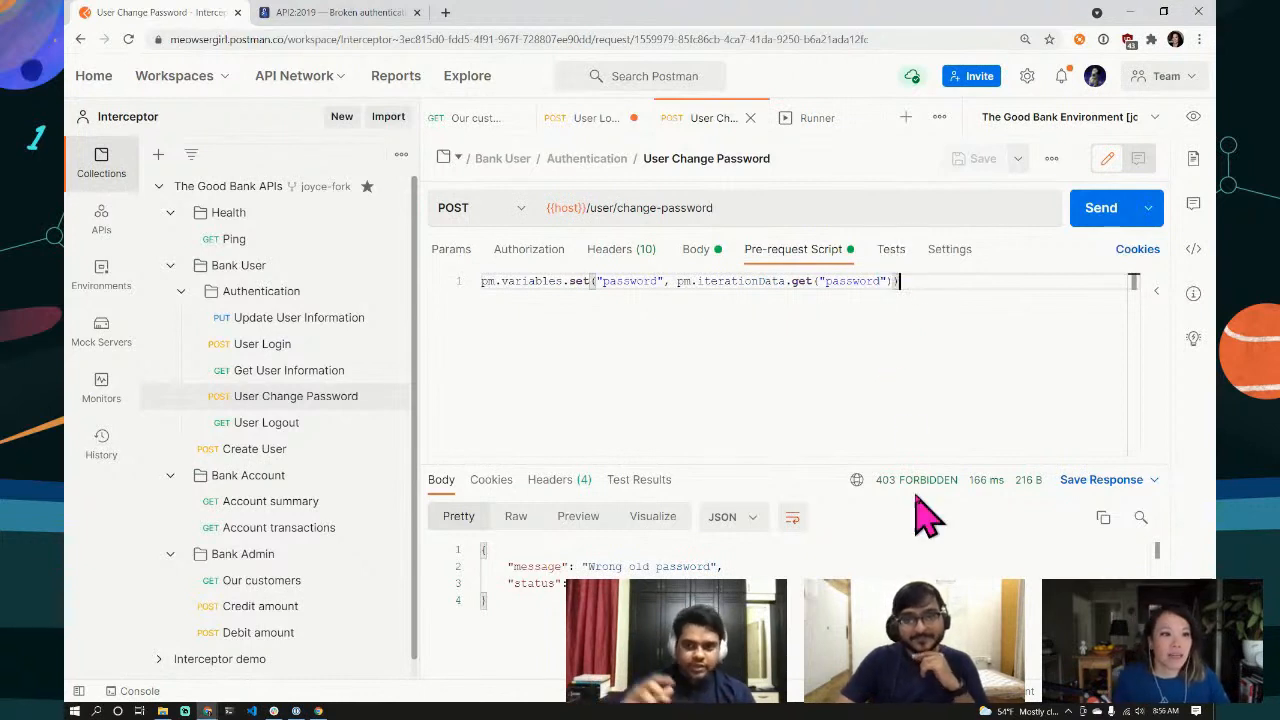
Step: Add the 'Status code: Code is 200' snippet as the request's test
click(891, 256)
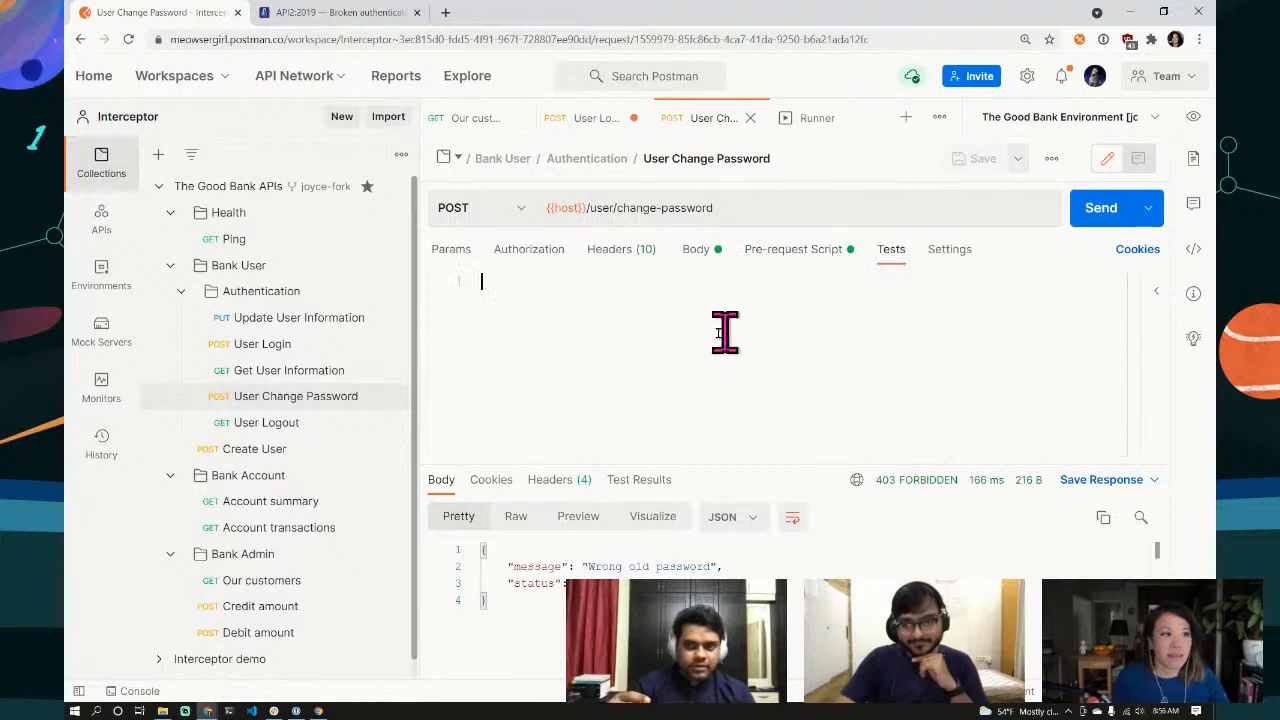
click(1156, 293)
scroll(1046, 400, down, 5)
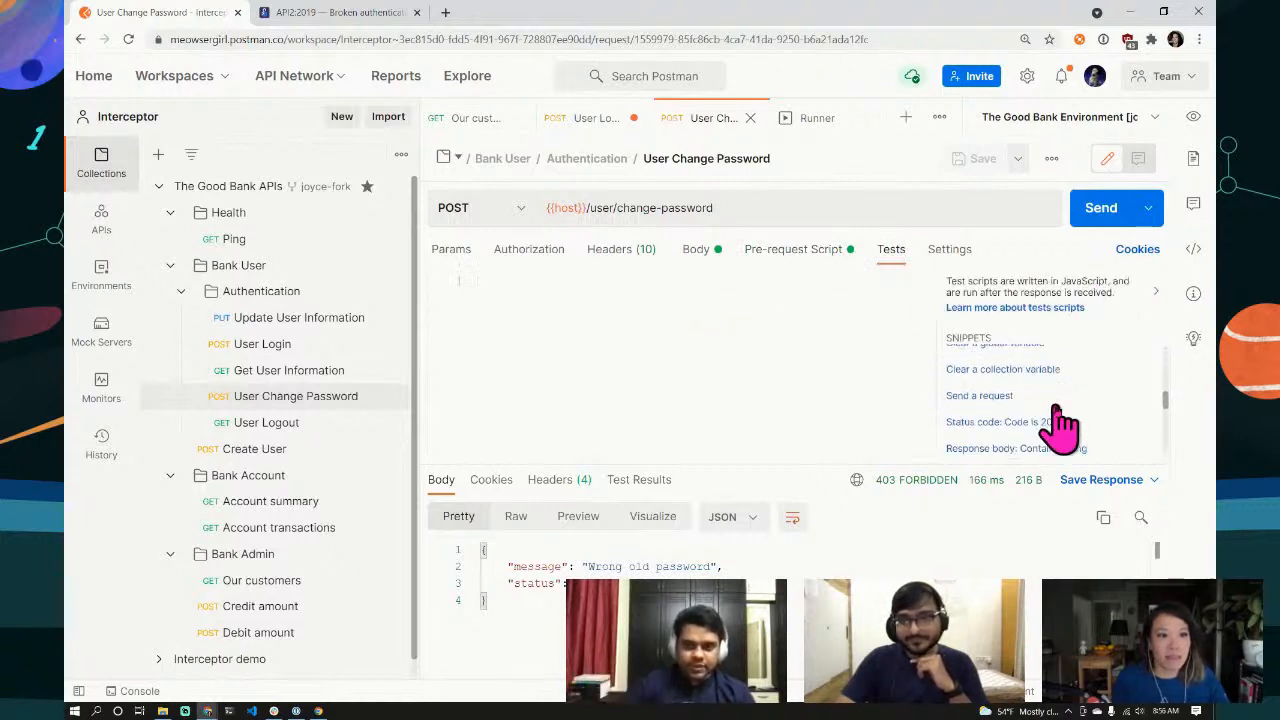
click(1050, 422)
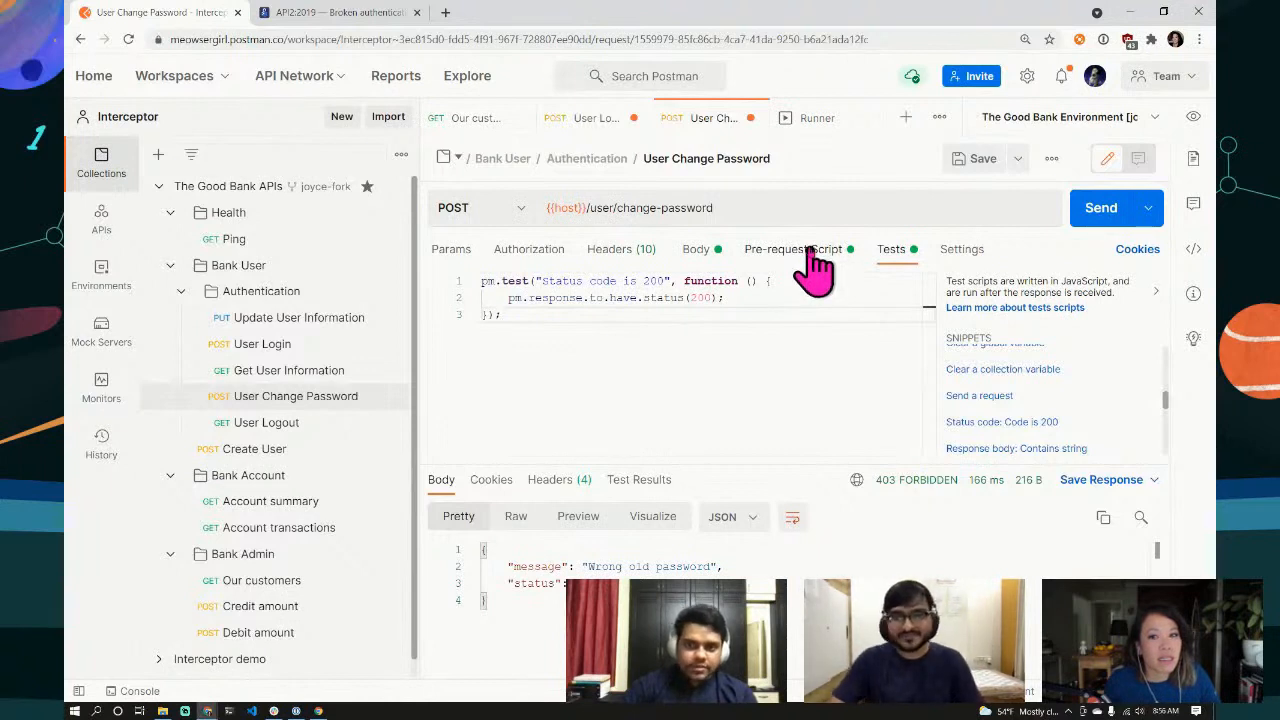
click(696, 250)
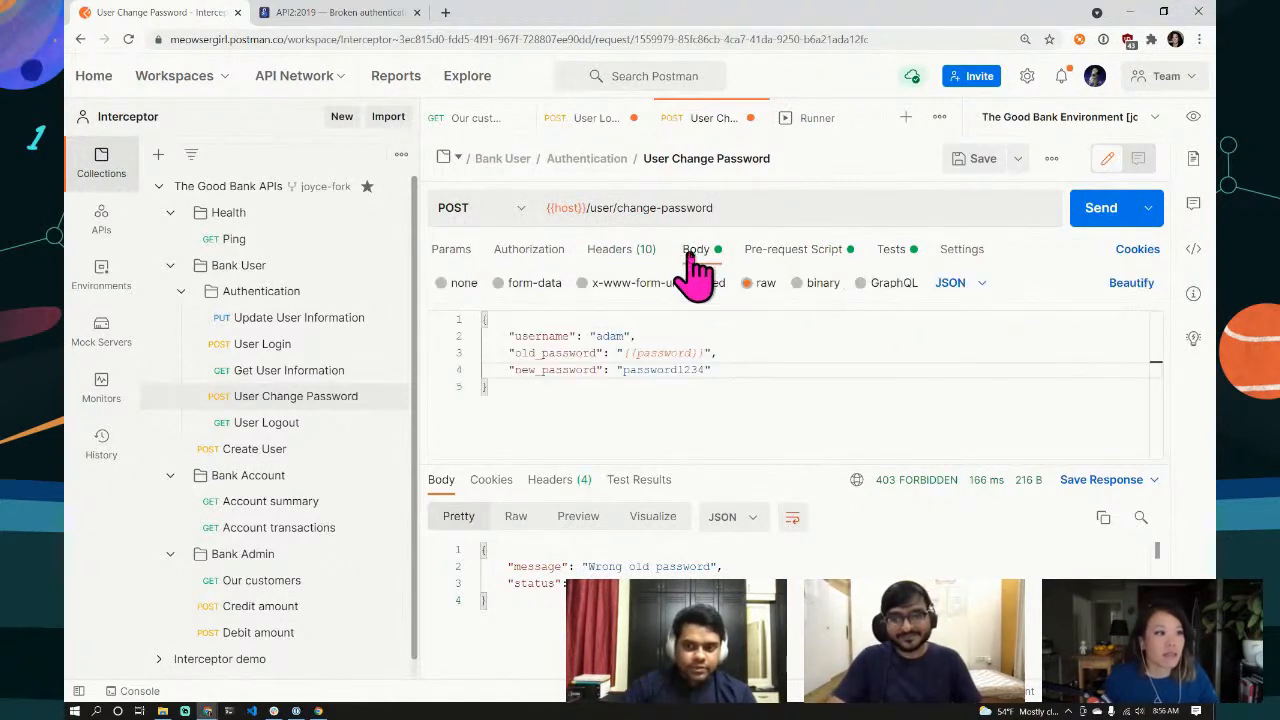
drag(711, 370, 625, 370)
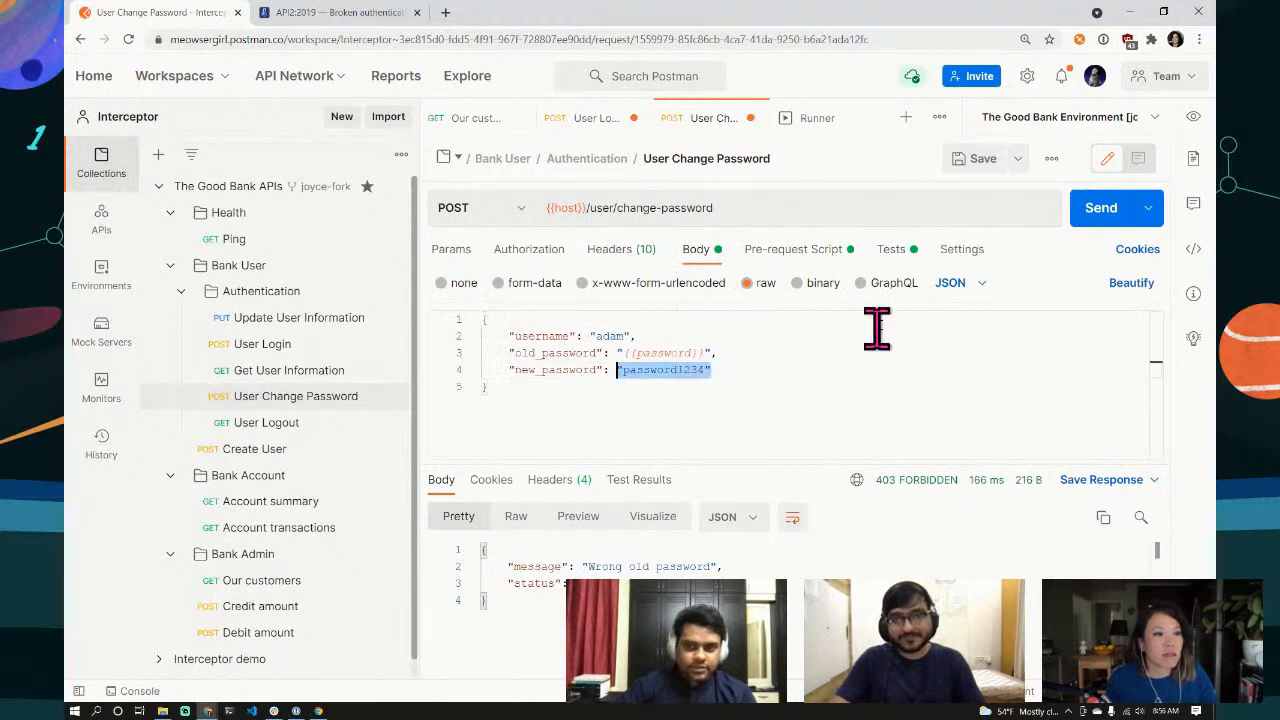
click(895, 250)
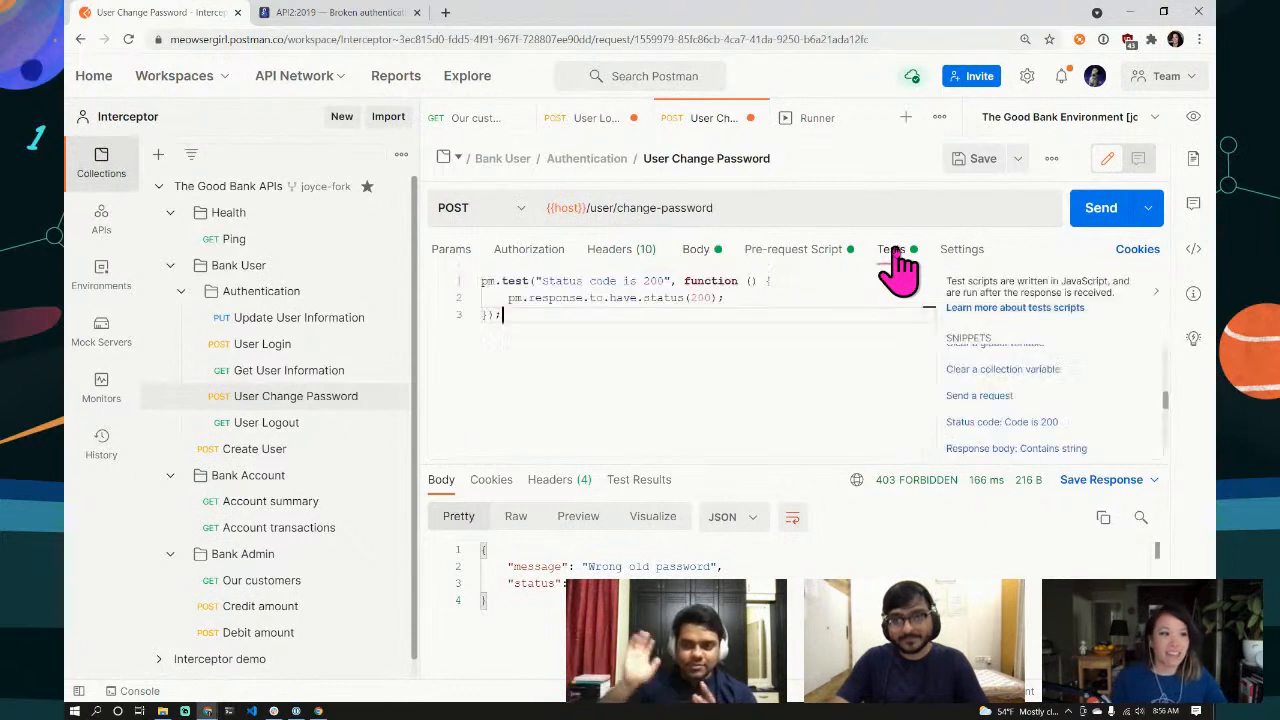
click(976, 162)
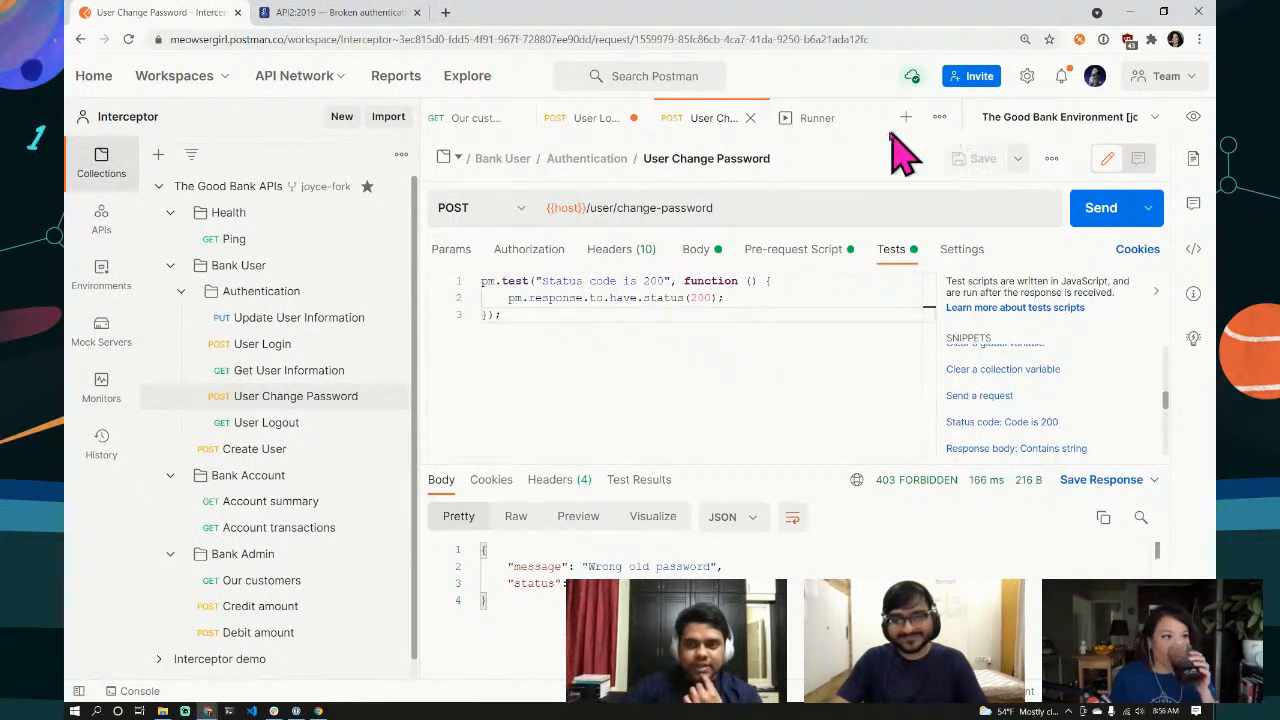
click(816, 120)
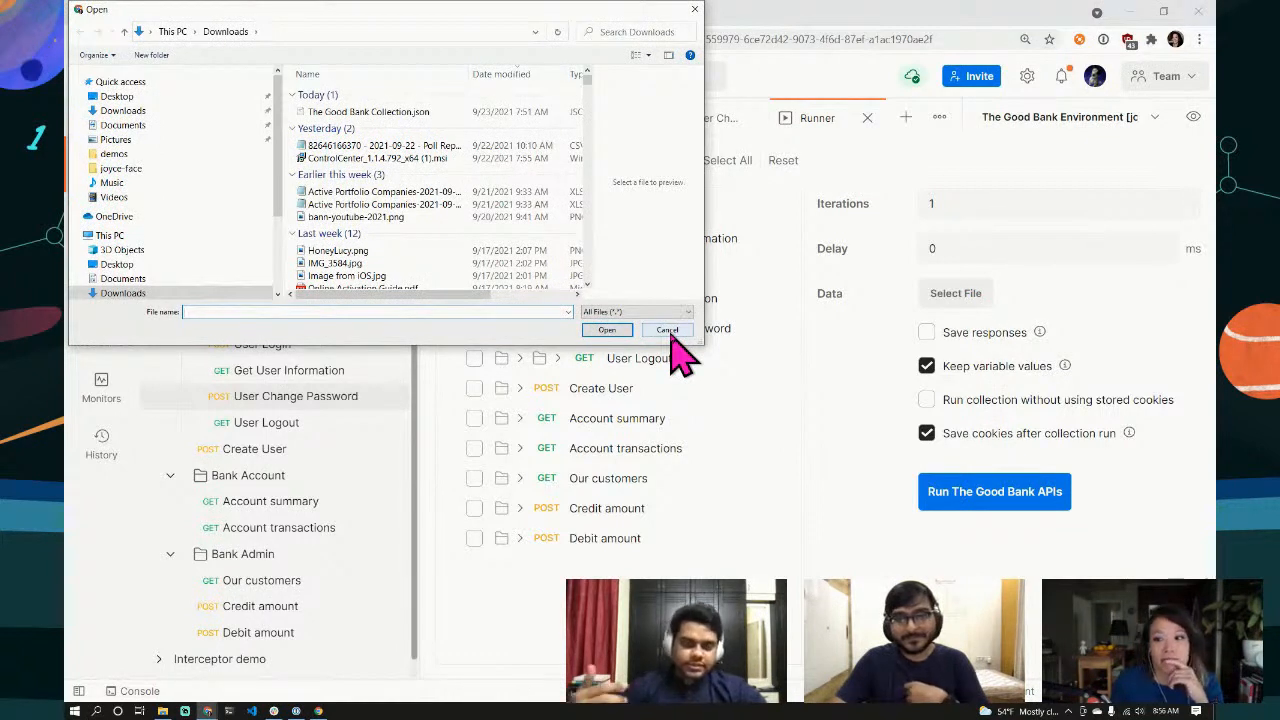
click(667, 331)
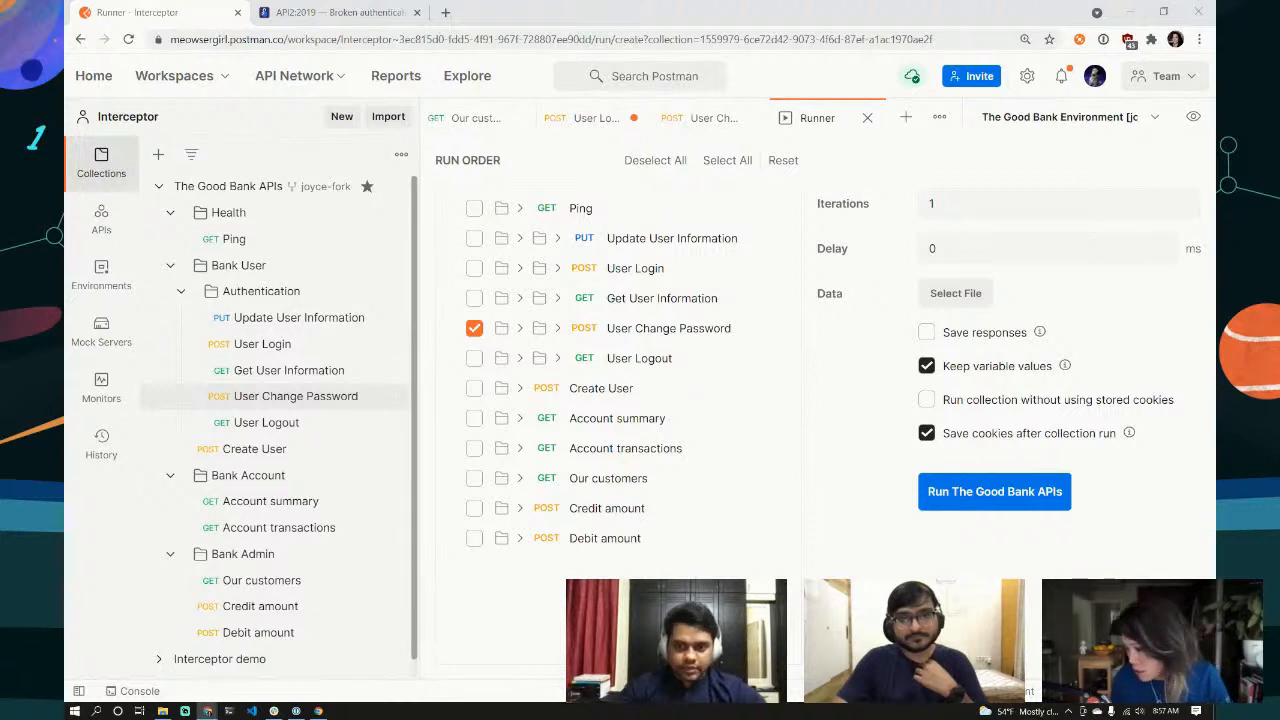
Step: Load the vulnerable-apis repository in a new tab and open util/passwords.csv
click(446, 12)
text(https://github.com/kmmanoj96/vulnerable-apis)
key(Return)
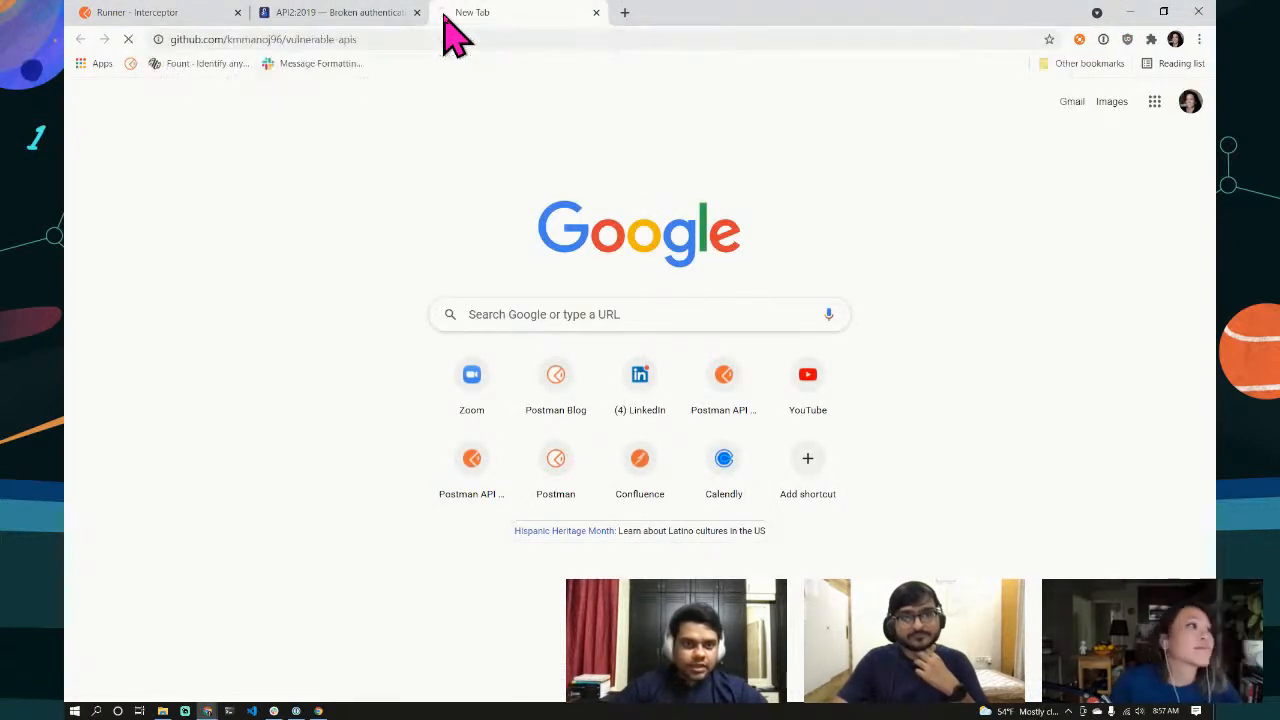
scroll(600, 500, down, 2)
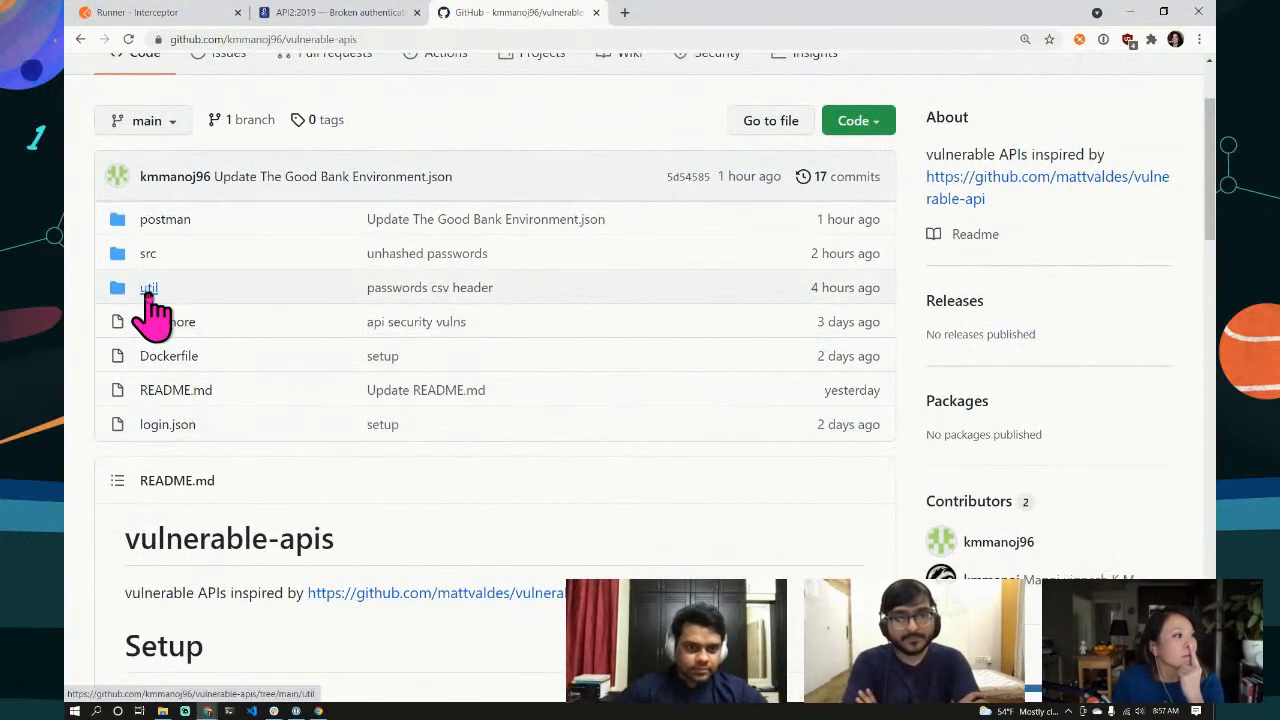
click(149, 289)
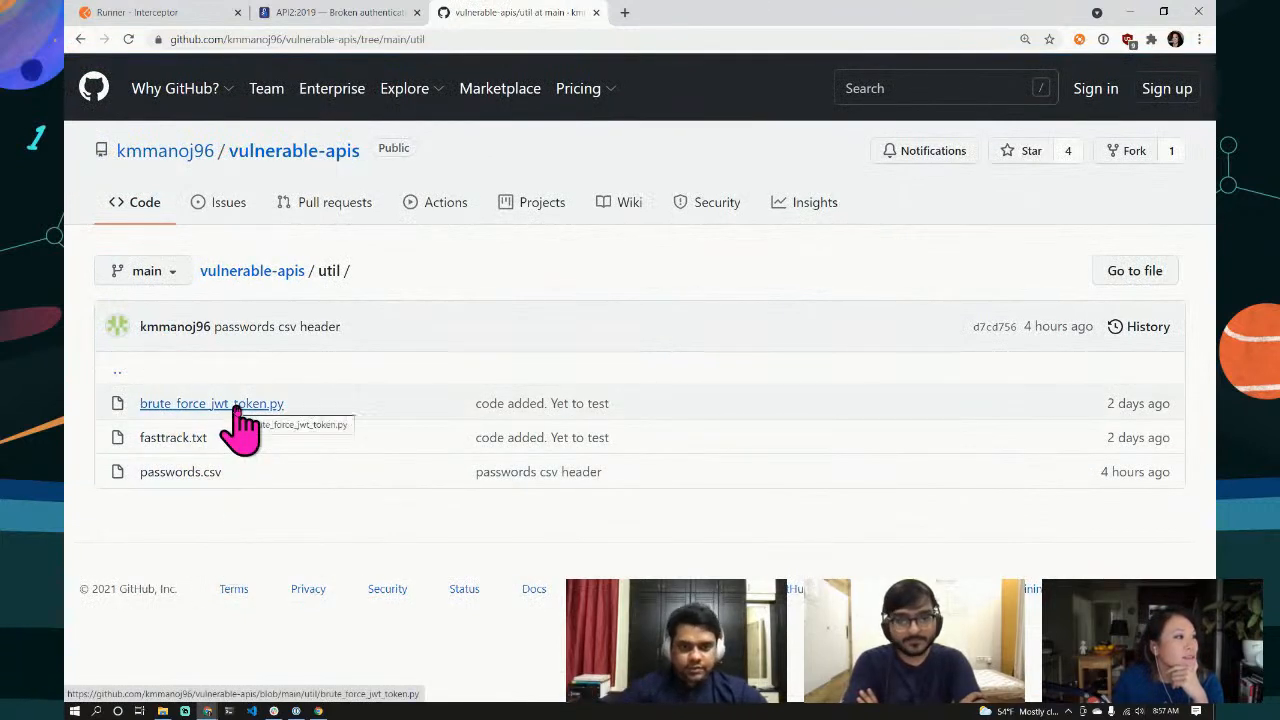
click(180, 474)
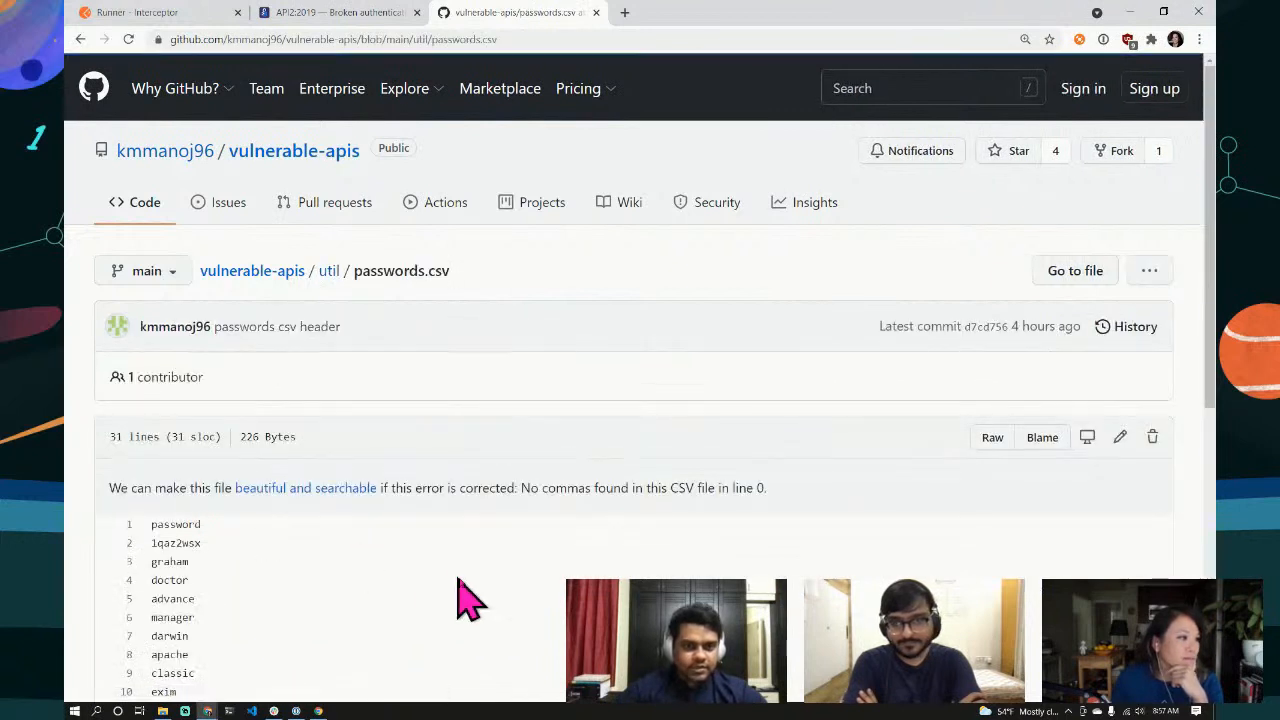
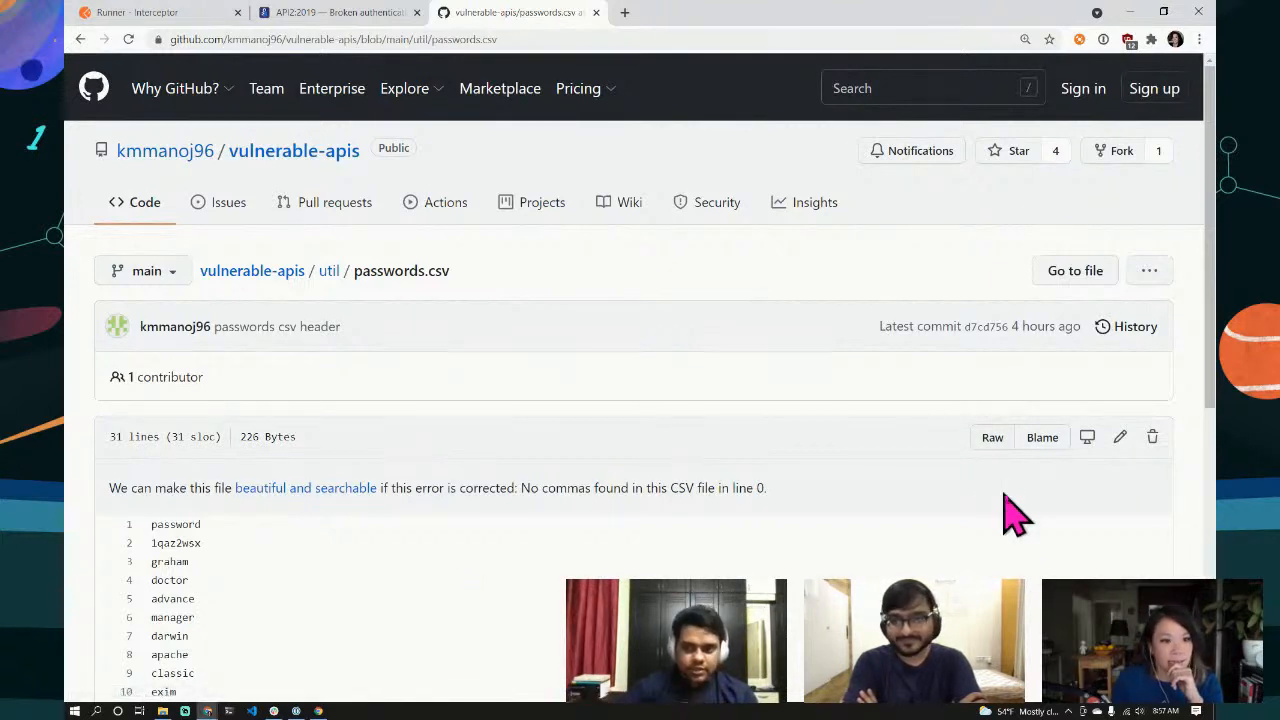
Step: Open the Raw view of passwords.csv, showing its 31 plain-text passwords
click(992, 440)
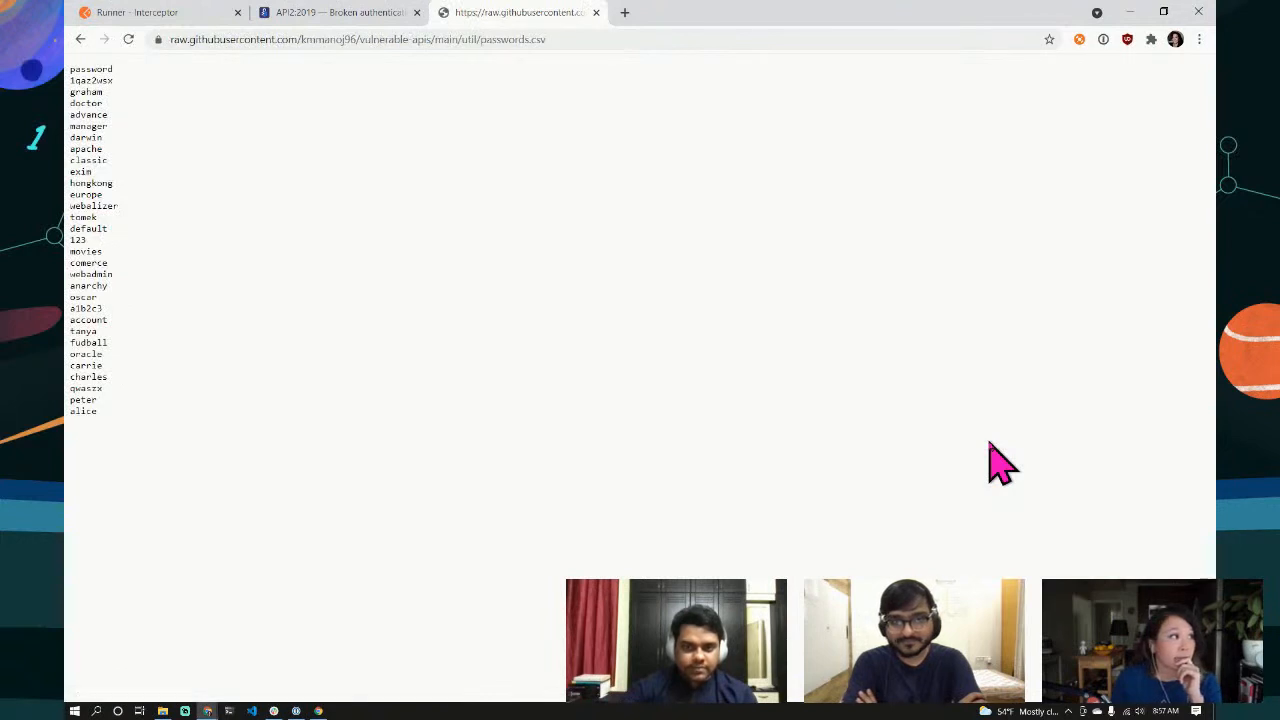
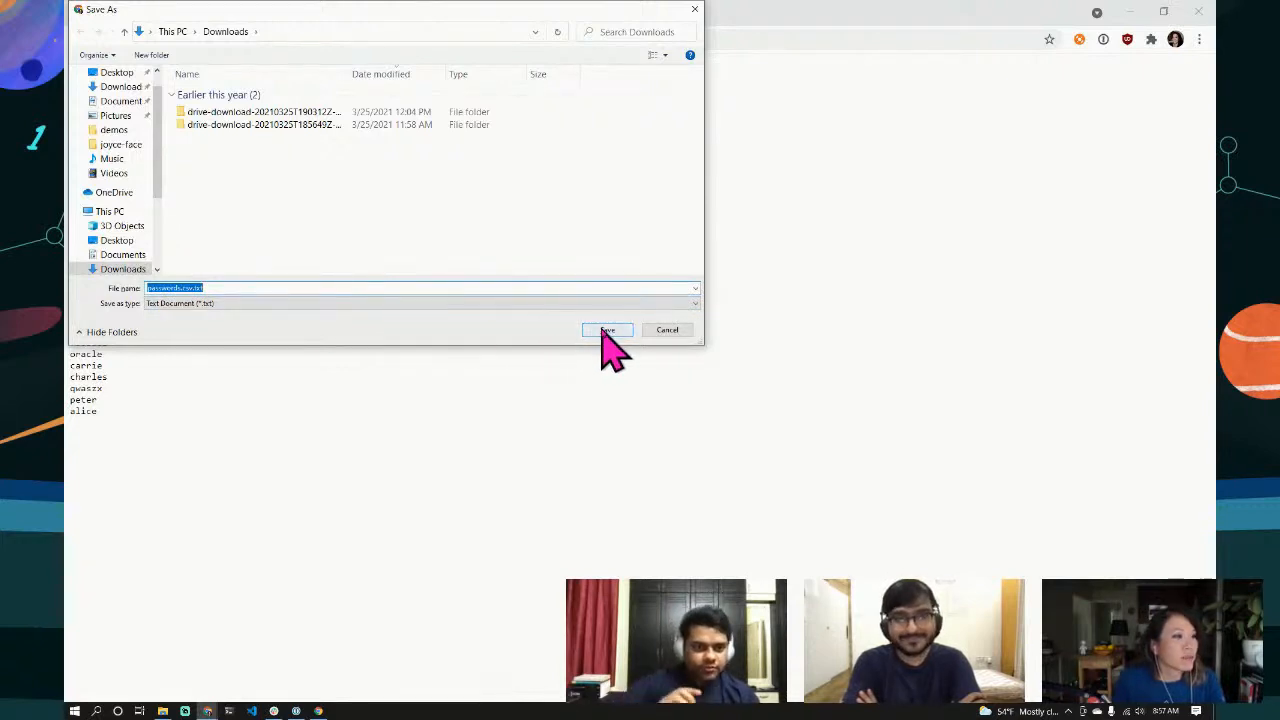
Step: Edit the Save As file name to drop the trailing .txt, leaving passwords.csv
click(206, 288)
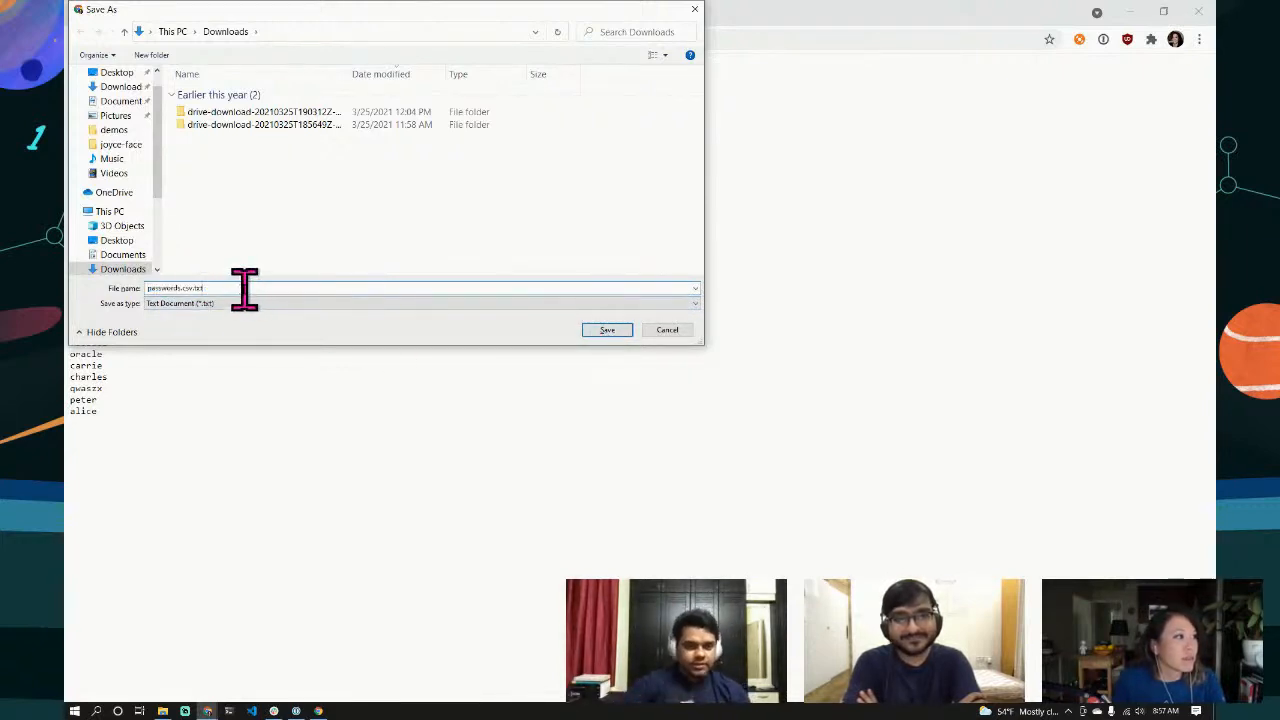
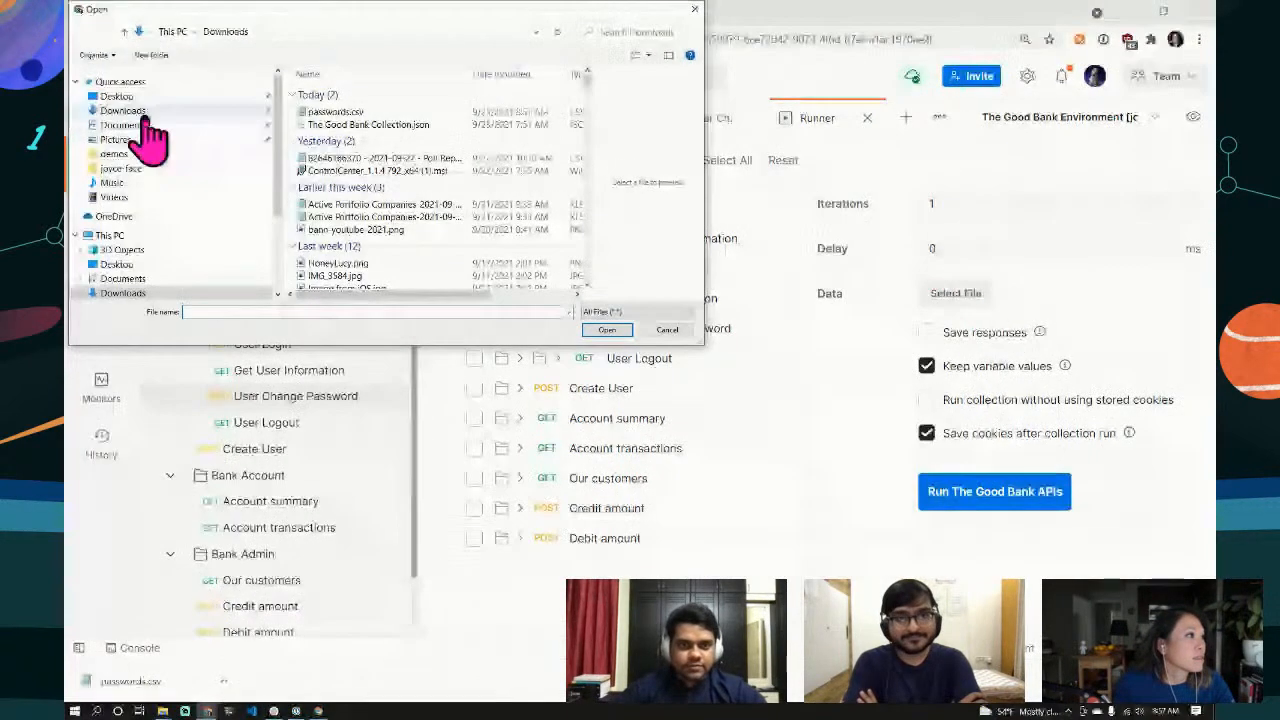
Step: Load passwords.csv from Downloads as the Runner's data file, giving 30 iterations
click(333, 113)
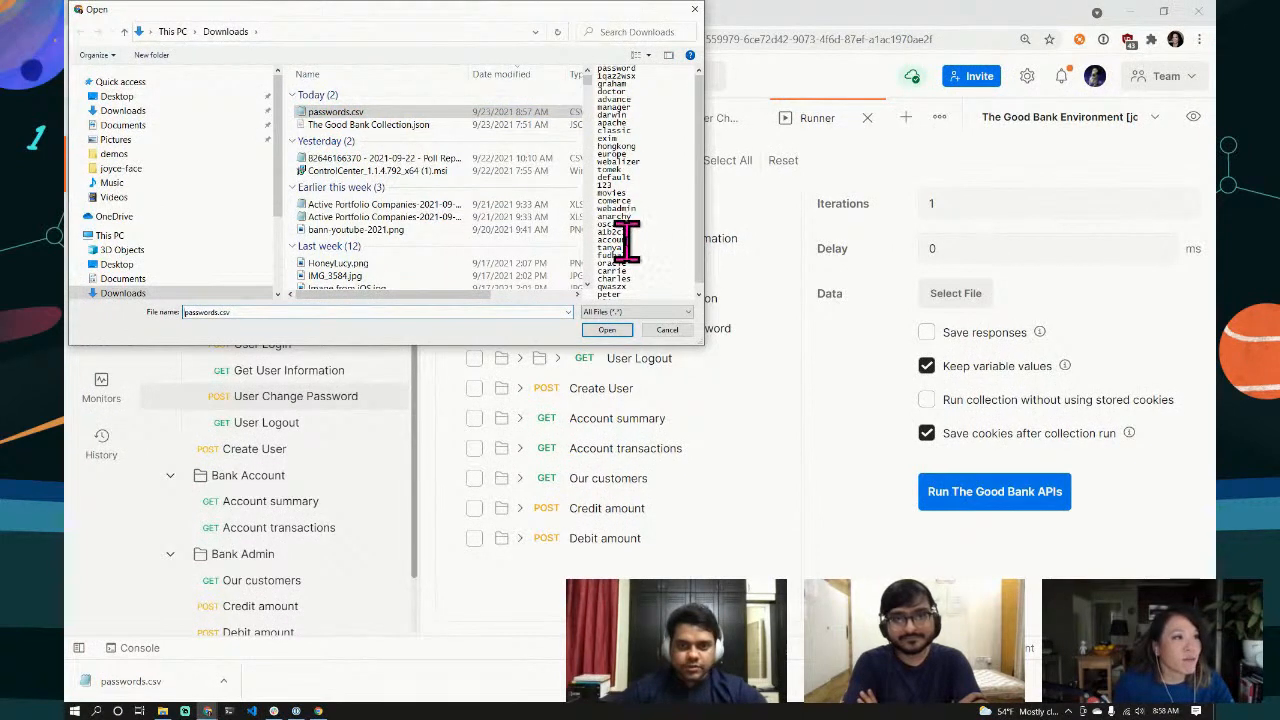
click(607, 330)
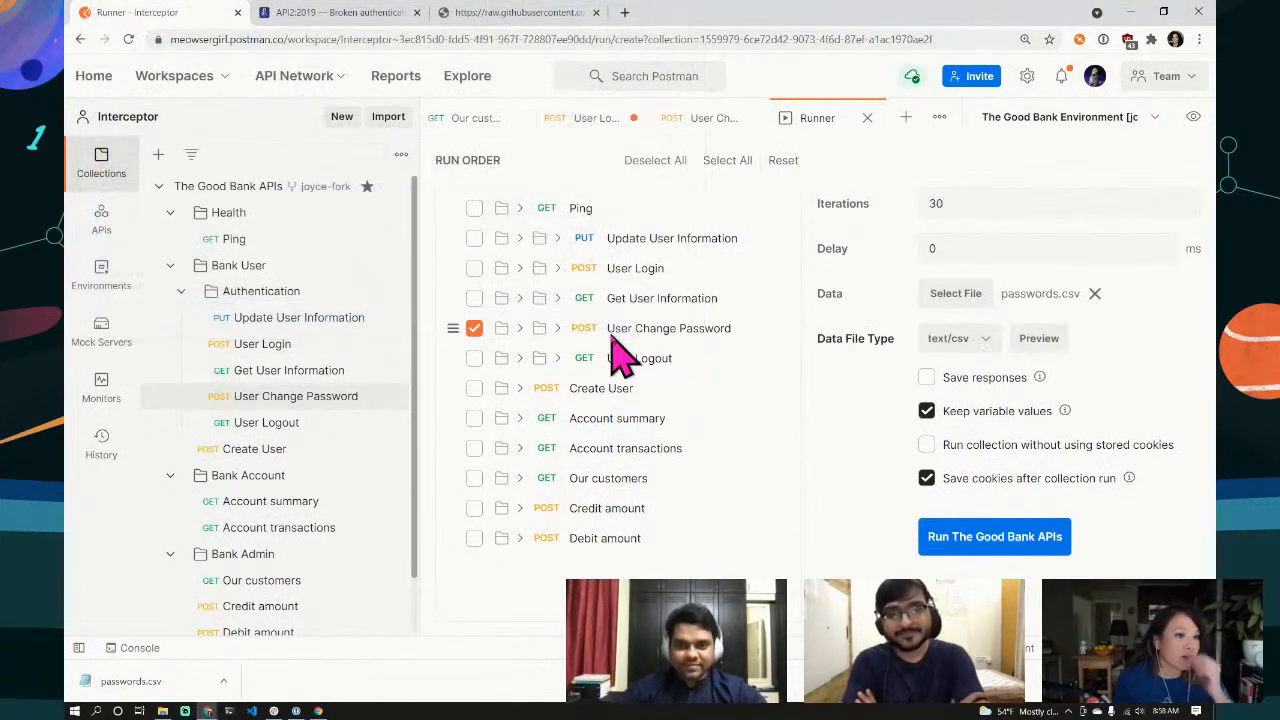
Step: Preview the passwords.csv data and scroll through the password values down to iteration 30
click(1043, 340)
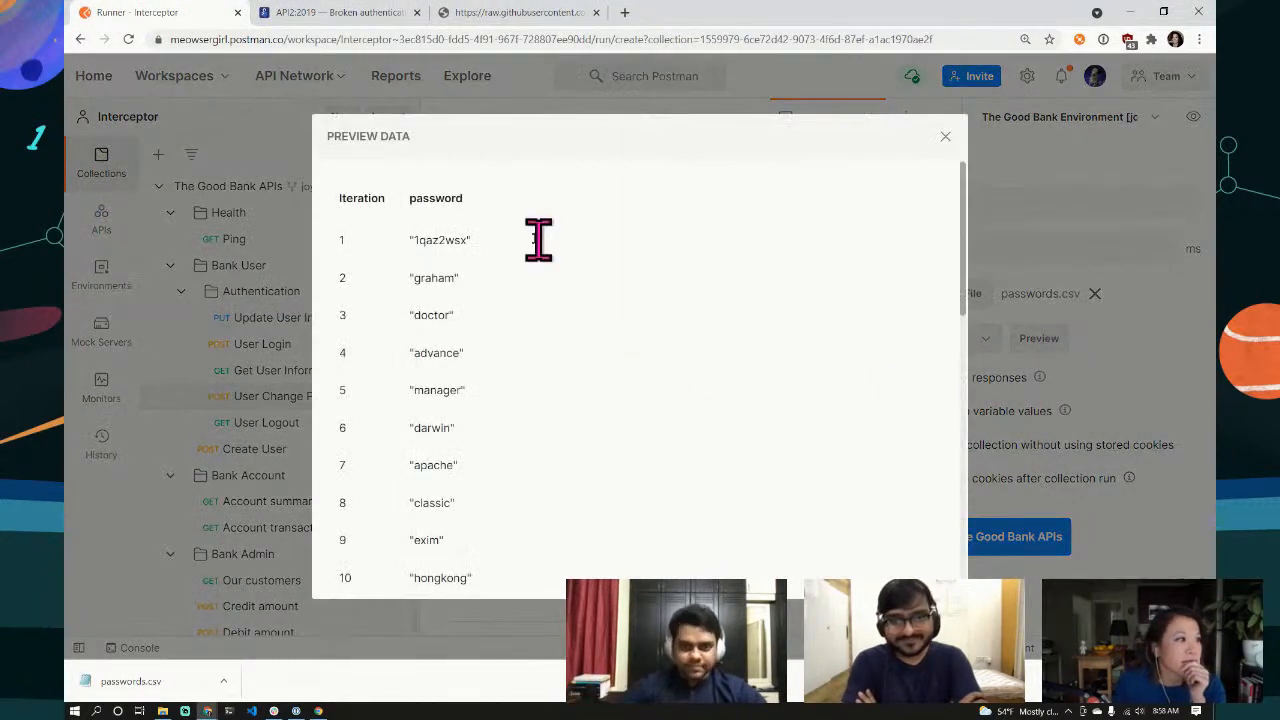
scroll(508, 307, down, 1)
scroll(506, 306, up, 1)
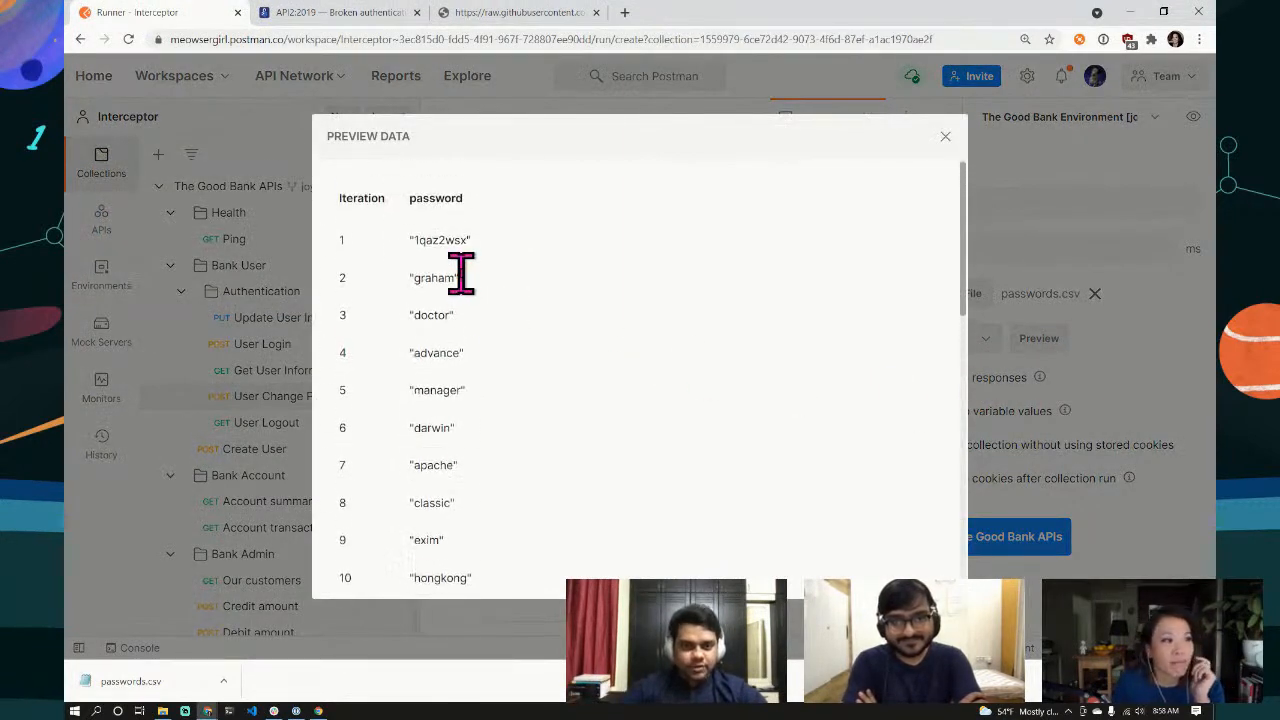
scroll(509, 486, down, 4)
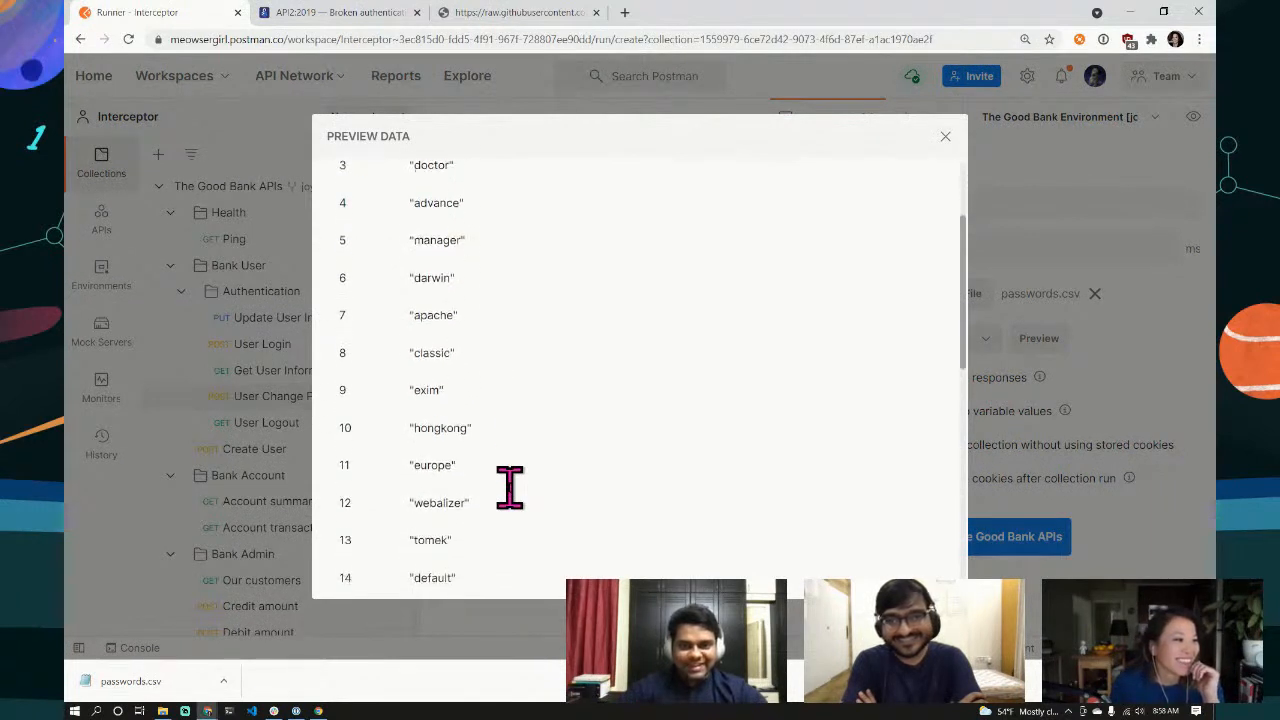
scroll(509, 487, down, 3)
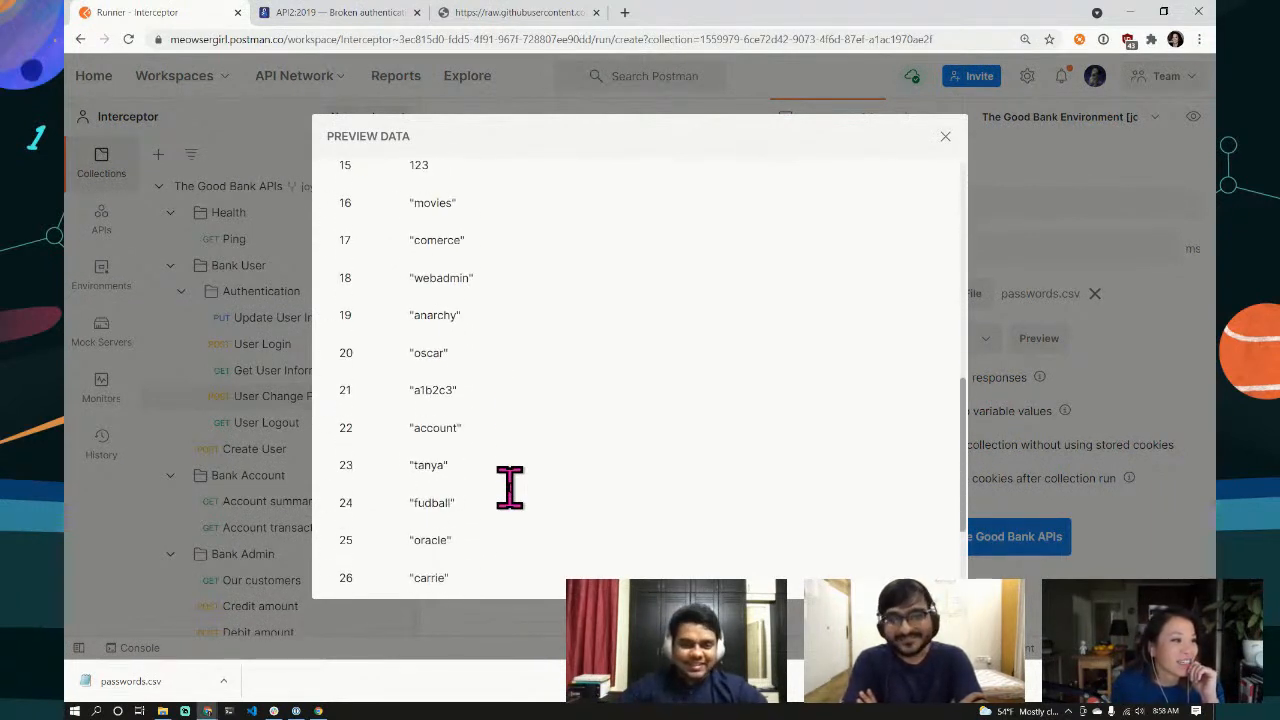
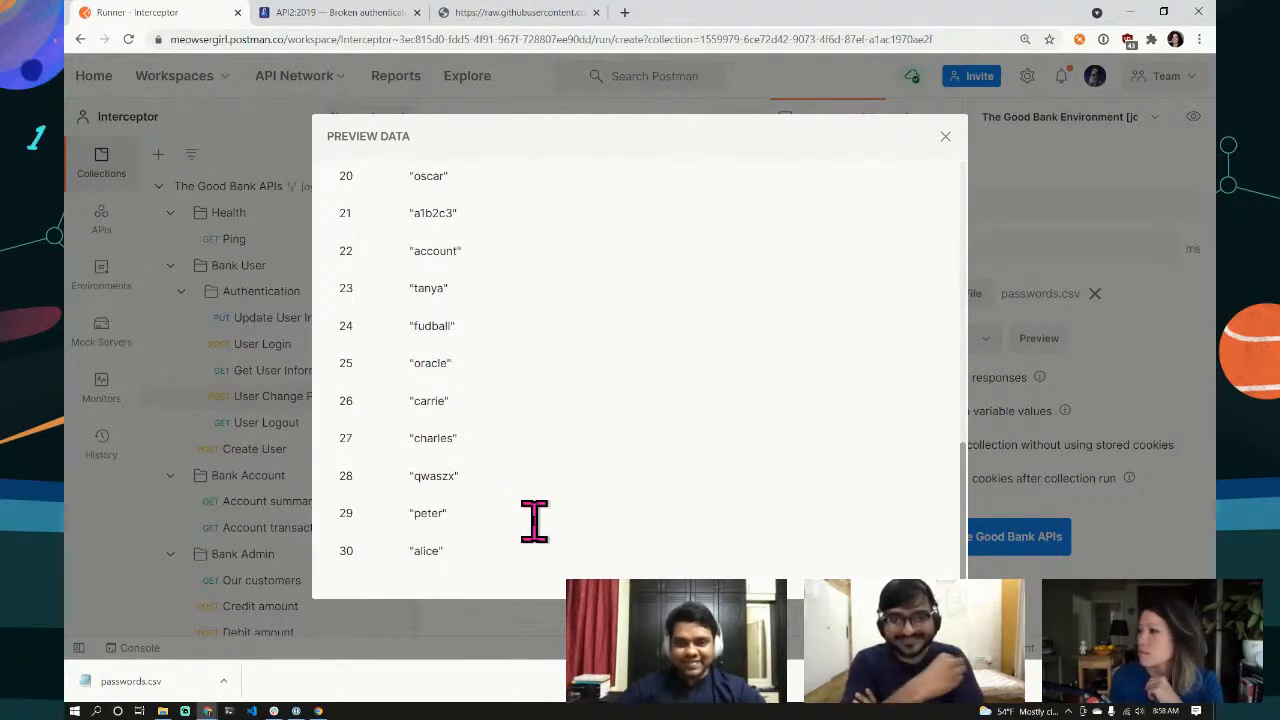
scroll(534, 516, up, 10)
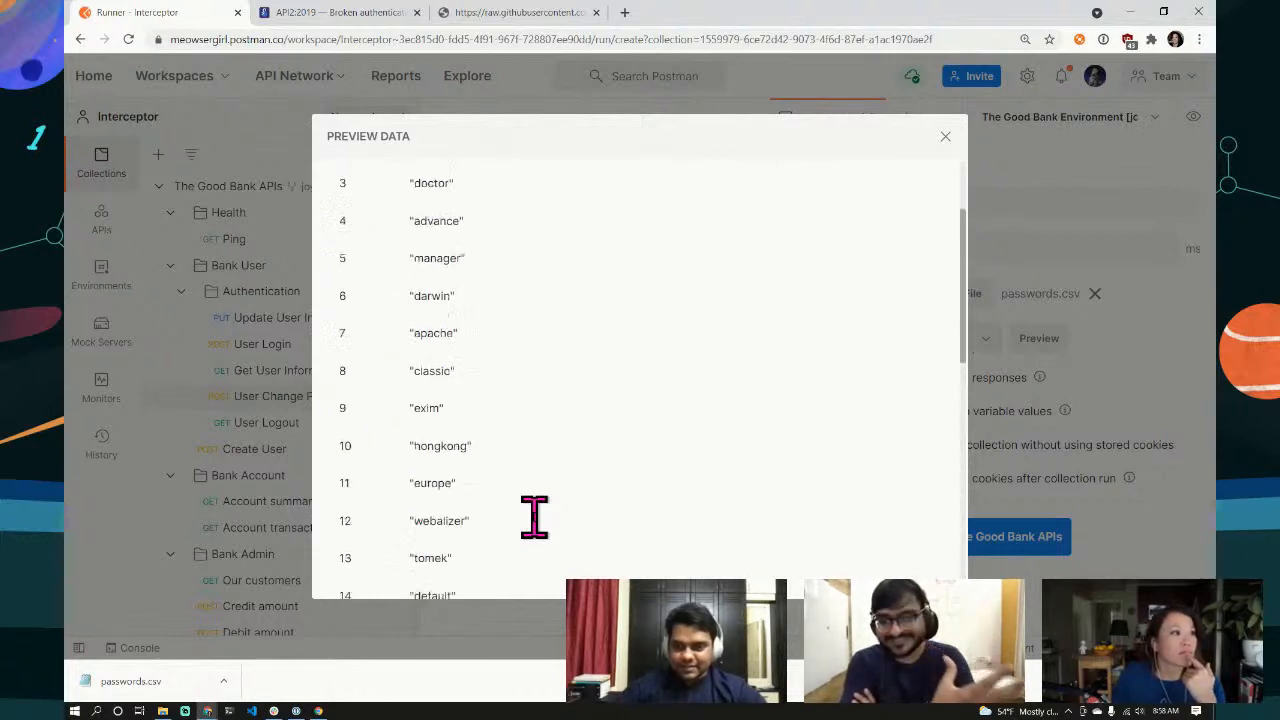
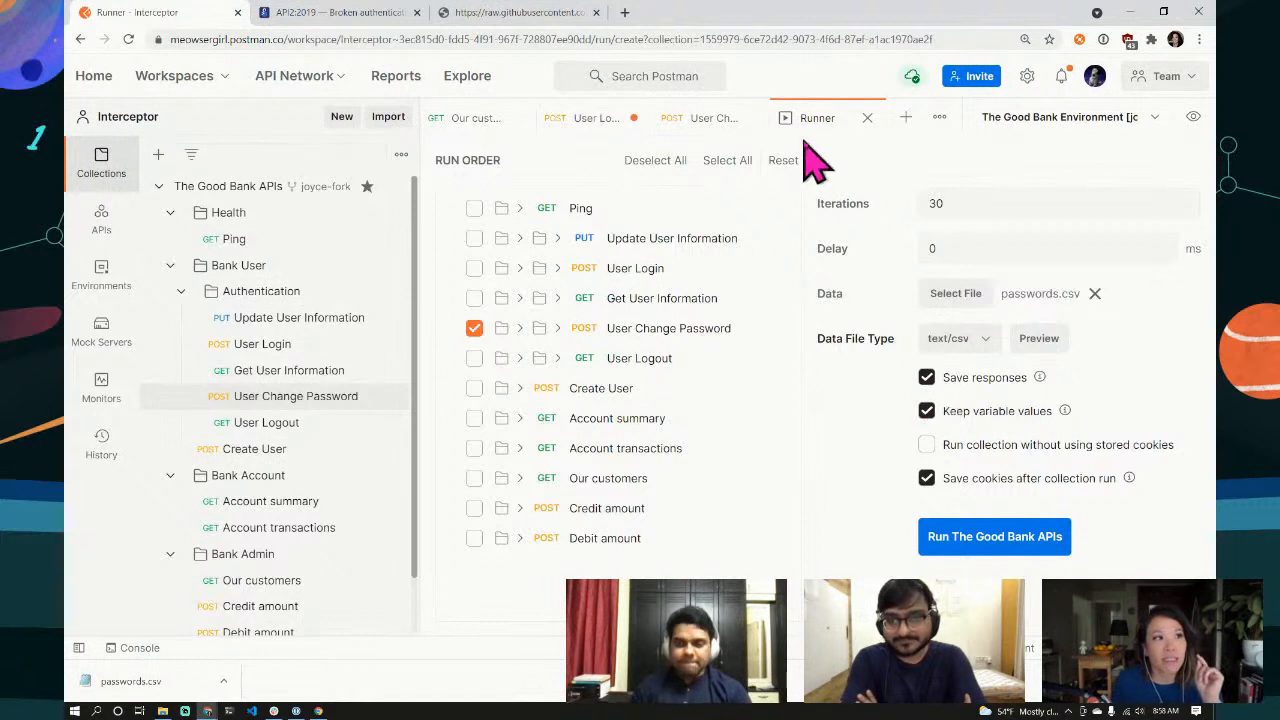
Step: Return to the User Change Password request, whose 200 test failed with a 403 'Wrong old password' response
click(712, 122)
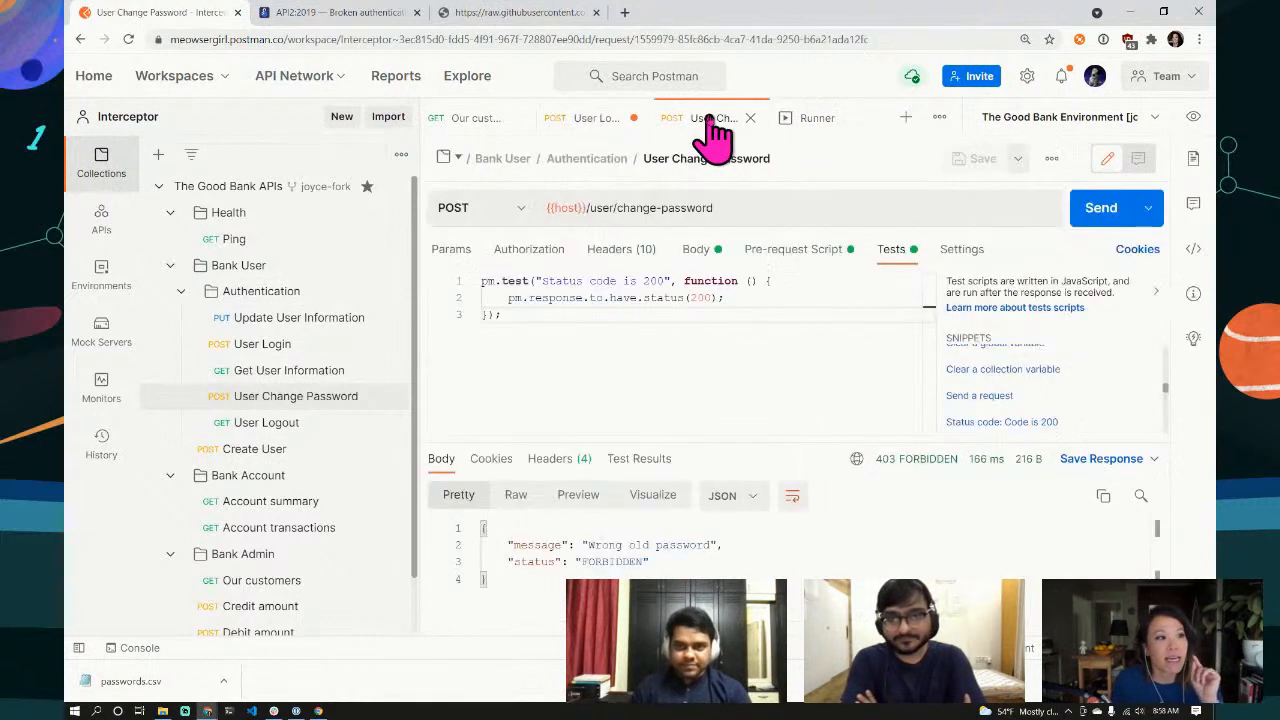
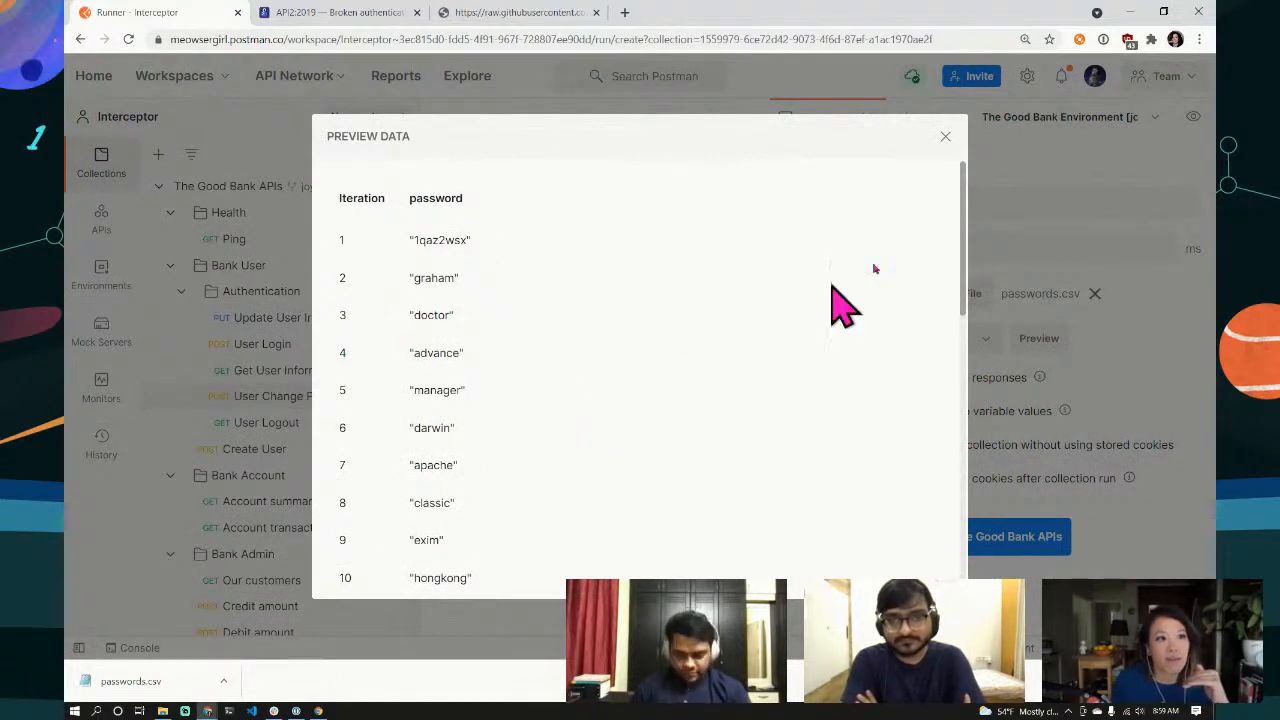
Step: Close the passwords.csv data preview, leaving the Runner set for 30 iterations of User Change Password
click(945, 137)
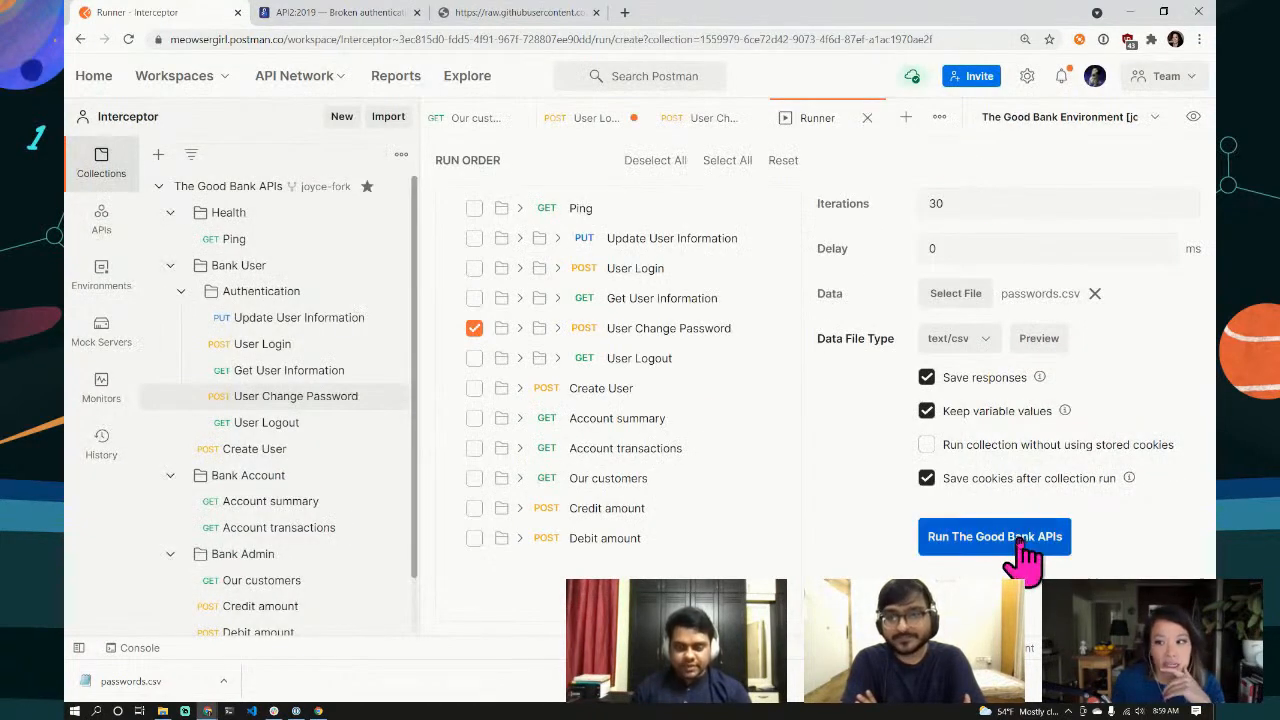
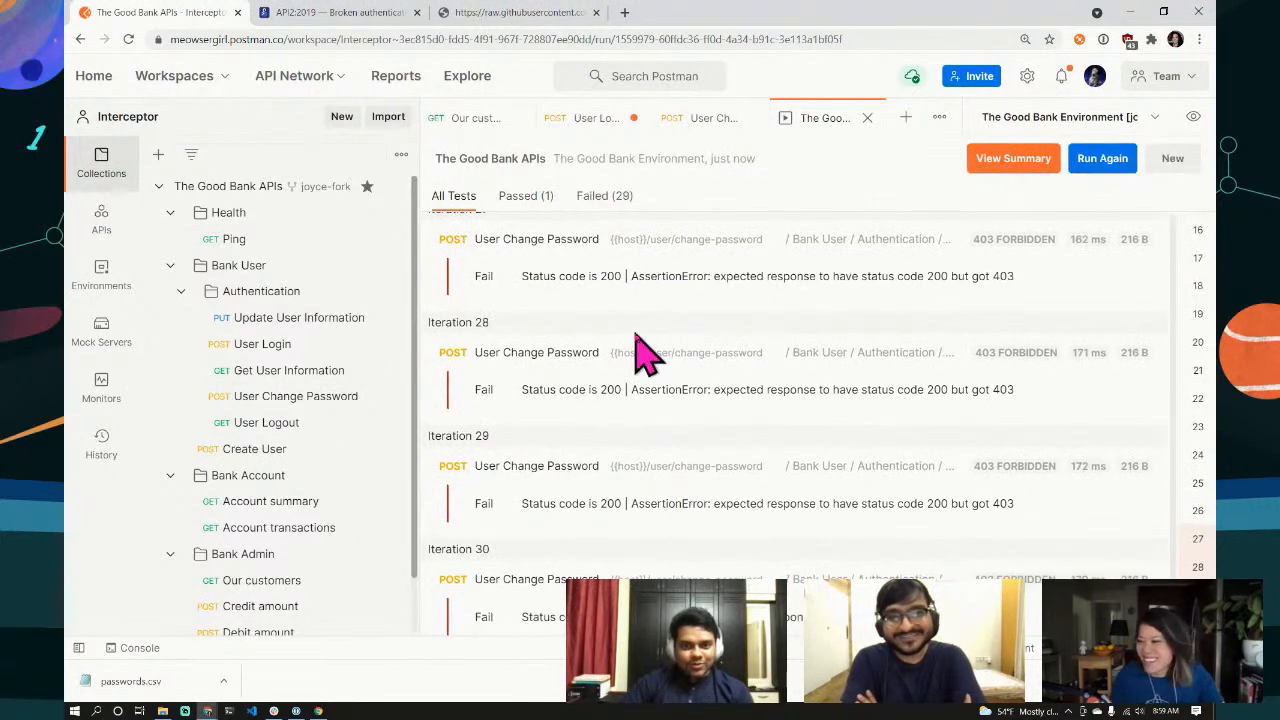
Step: Filter run results to the one passing iteration, then open User Login showing a 403 lockout
click(532, 200)
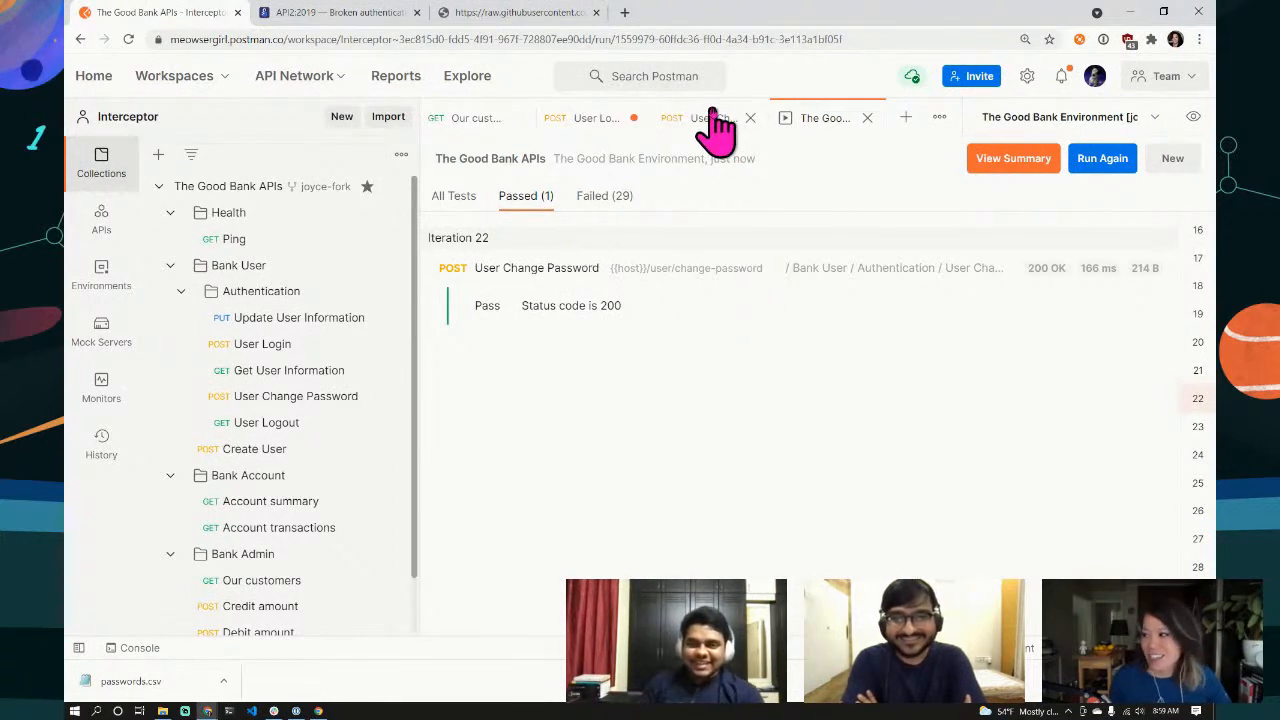
click(256, 350)
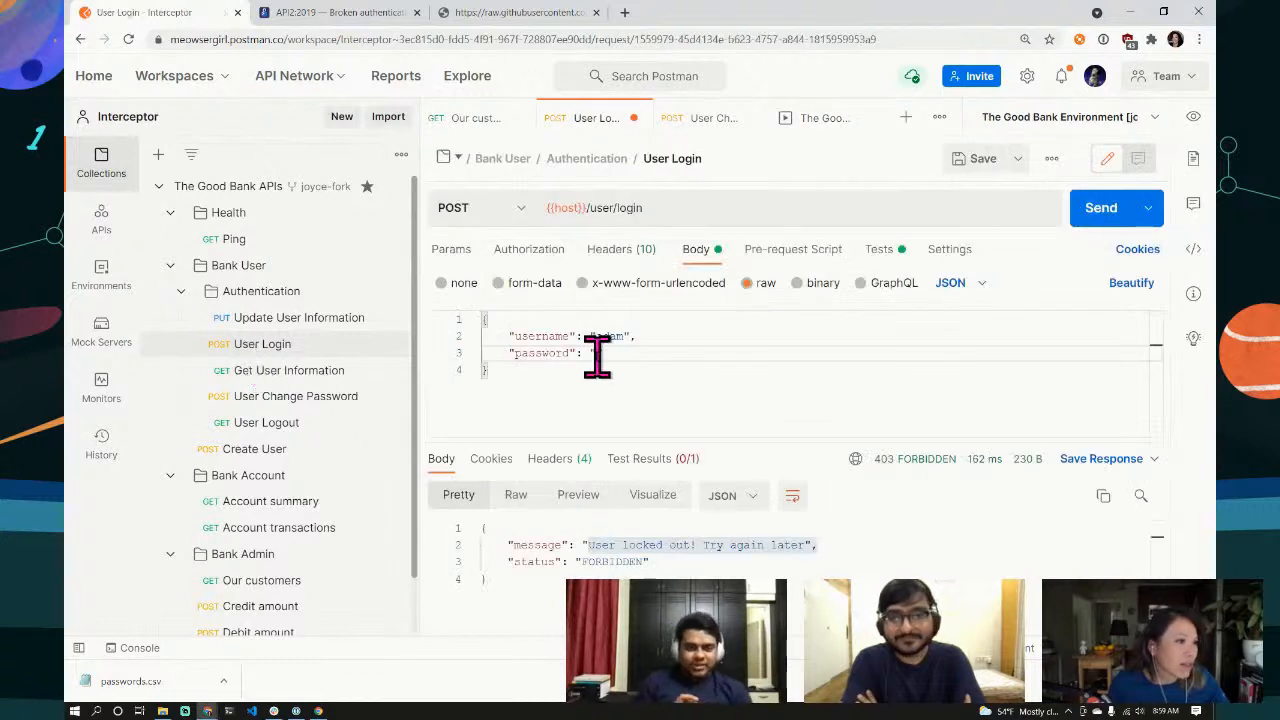
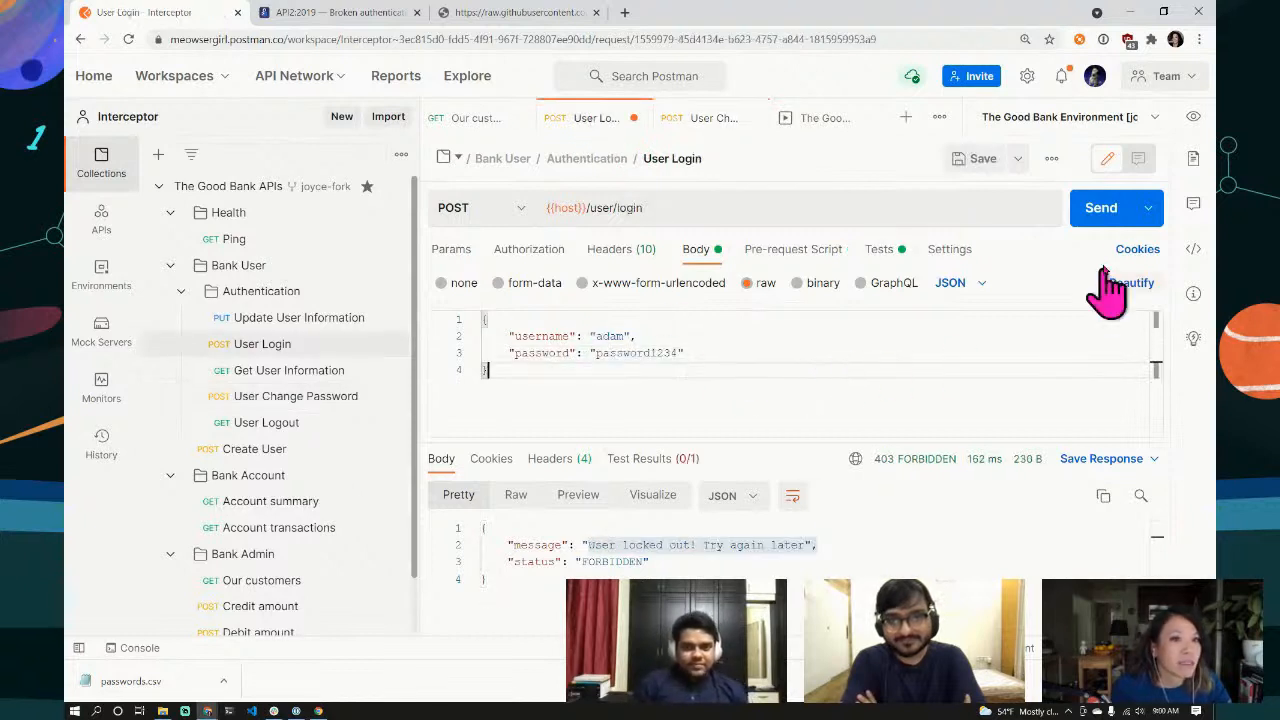
Step: Send adam's User Login with the brute-forced password, get a 200 OK session token, and save the request
click(1105, 218)
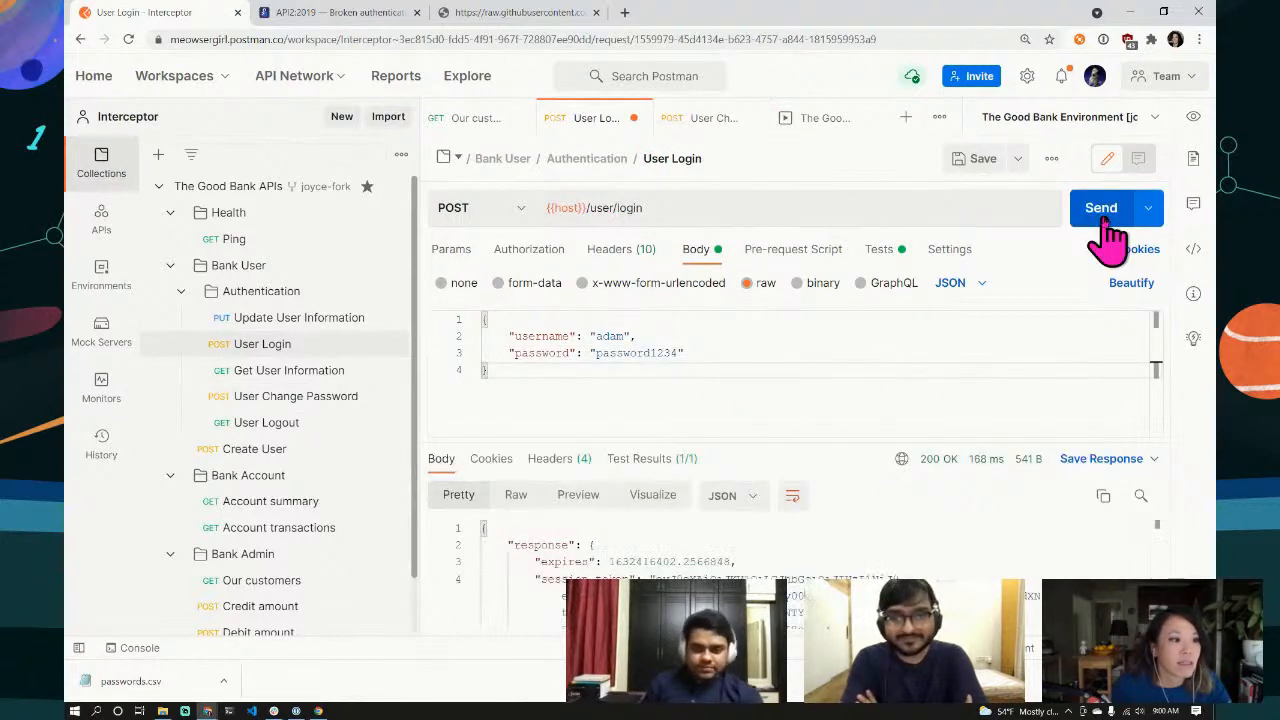
drag(840, 441, 833, 305)
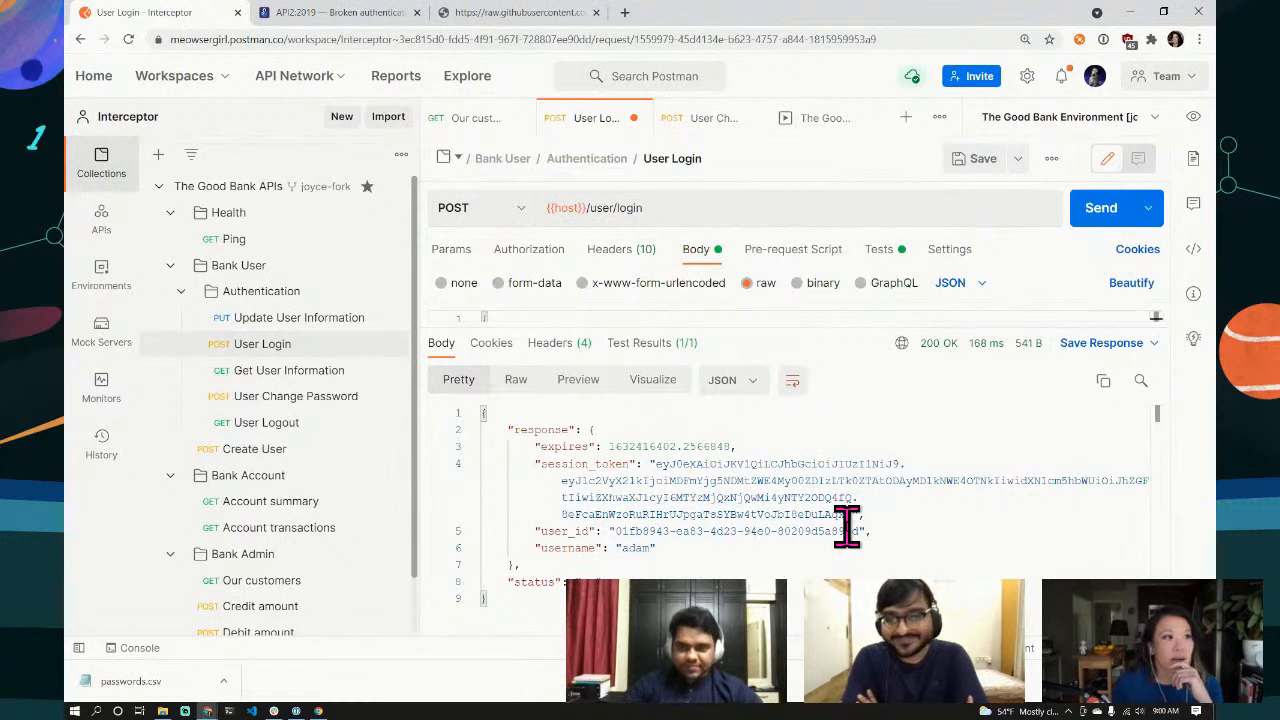
click(980, 180)
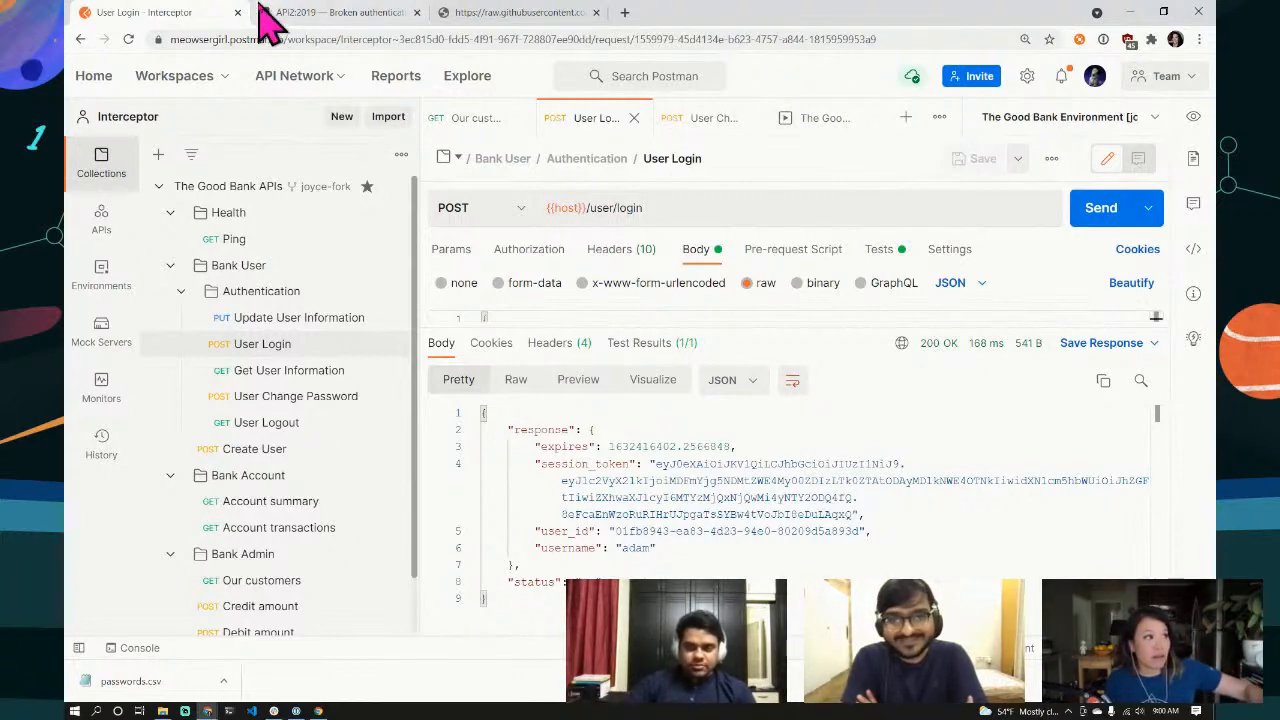
Step: Glance at the API2:2019 Broken authentication article, then return to Postman
click(335, 13)
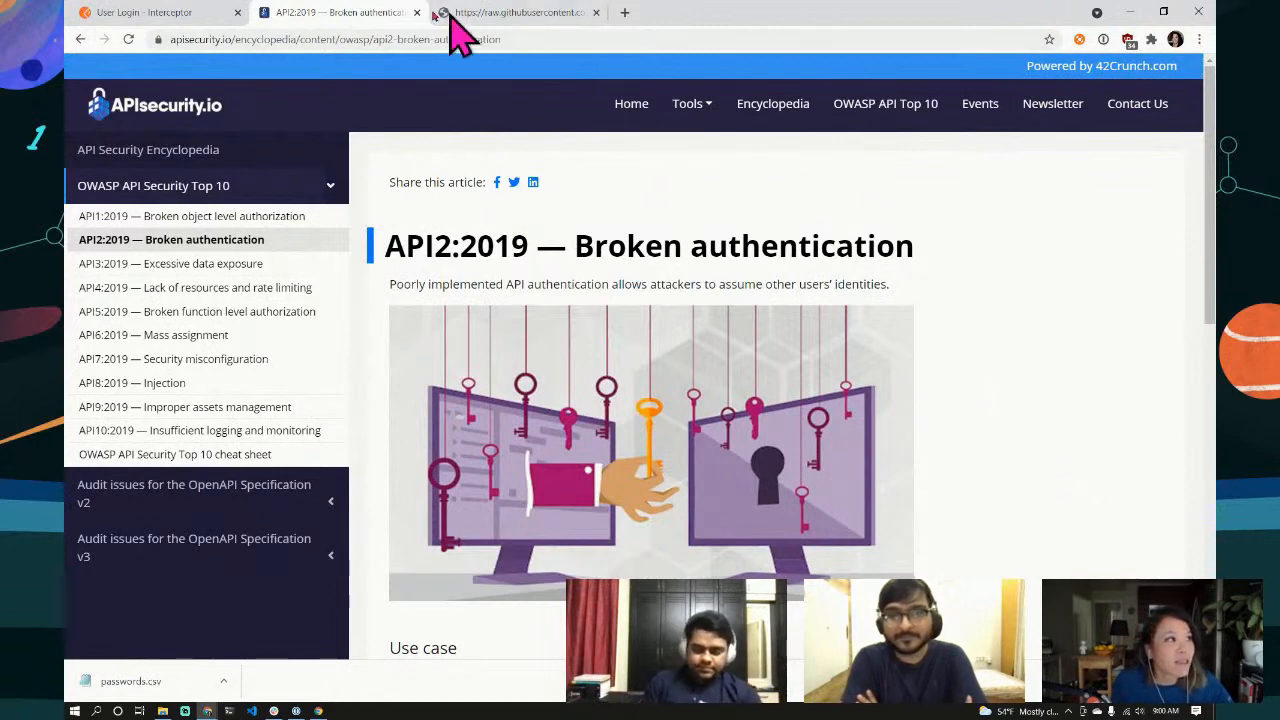
click(140, 12)
Step: In the run results, inspect iteration 22's User Change Password request body and highlight the working old password
click(828, 120)
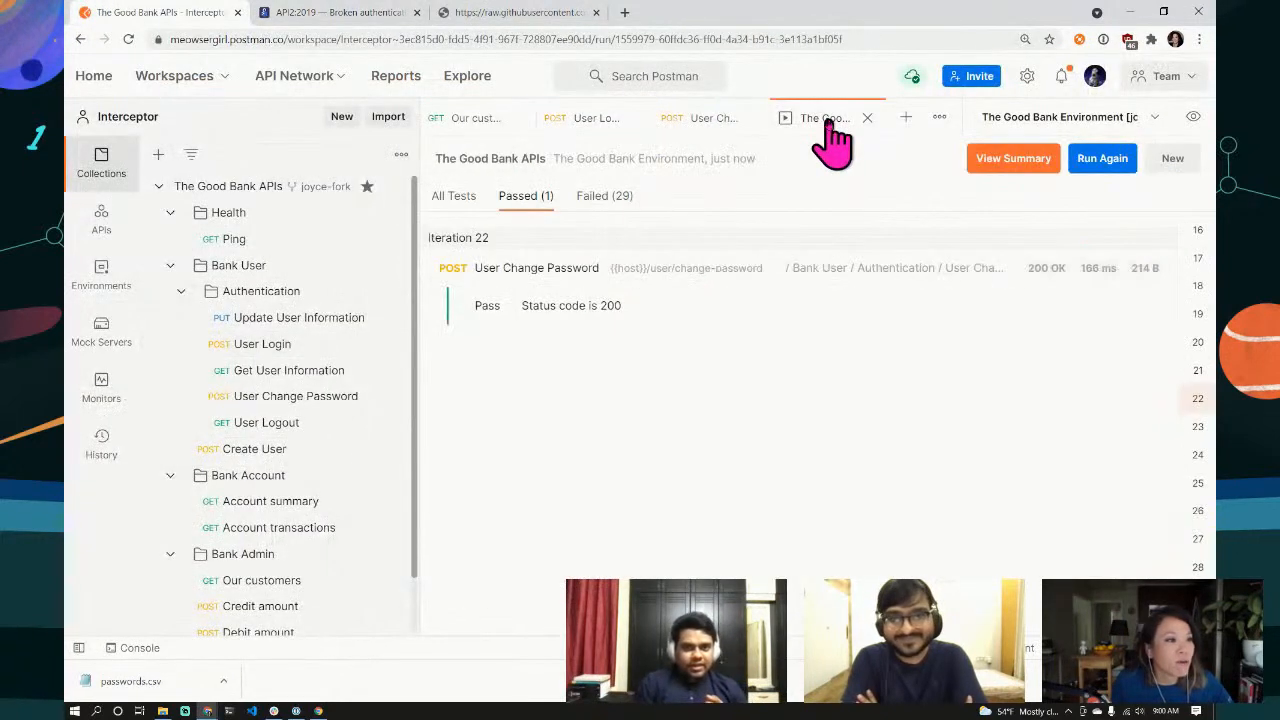
click(537, 280)
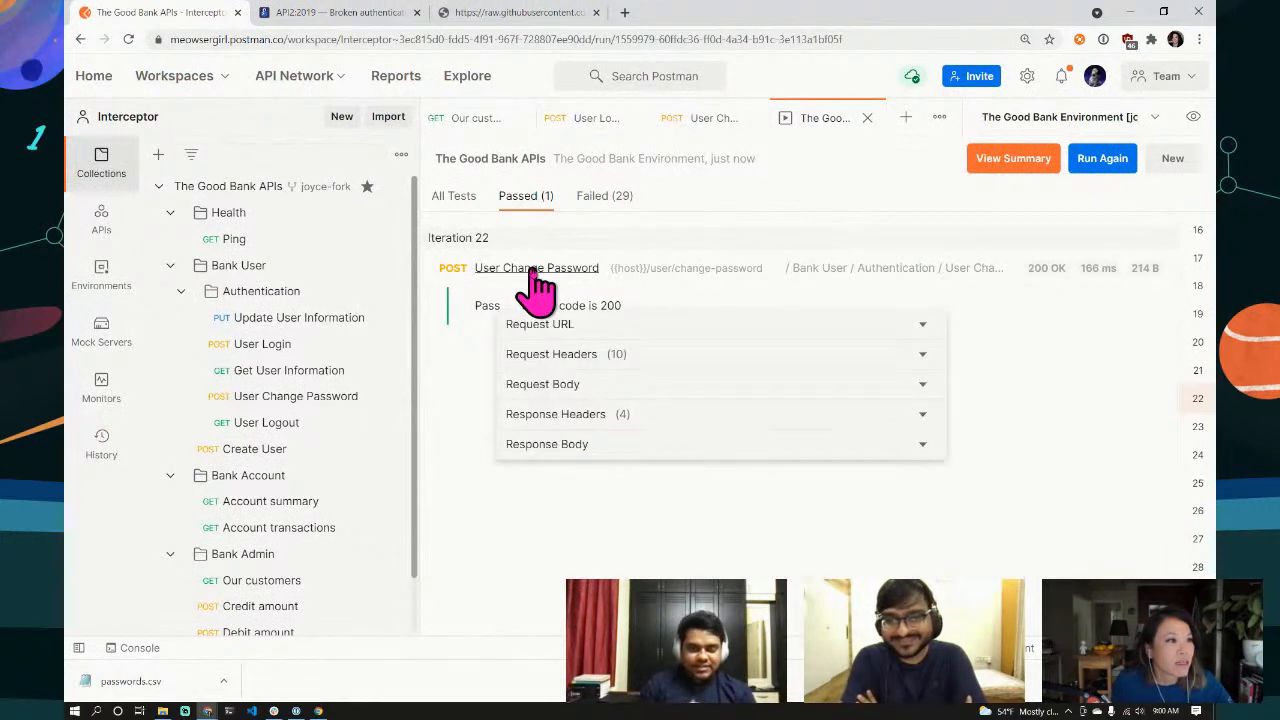
click(924, 388)
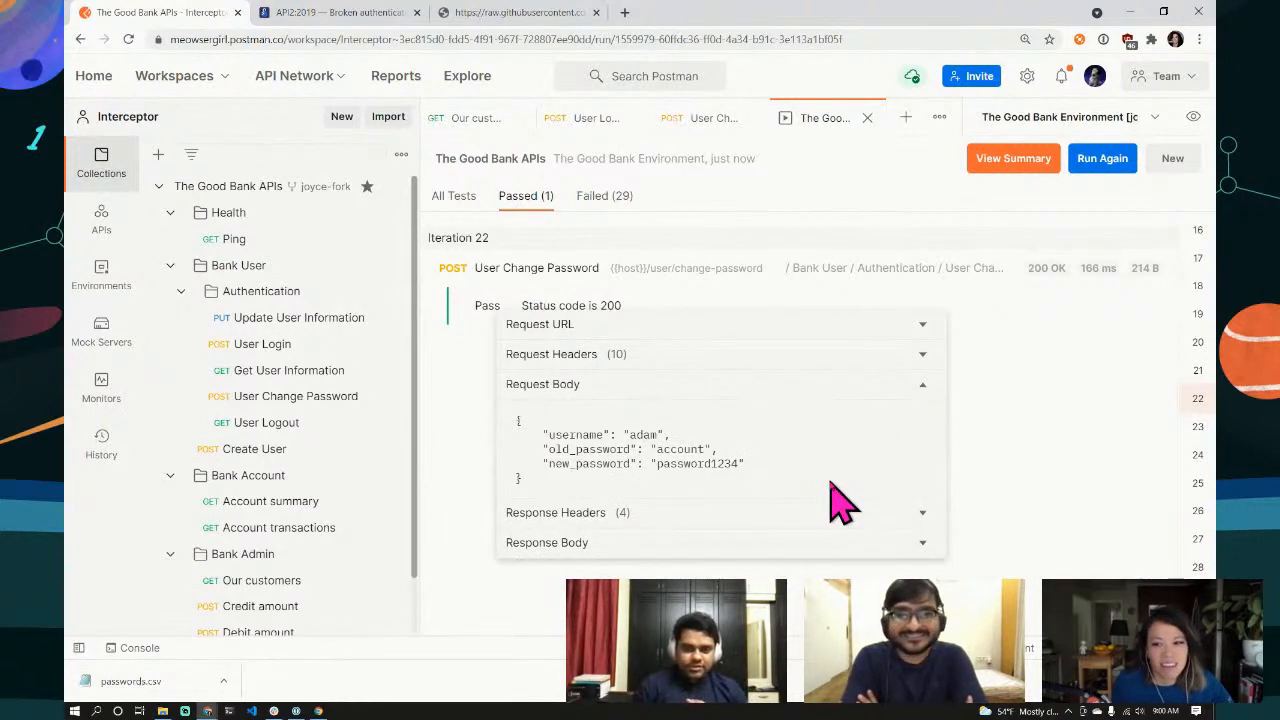
drag(704, 449, 657, 449)
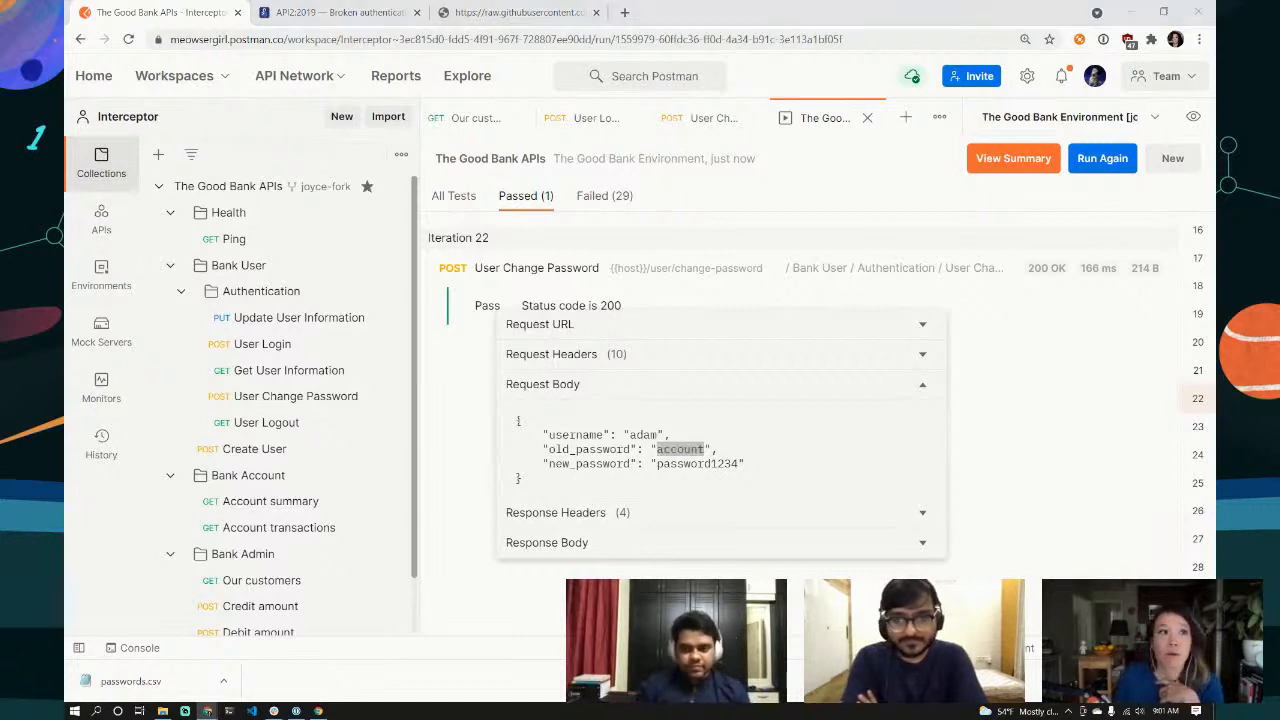
click(822, 125)
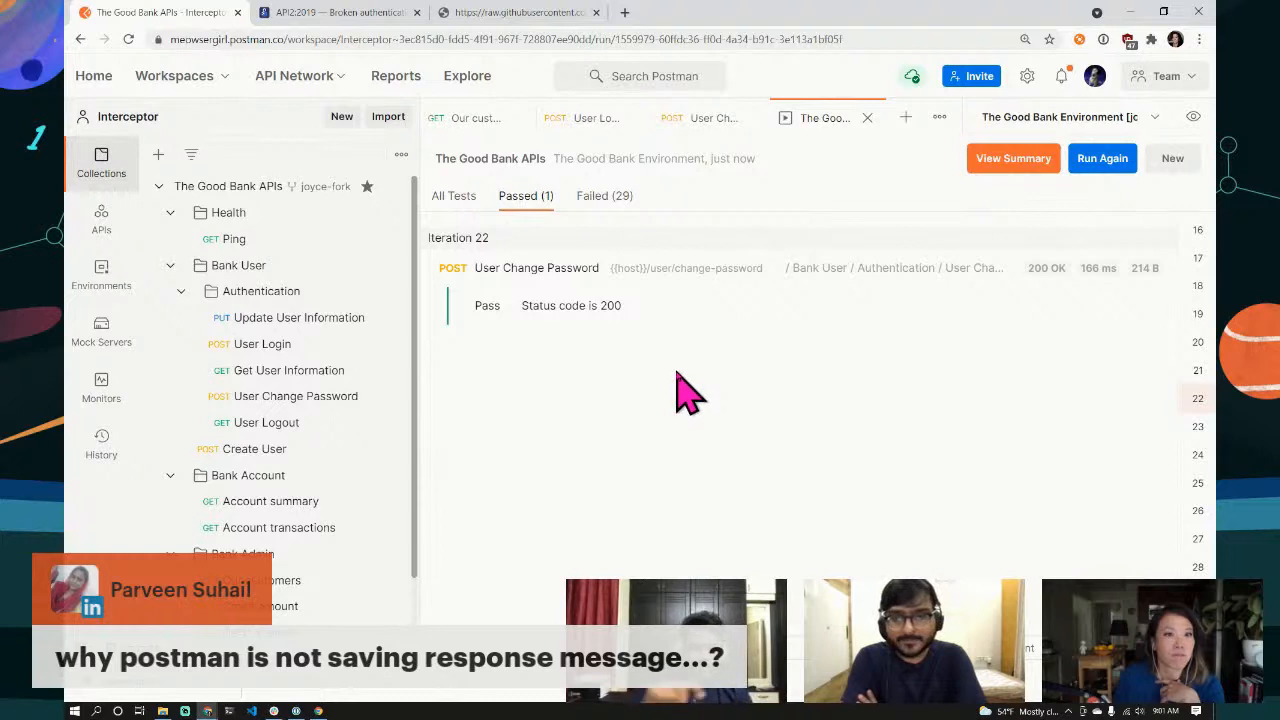
Step: View iteration 22's User Change Password response body confirming the password was updated successfully
click(516, 294)
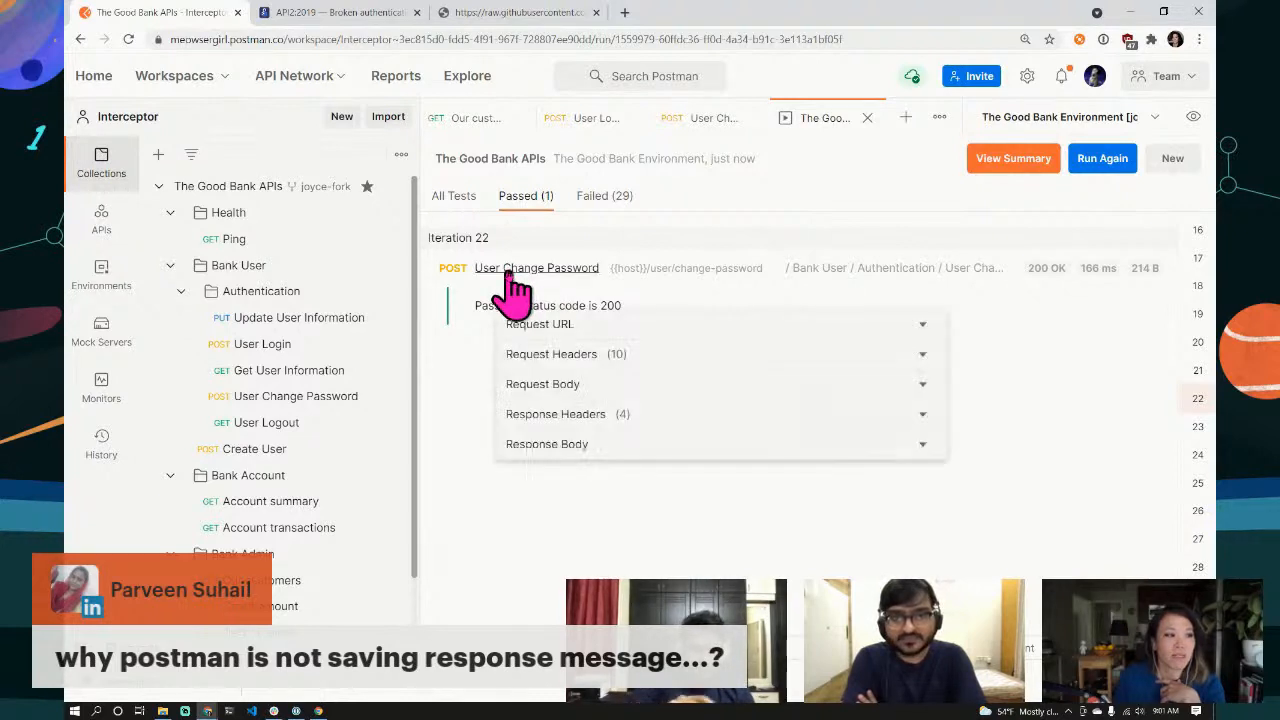
click(924, 446)
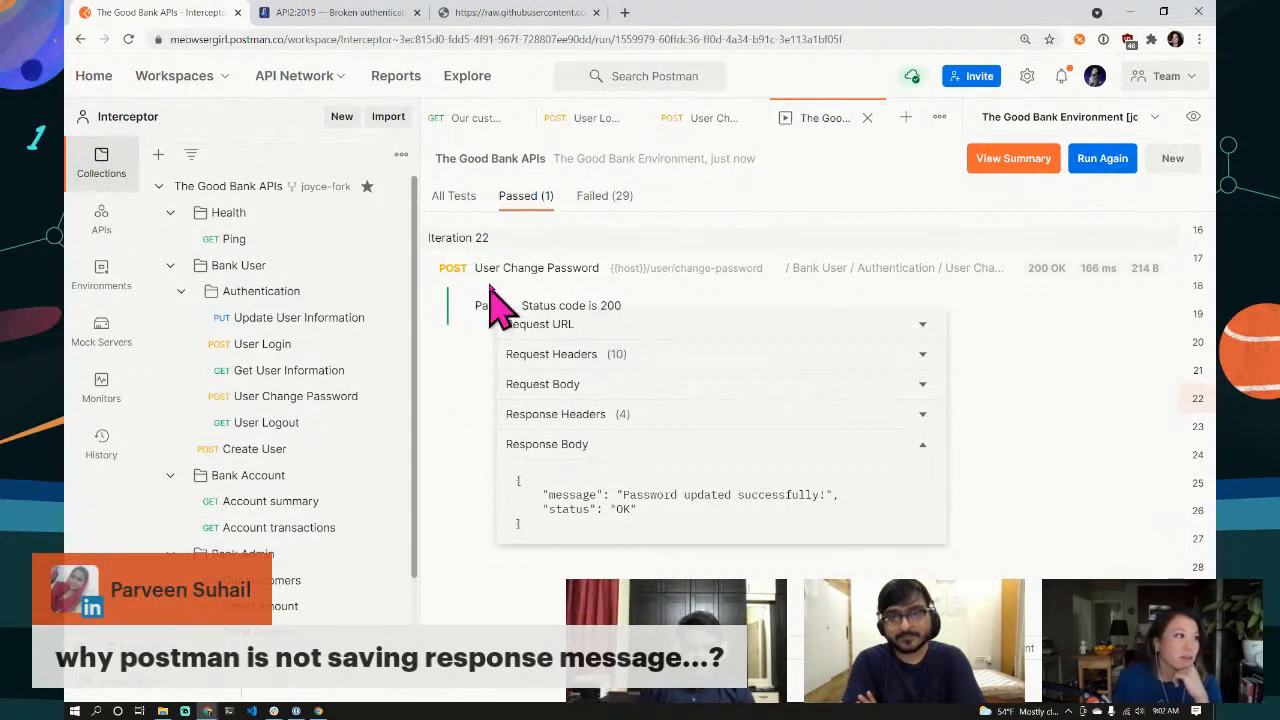
click(391, 187)
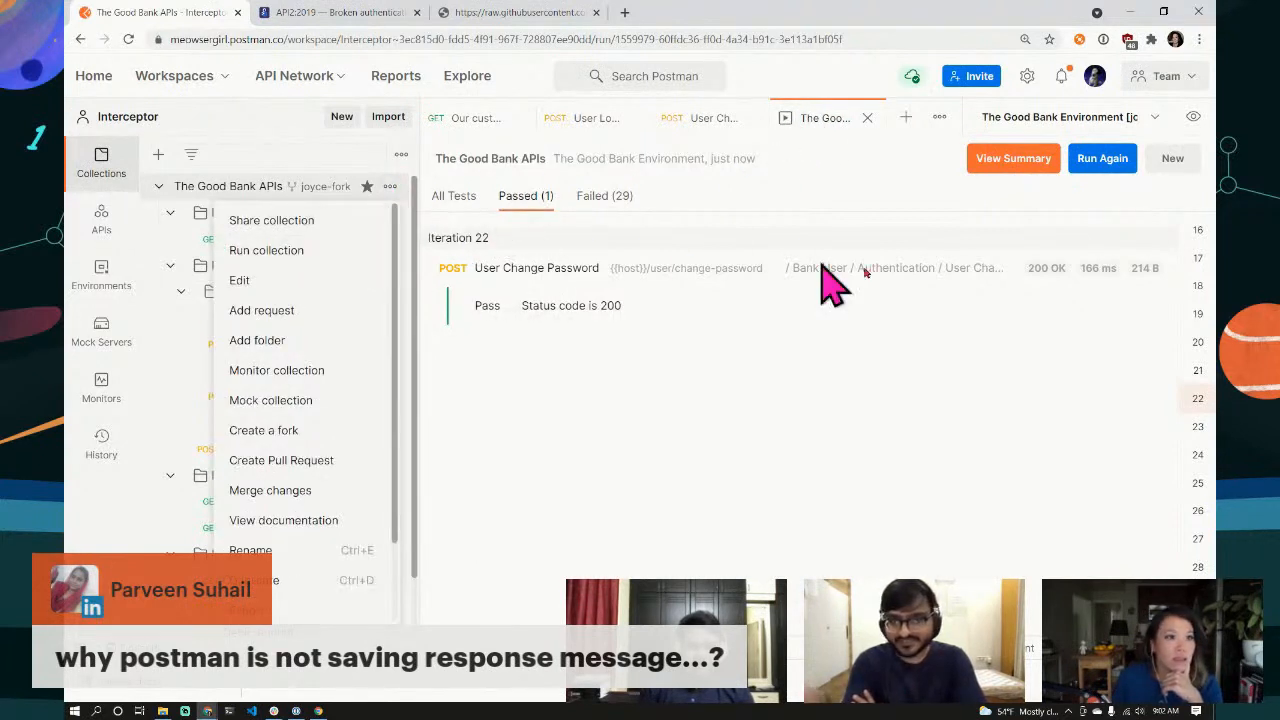
Step: Review the collection Runner setup with Save responses enabled, then return to User Change Password
click(1040, 335)
click(1160, 163)
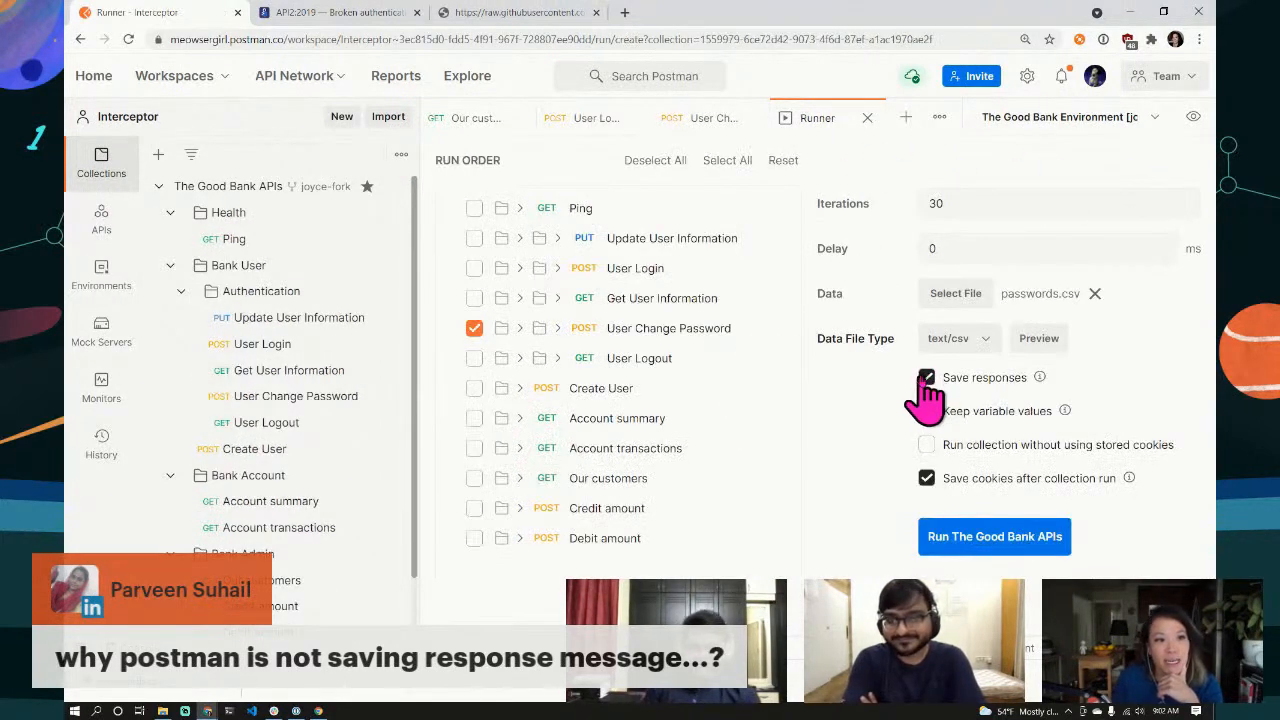
mouse_move(1040, 380)
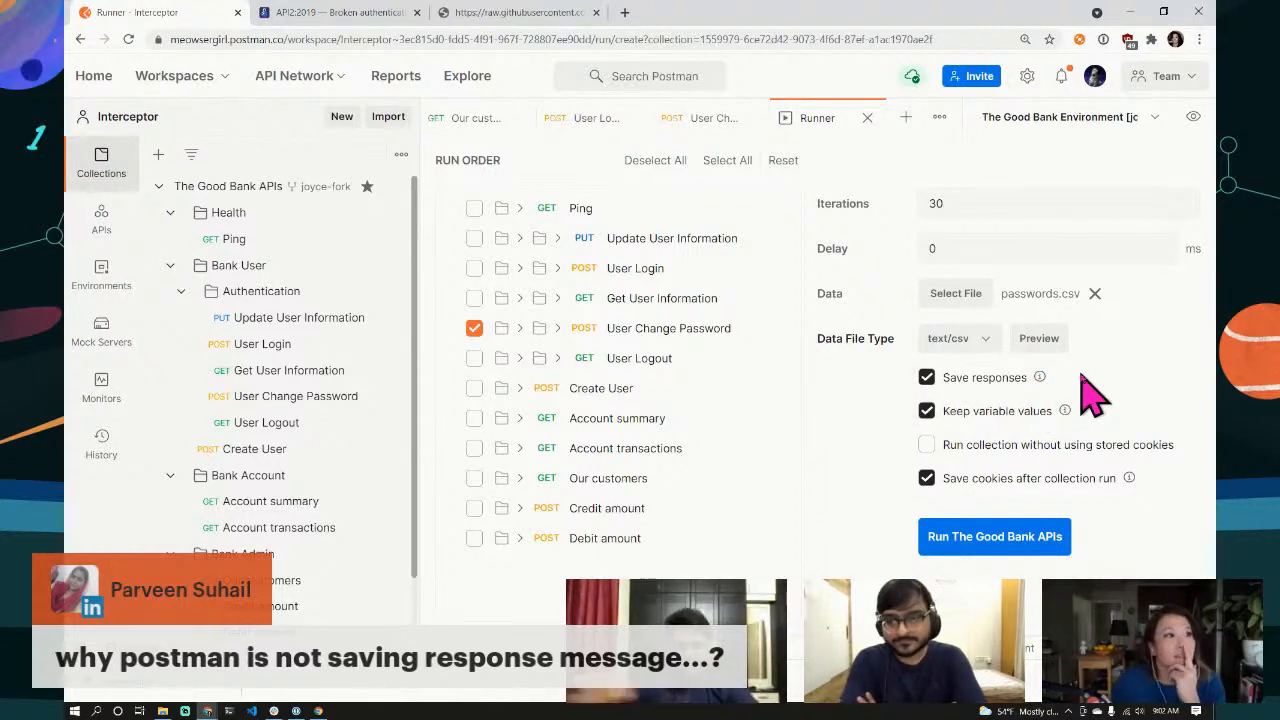
click(712, 118)
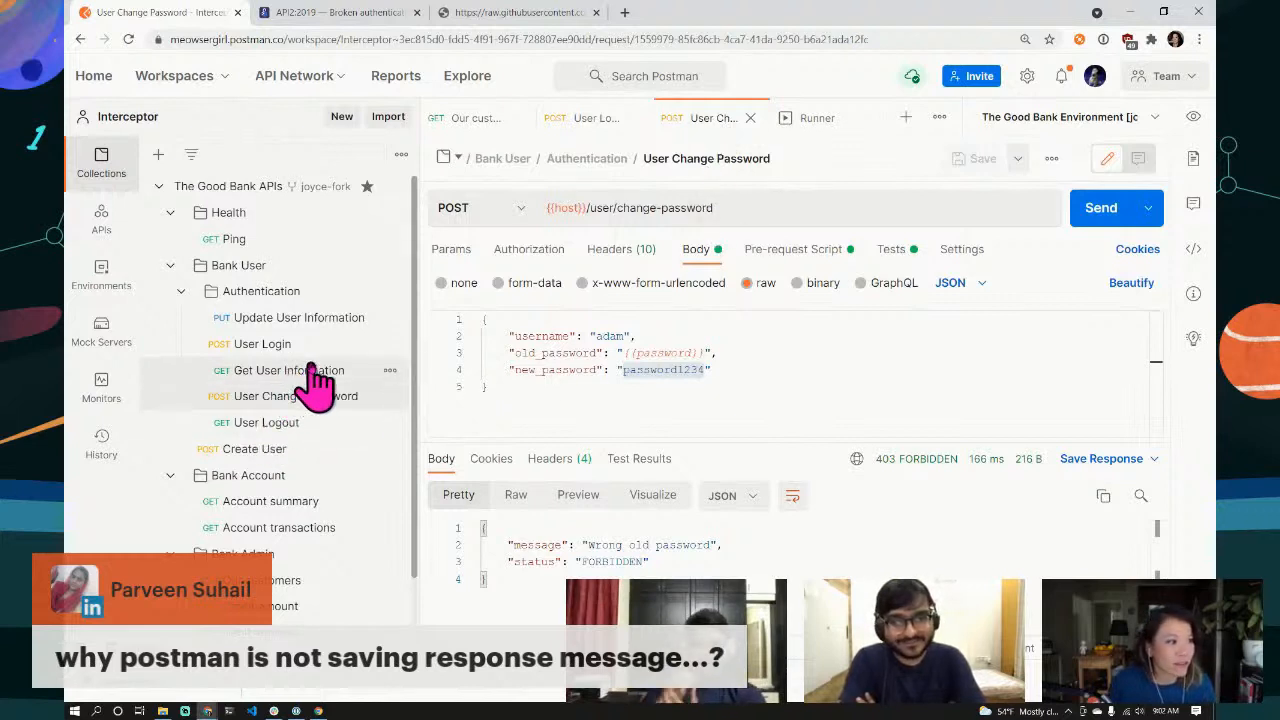
Step: Send Account summary (200 OK, balance 0.23), then open Update User Information under Bank User > Authentication
click(272, 505)
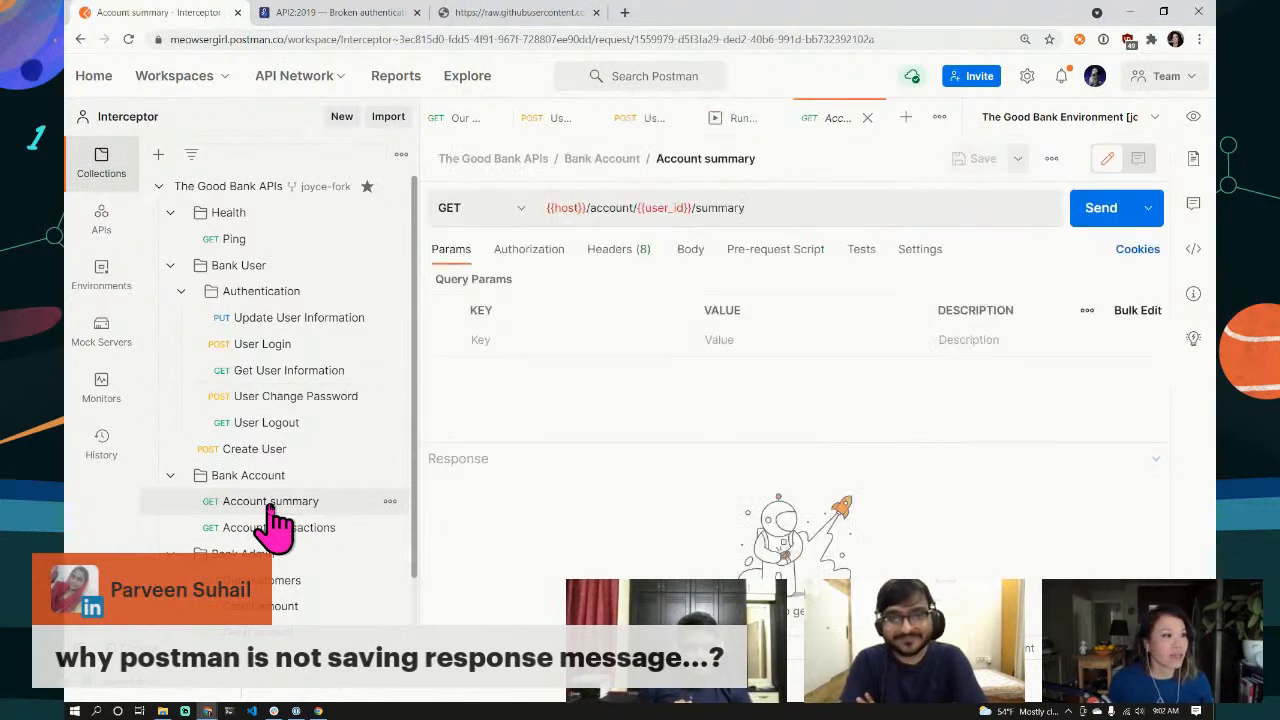
mouse_move(660, 208)
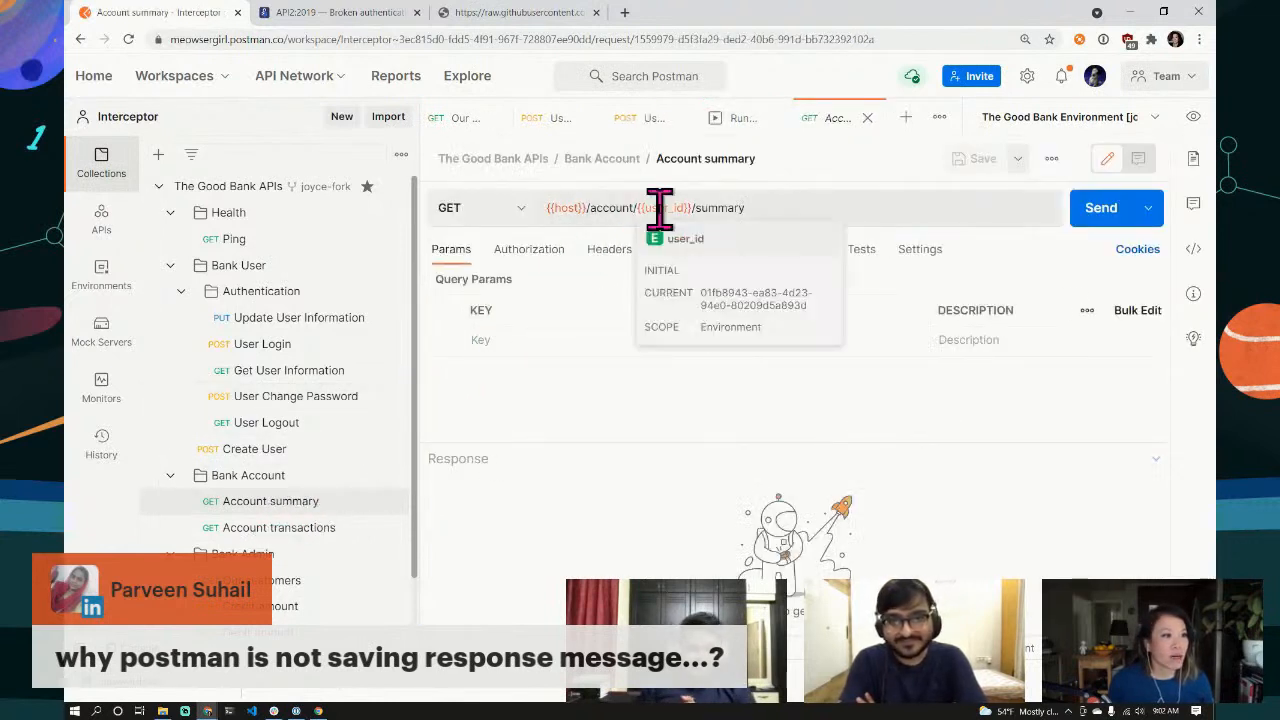
click(532, 262)
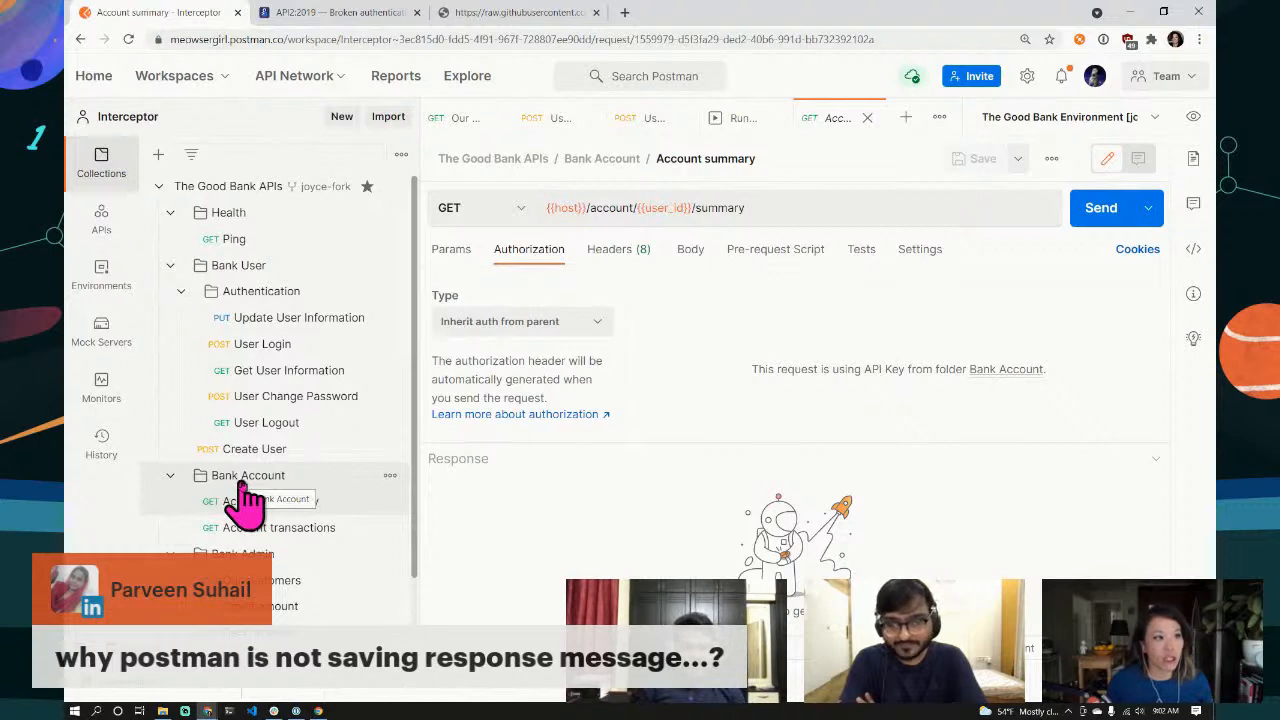
click(1095, 215)
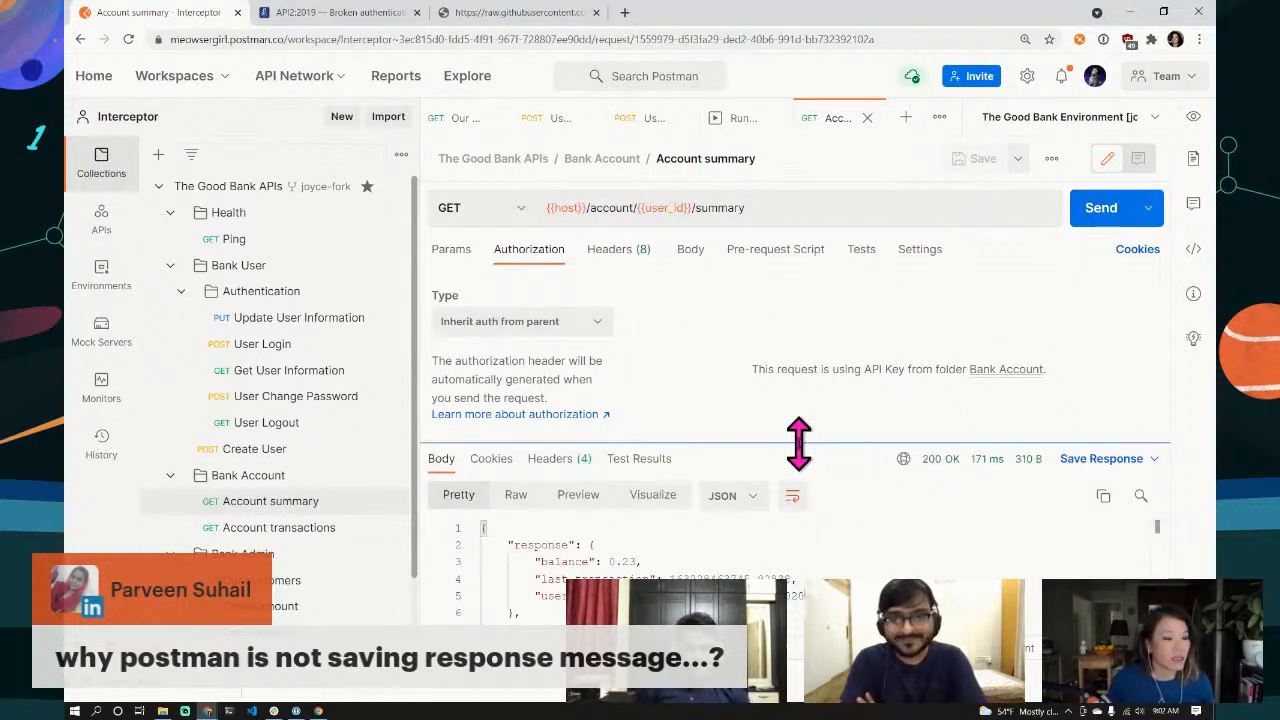
drag(800, 443, 803, 318)
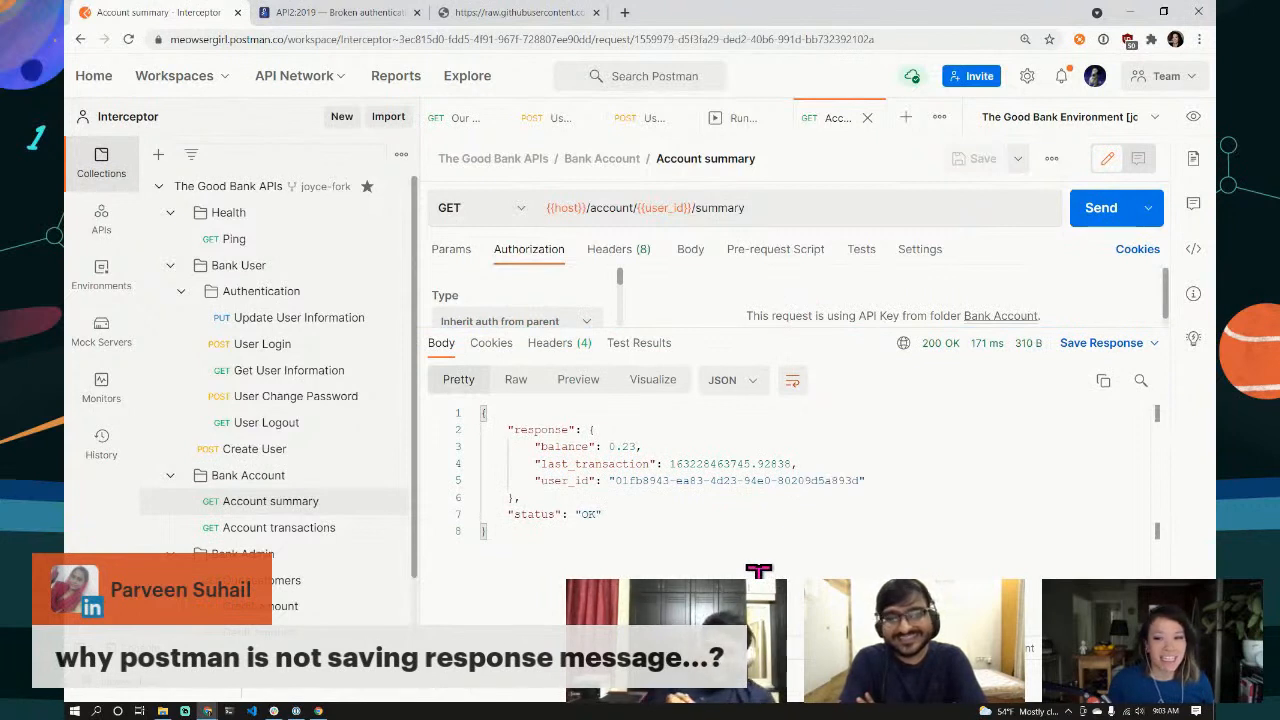
drag(634, 447, 612, 448)
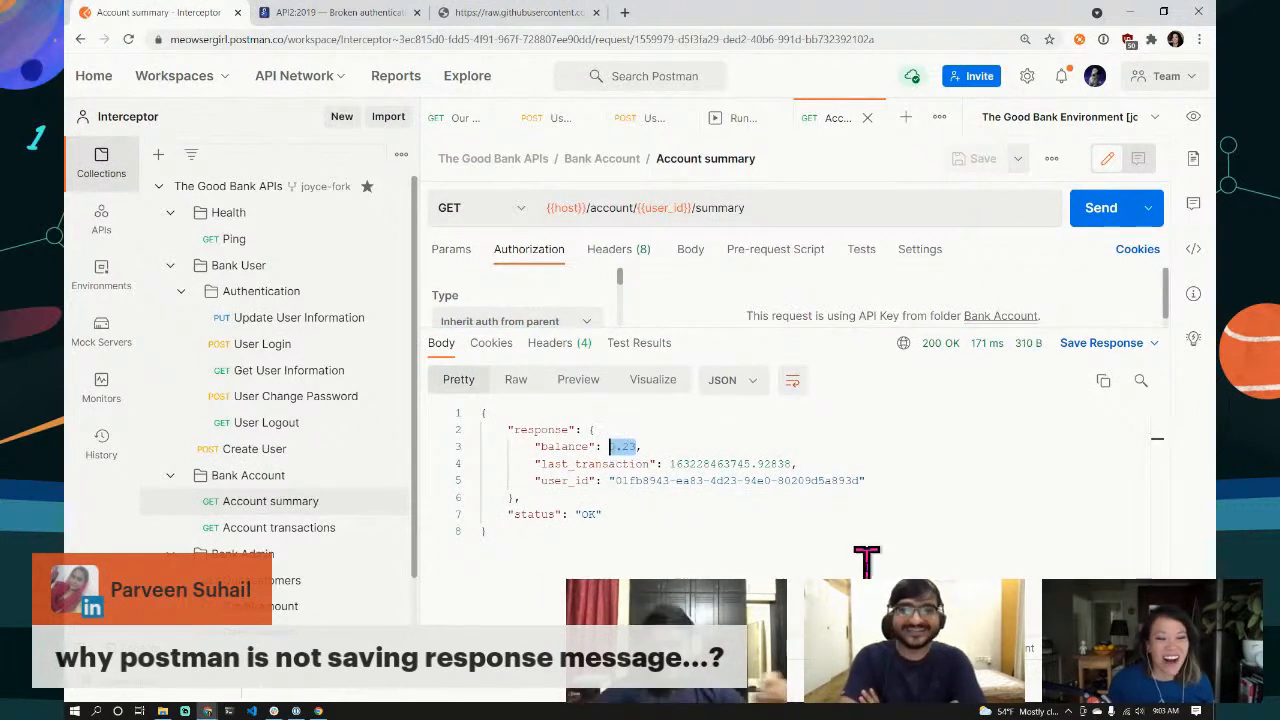
click(614, 447)
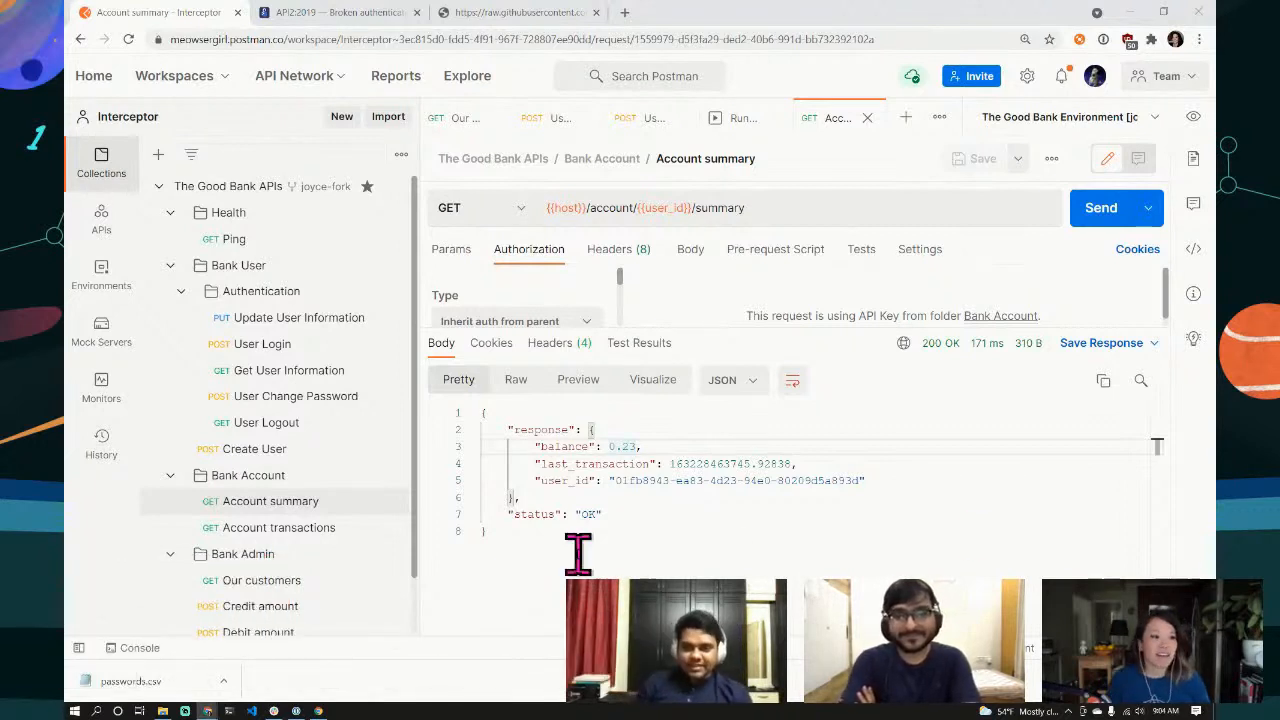
drag(642, 447, 588, 447)
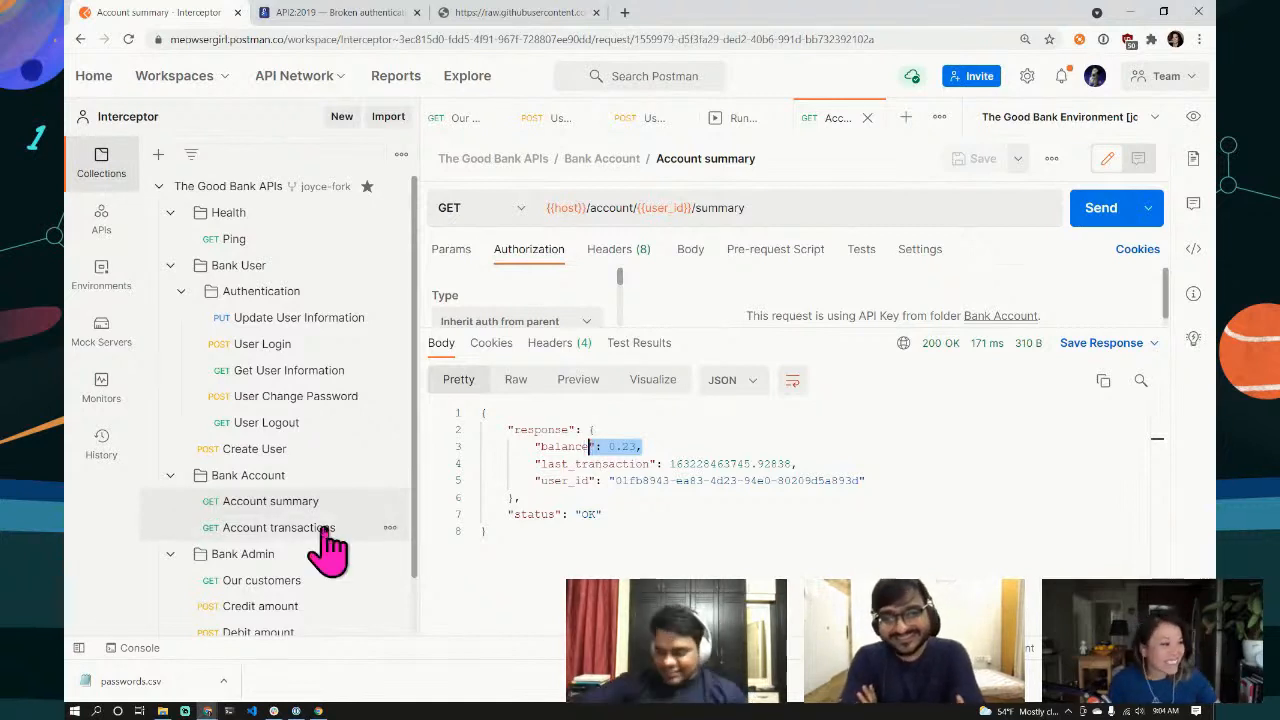
scroll(330, 548, down, 1)
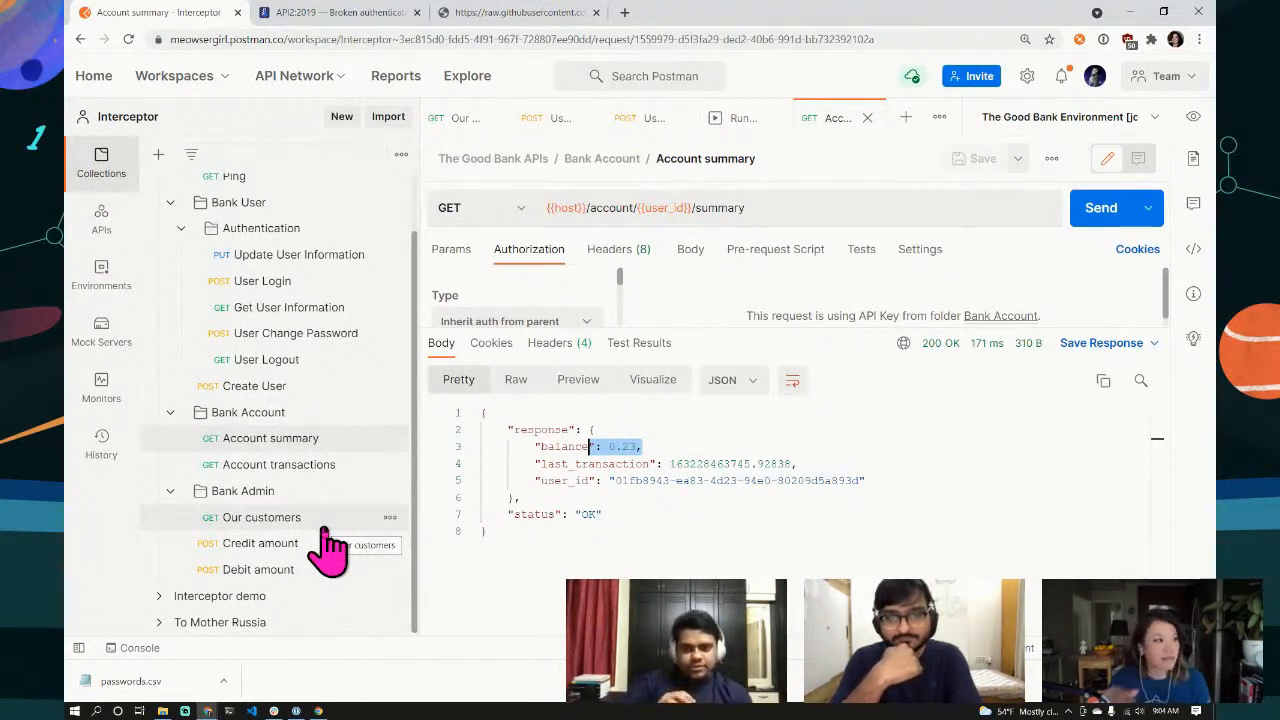
click(290, 262)
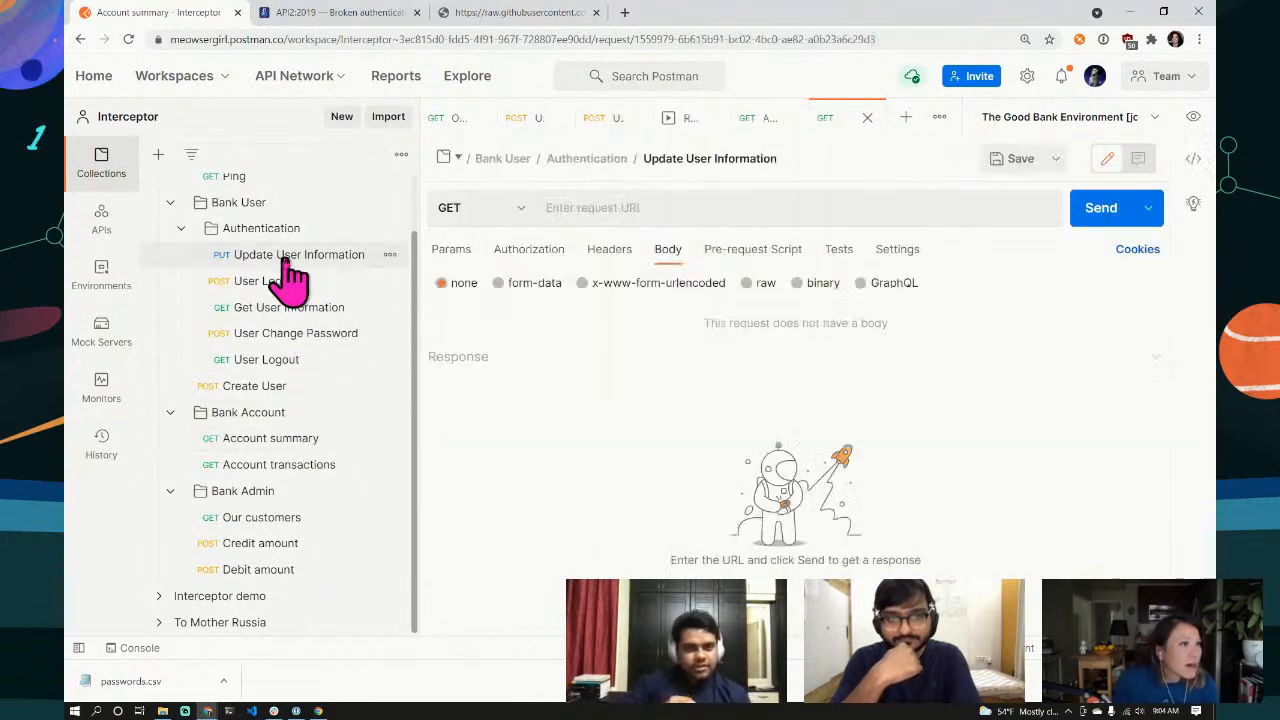
Step: Send the PUT {{host}}/user request with new e-mail and phone, getting 200 OK listing employee 0
drag(766, 345, 757, 557)
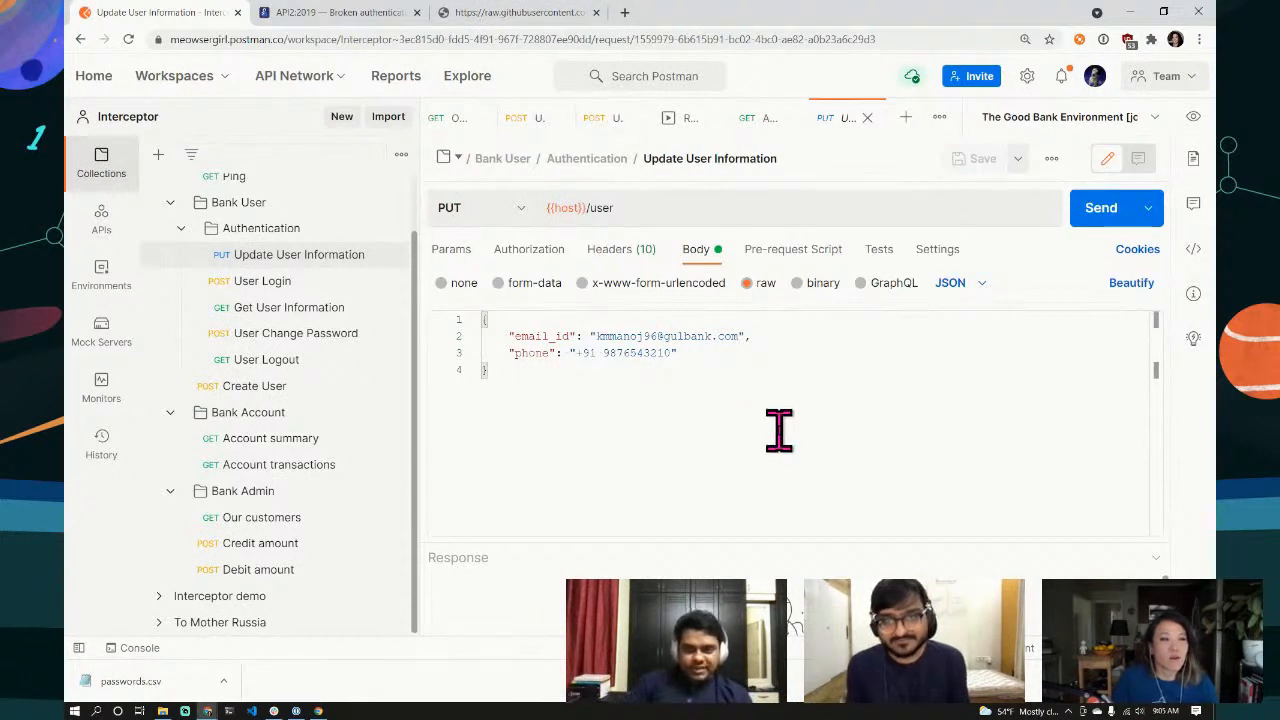
click(1100, 212)
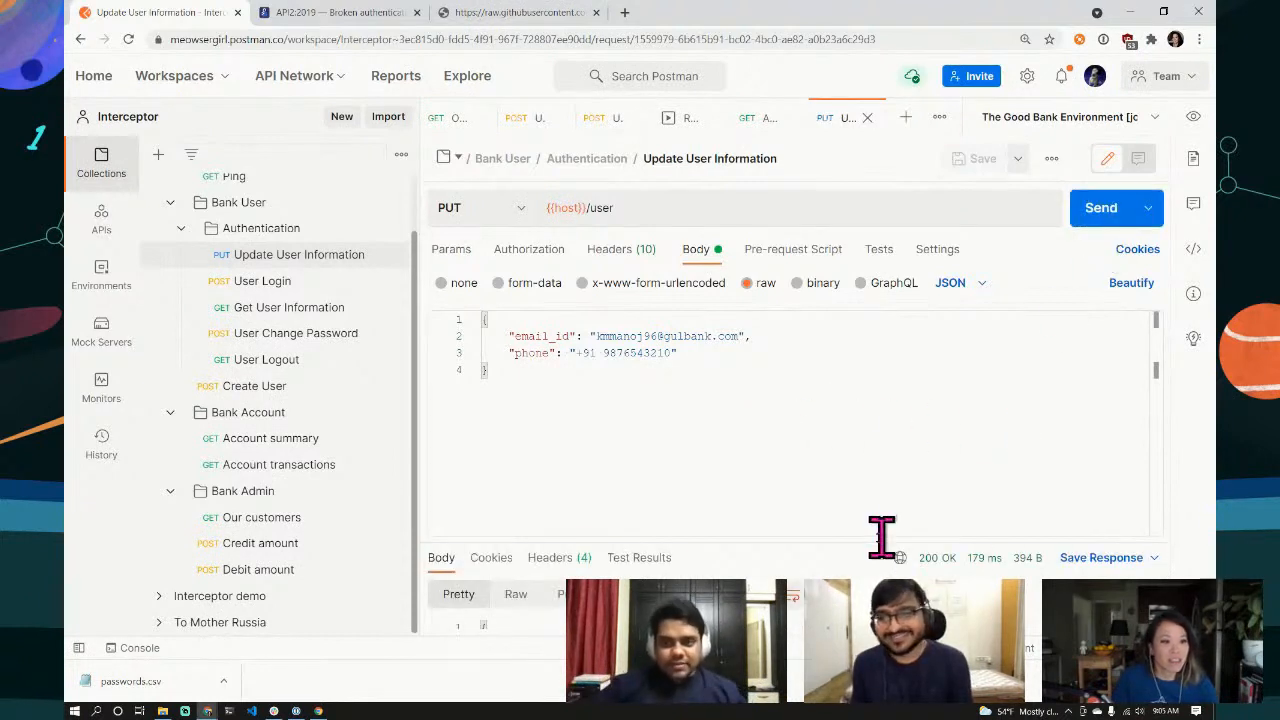
drag(886, 538, 866, 380)
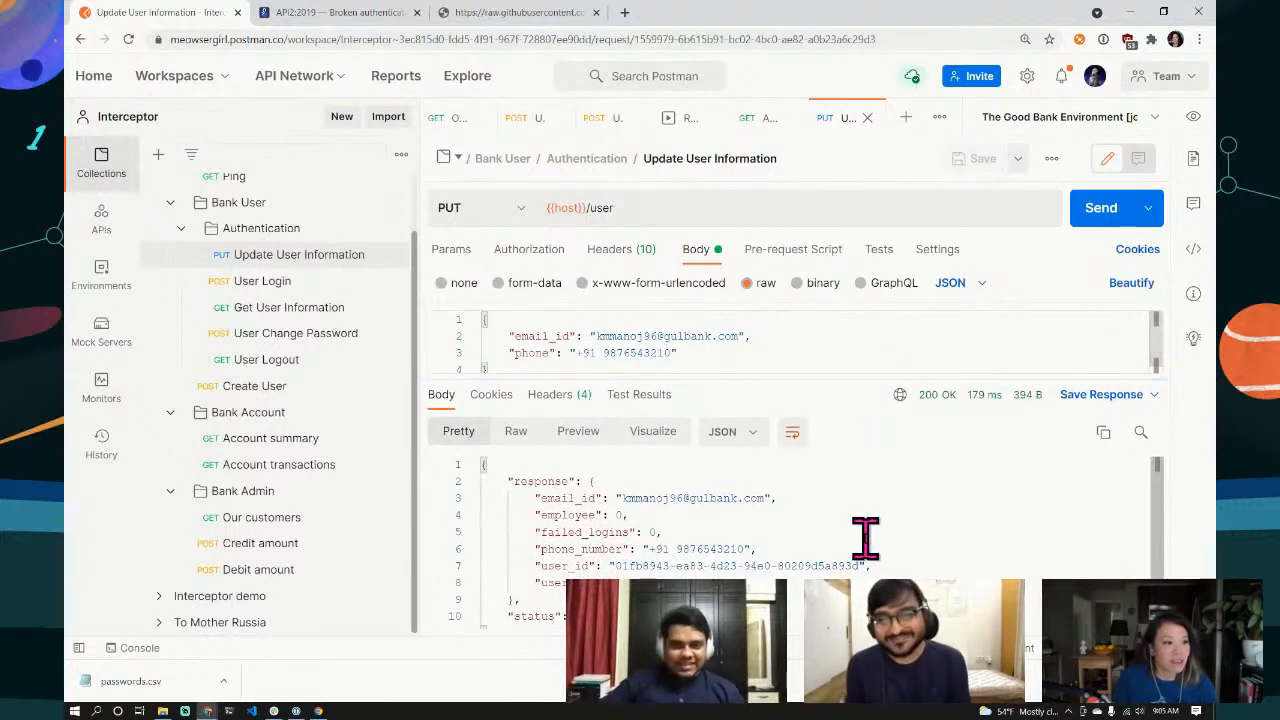
scroll(865, 533, down, 1)
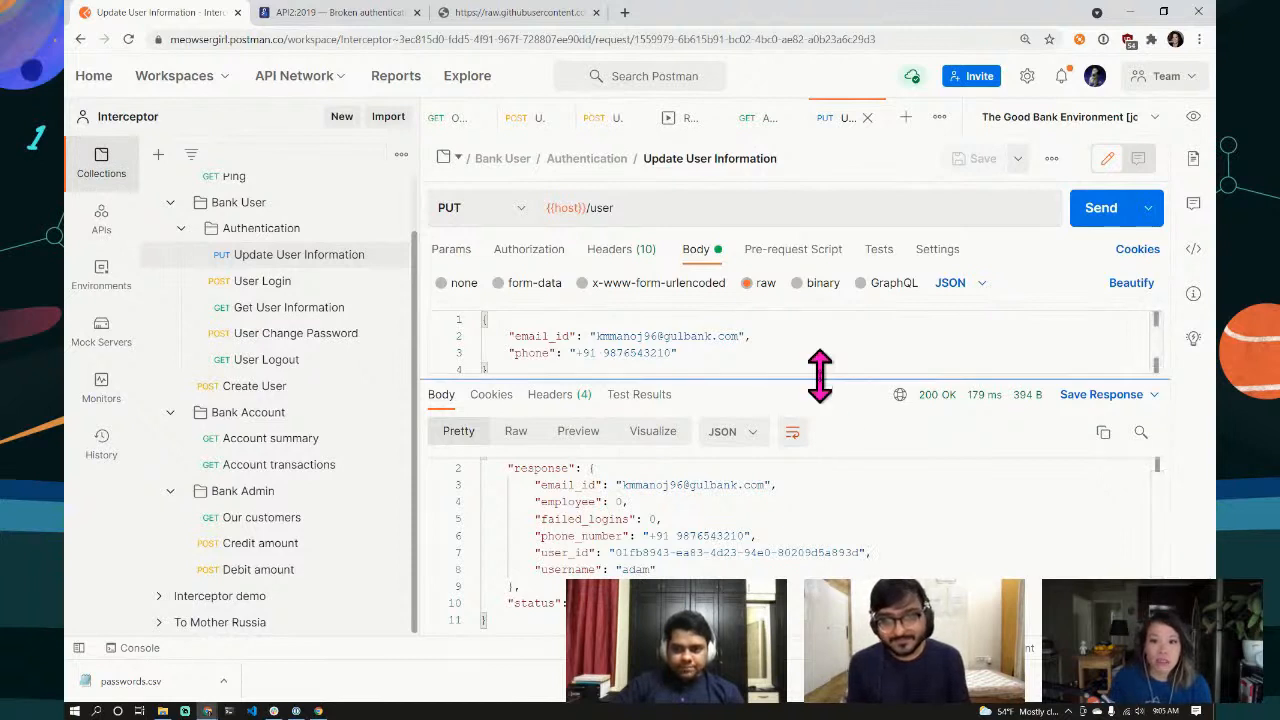
drag(820, 376, 822, 429)
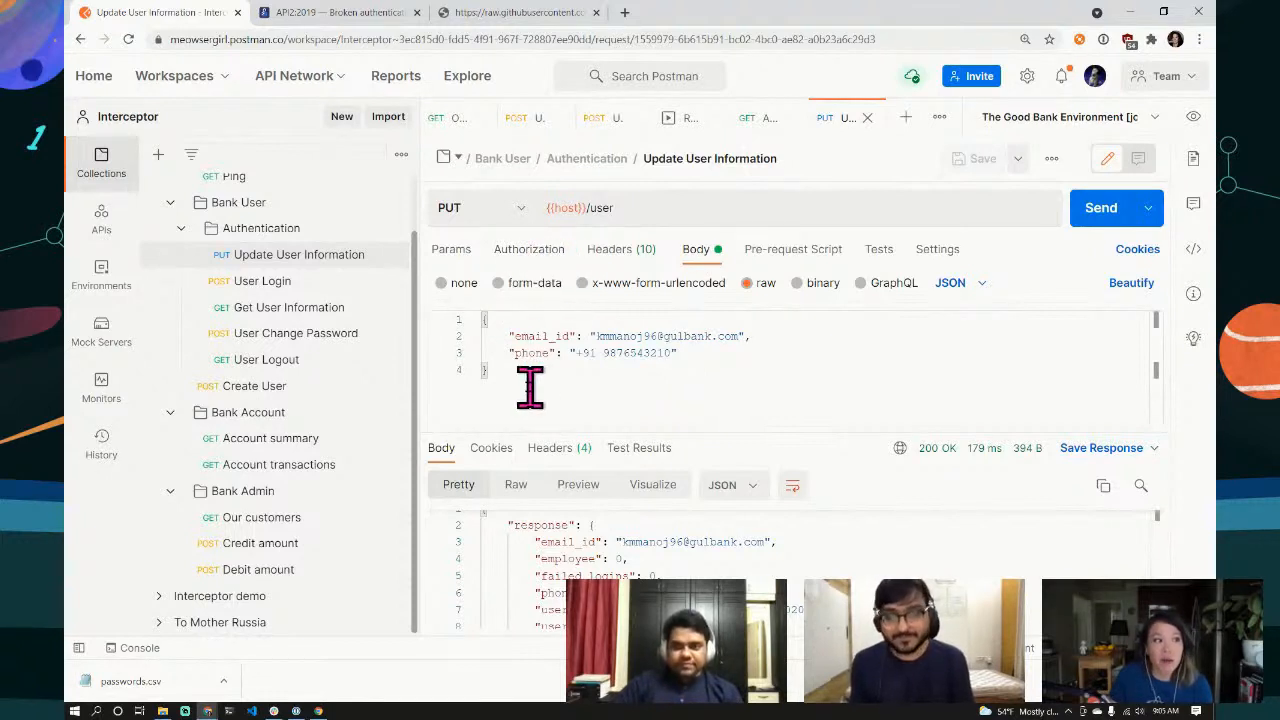
click(597, 338)
drag(597, 338, 736, 336)
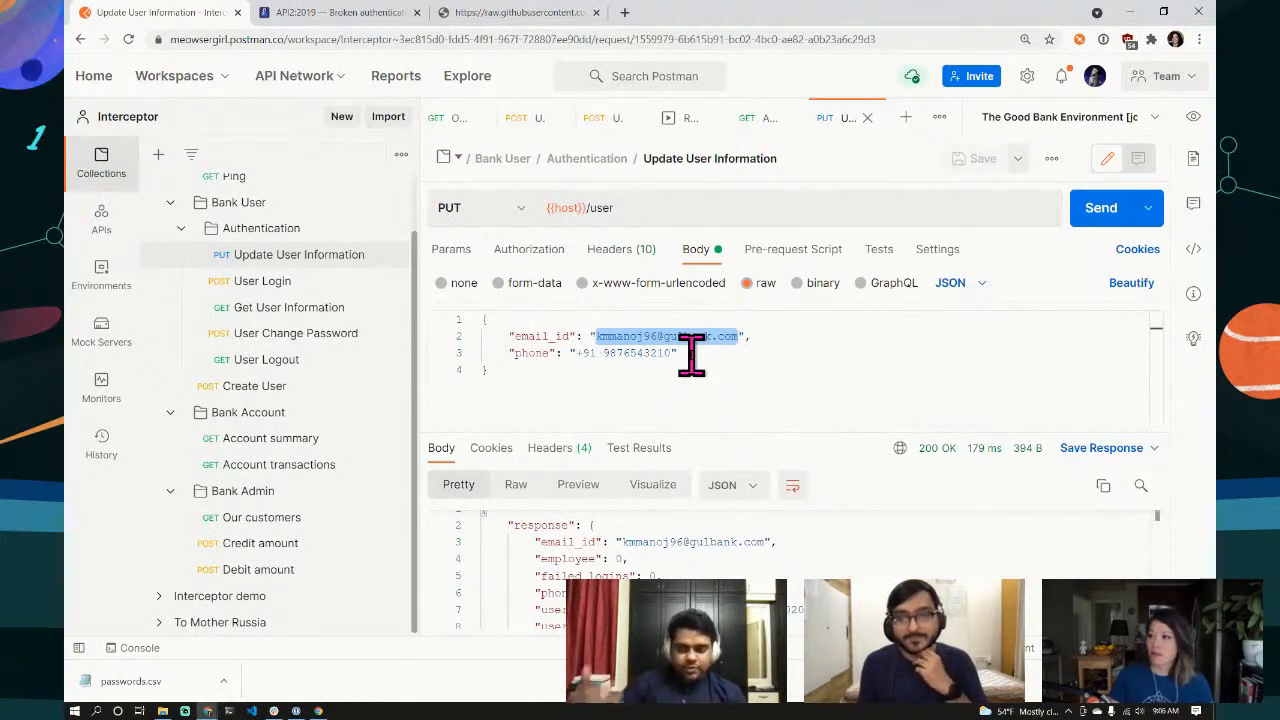
click(889, 426)
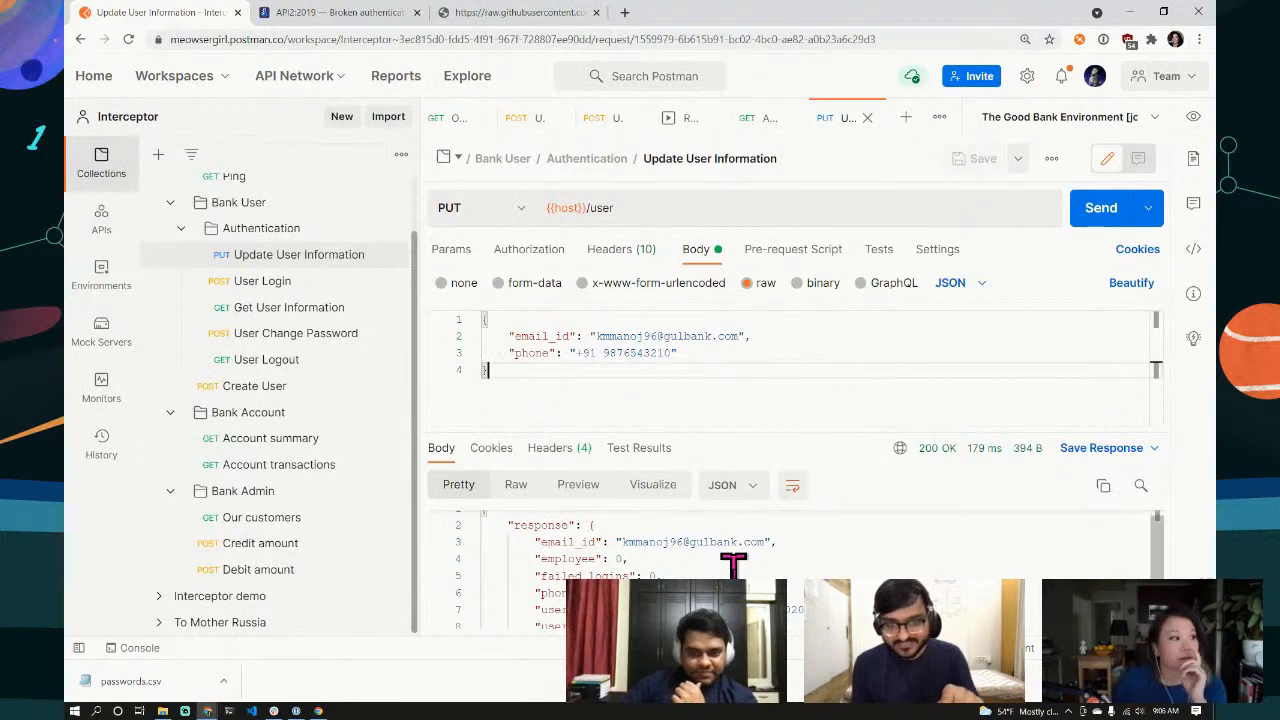
drag(820, 431, 803, 332)
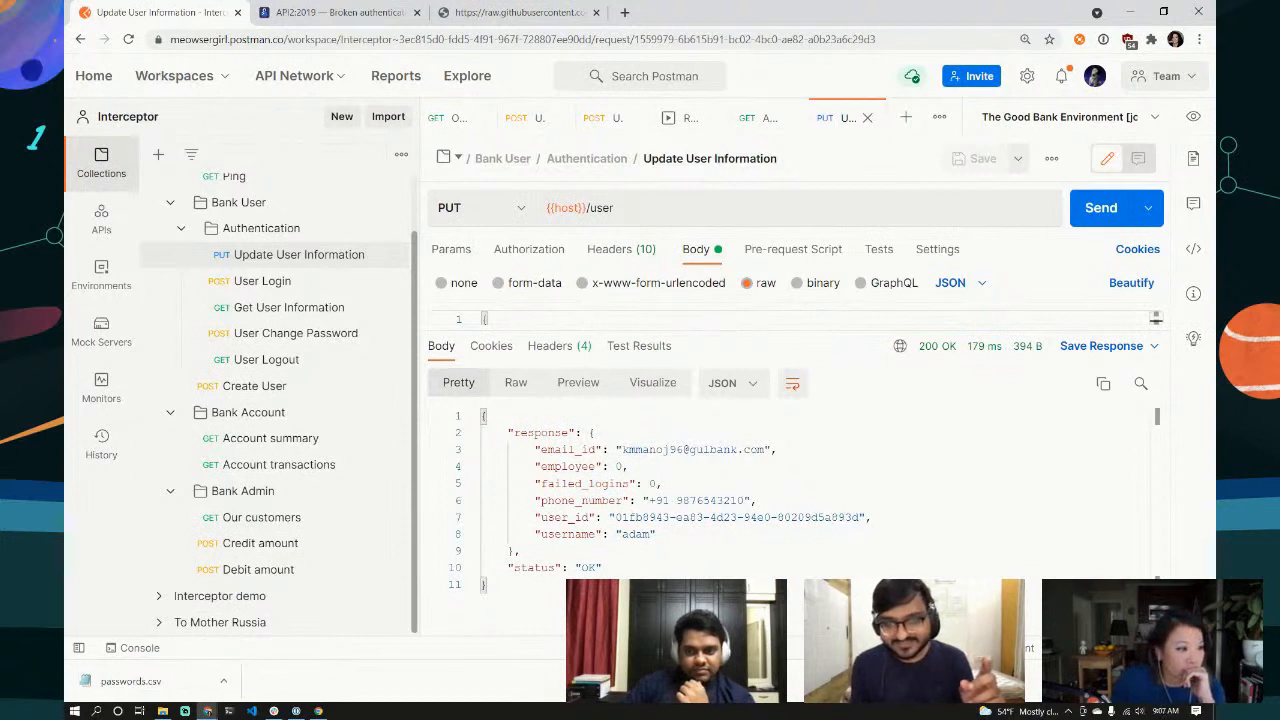
drag(643, 466, 476, 466)
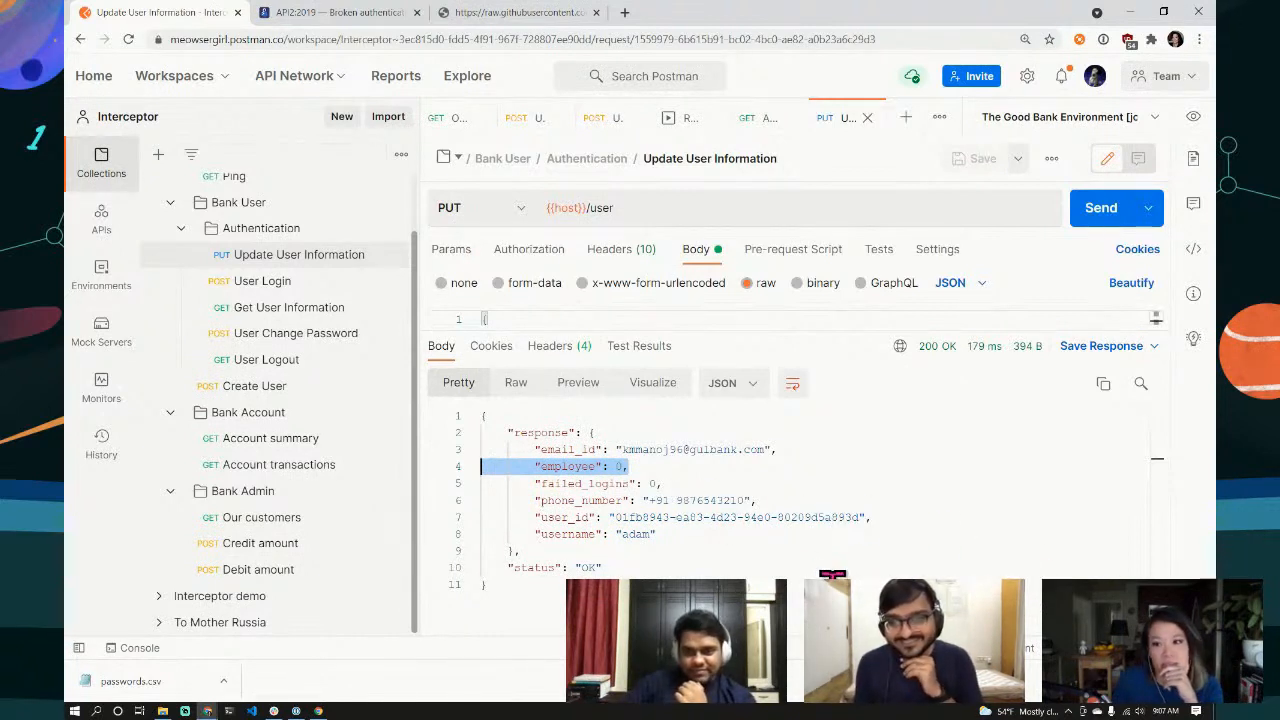
click(636, 462)
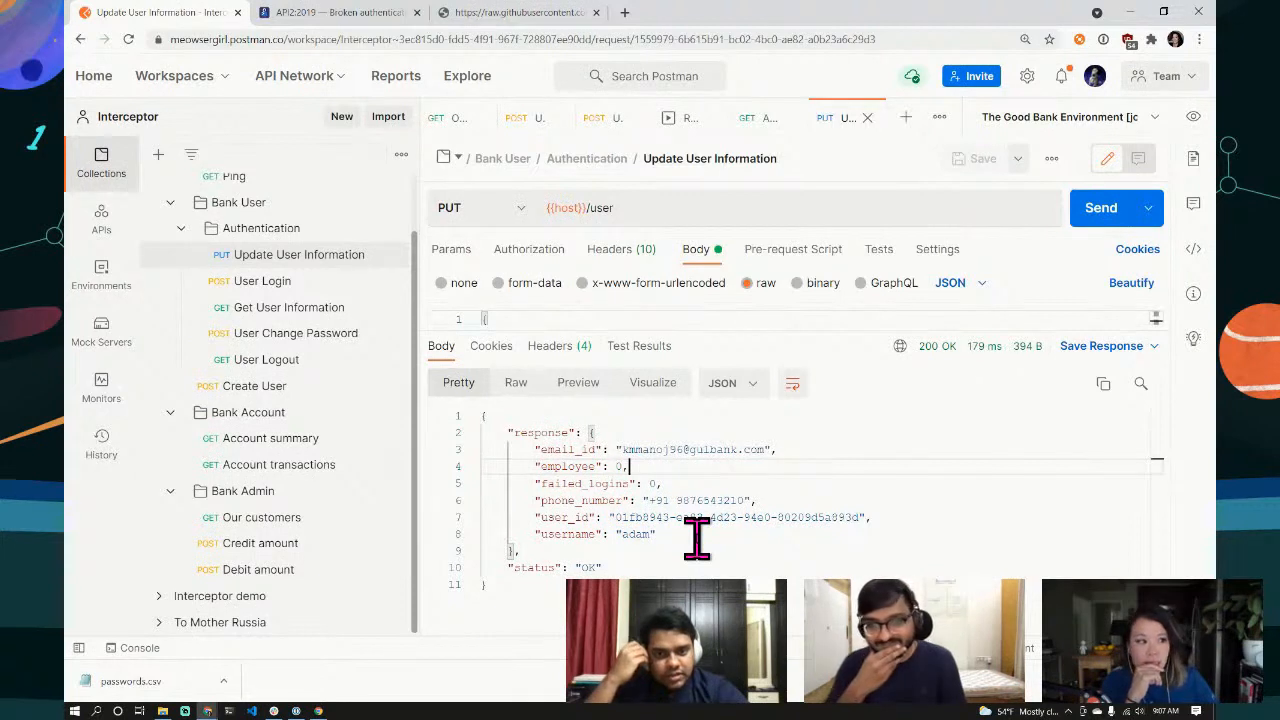
double_click(619, 466)
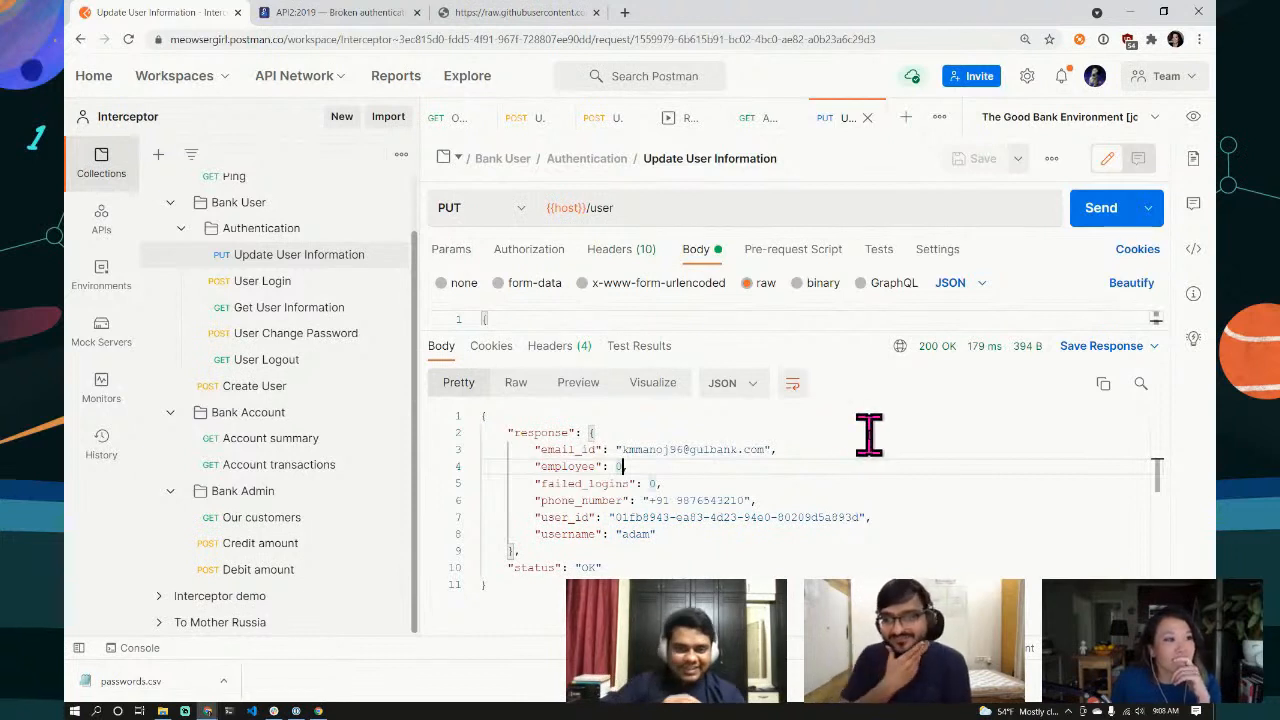
drag(829, 325, 831, 434)
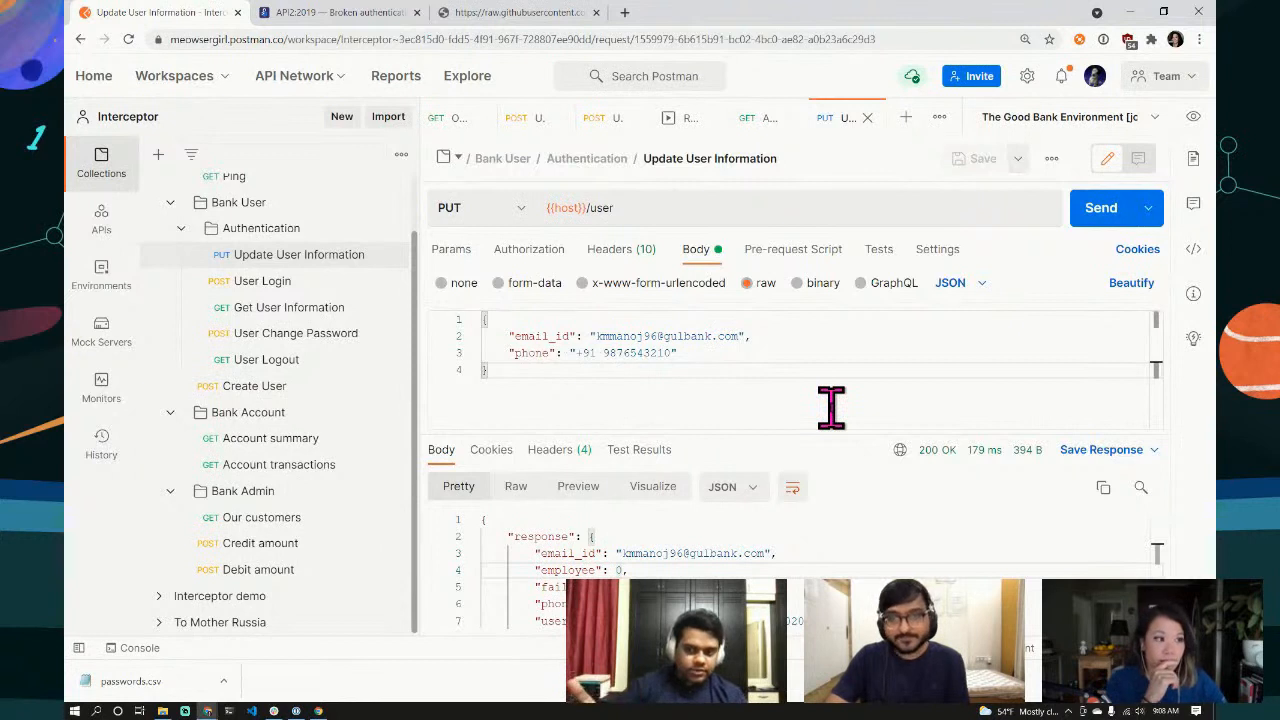
Step: Paste "employee": 0 from the response onto a new line after the phone entry in the PUT body
click(709, 352)
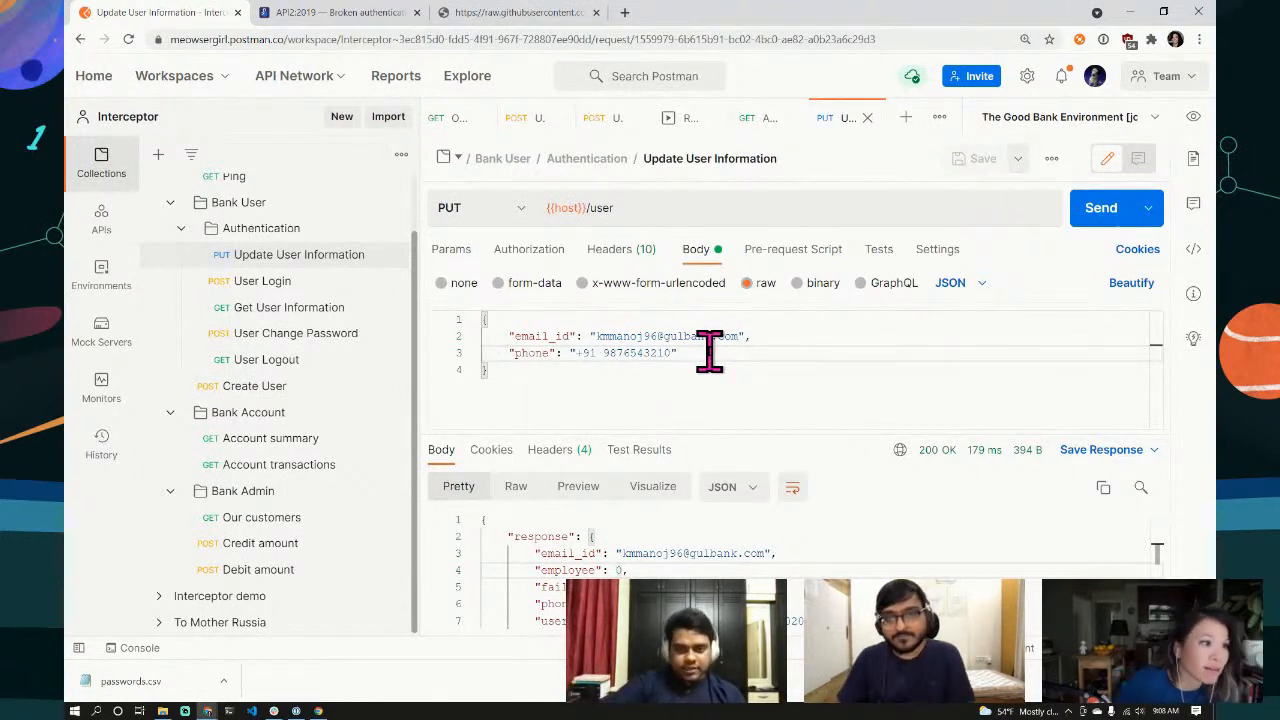
text(,)
key(BackSpace)
key(BackSpace)
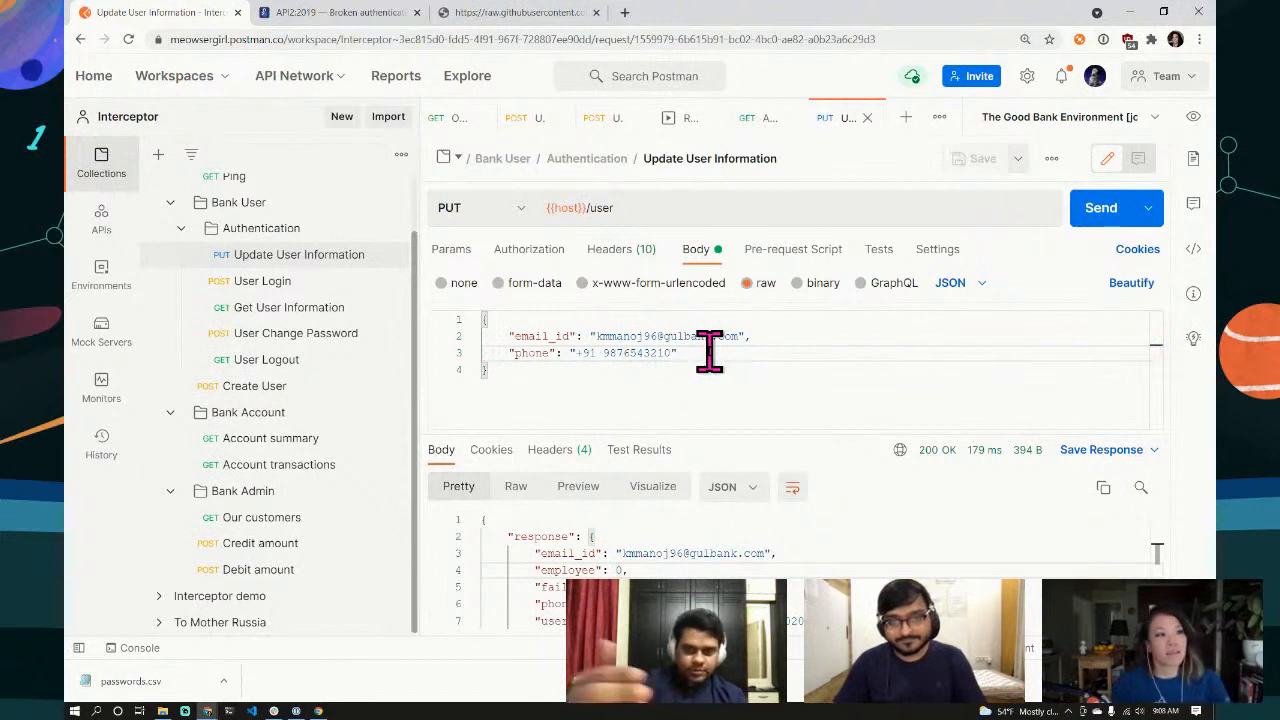
click(695, 407)
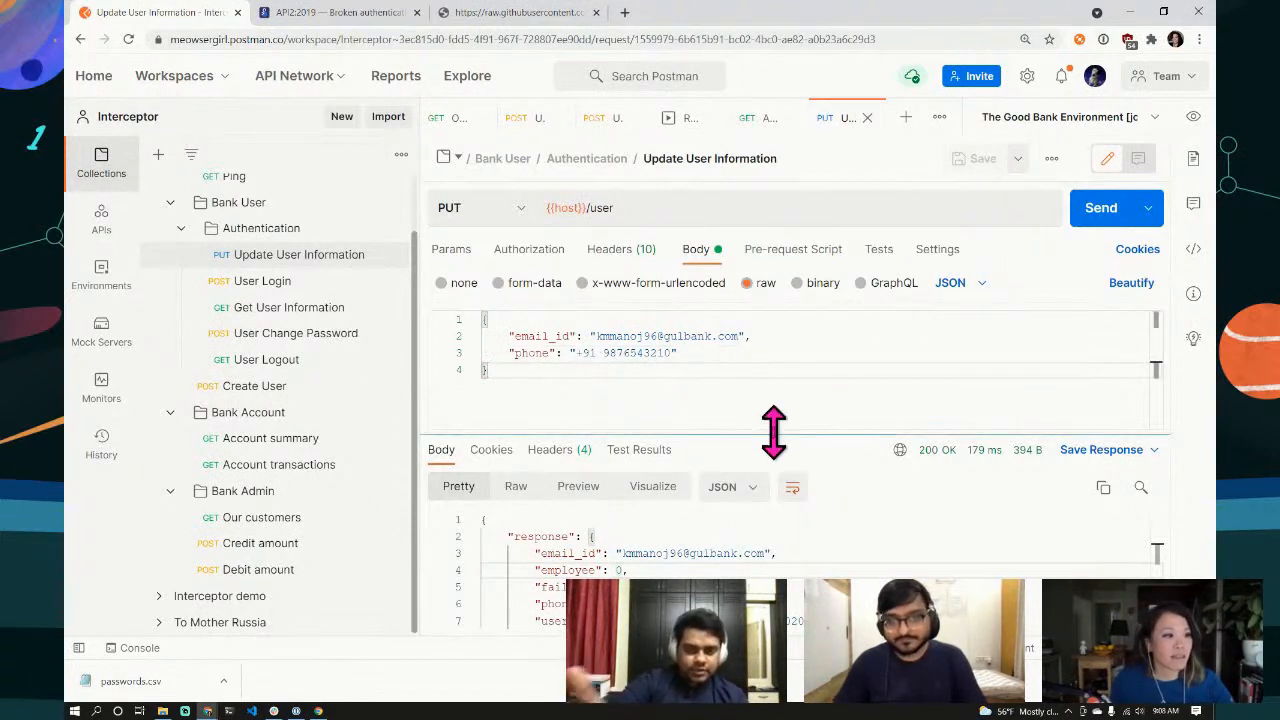
drag(774, 432, 757, 396)
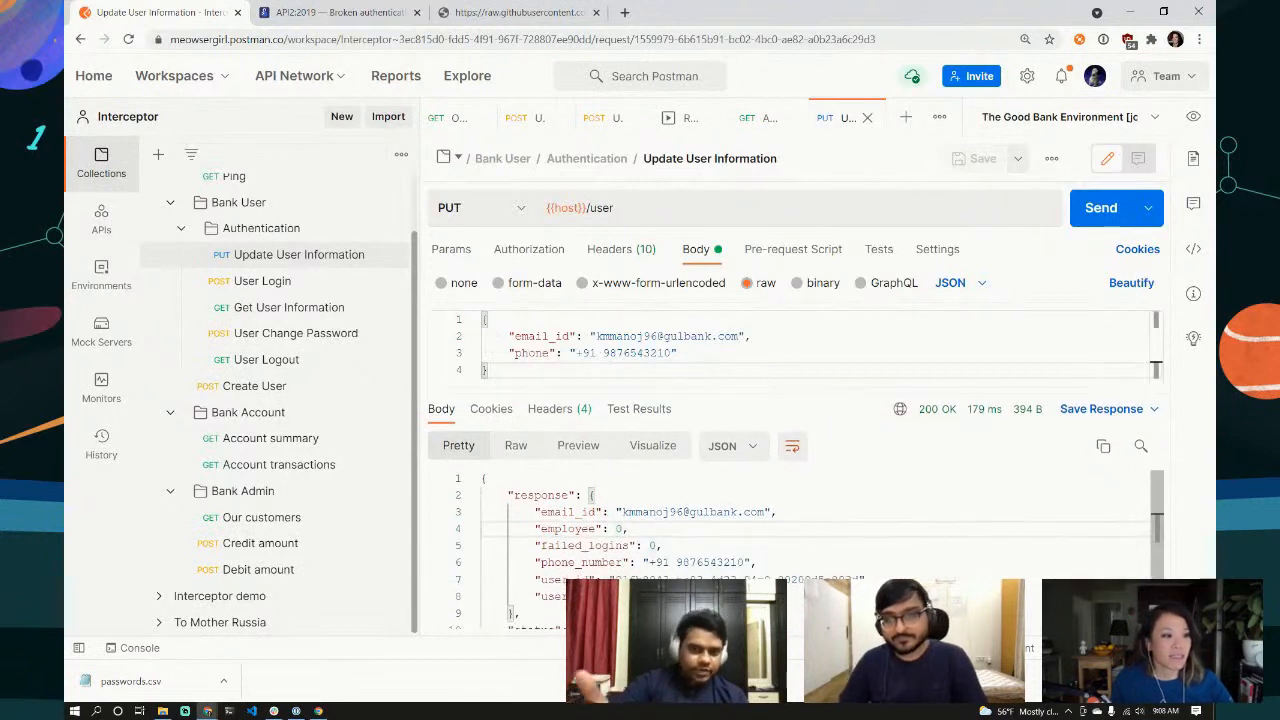
click(703, 355)
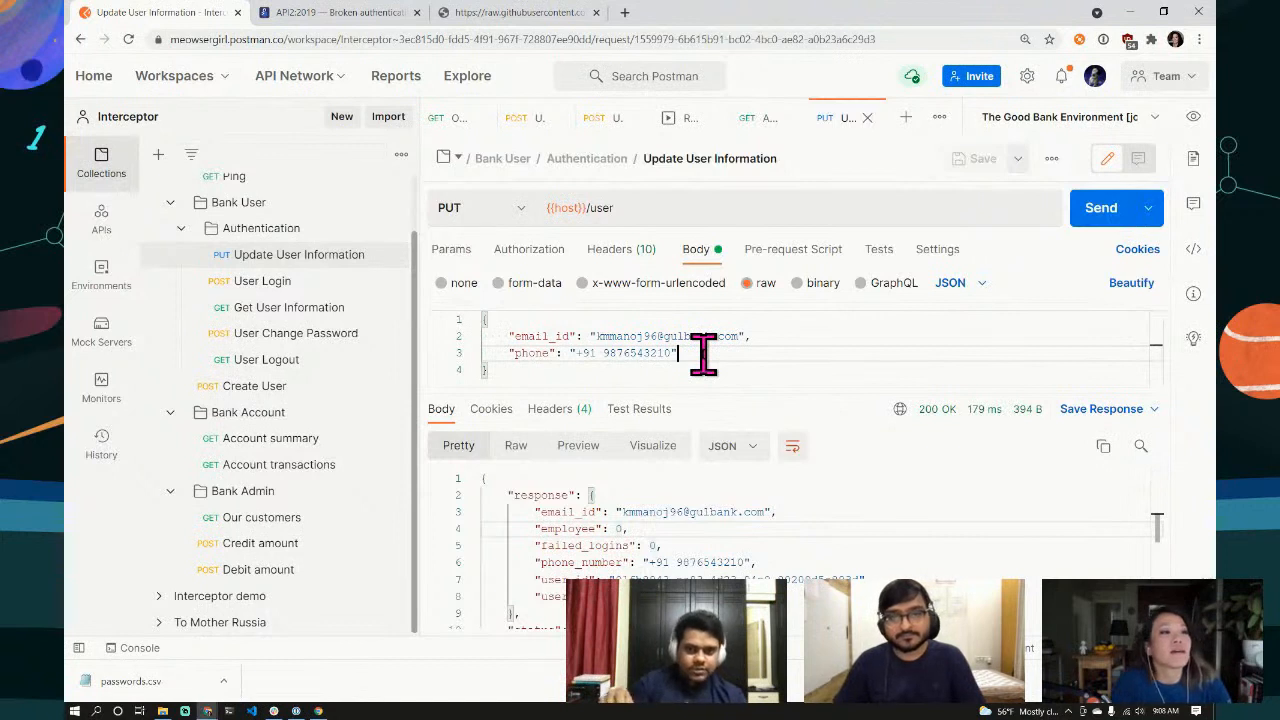
text(,)
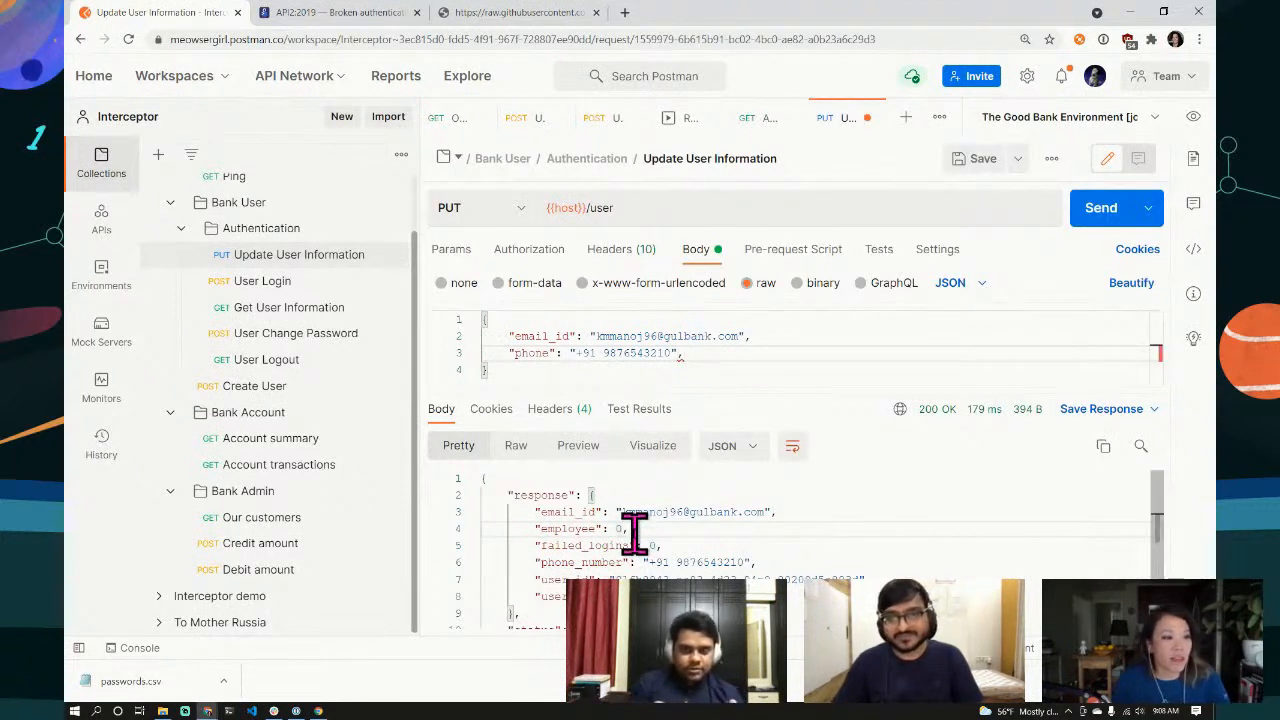
drag(628, 529, 537, 530)
key(ctrl+c)
click(697, 352)
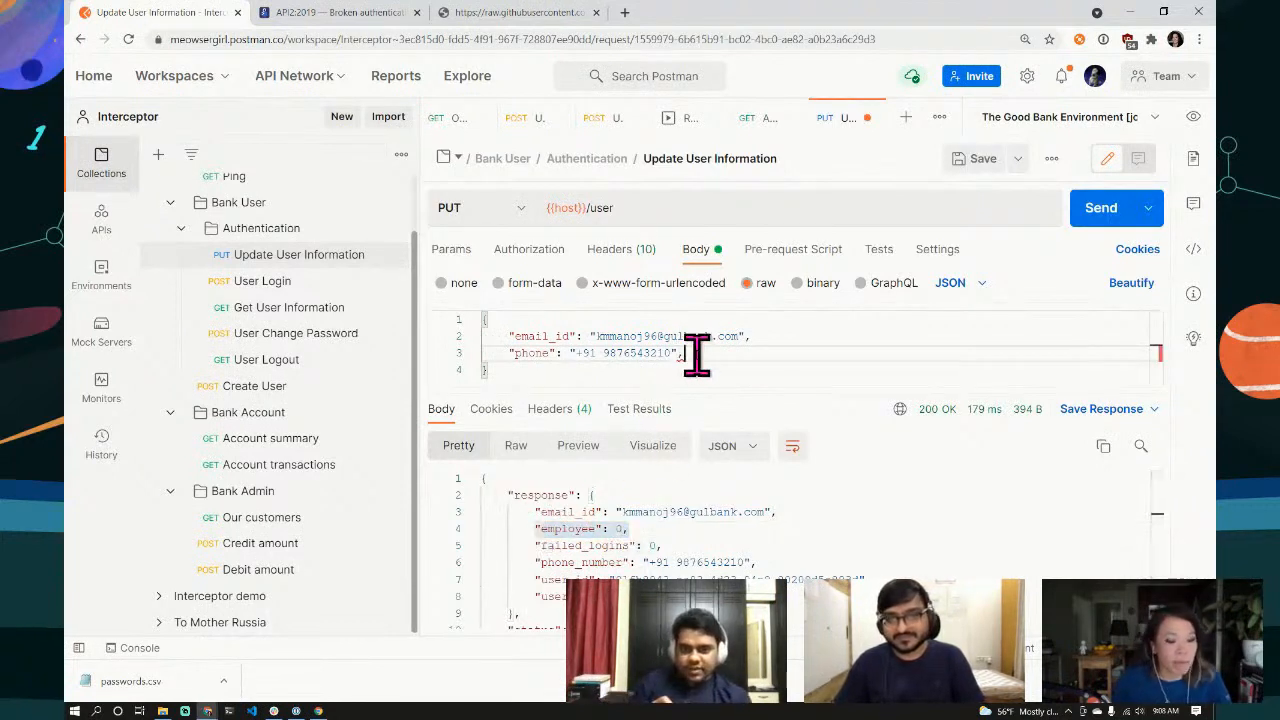
key(Return)
key(ctrl+v)
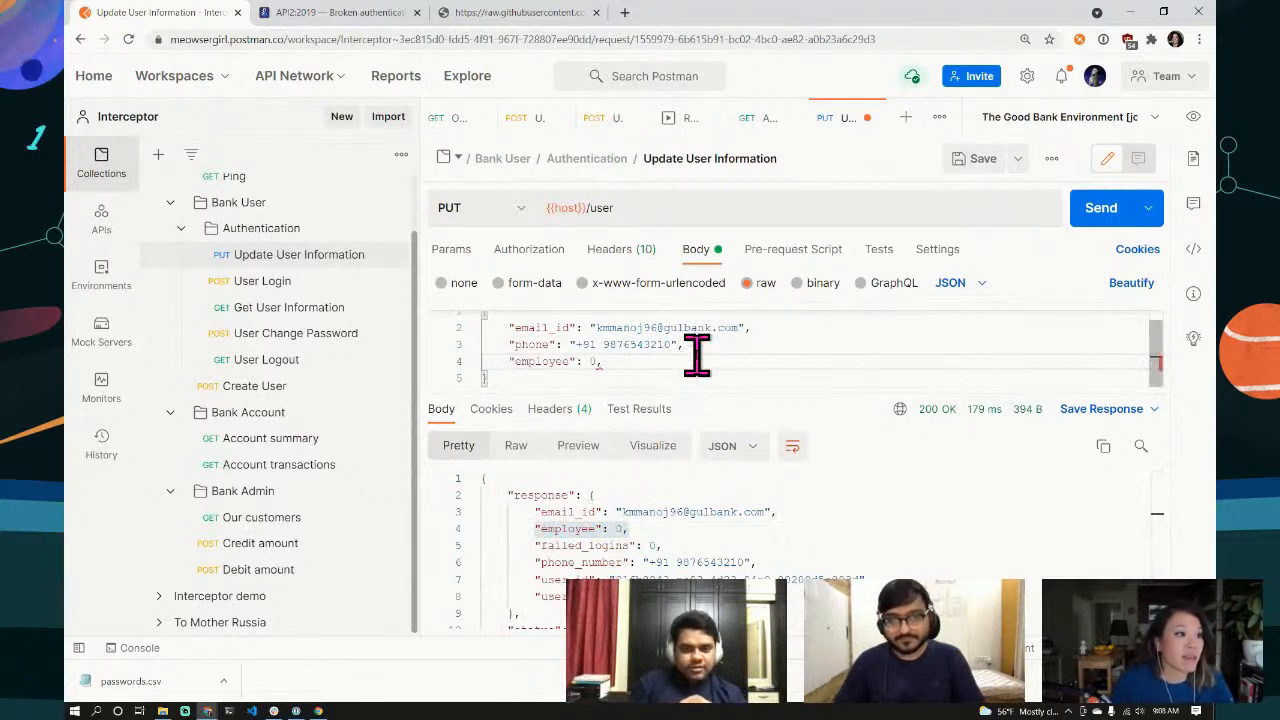
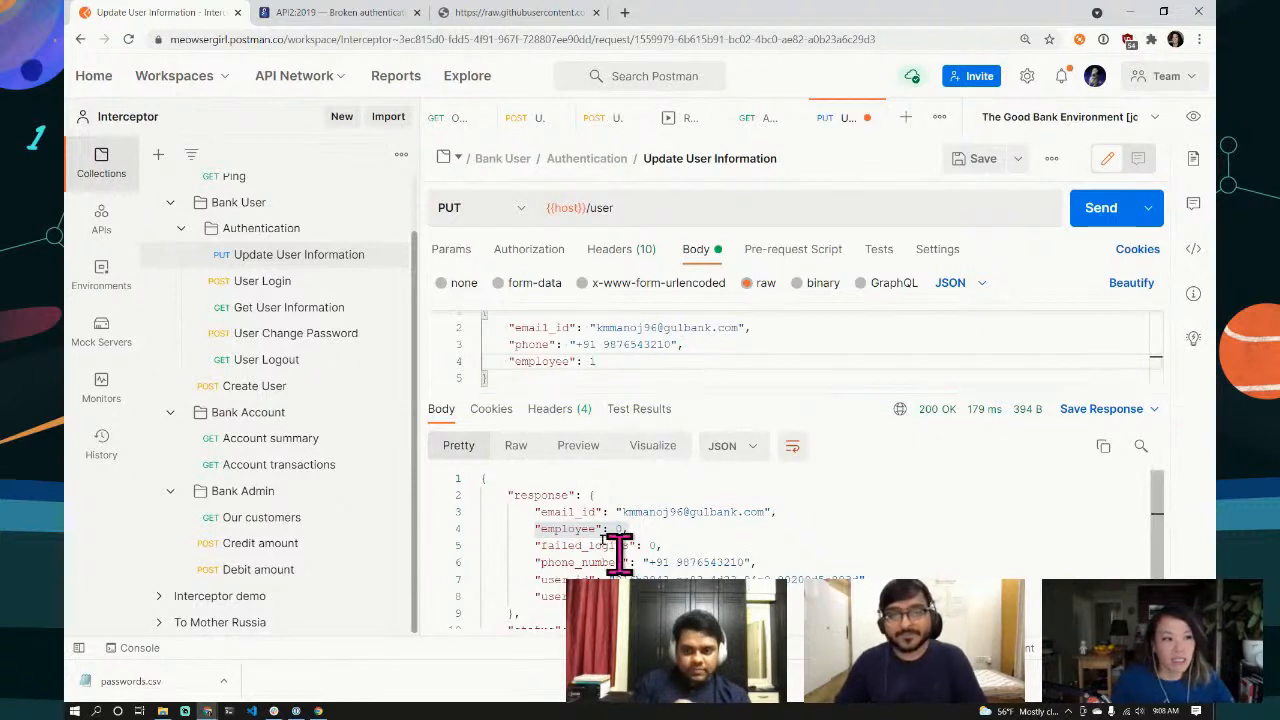
Step: Resend the PUT {{host}}/user update and confirm the response shows 200 OK with "employee": 1
mouse_move(634, 528)
mouse_down()
mouse_move(533, 530)
mouse_move(655, 535)
mouse_up()
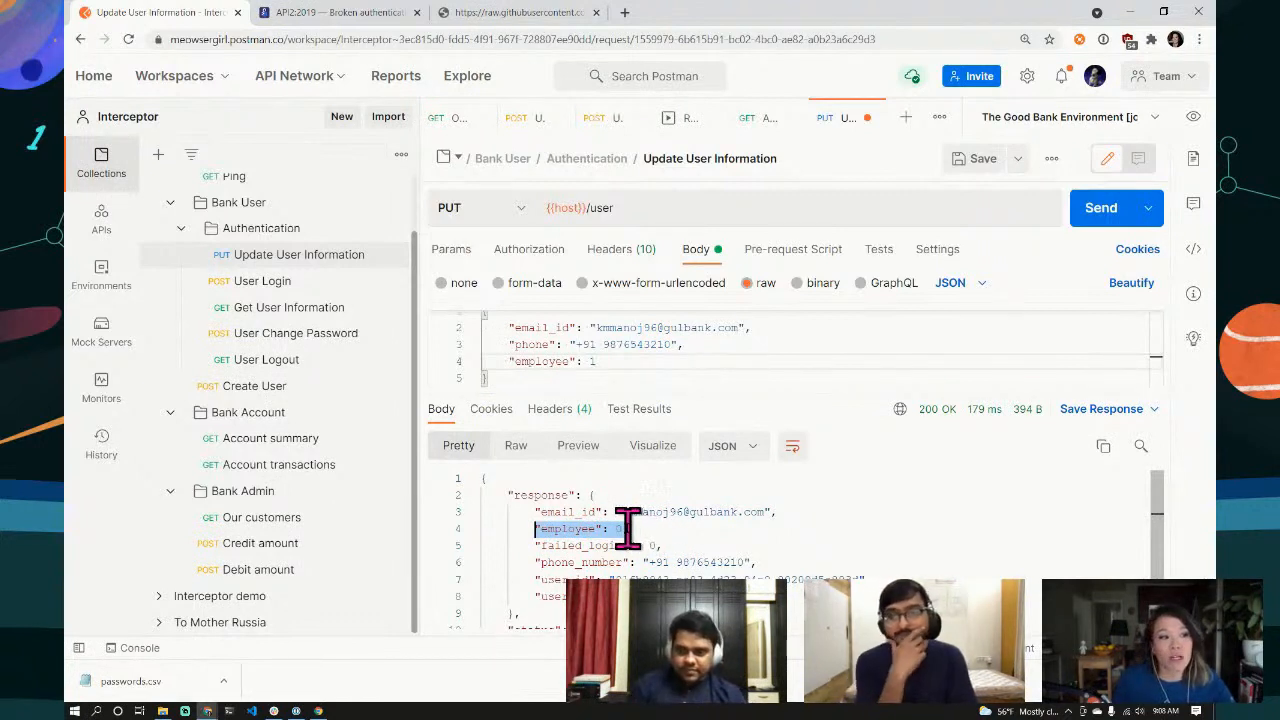
click(622, 529)
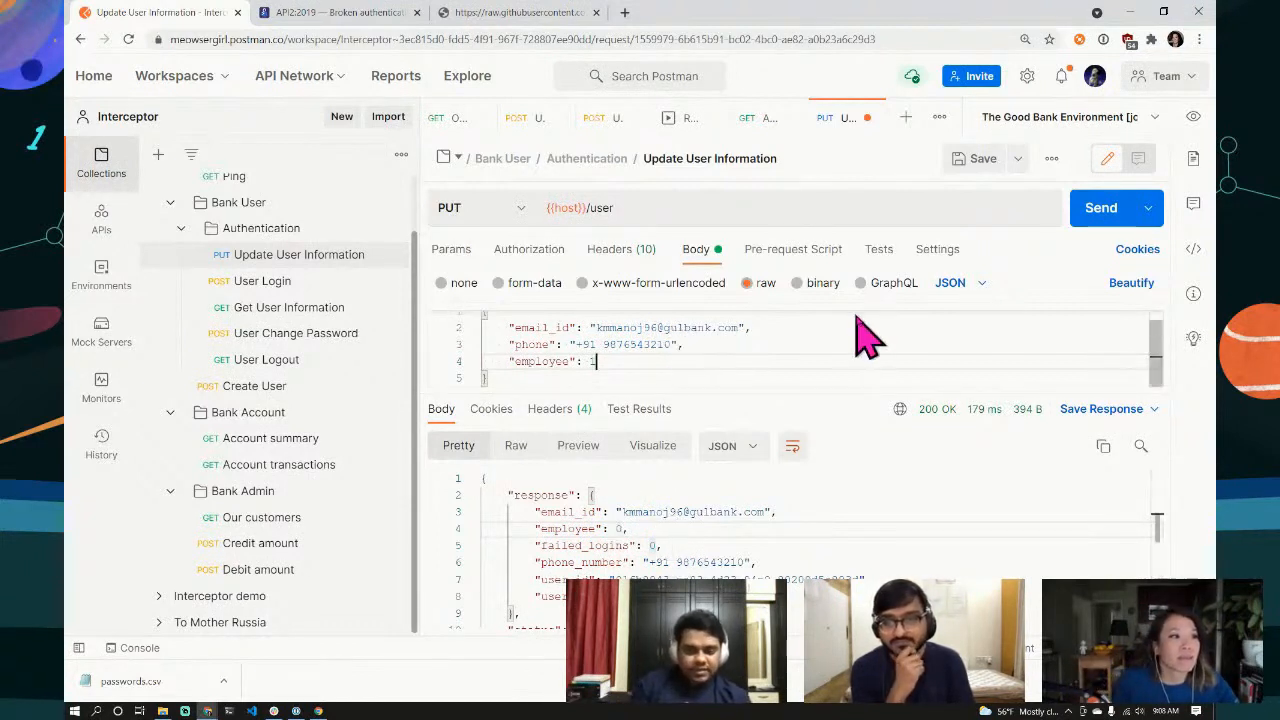
drag(851, 391, 846, 514)
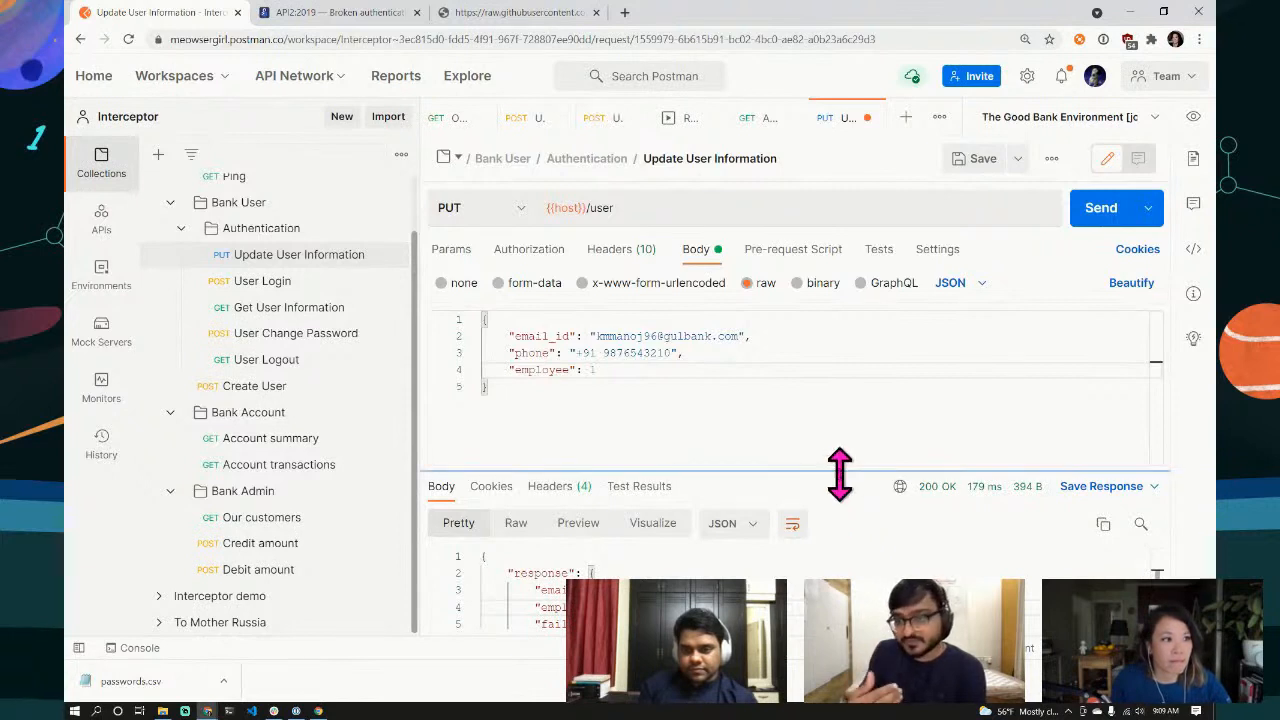
drag(840, 473, 838, 431)
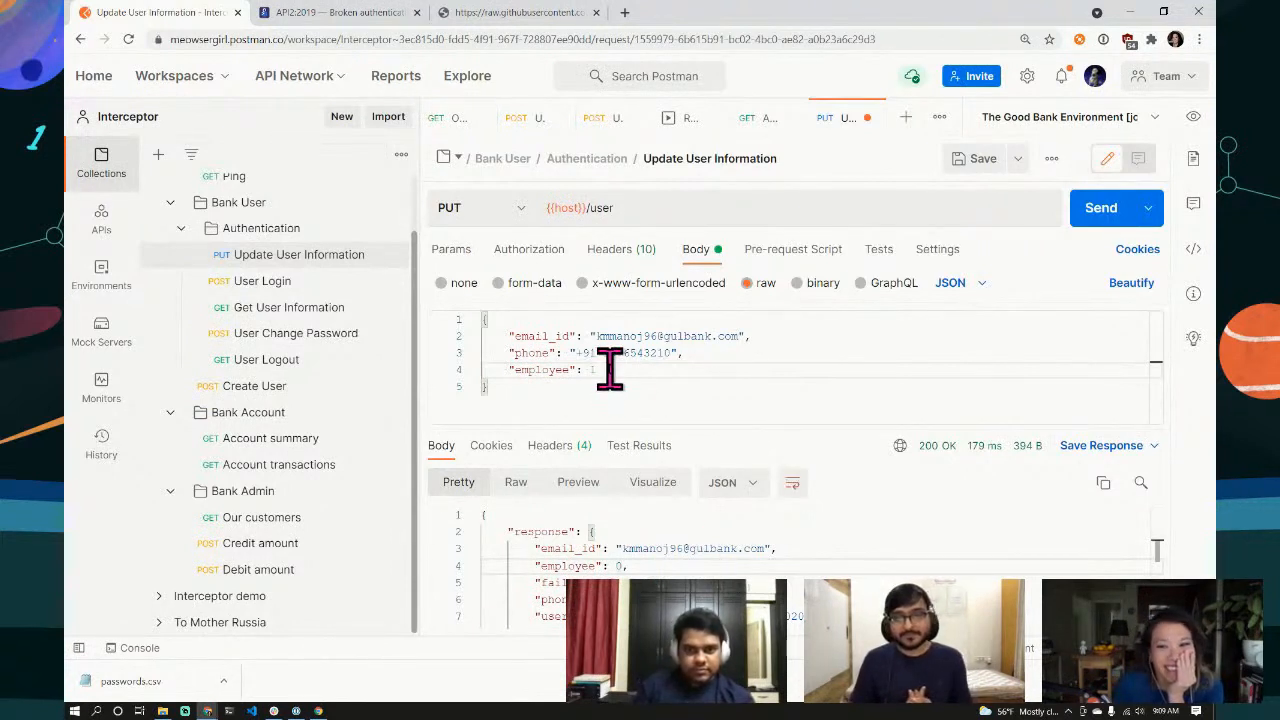
click(1085, 217)
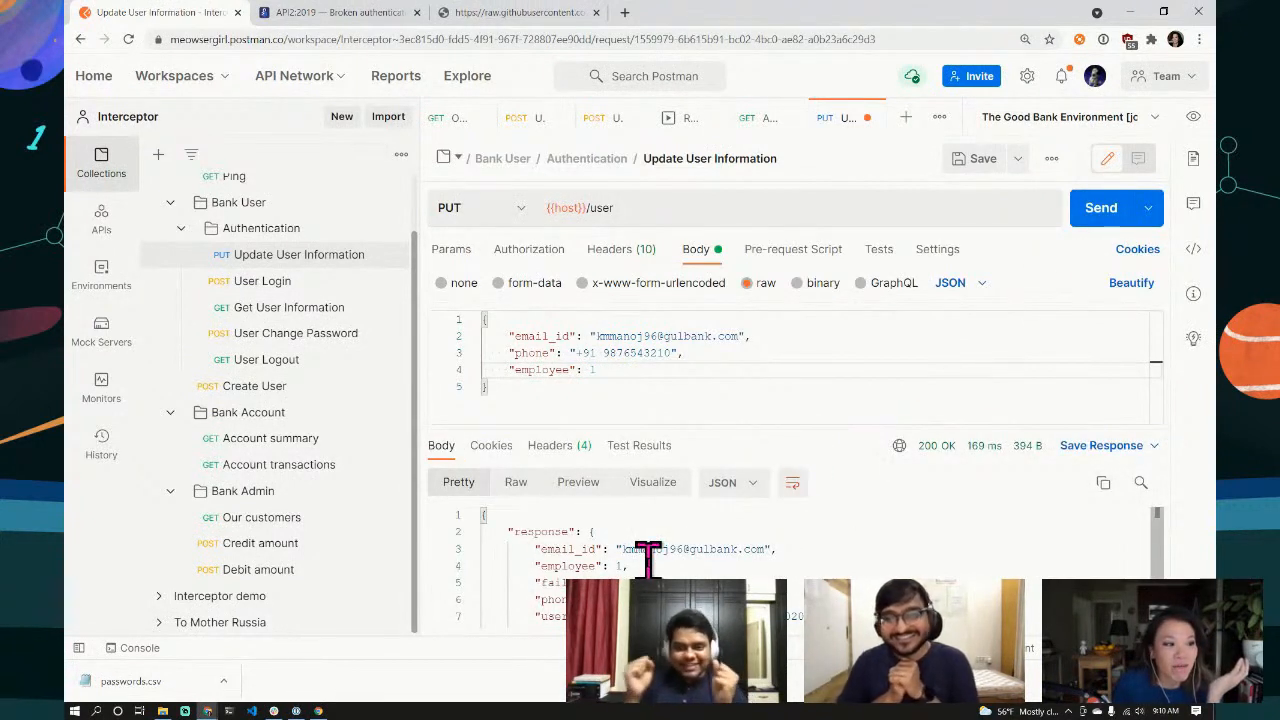
mouse_move(820, 428)
mouse_down()
mouse_move(823, 380)
mouse_move(822, 405)
mouse_up()
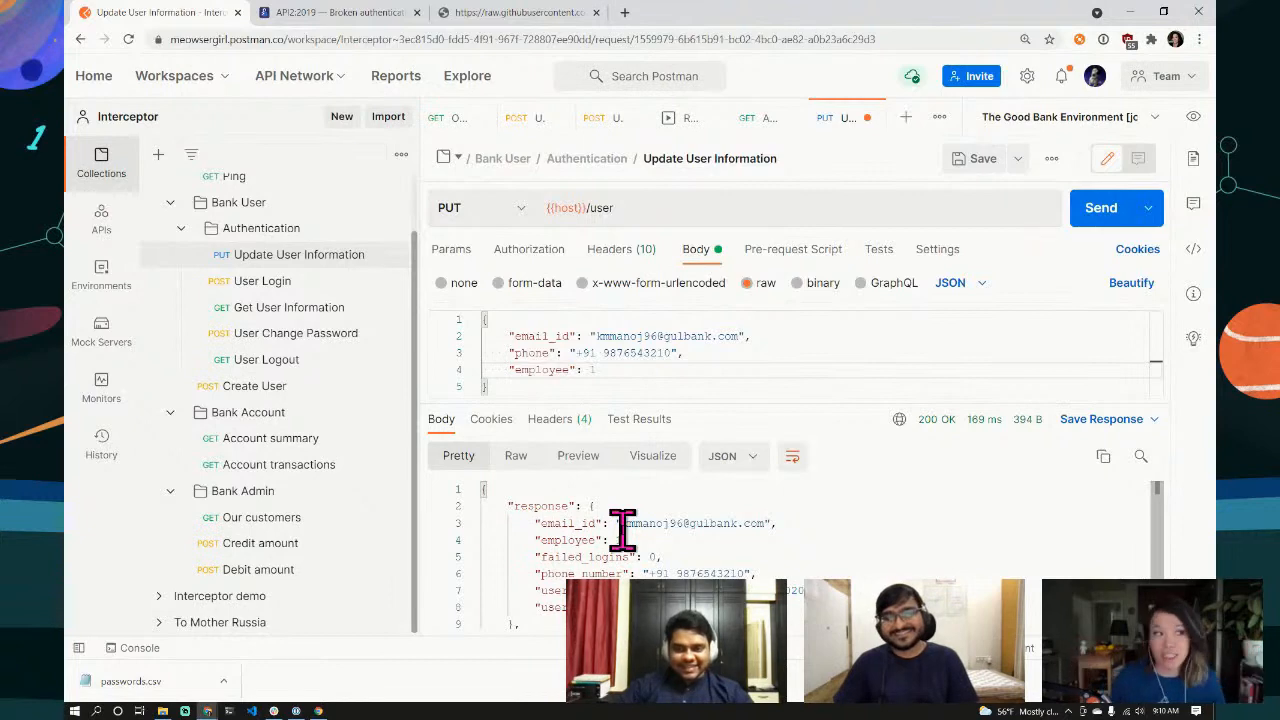
Step: From the APIsecurity.io API2:2019 Broken authentication tab, open the API6:2019 Mass assignment article
click(337, 14)
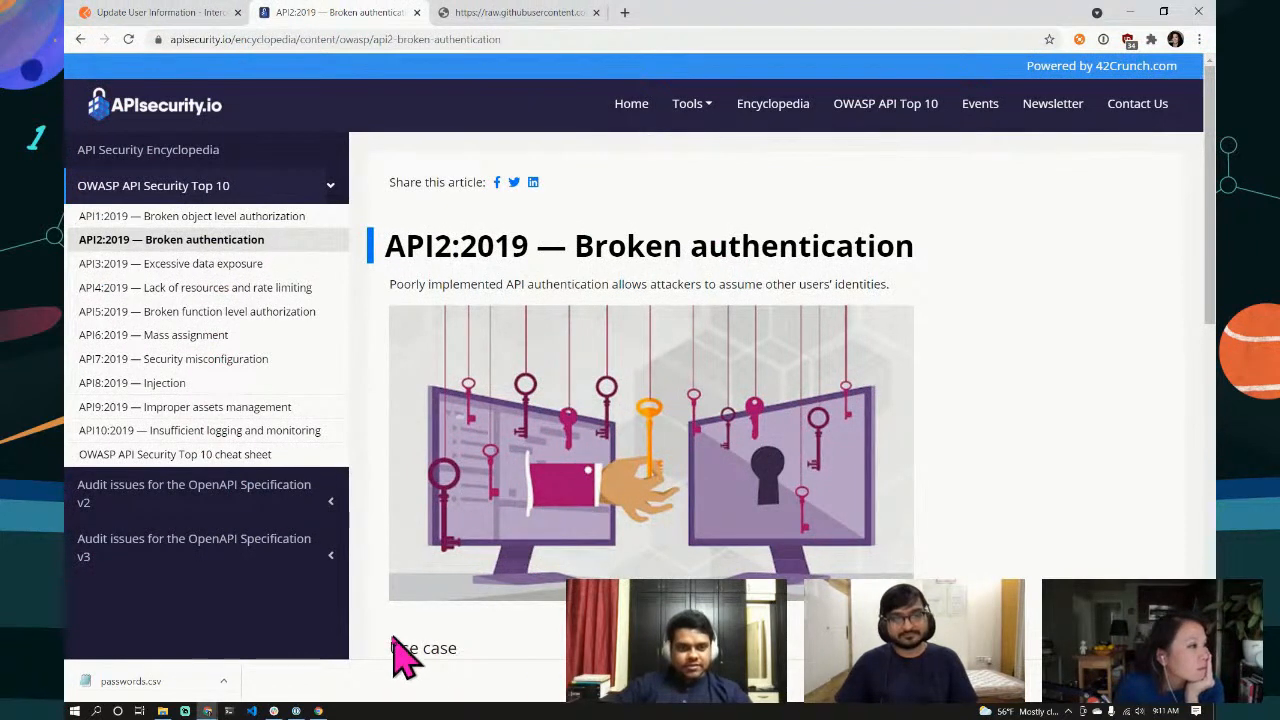
click(195, 336)
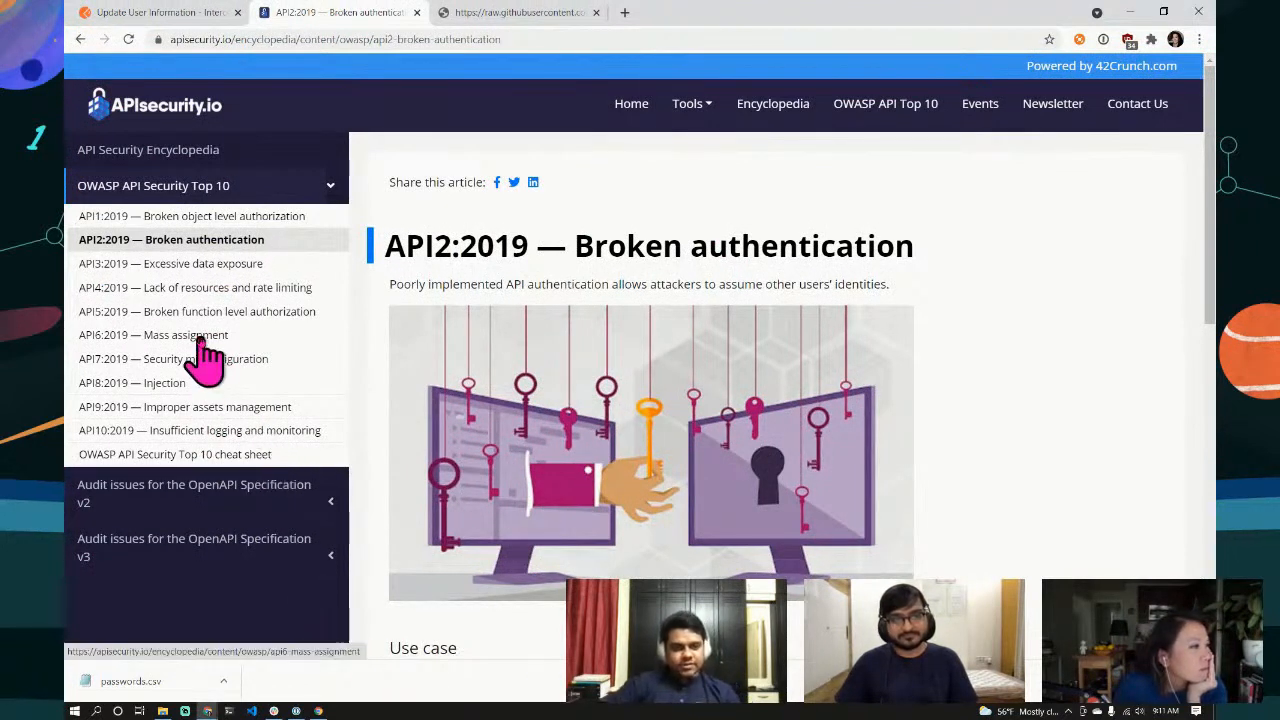
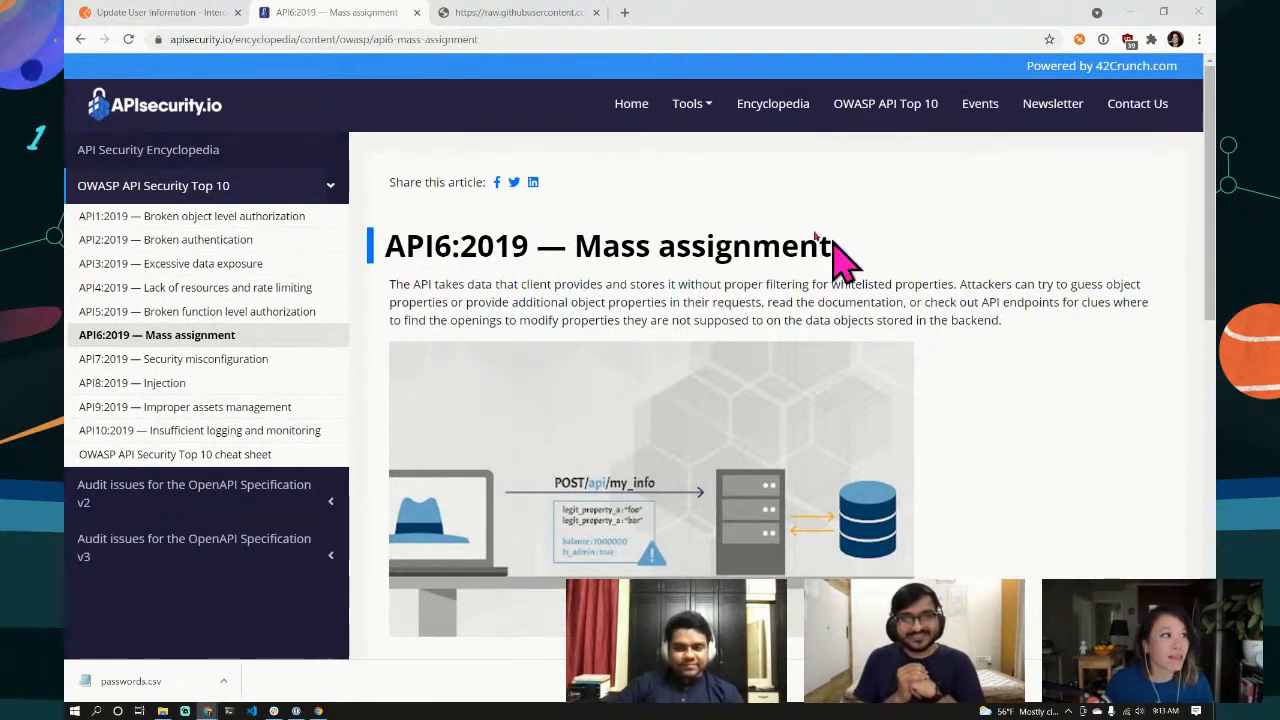
Step: Switch from the Mass assignment article back to Postman's Update User Information request
click(165, 14)
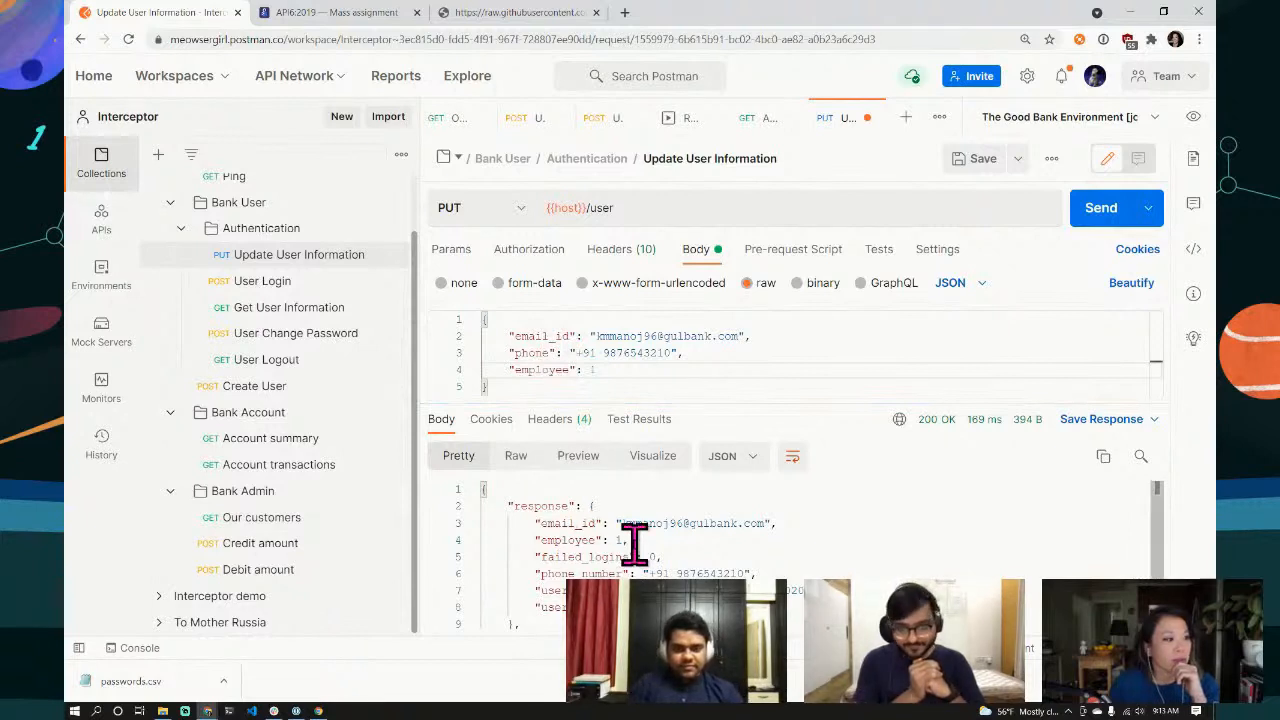
Step: Open the Bank Admin 'Credit amount' POST request to {{host}}/admin/credit
click(266, 548)
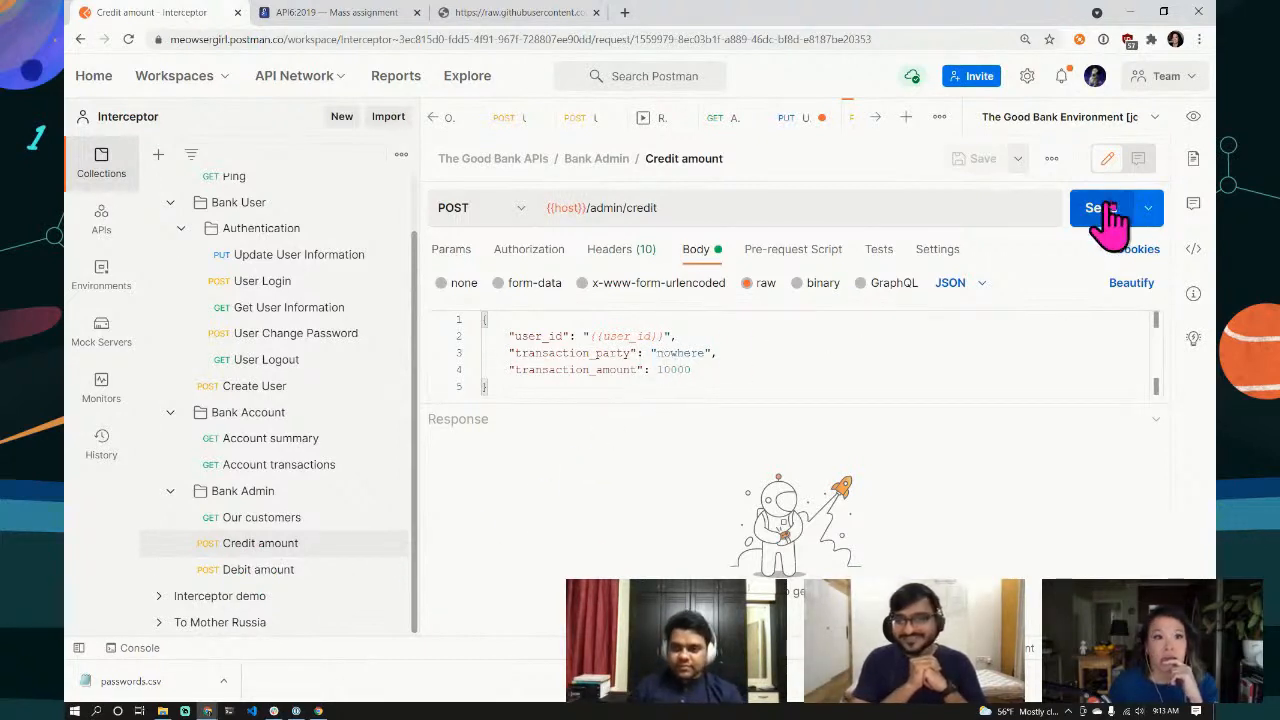
Step: Show the Credit amount request's documentation with its teller purpose and sample body
click(1193, 160)
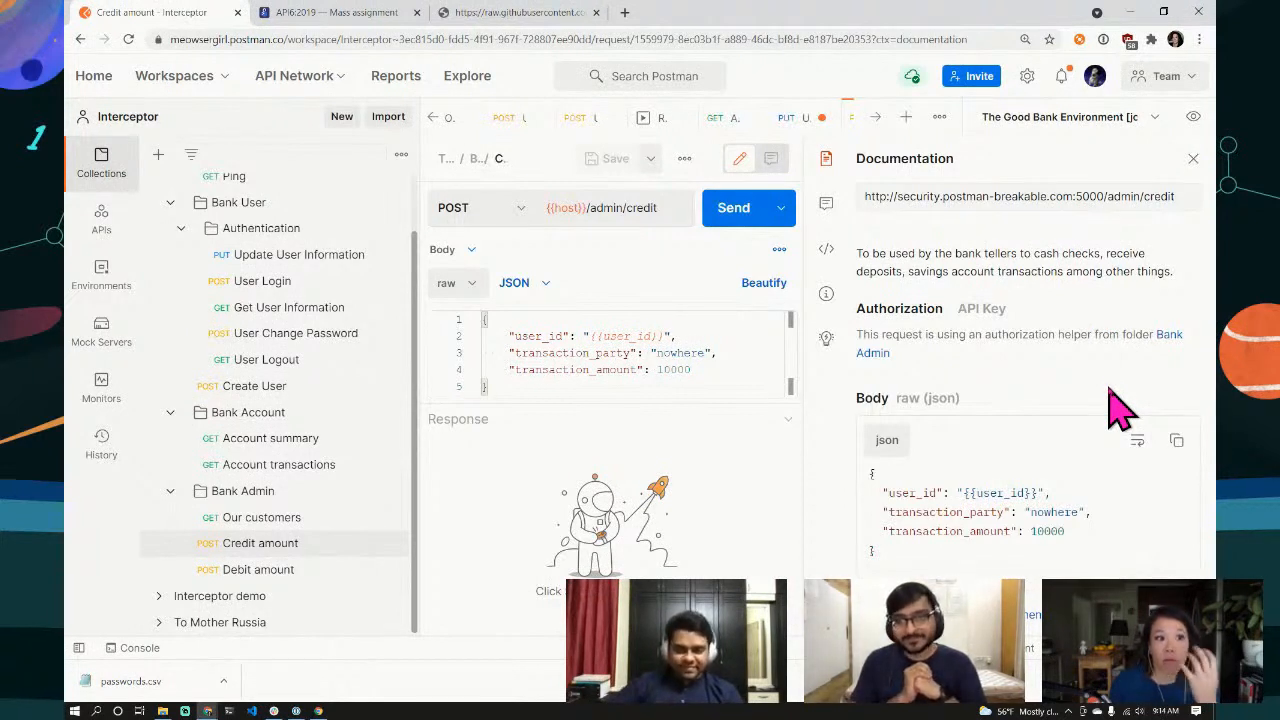
Step: Close the documentation and replace transaction_party 'nowhere' with the target user's name
click(1192, 163)
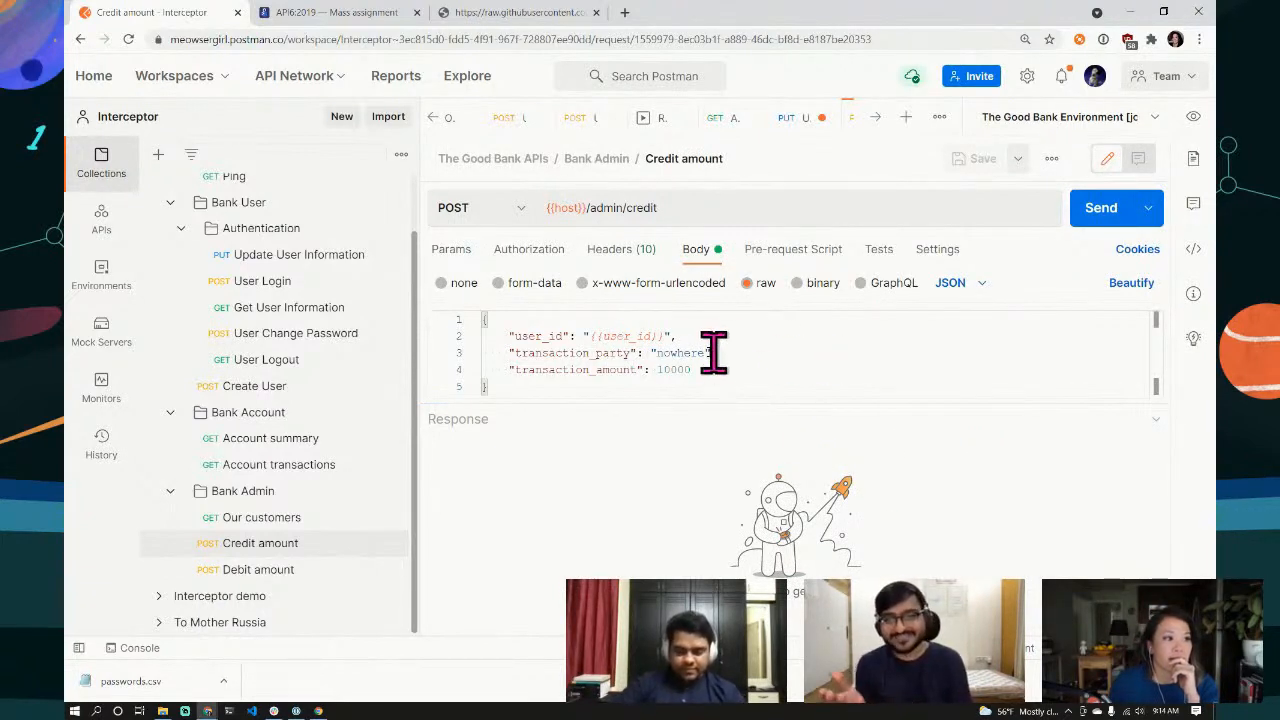
double_click(682, 352)
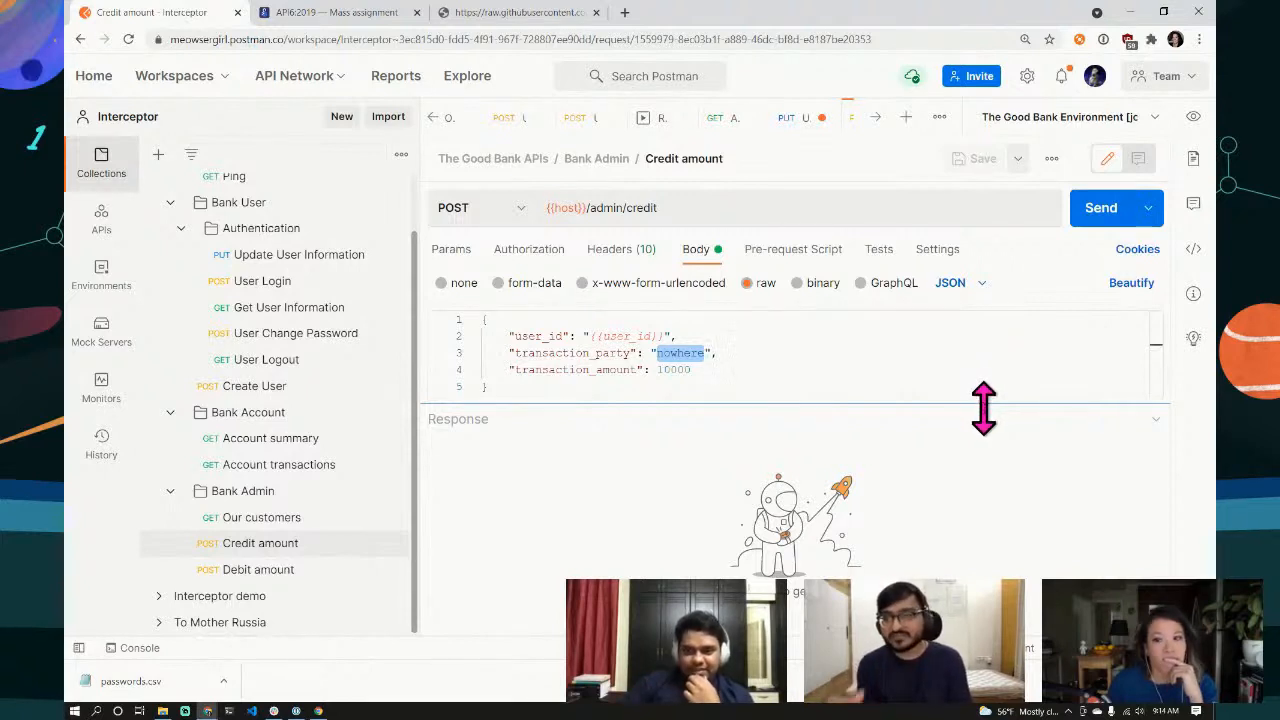
text(manoj)
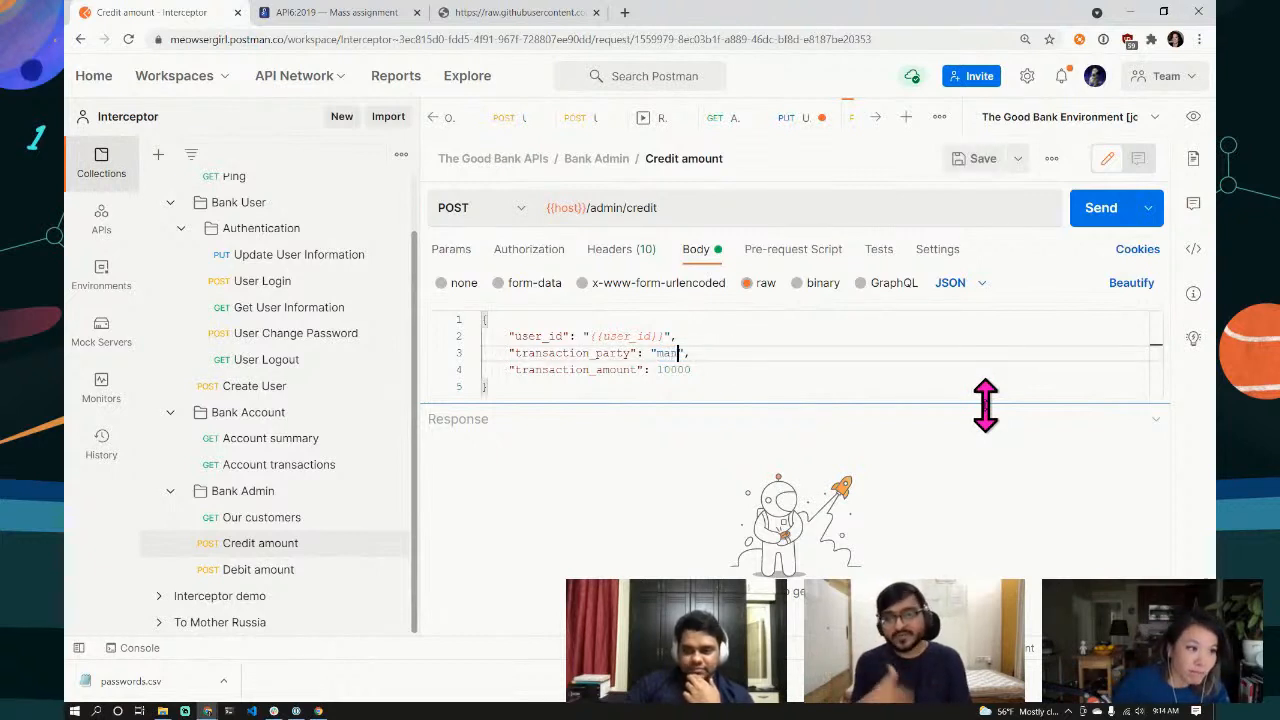
click(931, 386)
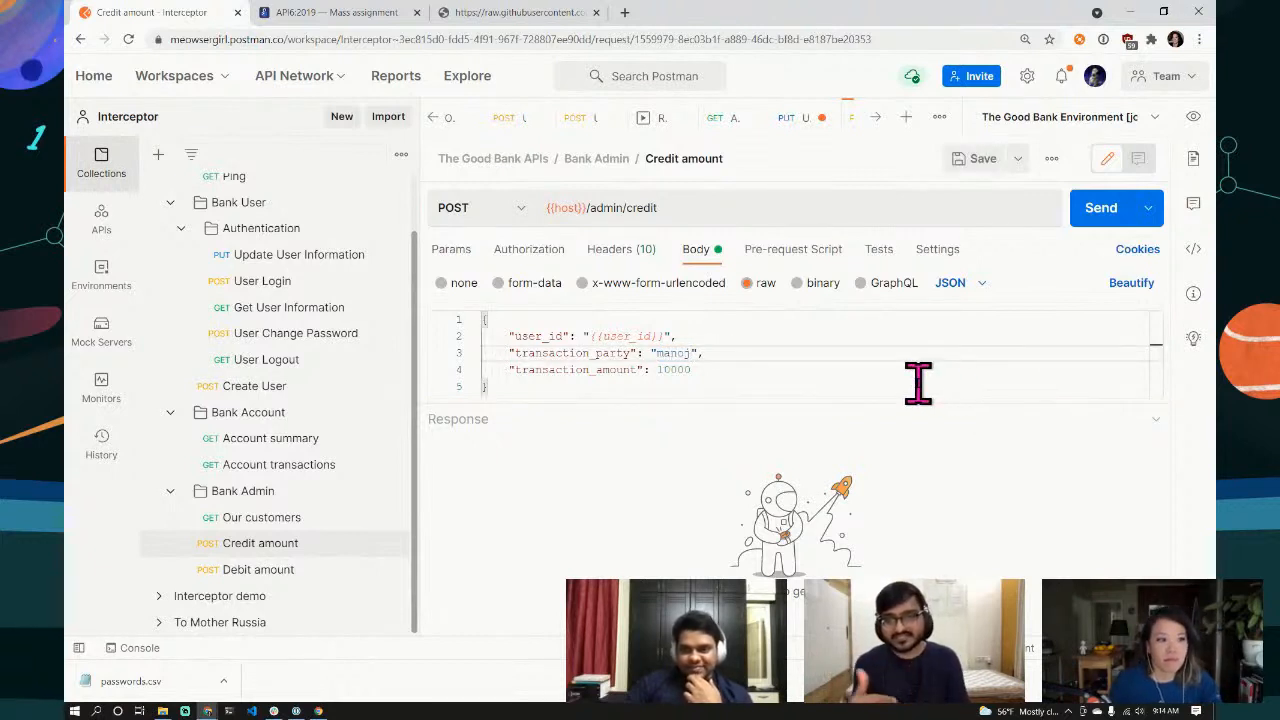
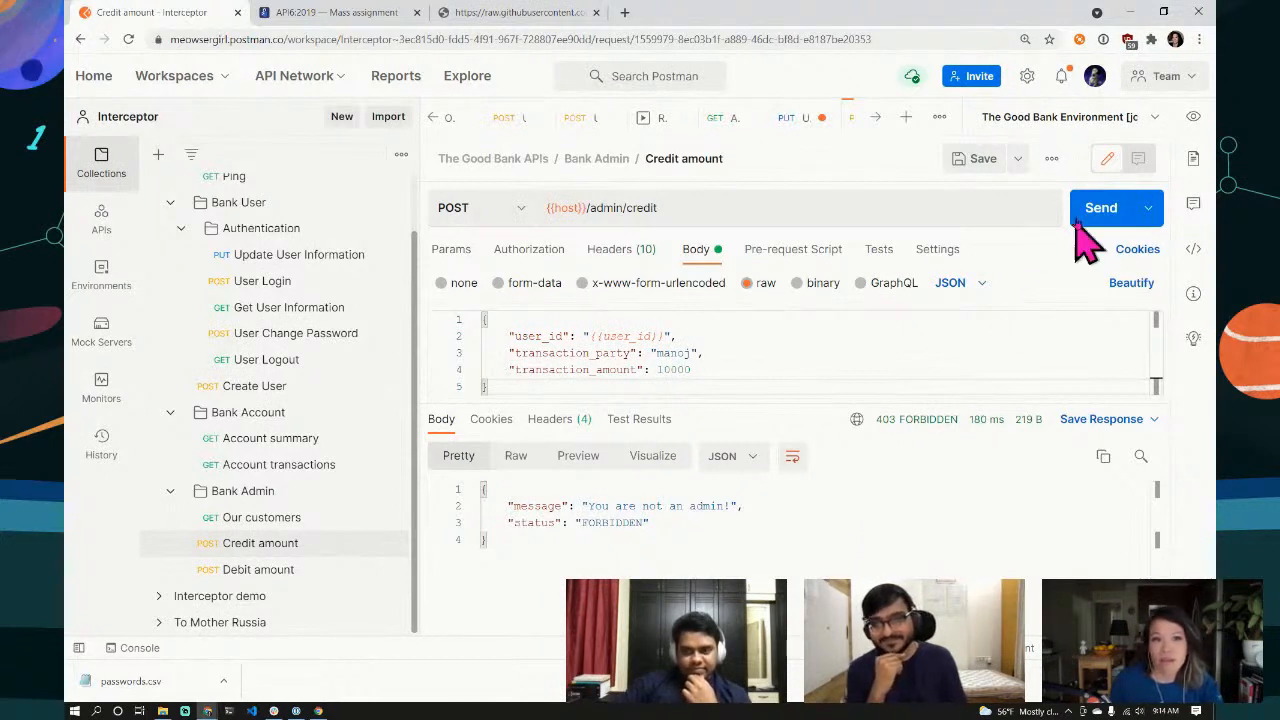
Step: Toggle the request documentation, then view the Credit amount request's Authorization settings
click(1193, 160)
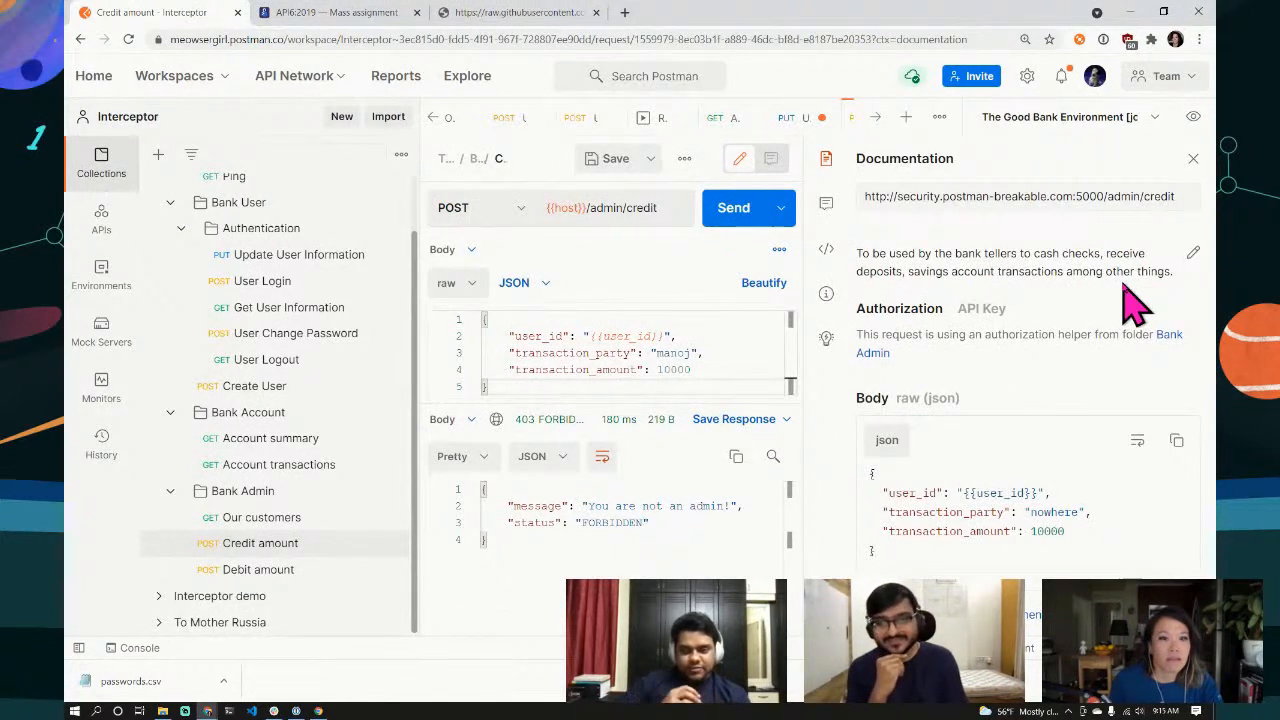
click(1193, 160)
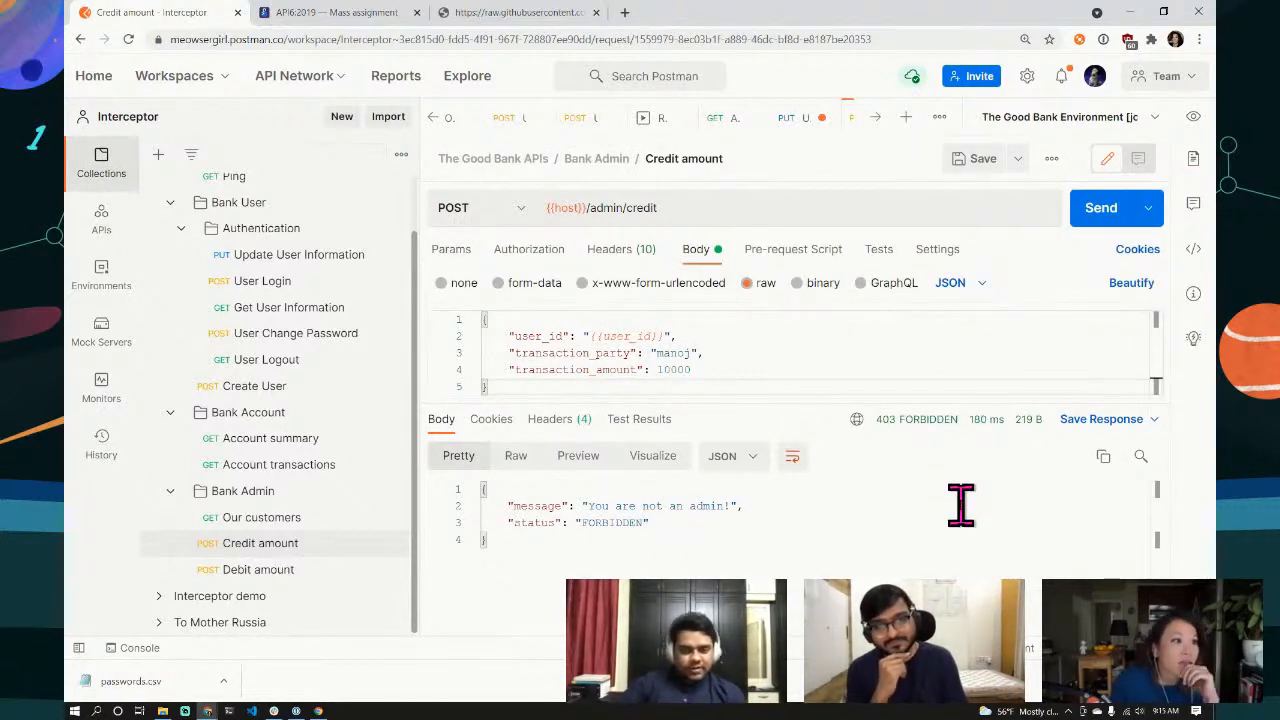
click(537, 260)
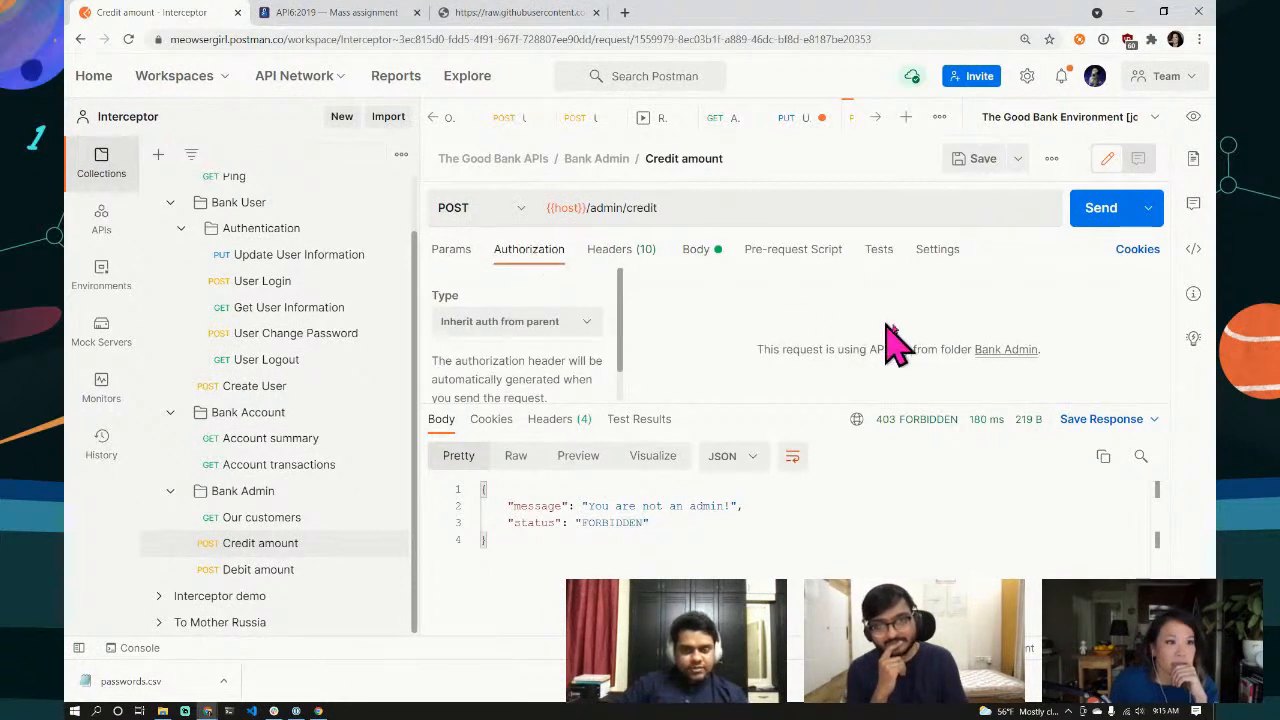
Step: Check the Bank Admin folder's API Key auth (X-API-key = {{session_token}}) and list the environments
click(1002, 352)
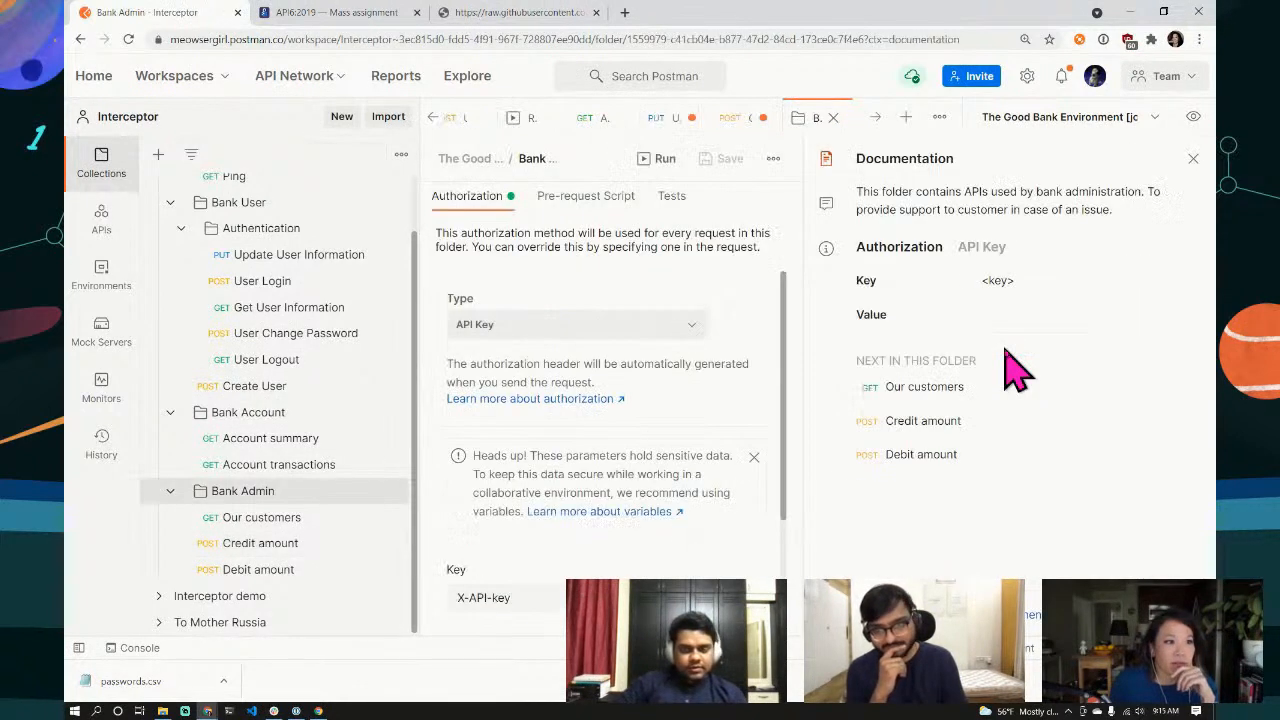
scroll(692, 505, down, 3)
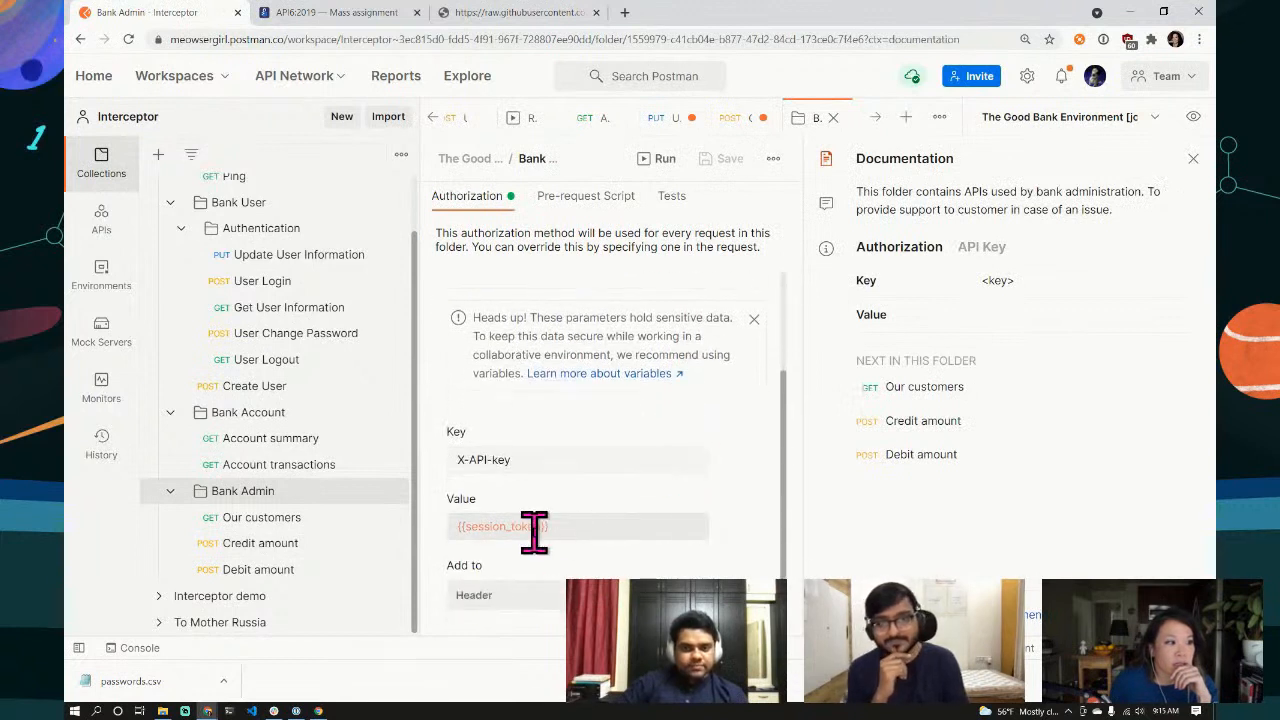
mouse_move(528, 528)
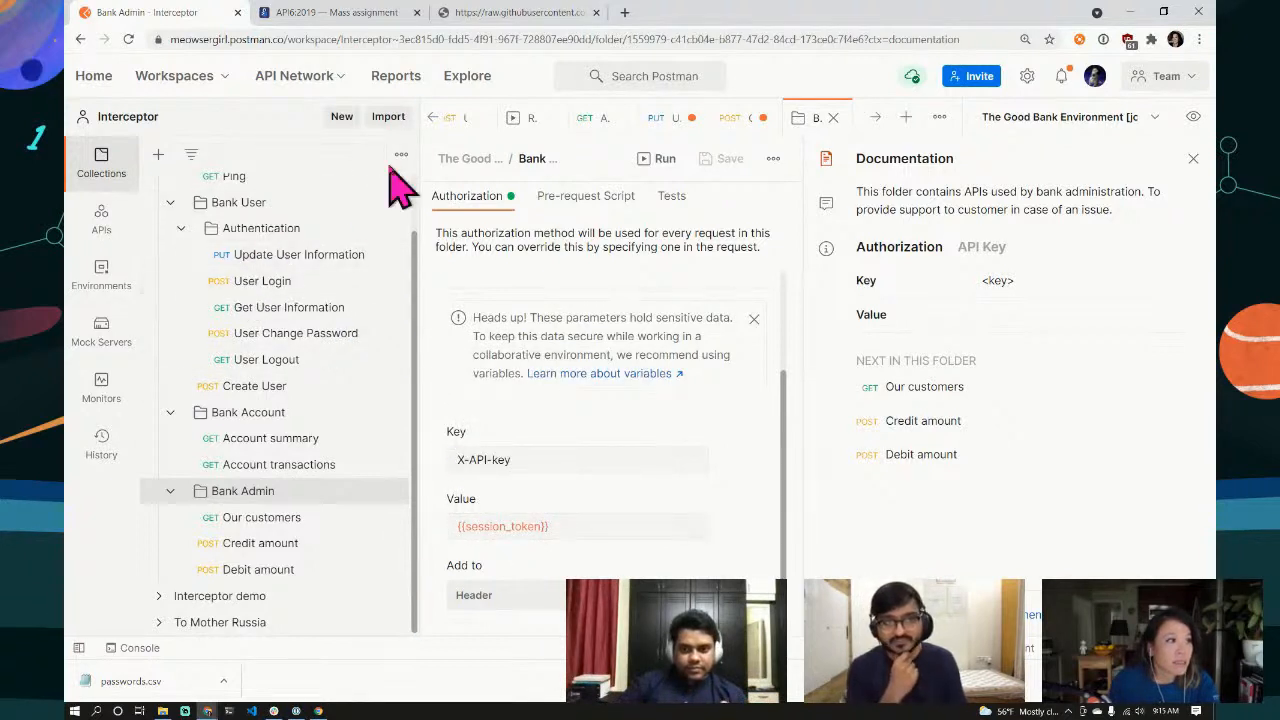
click(101, 285)
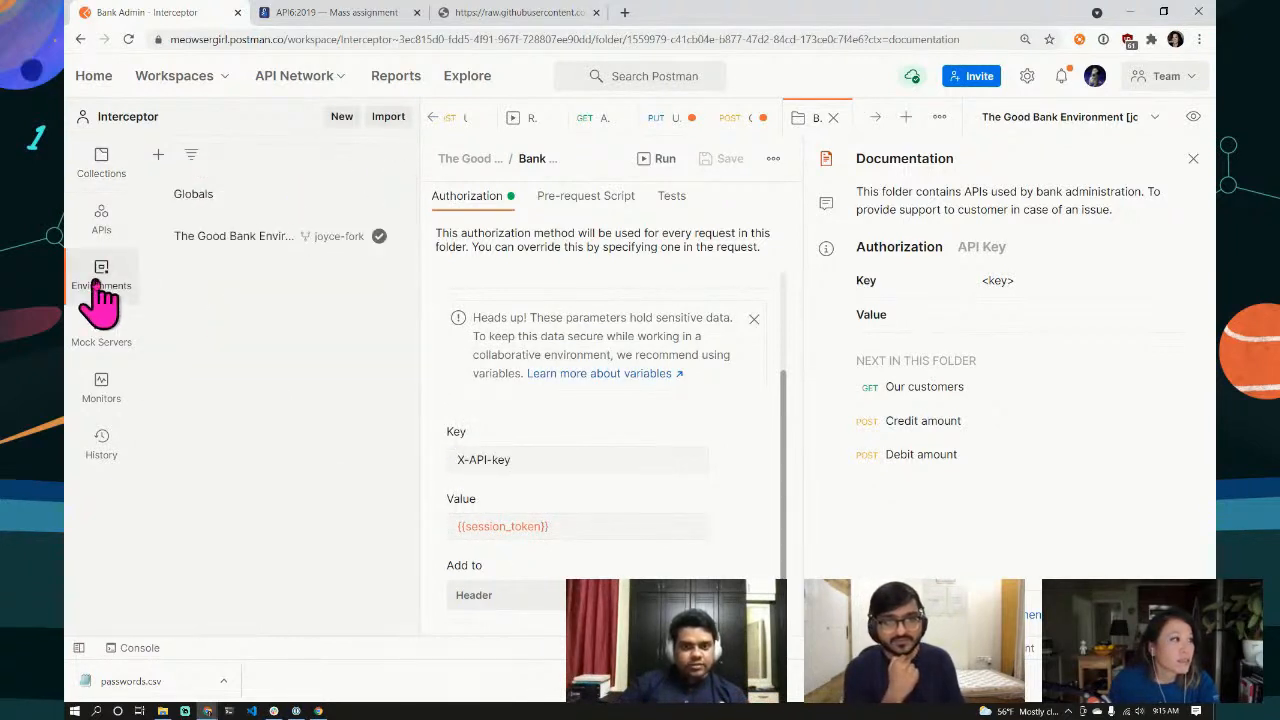
Step: Inspect The Good Bank Environment's host, session_token and user_id values, selecting the session_token value
click(235, 240)
triple_click(874, 256)
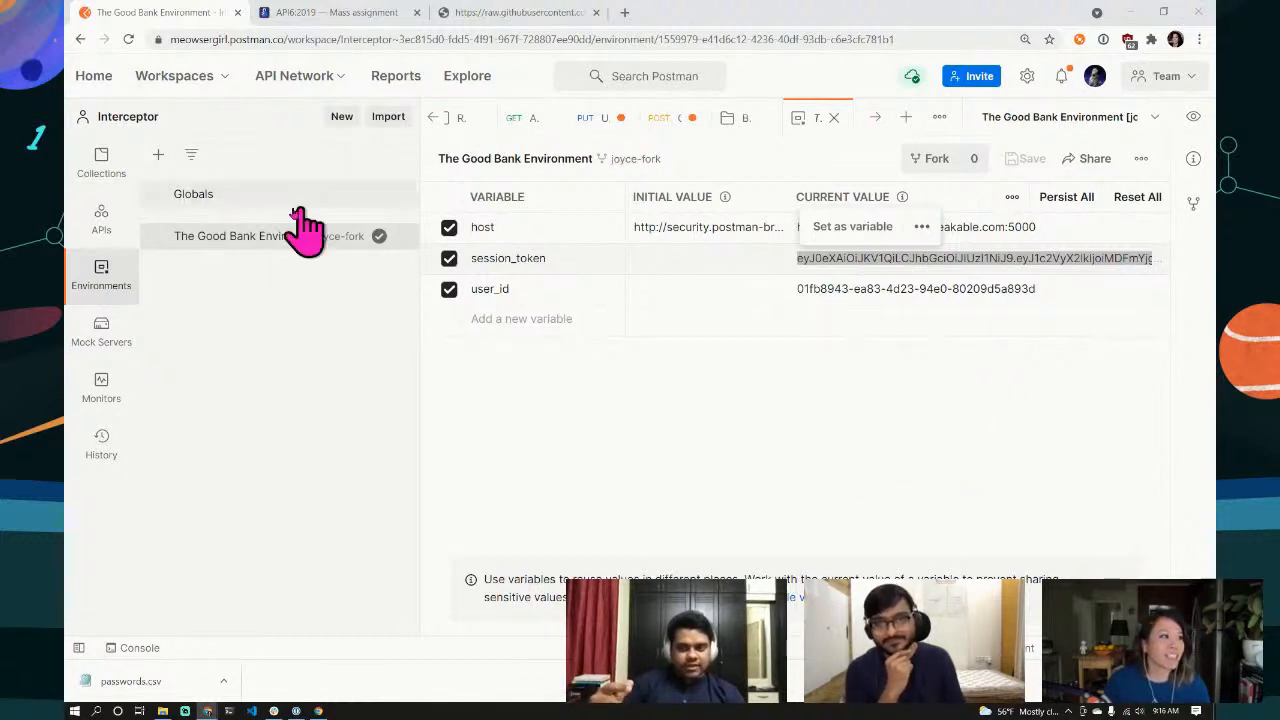
click(101, 158)
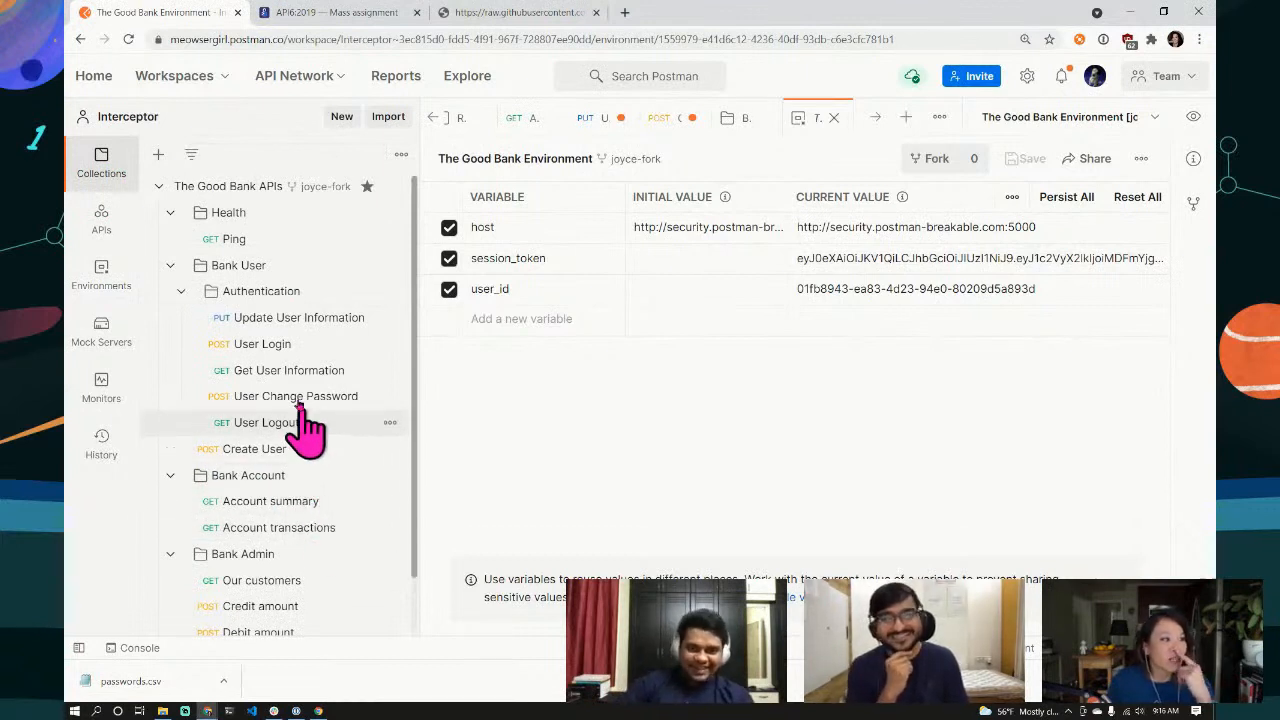
Step: Re-send User Login and highlight the new "aRe_yOu_An_EmPlOyEe": true field in the 200 OK response
click(263, 350)
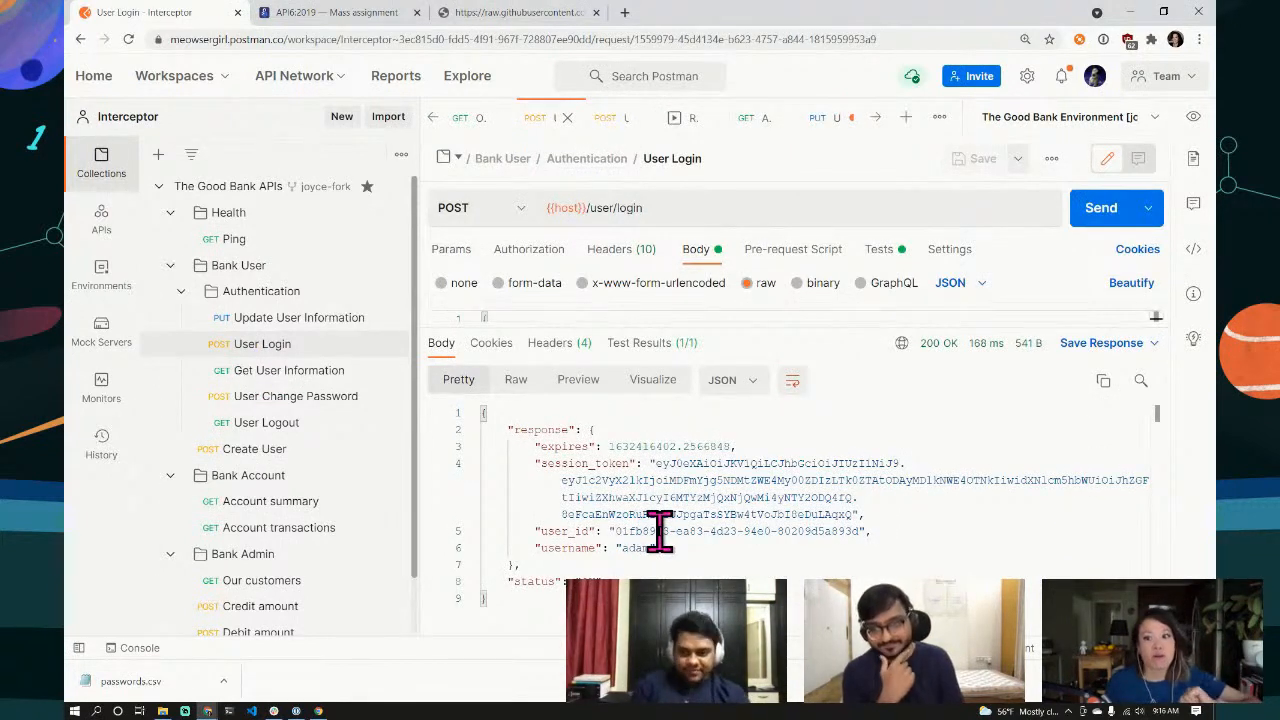
click(1092, 222)
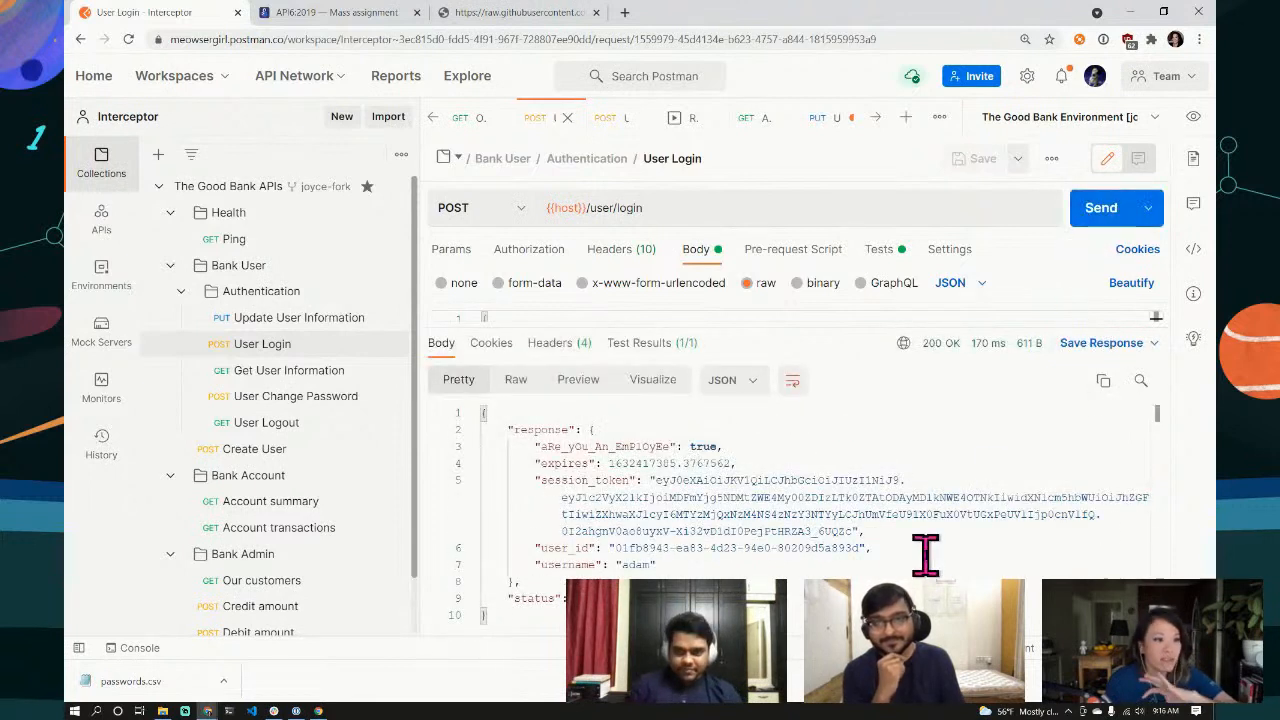
drag(536, 447, 737, 449)
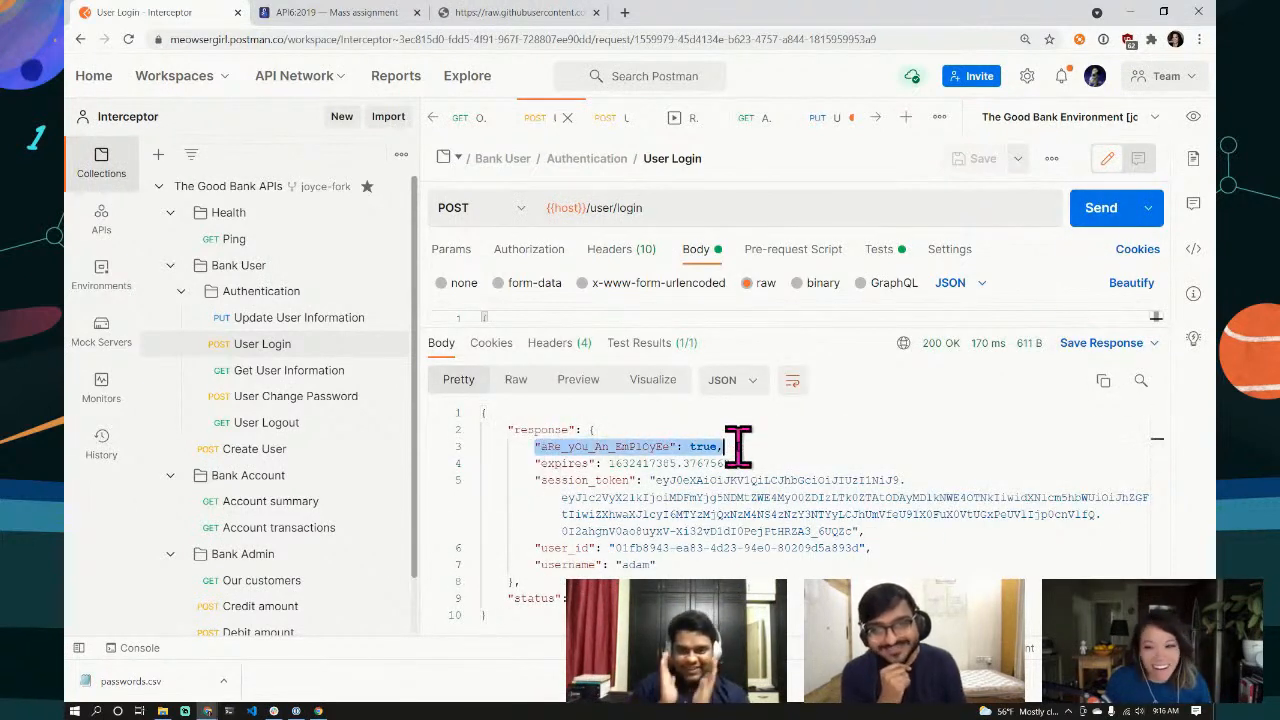
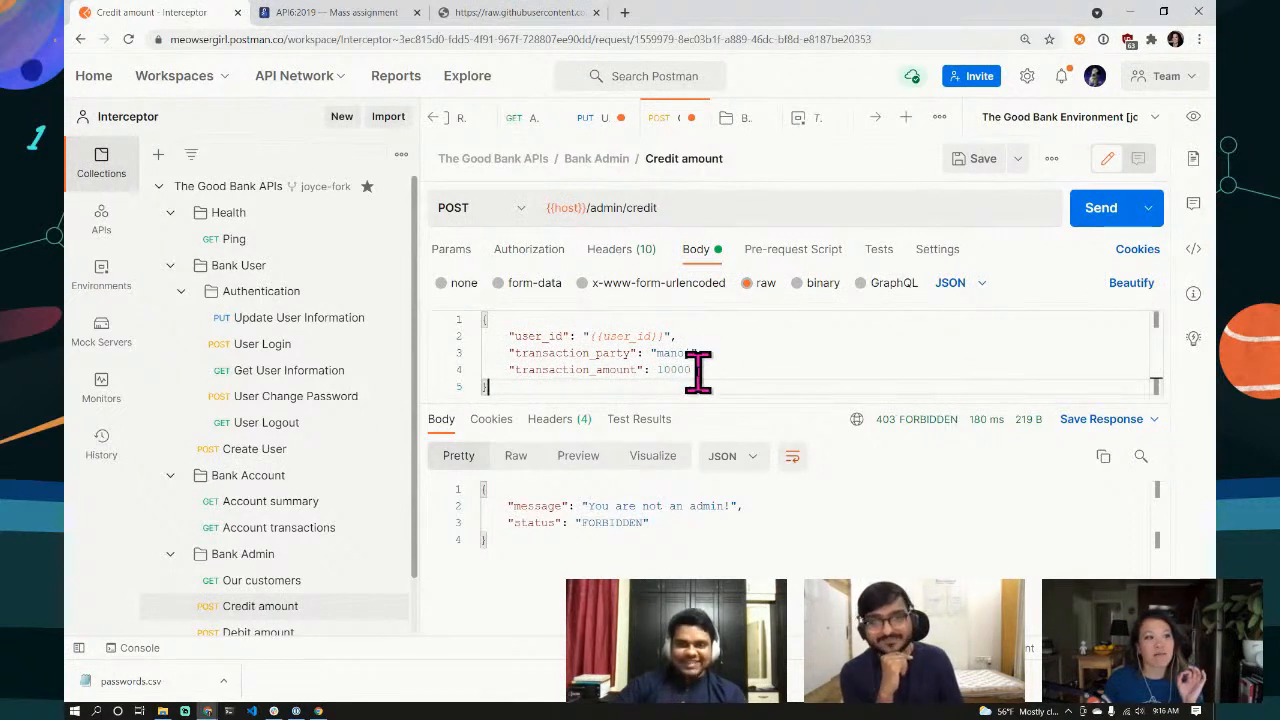
Step: Re-send the 10000 admin credit until it returns Amount credited, then open Account summary
click(1106, 210)
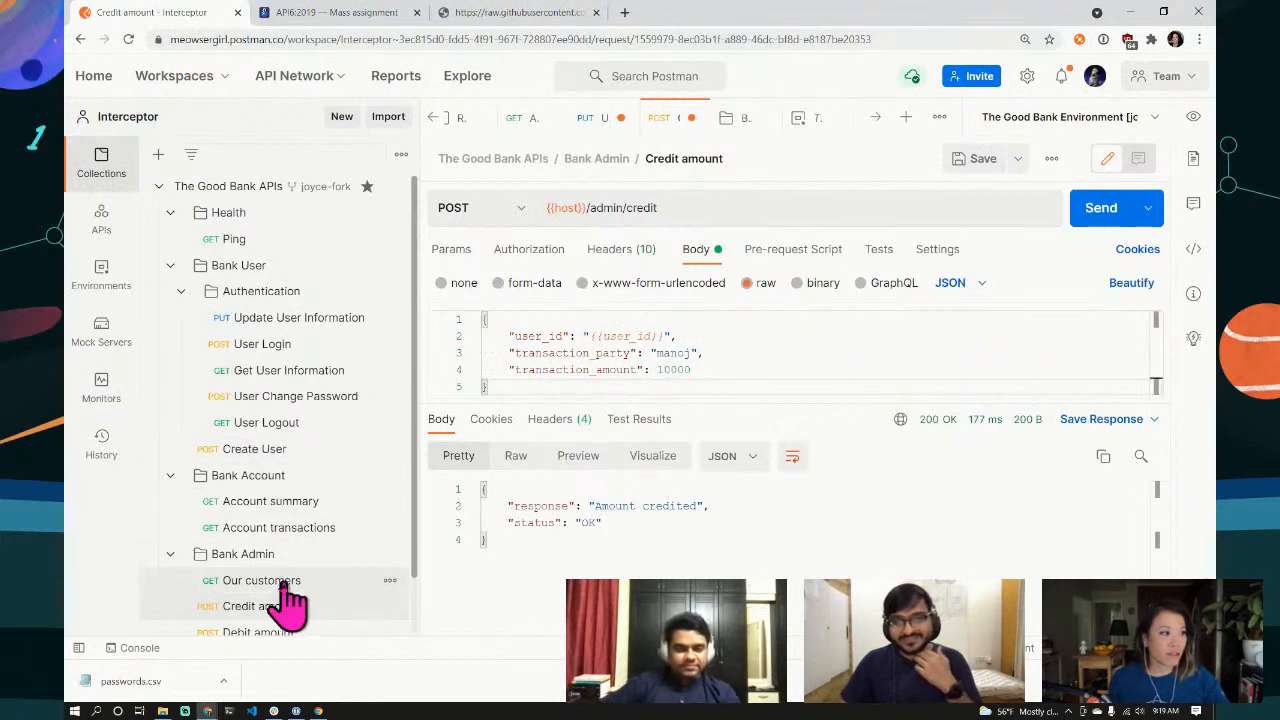
click(265, 515)
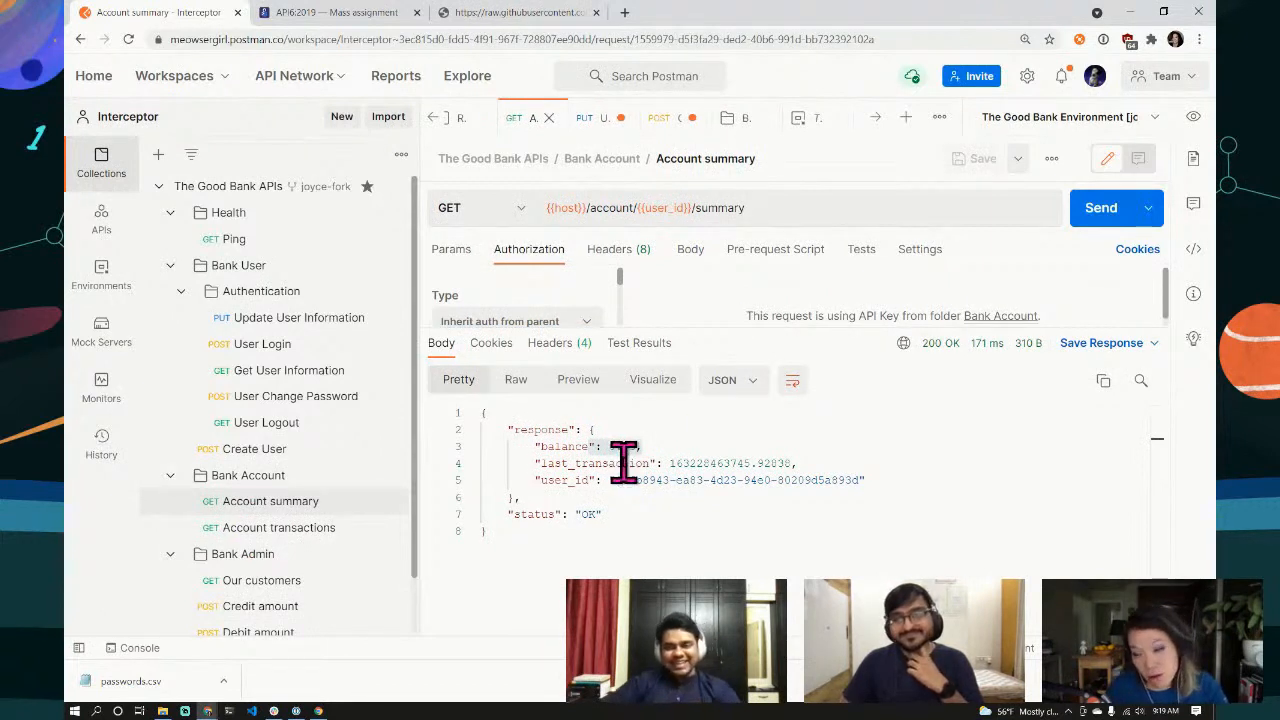
Step: Send Account summary and confirm the balance now reads 10000.23
drag(801, 325, 791, 391)
click(1100, 212)
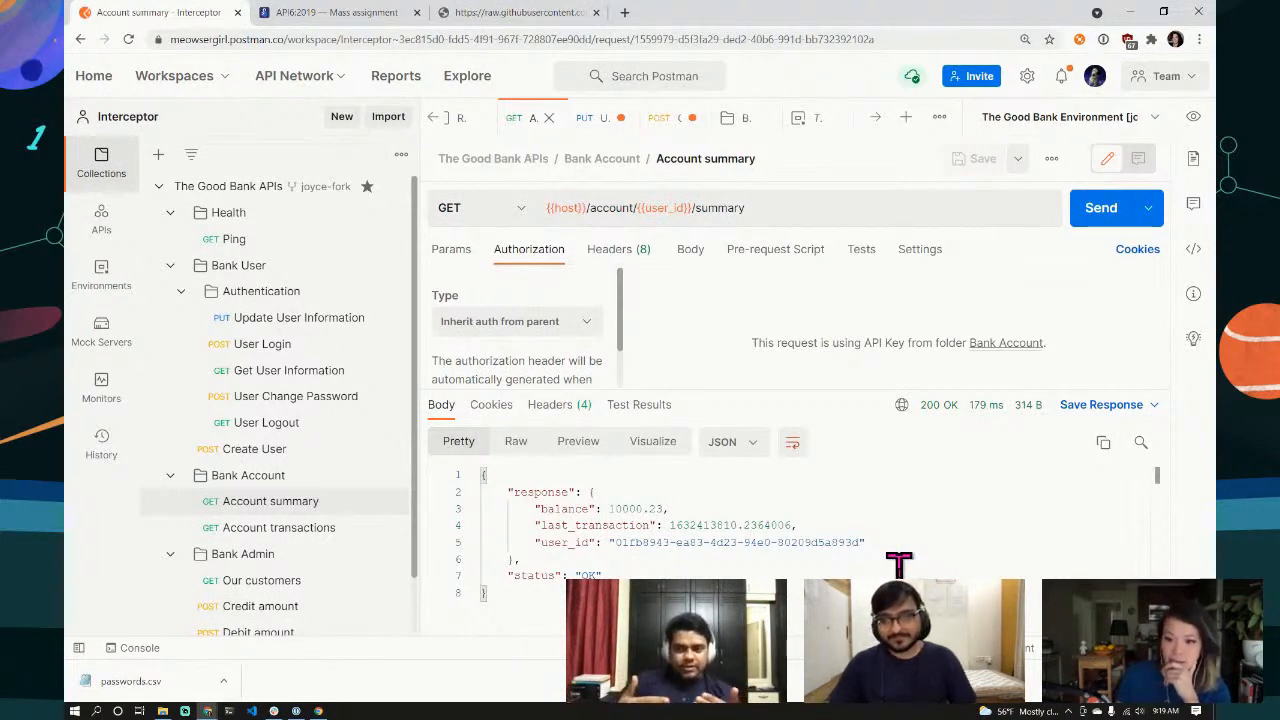
Step: Replace the admin username in the User Login body with the second user's username and log in
click(277, 352)
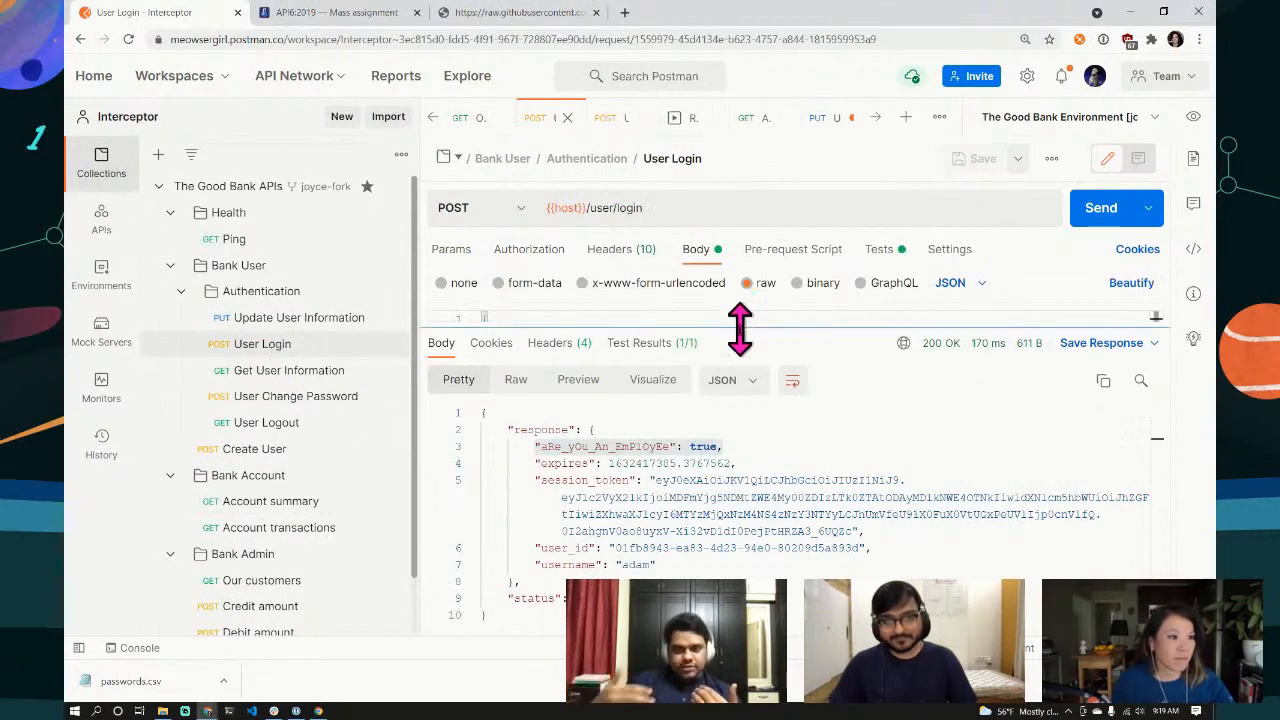
drag(740, 322, 724, 508)
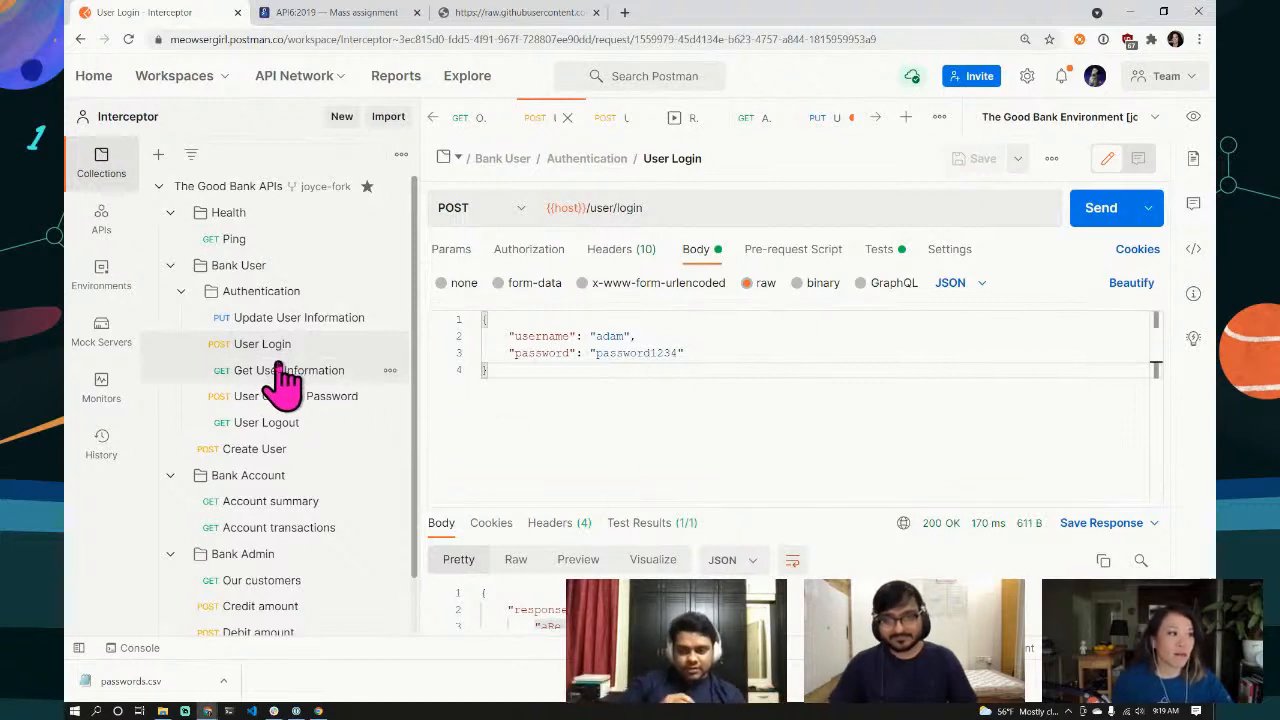
click(610, 336)
double_click(610, 336)
text(joe)
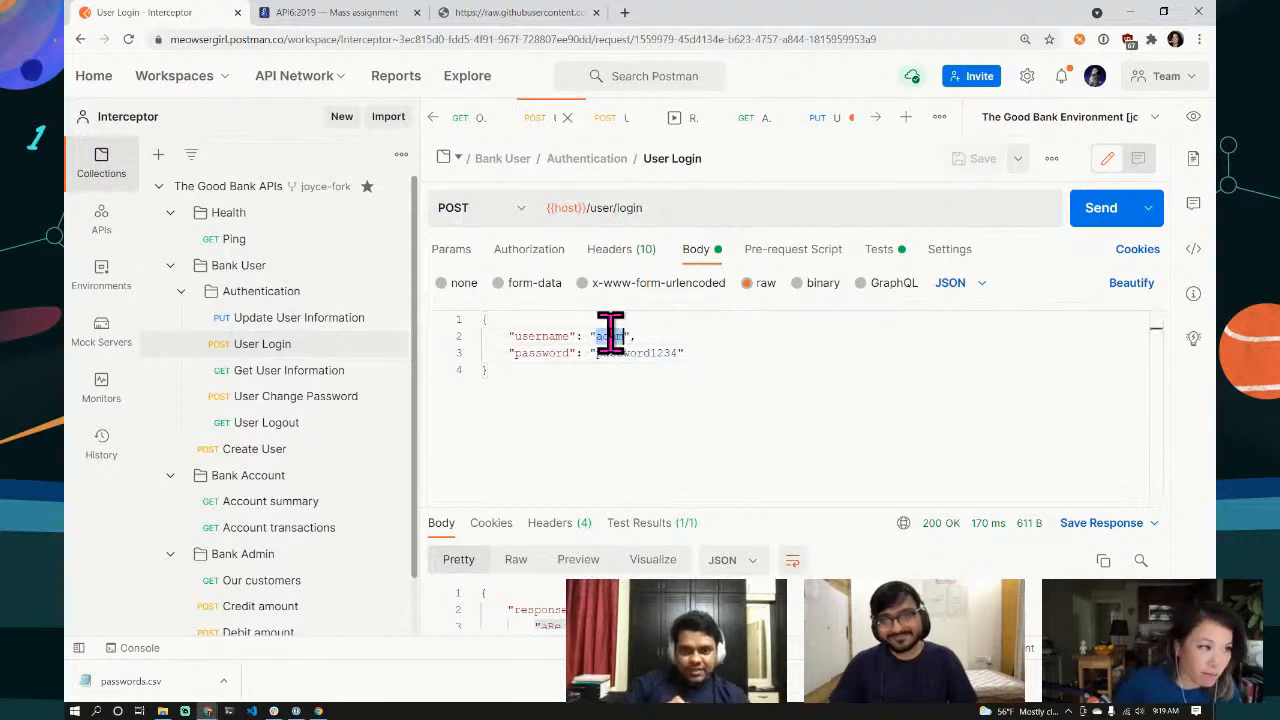
text(cifer)
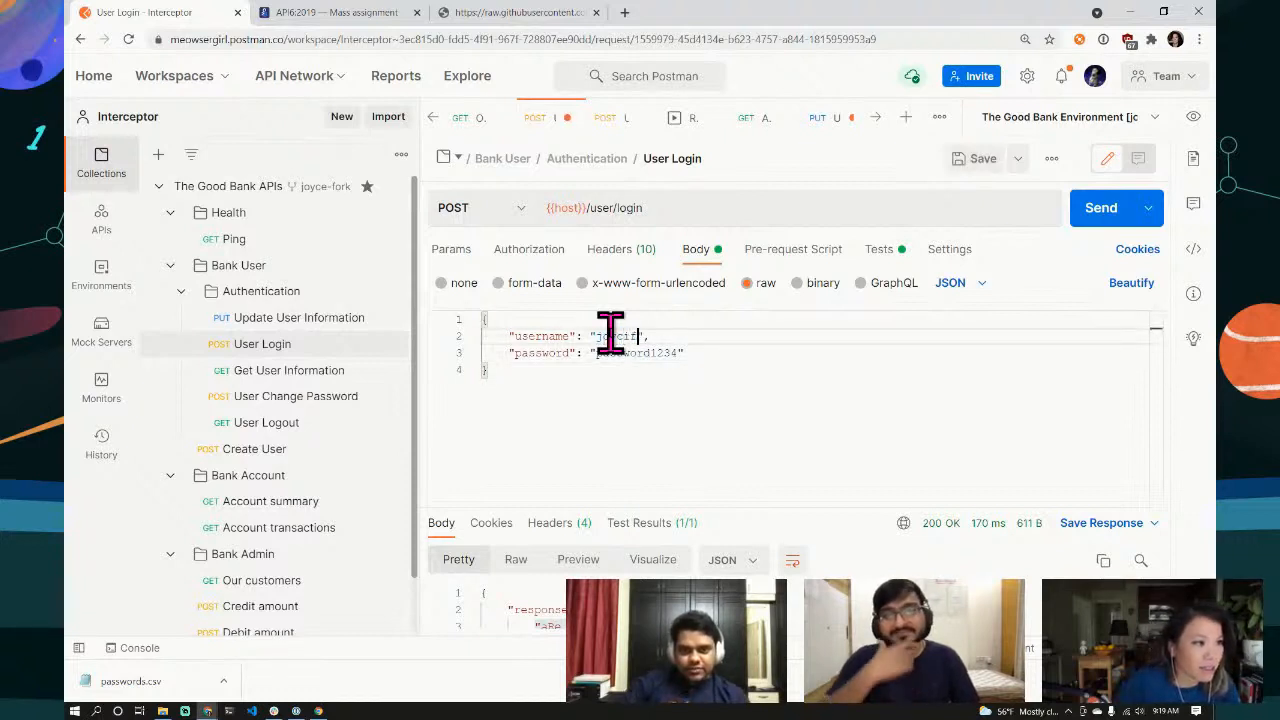
click(725, 366)
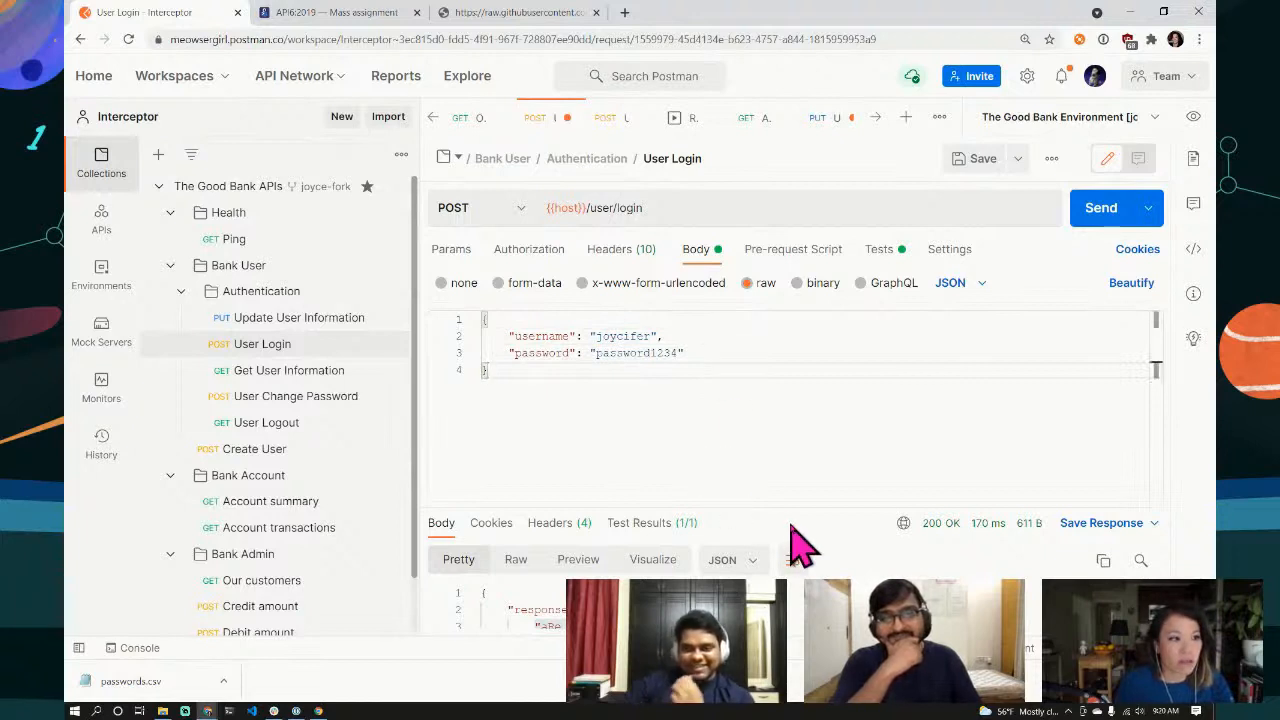
drag(789, 506, 783, 449)
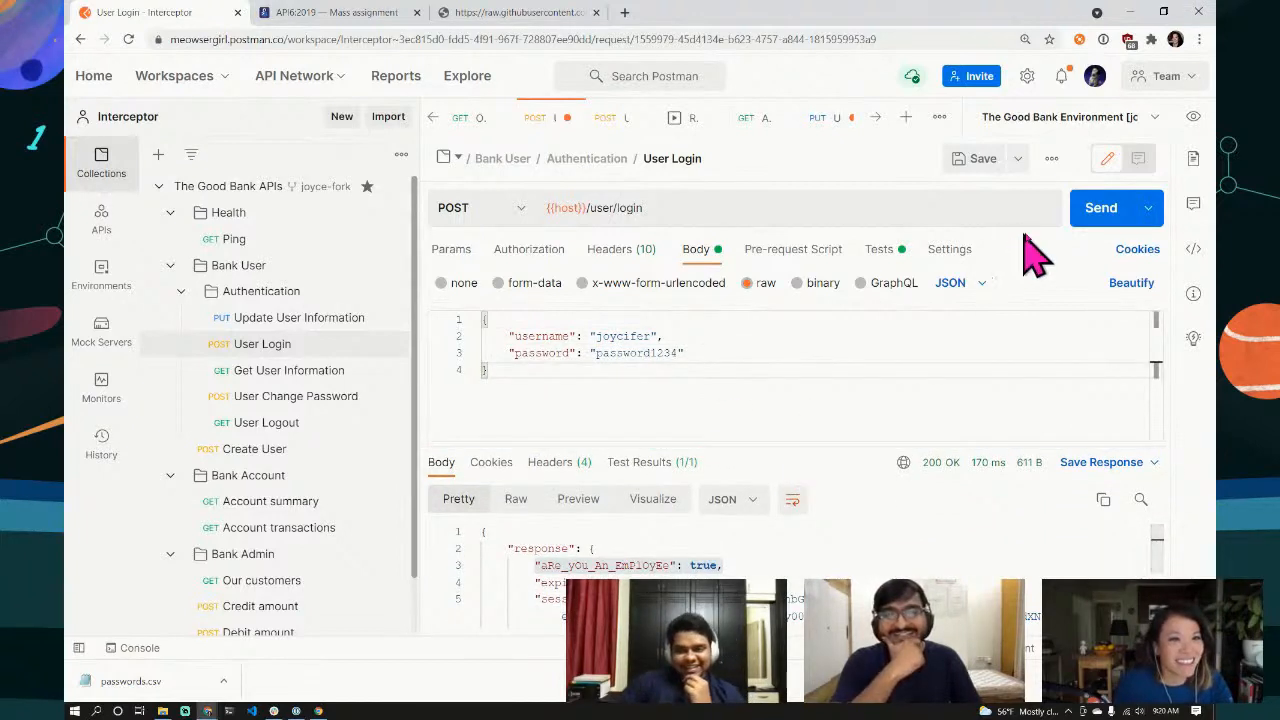
click(1094, 210)
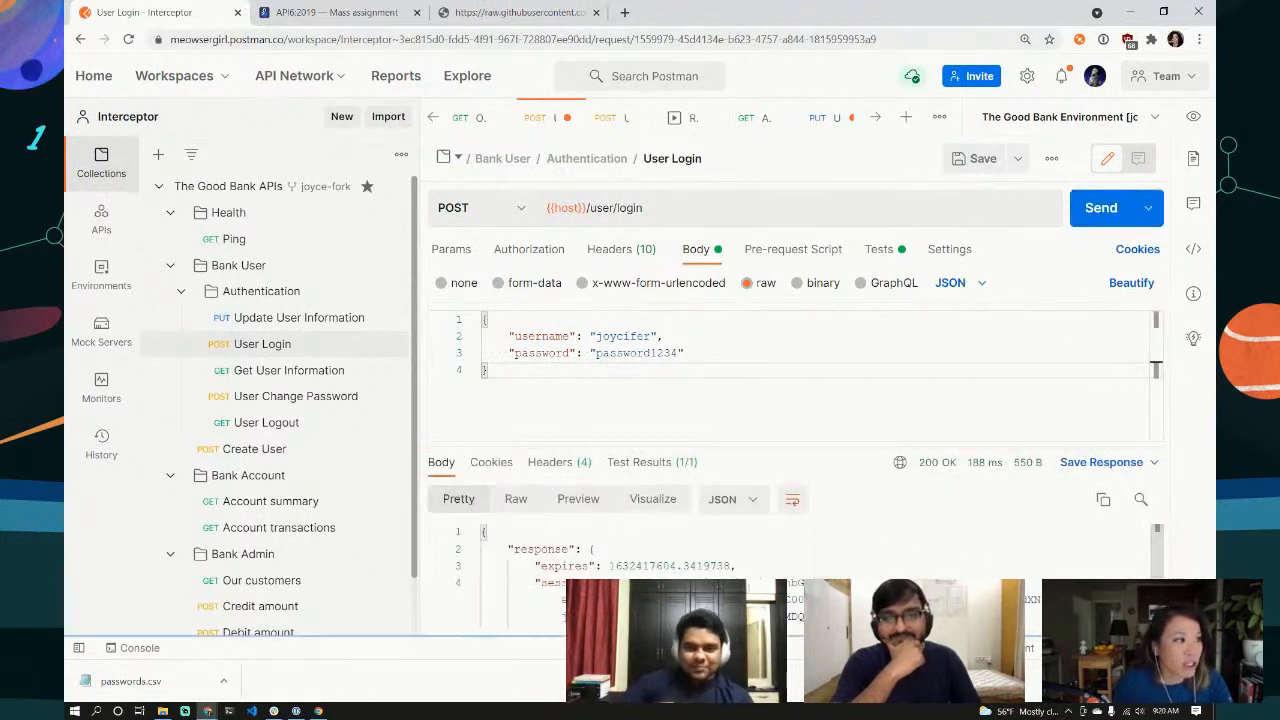
Step: Remove email_id and phone from the Update User Information body and send only "employee": 1
click(288, 322)
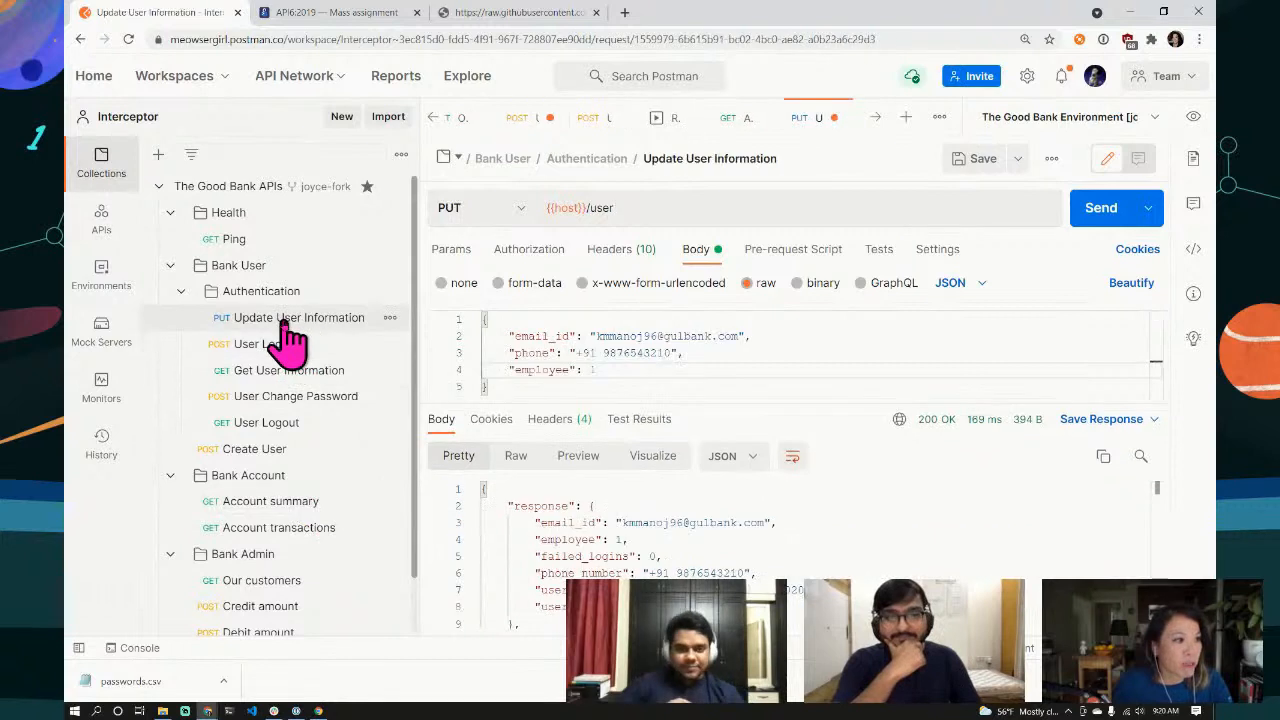
double_click(737, 337)
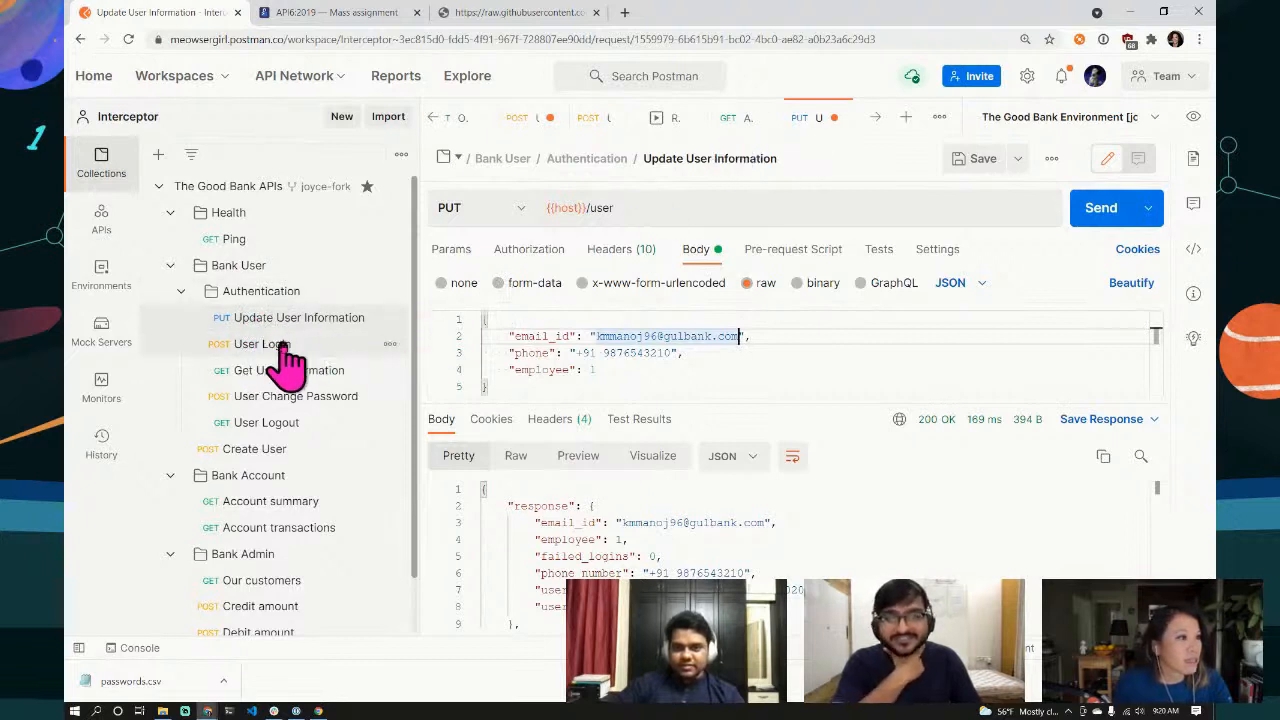
drag(795, 336, 400, 351)
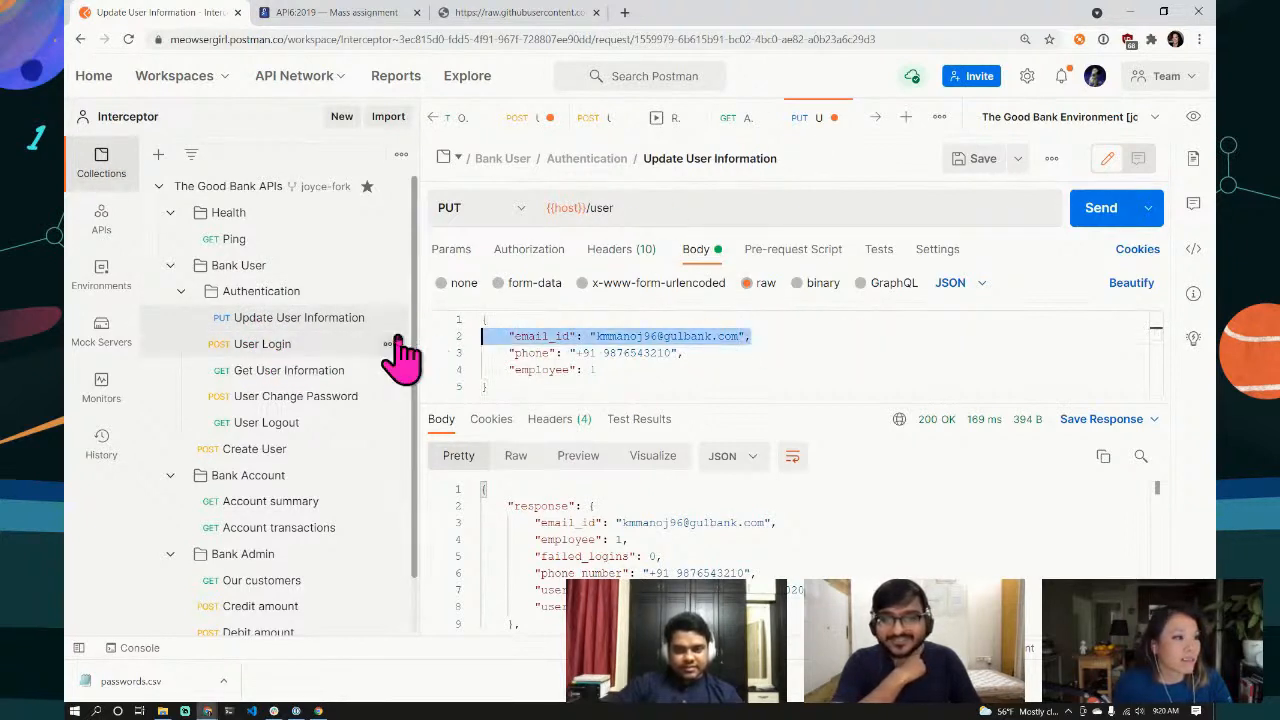
key(BackSpace)
key(BackSpace)
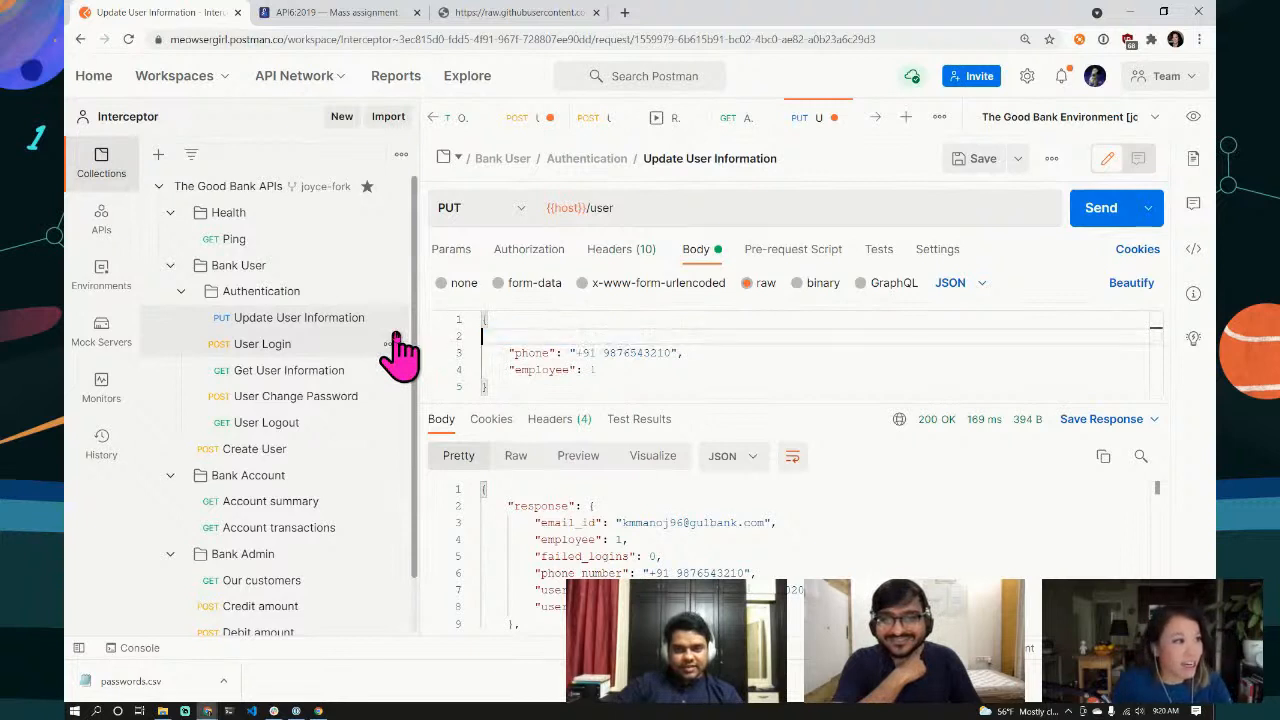
drag(690, 336, 451, 357)
key(BackSpace)
key(Delete)
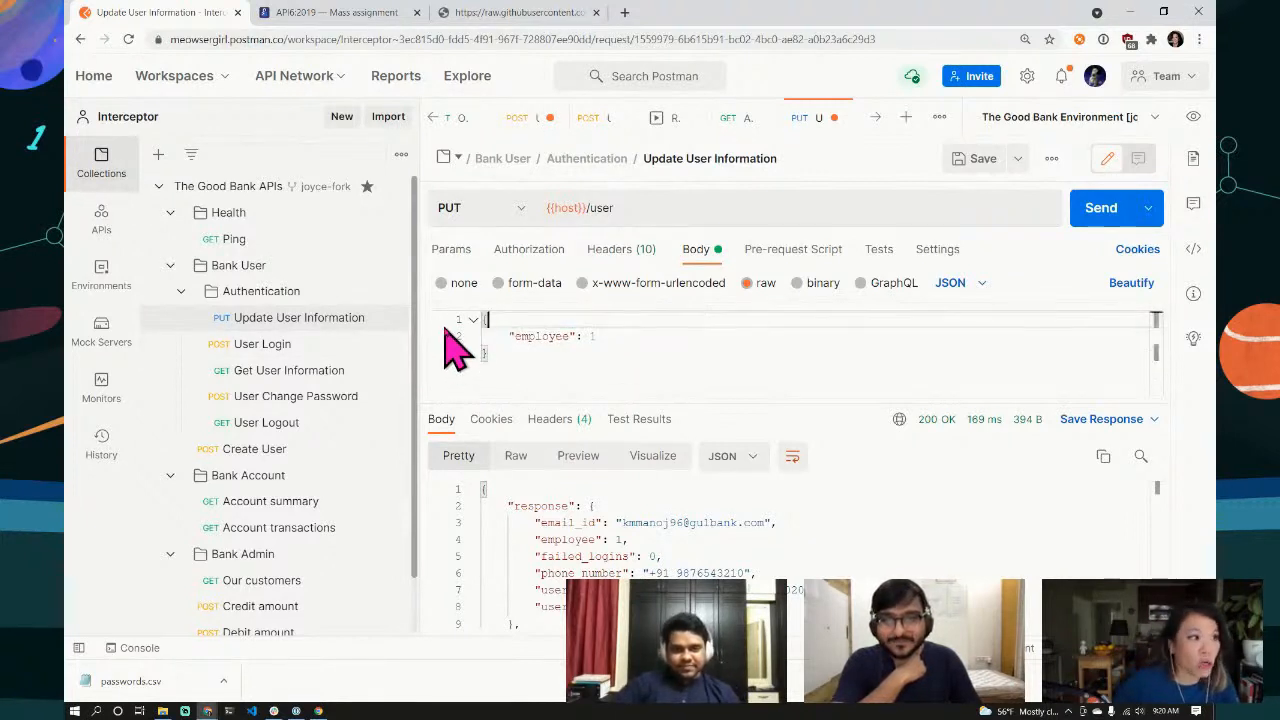
click(1104, 211)
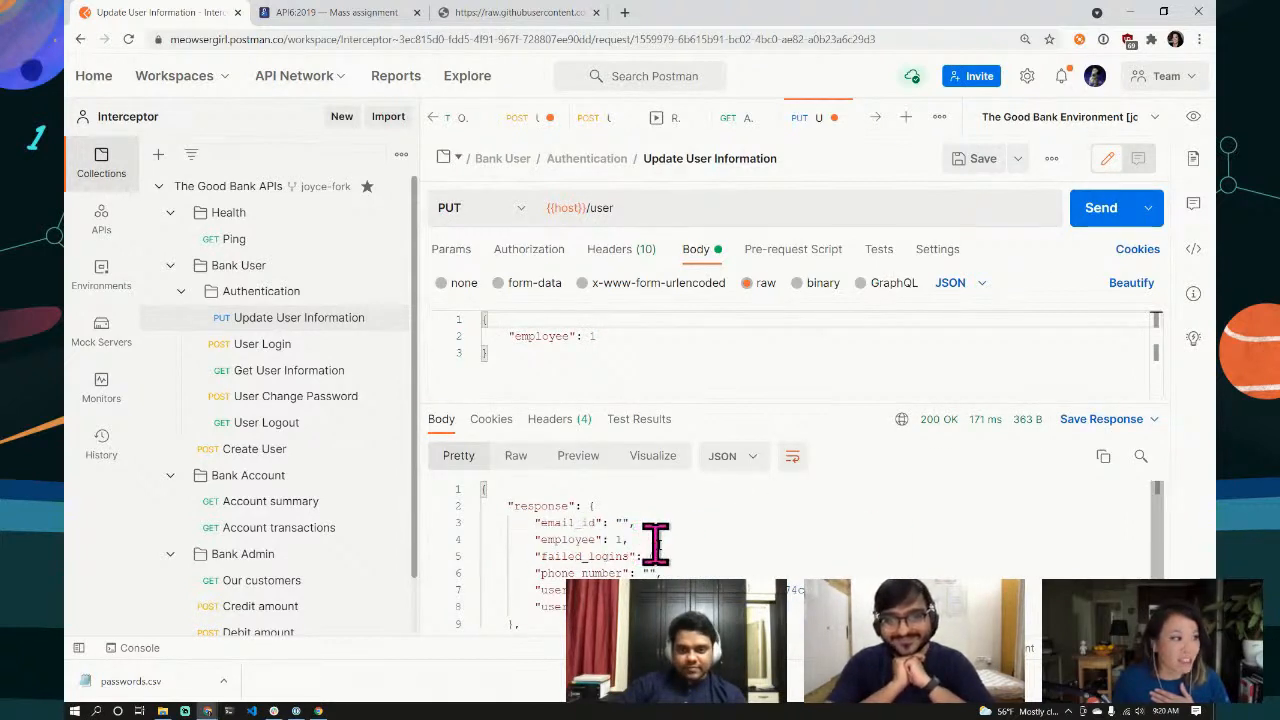
scroll(314, 563, down, 1)
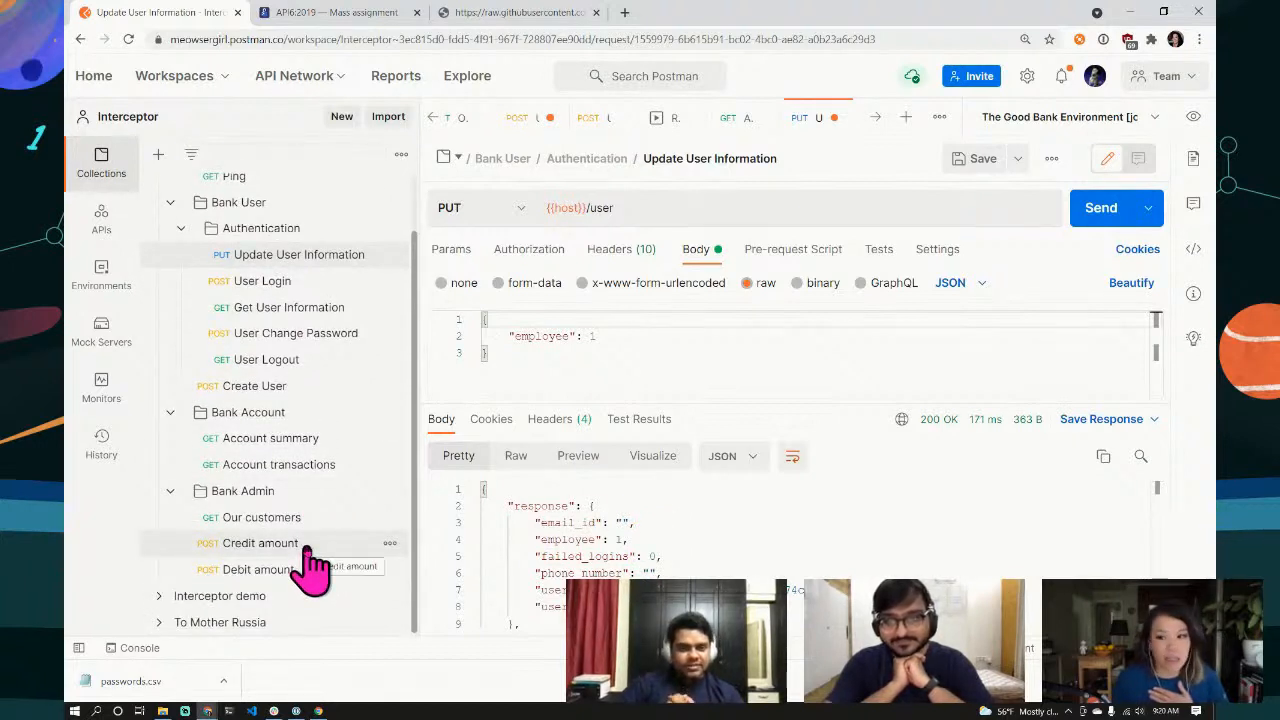
Step: Re-send User Login, highlight aRe_yOu_An_EmPloYeE: true, and bring up Credit amount
click(245, 282)
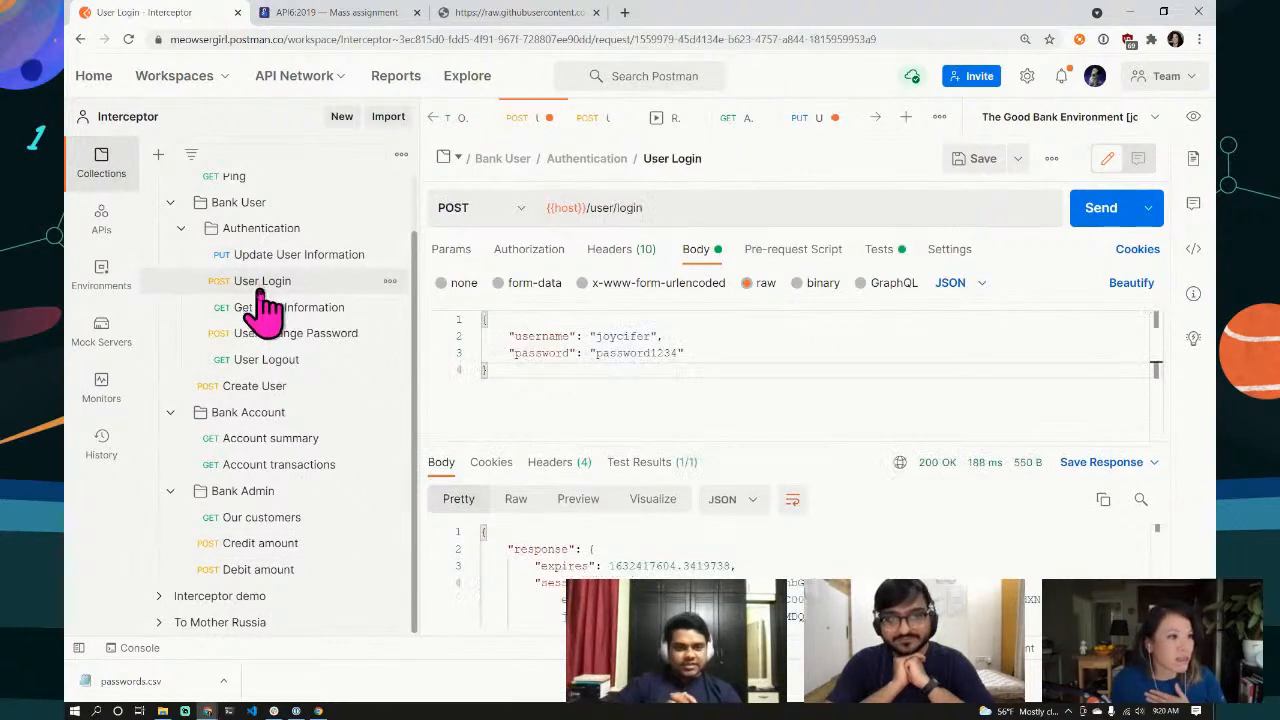
click(1088, 218)
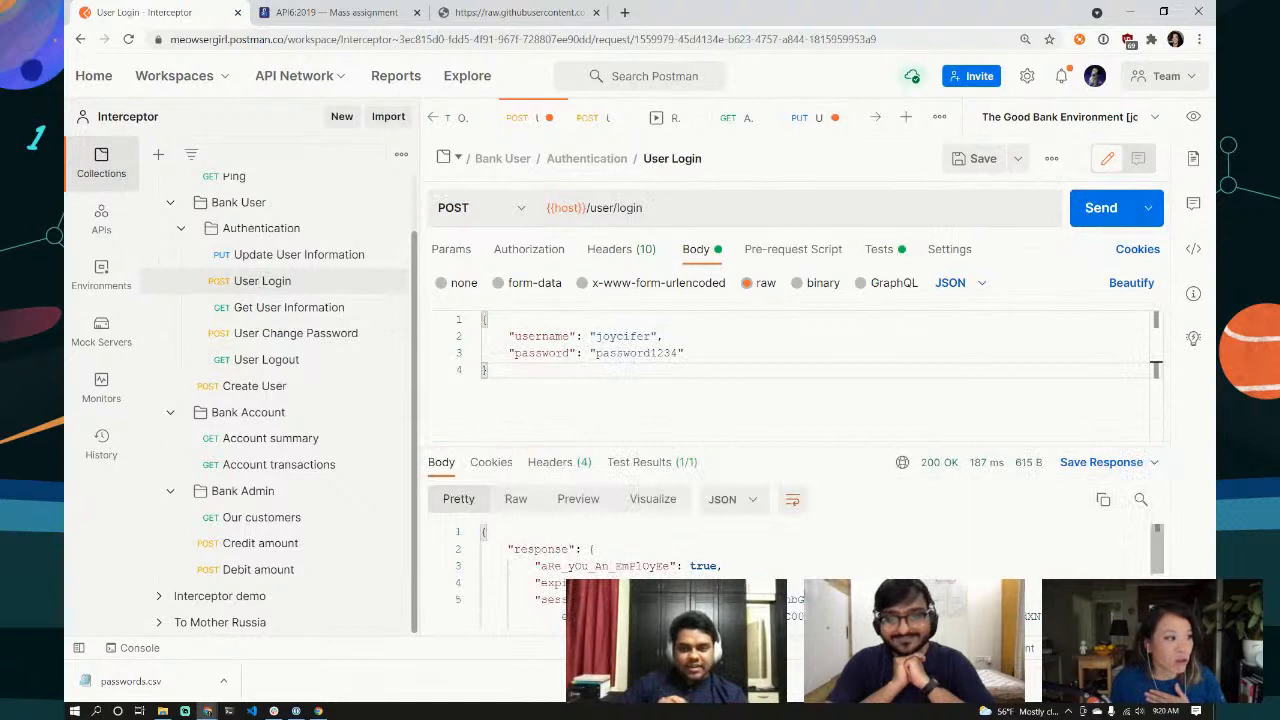
drag(724, 566, 505, 567)
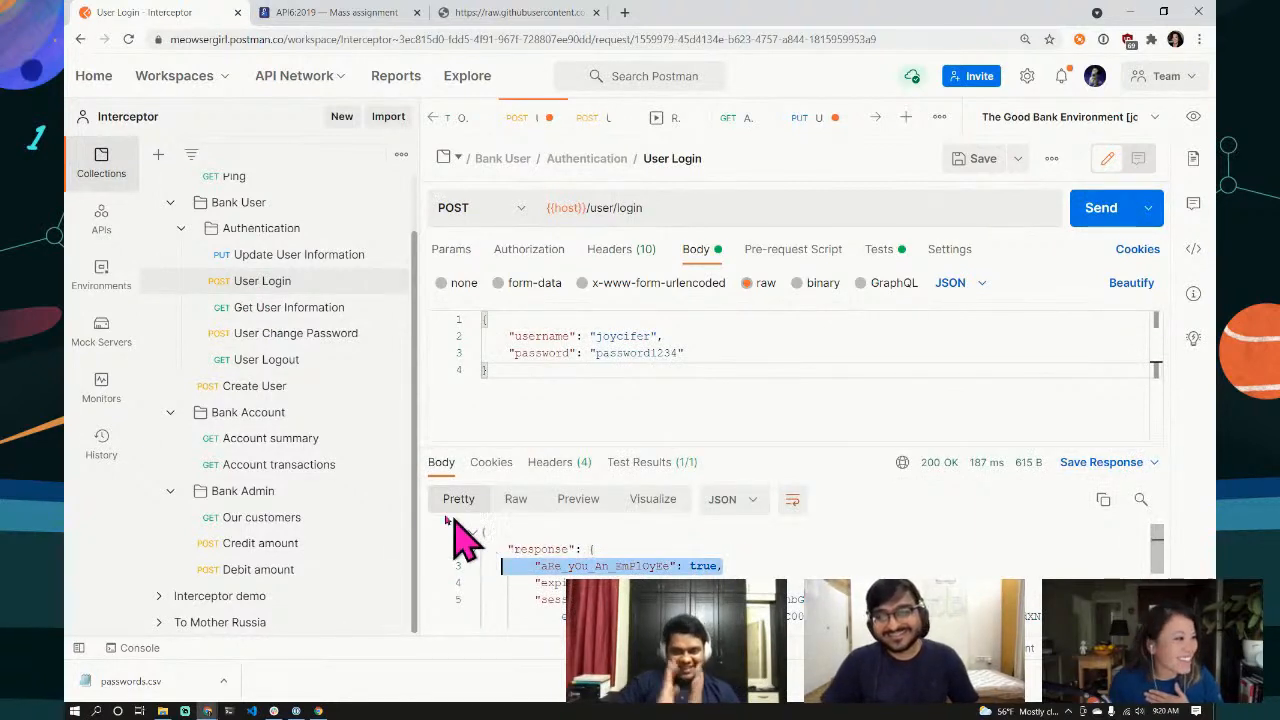
click(262, 548)
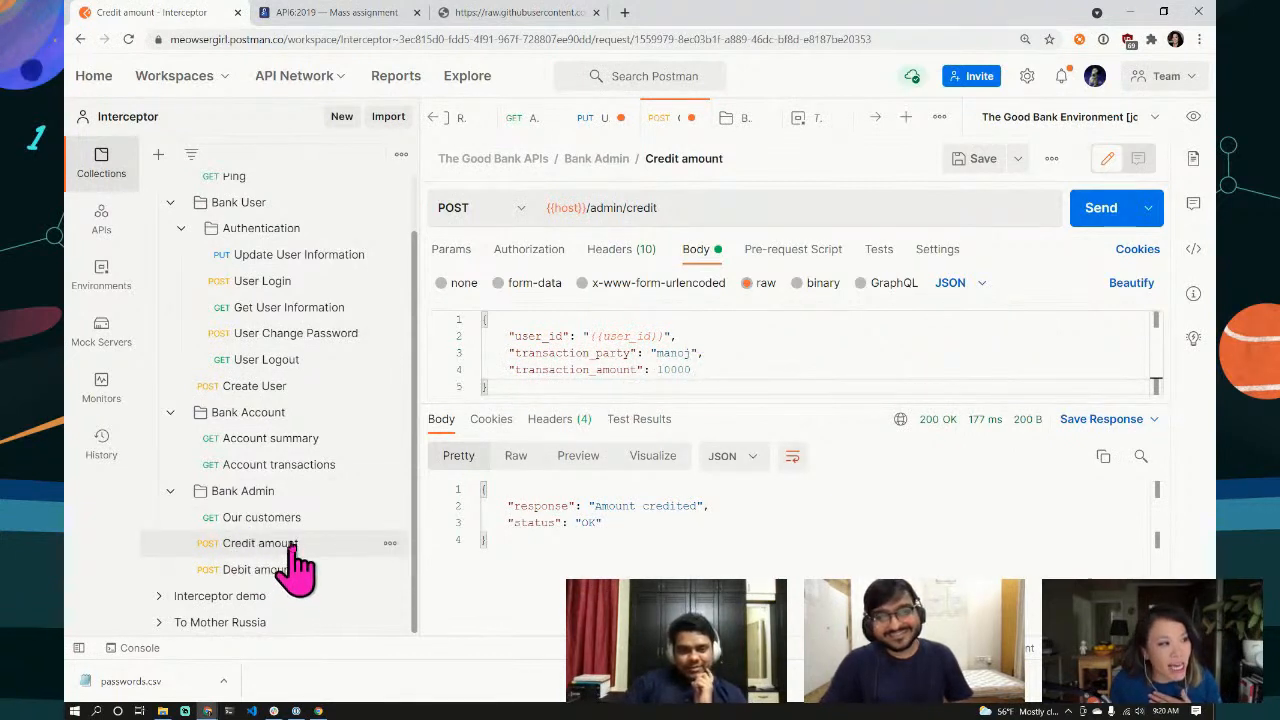
Step: Check the second user's 0.0 balance, credit 9000, and confirm it now reads 9000.0
click(278, 444)
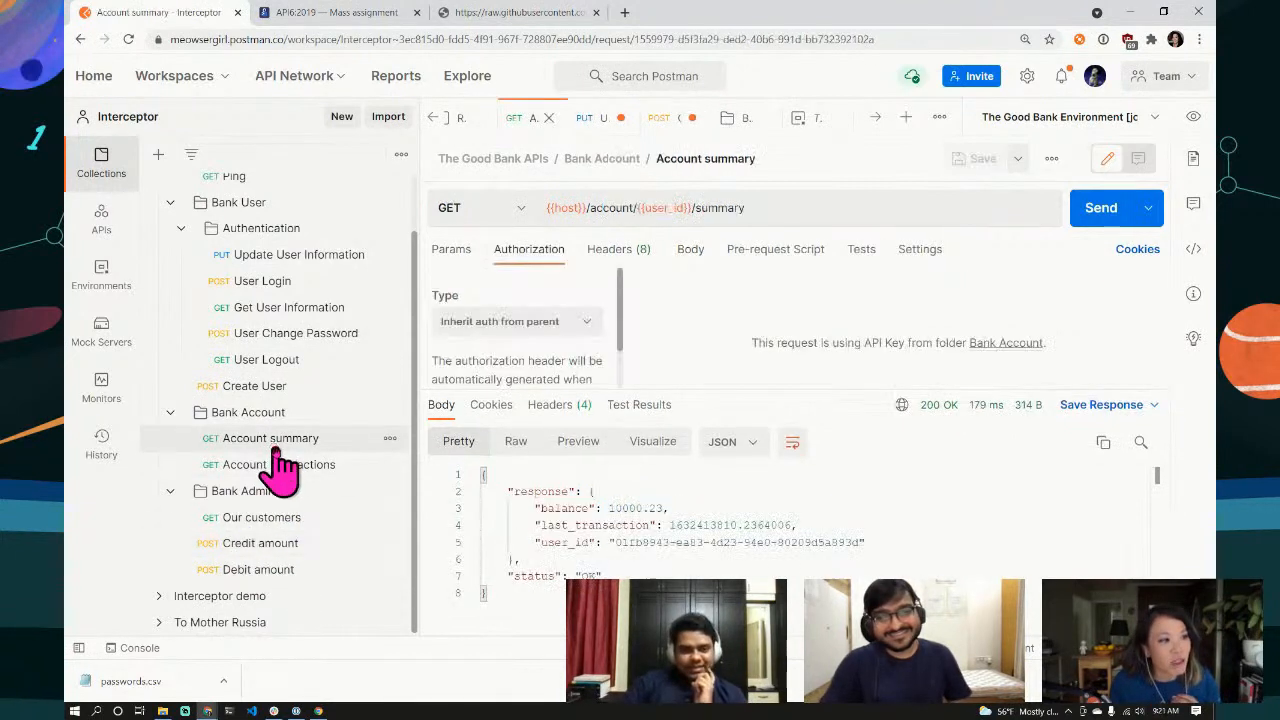
click(1100, 210)
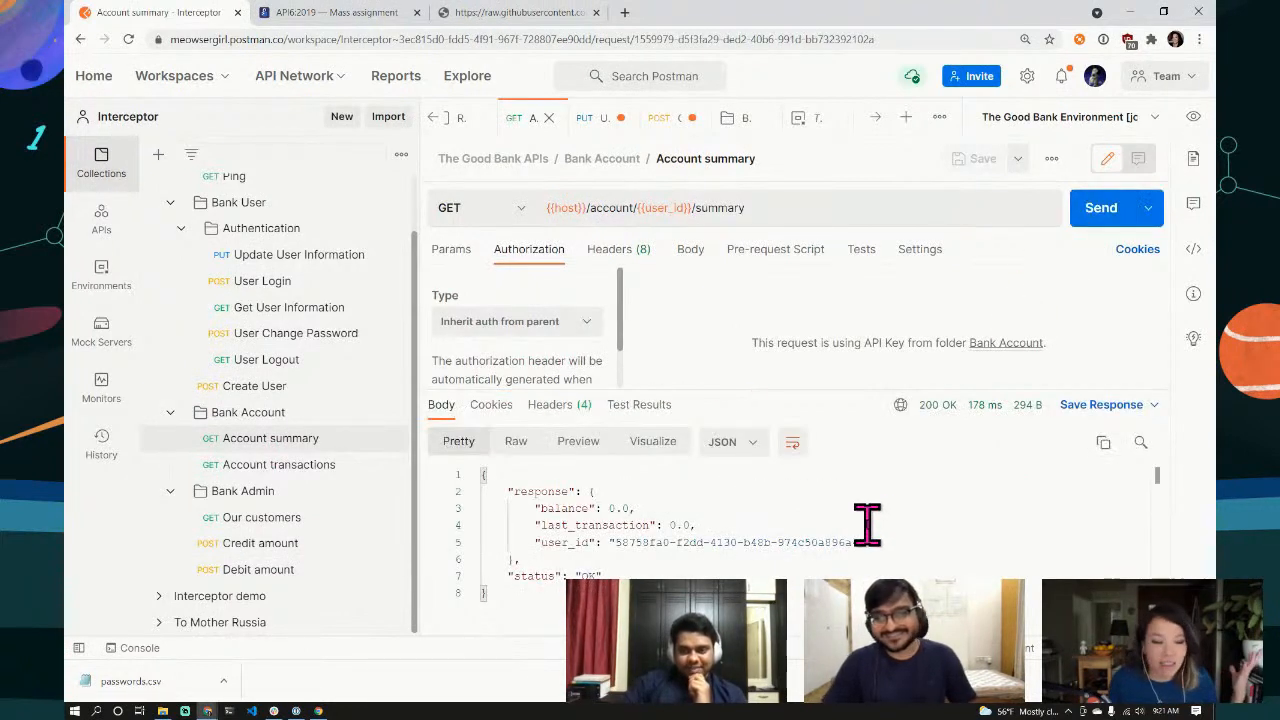
click(313, 560)
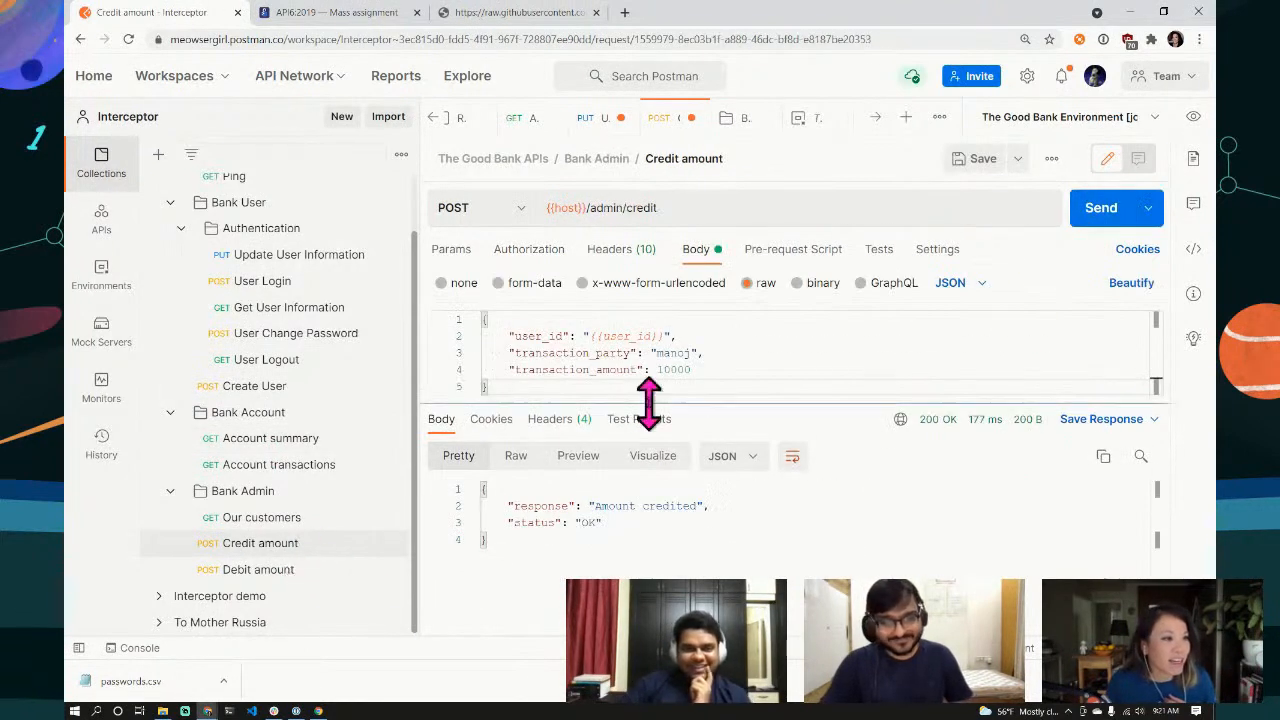
double_click(680, 369)
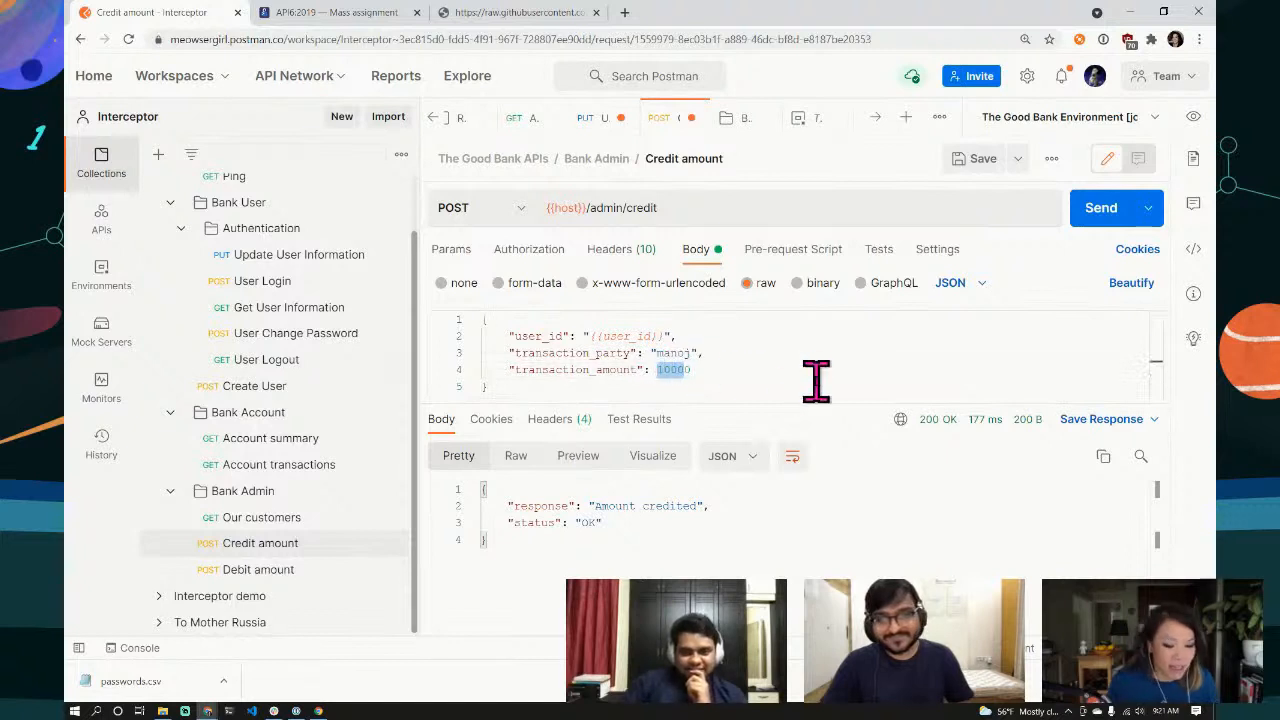
text(9)
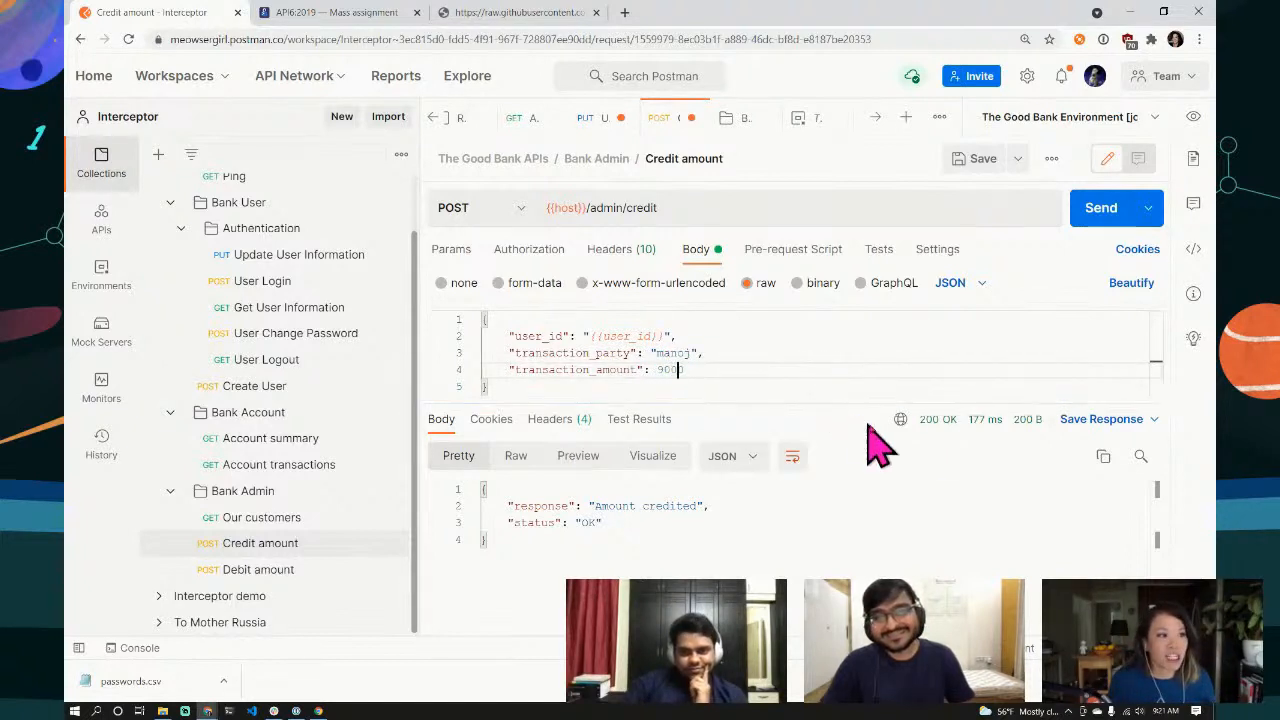
click(1100, 210)
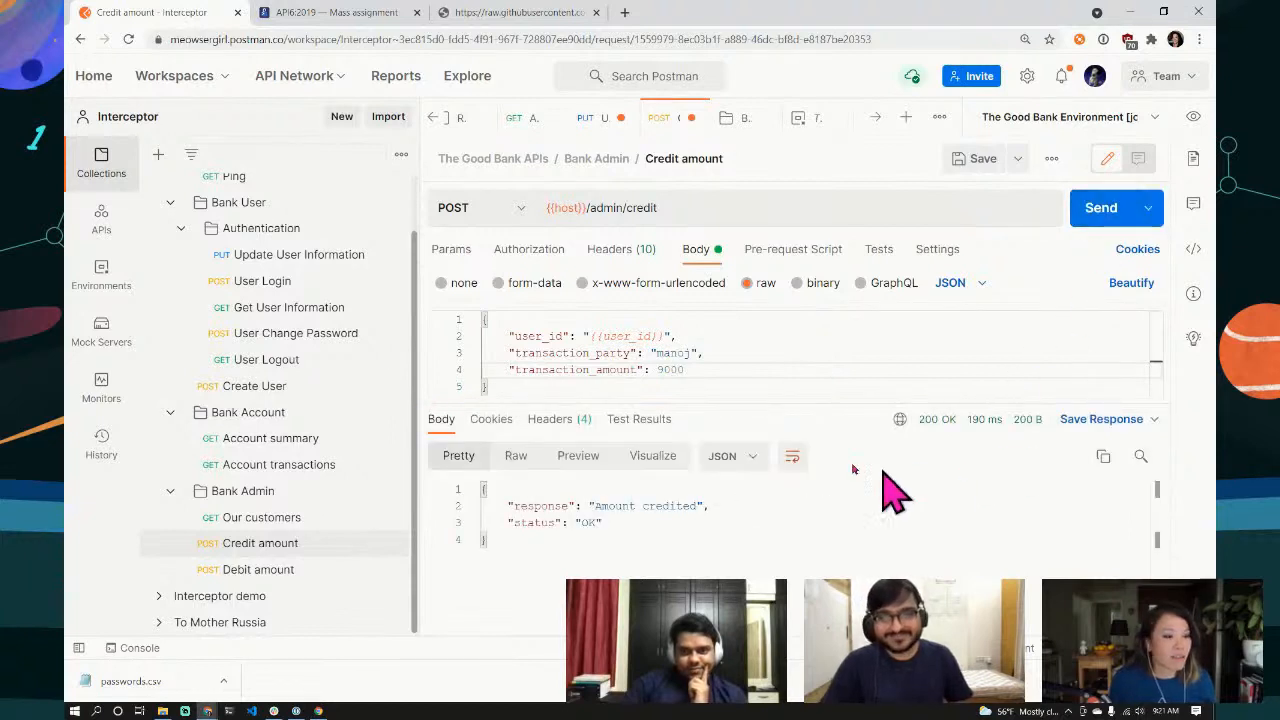
click(287, 442)
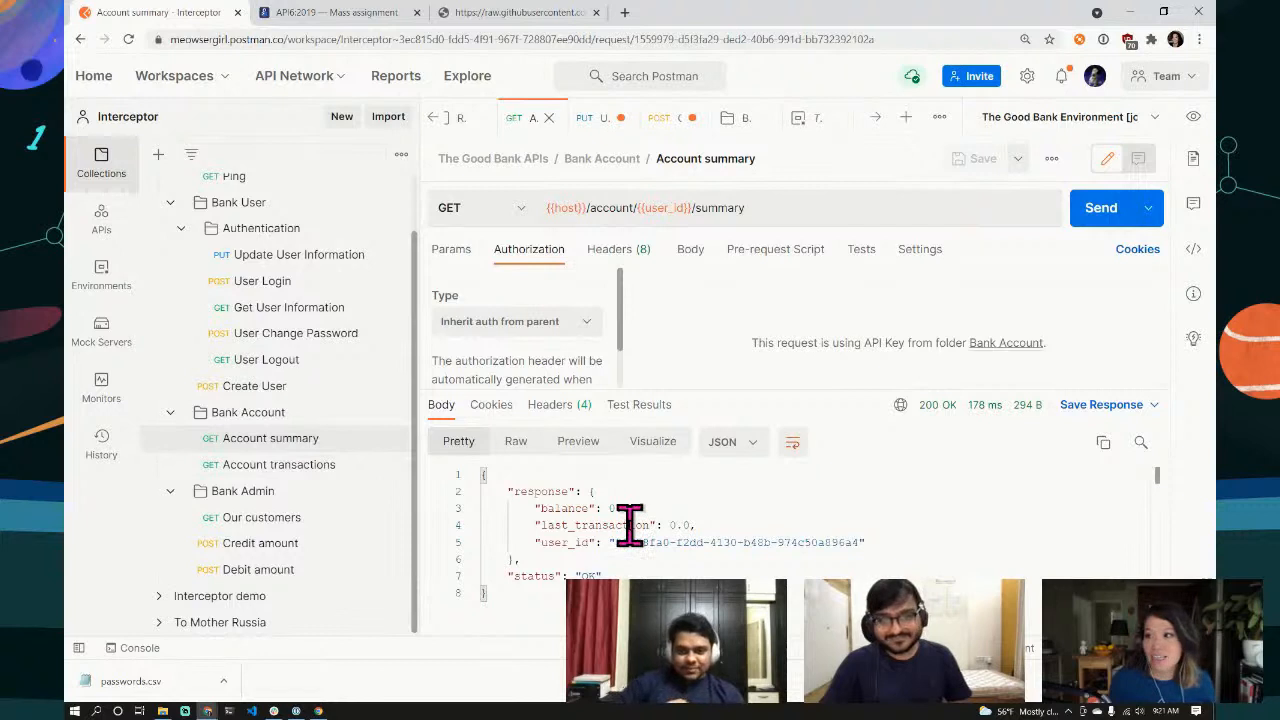
click(1099, 214)
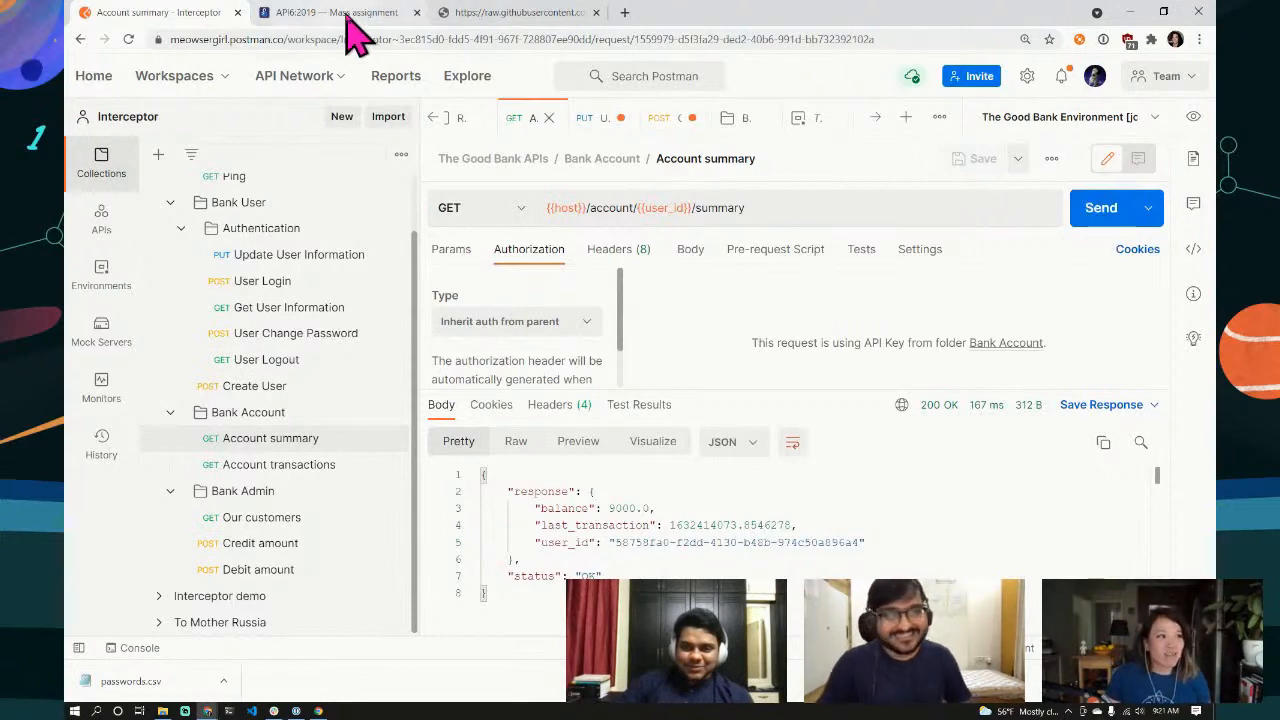
Step: Browse the OWASP API1 and API2:2019 Broken authentication articles, scrolling to the prevention advice
click(355, 15)
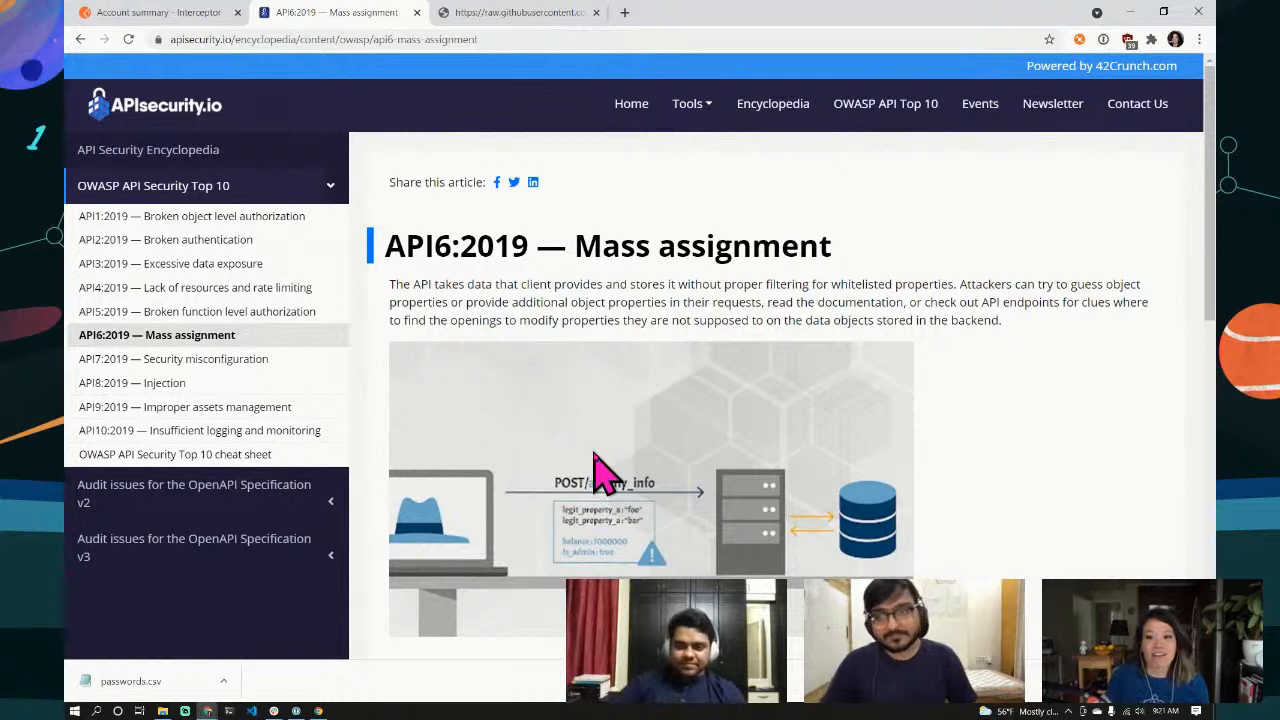
click(233, 218)
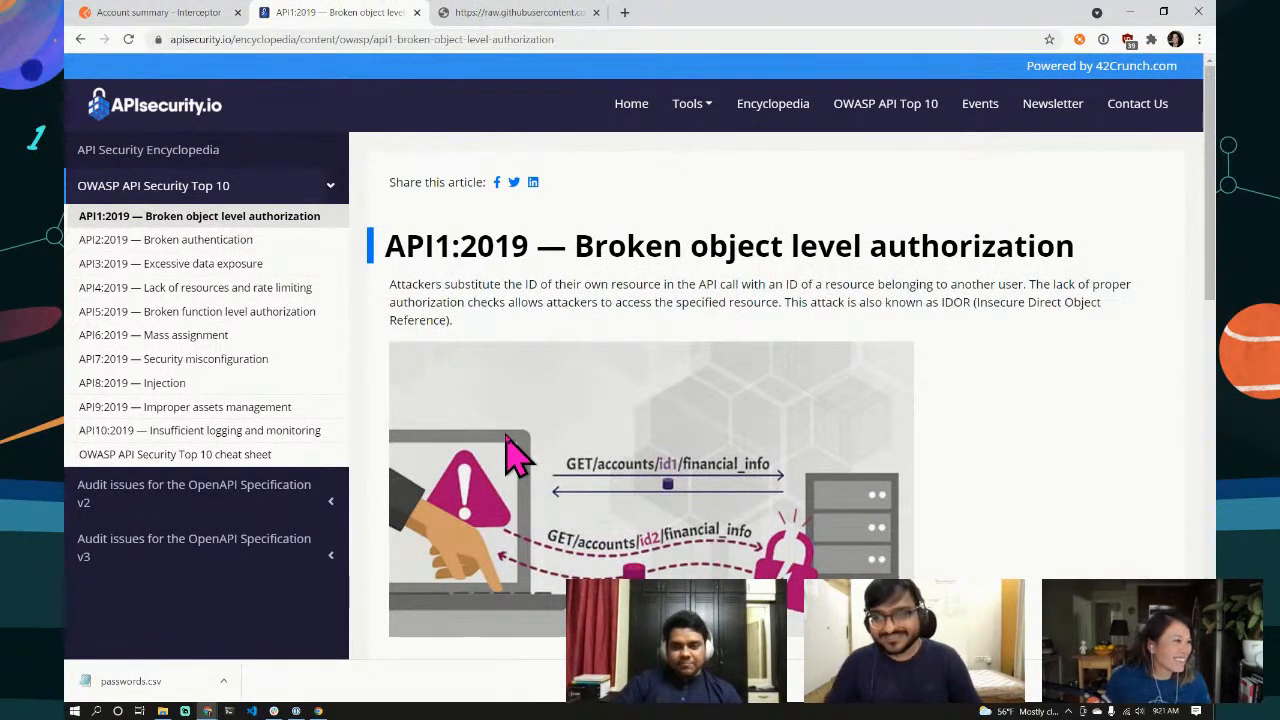
click(220, 241)
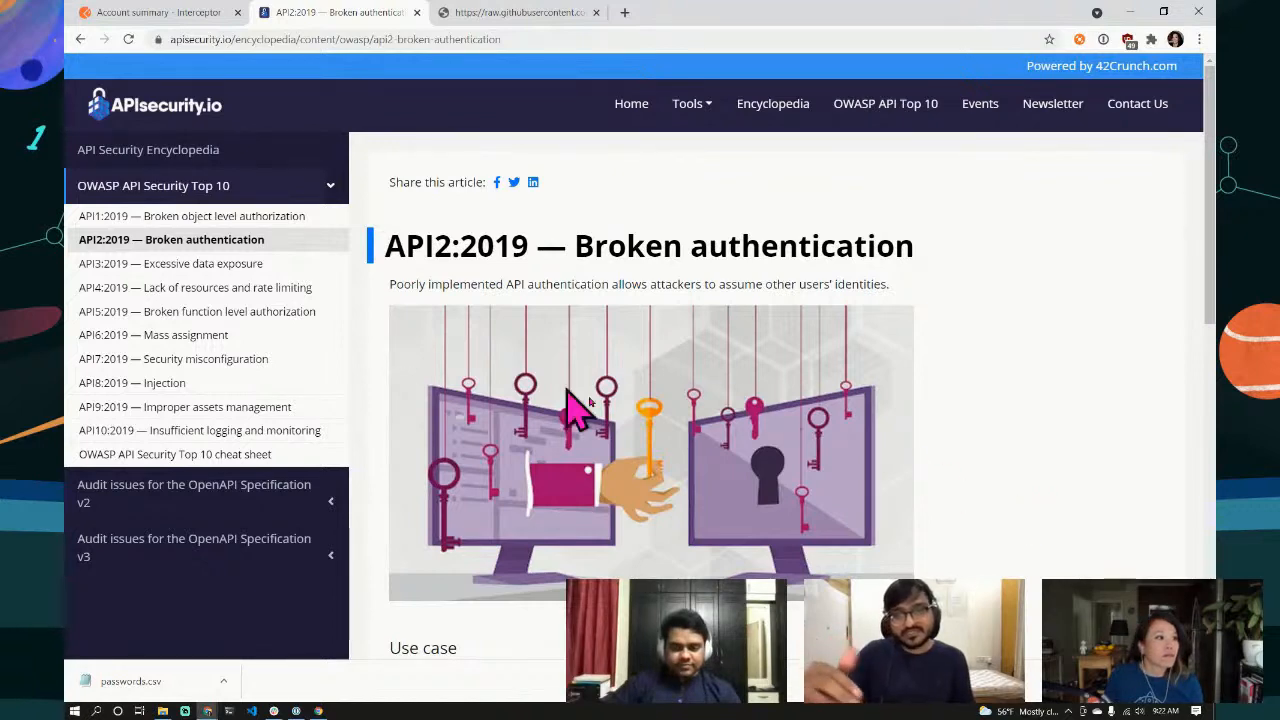
scroll(664, 435, down, 2)
scroll(664, 437, down, 2)
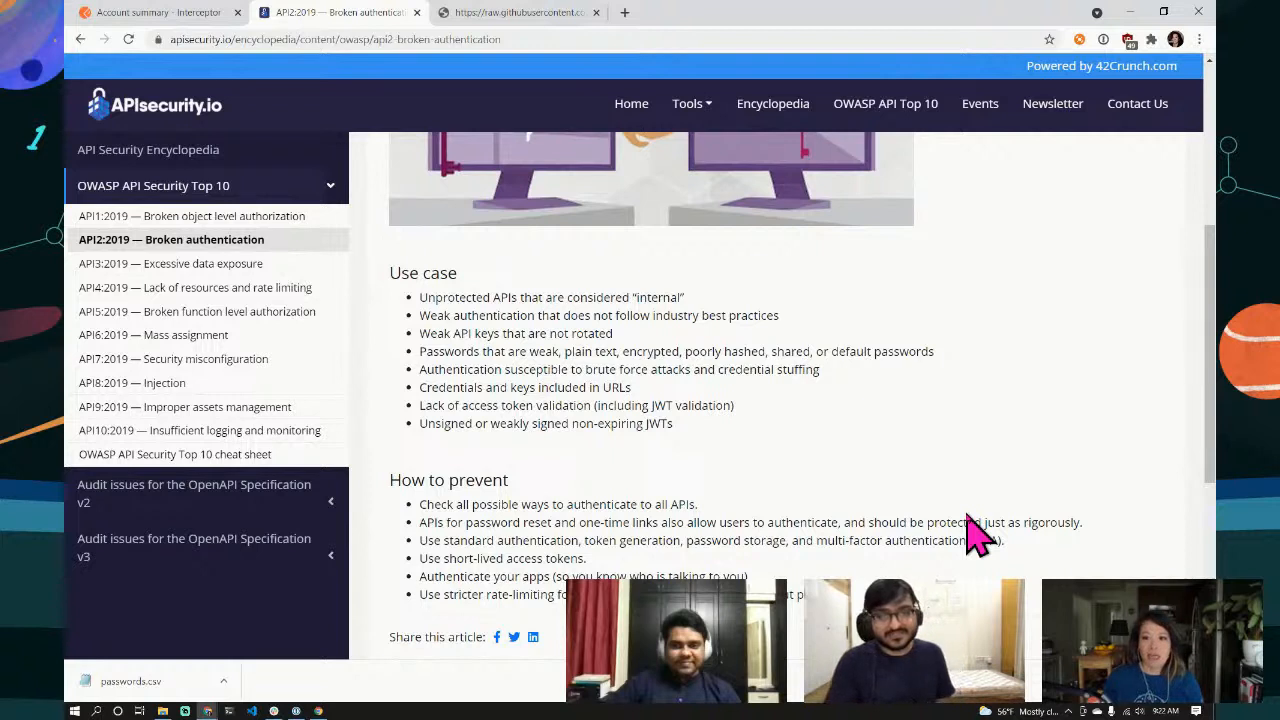
click(518, 40)
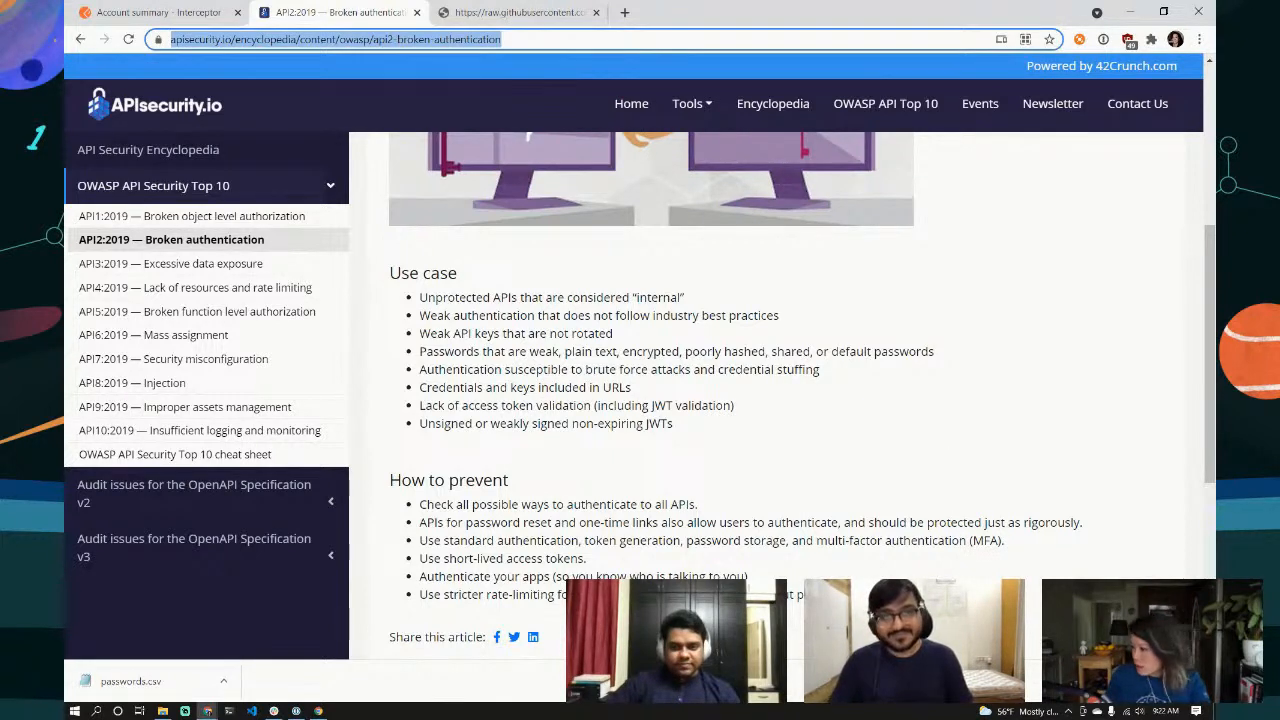
key(alt+Tab)
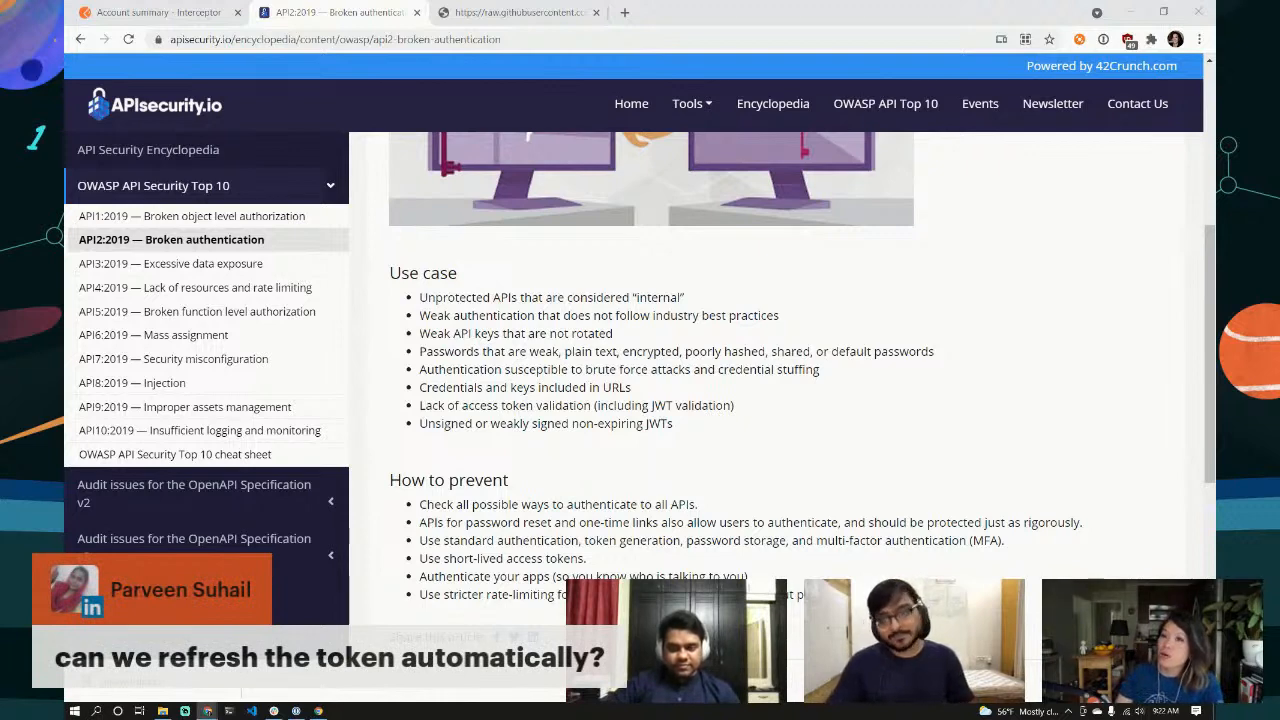
Step: Generate a JavaScript - Fetch code snippet for the User Login request
click(152, 12)
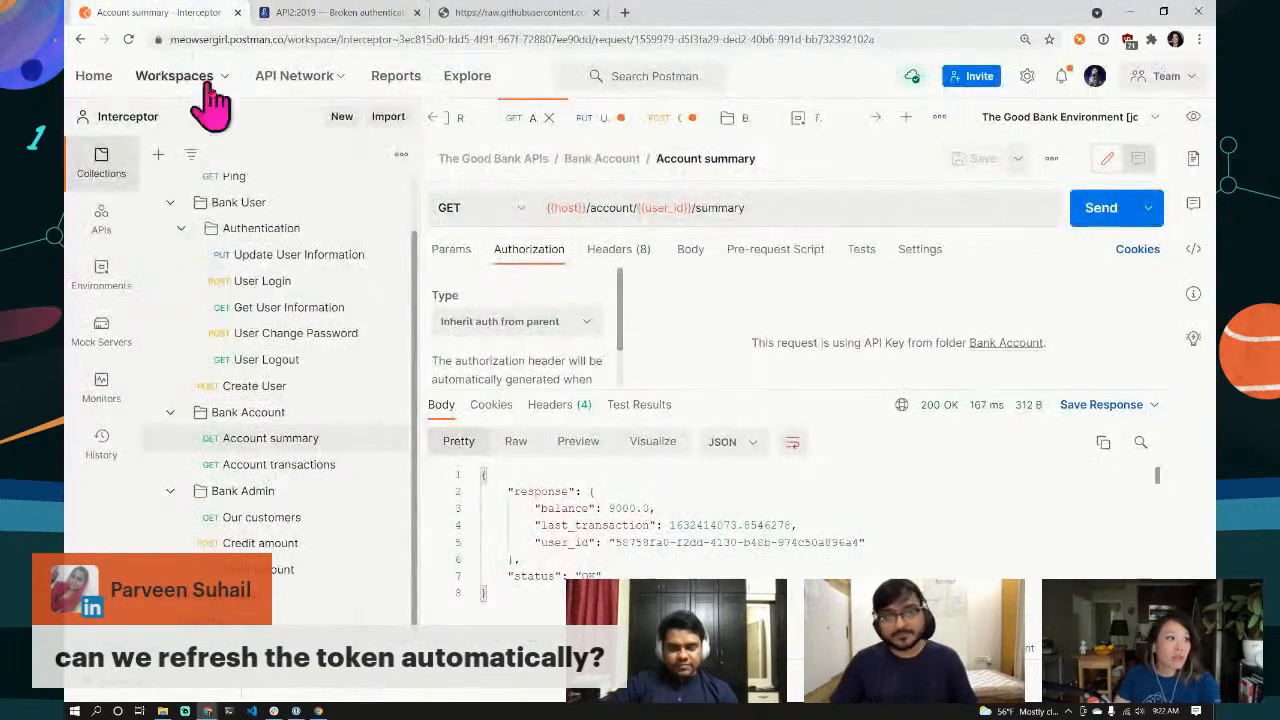
click(238, 290)
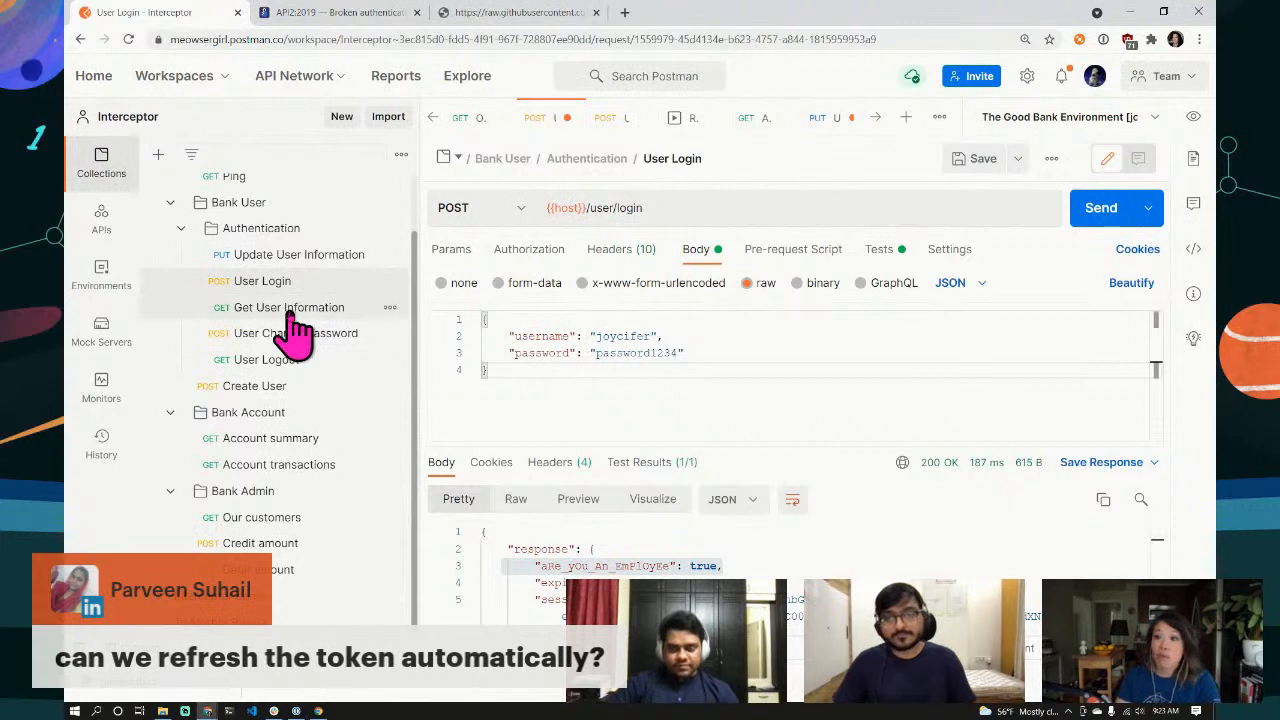
click(1194, 250)
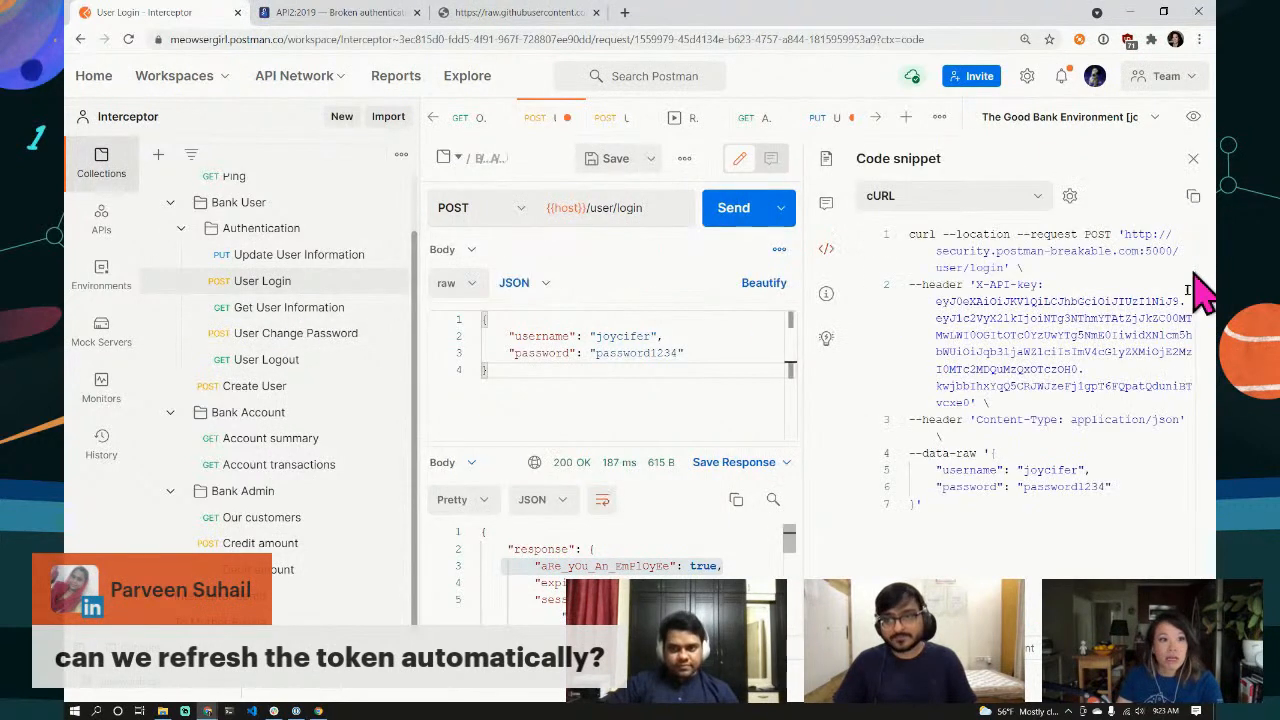
click(1037, 197)
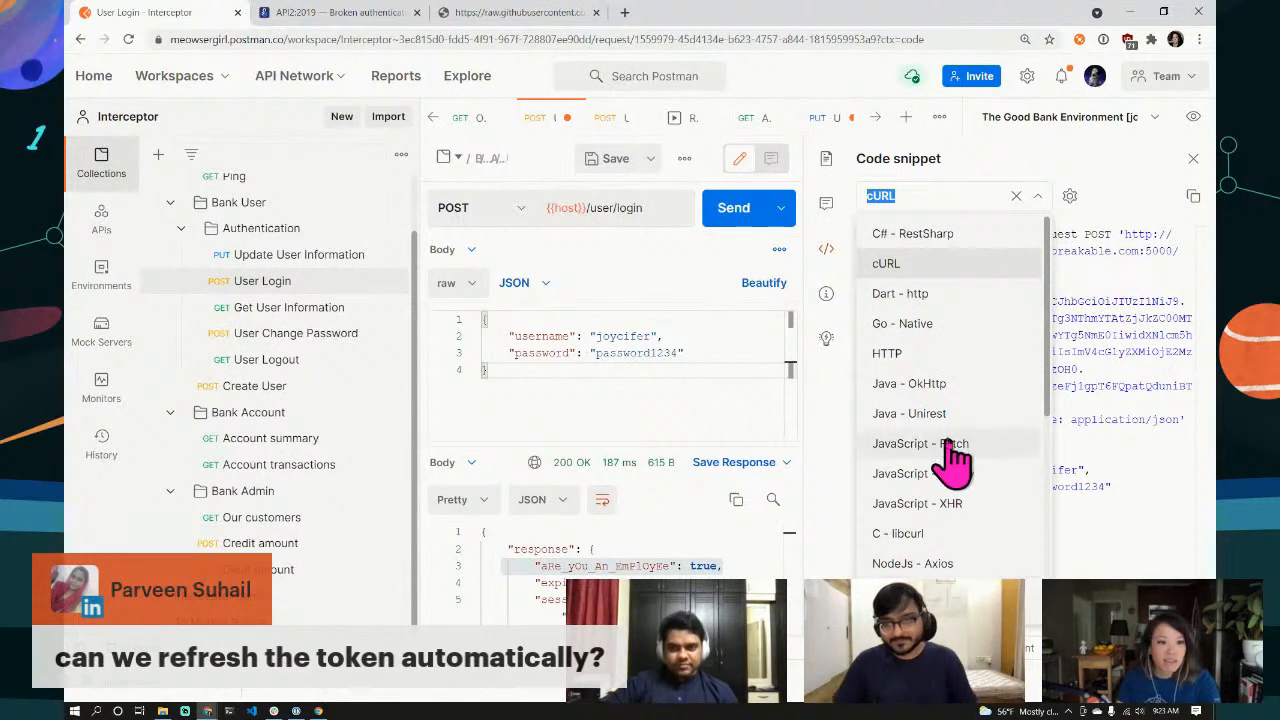
click(940, 443)
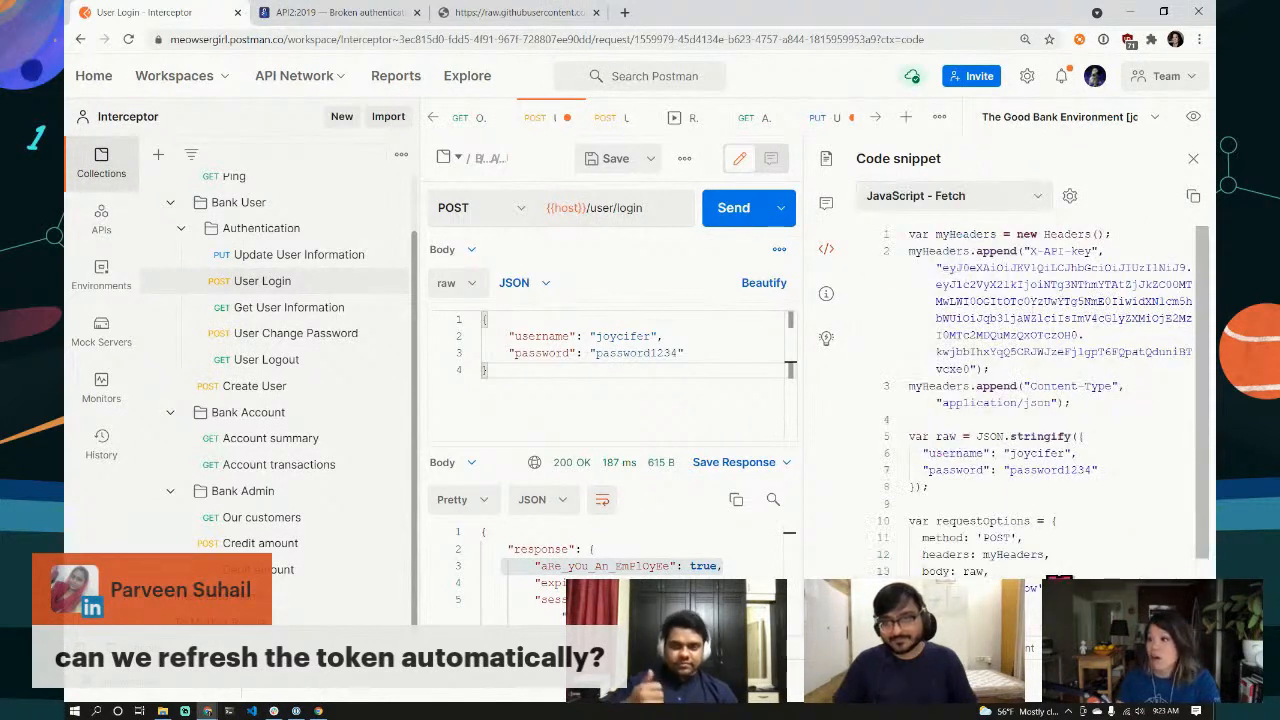